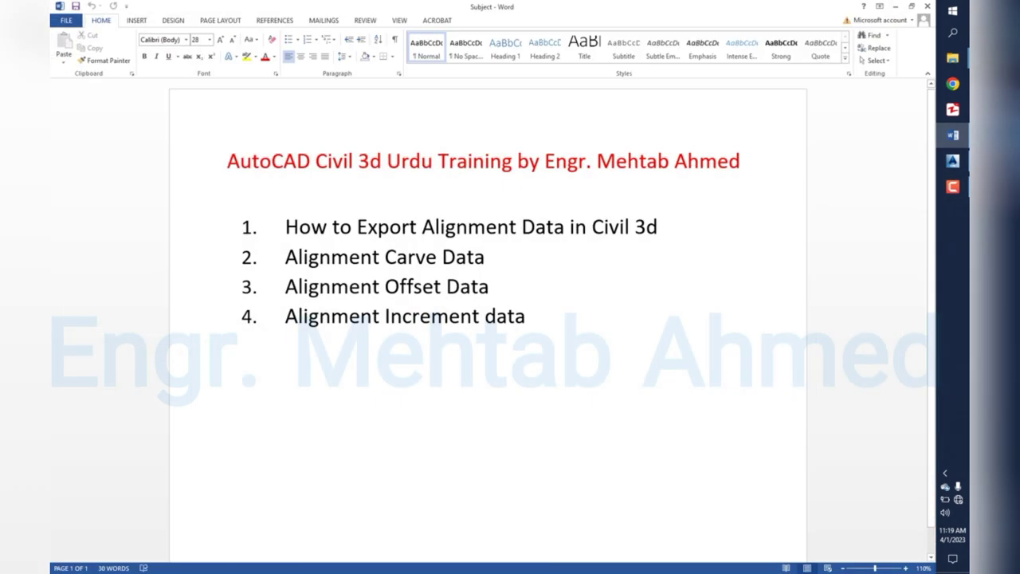
Select the four numbered lesson topics in Word, then switch to AutoCAD Civil 3D.
left_click(531, 316)
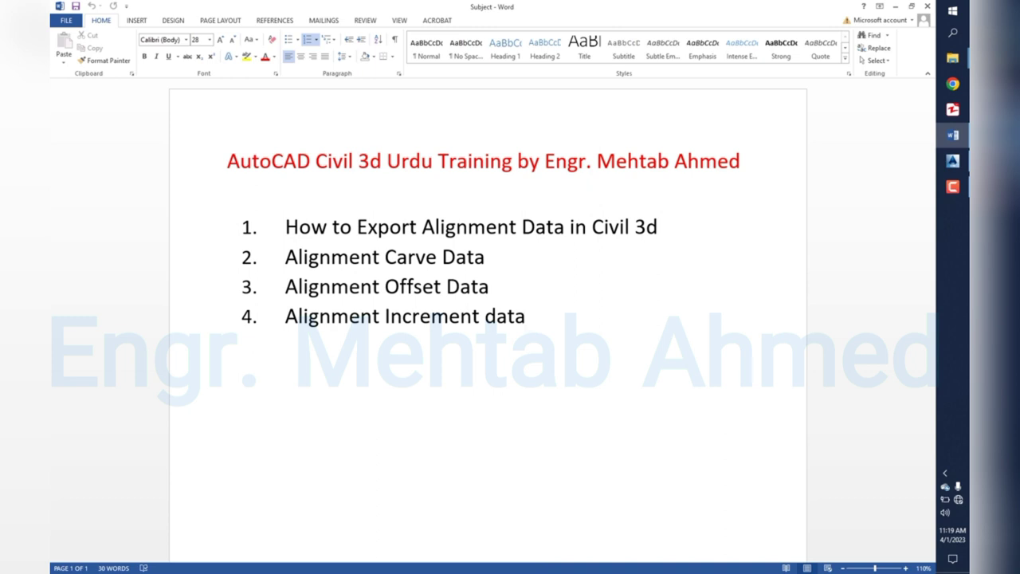
mouse_move(532, 316)
left_mouse_down()
mouse_move(263, 197)
mouse_move(372, 257)
mouse_move(532, 315)
left_mouse_up()
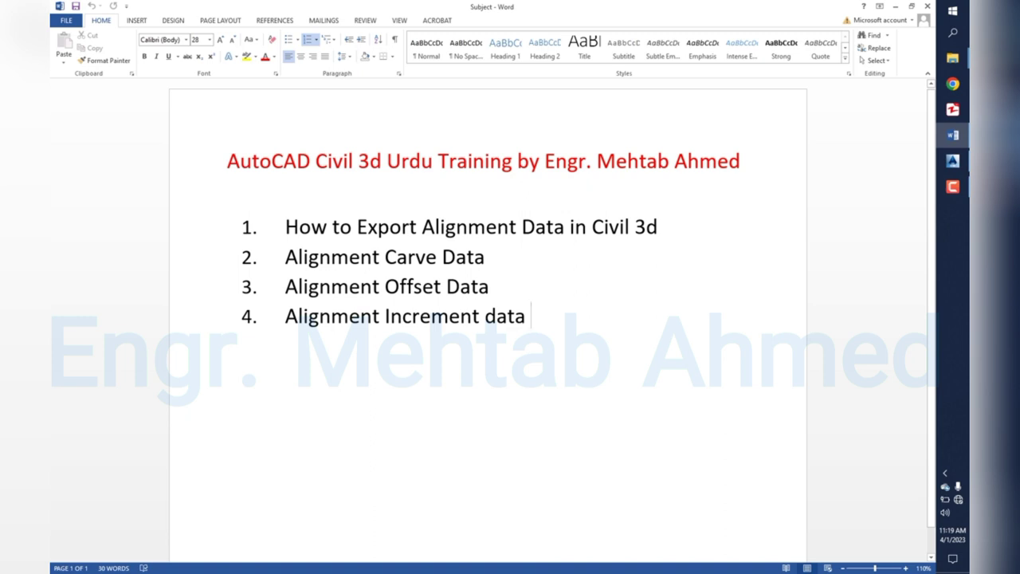
mouse_move(533, 316)
left_mouse_down()
mouse_move(405, 315)
mouse_move(285, 286)
mouse_move(285, 227)
left_mouse_up()
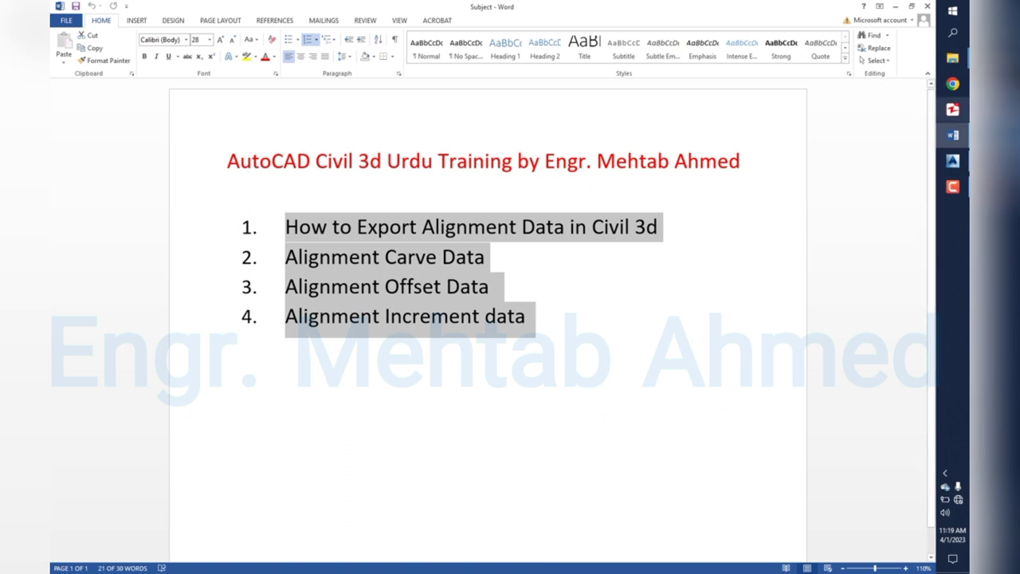
left_click(953, 161)
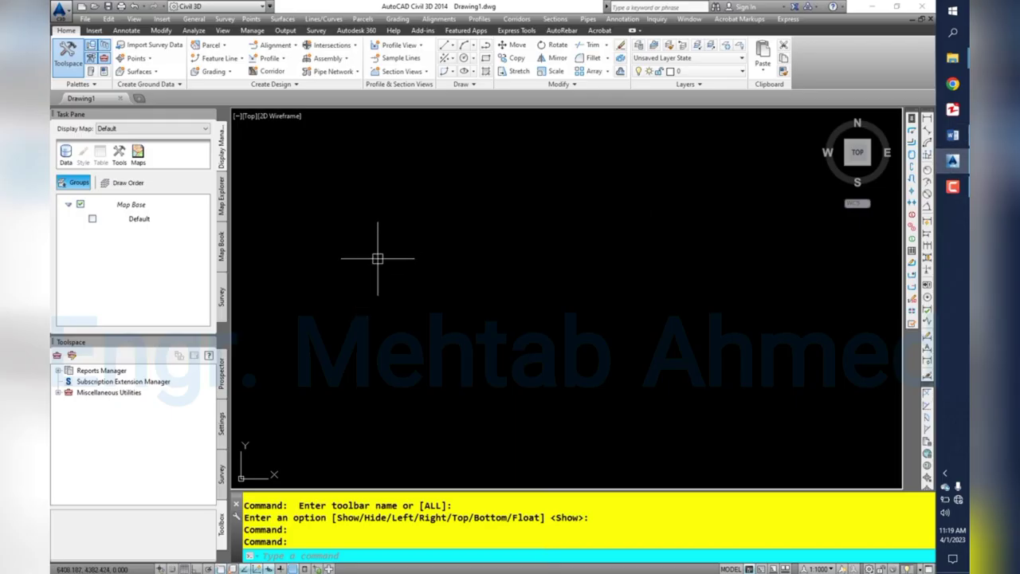
Cancel the empty selection window and close the map Task Pane.
left_click(455, 185)
left_click(353, 253)
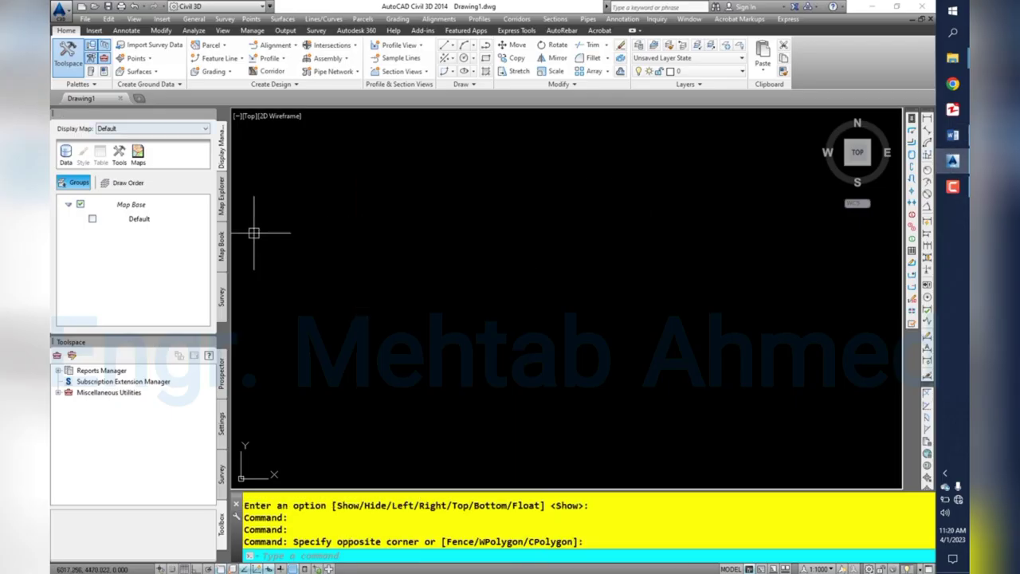
left_click(210, 114)
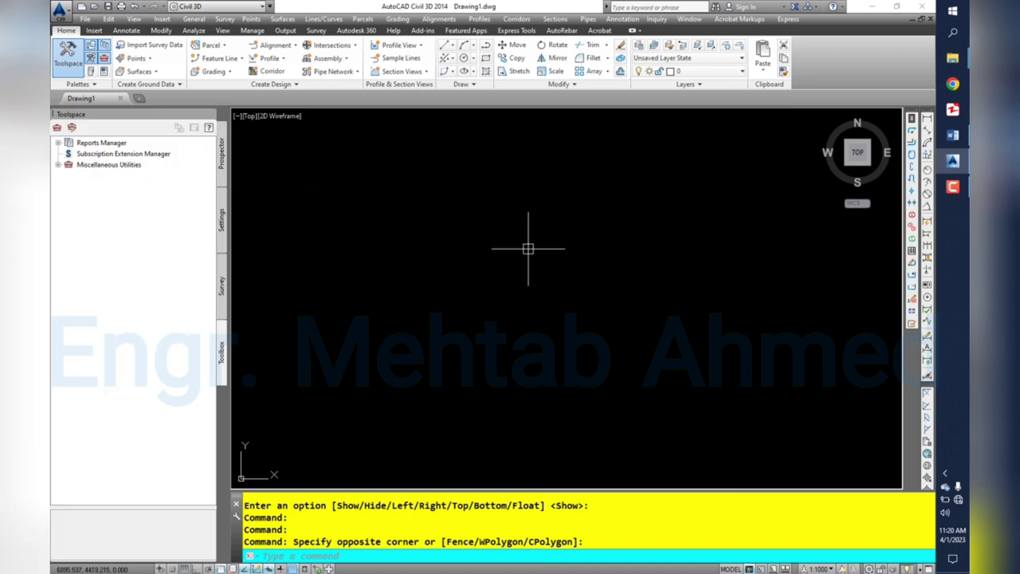
left_click(606, 249)
left_click(437, 323)
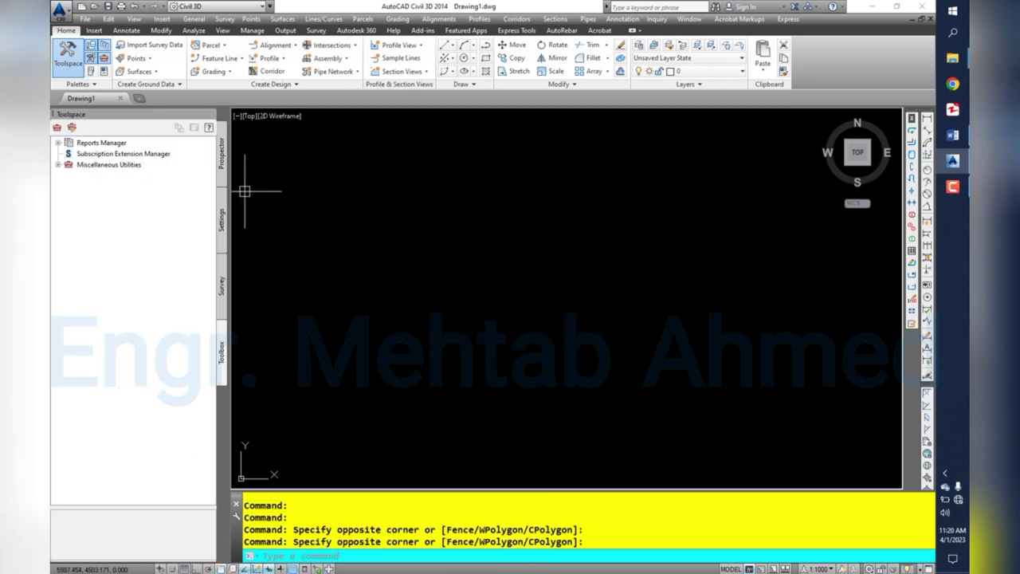
left_click(455, 185)
left_click(349, 264)
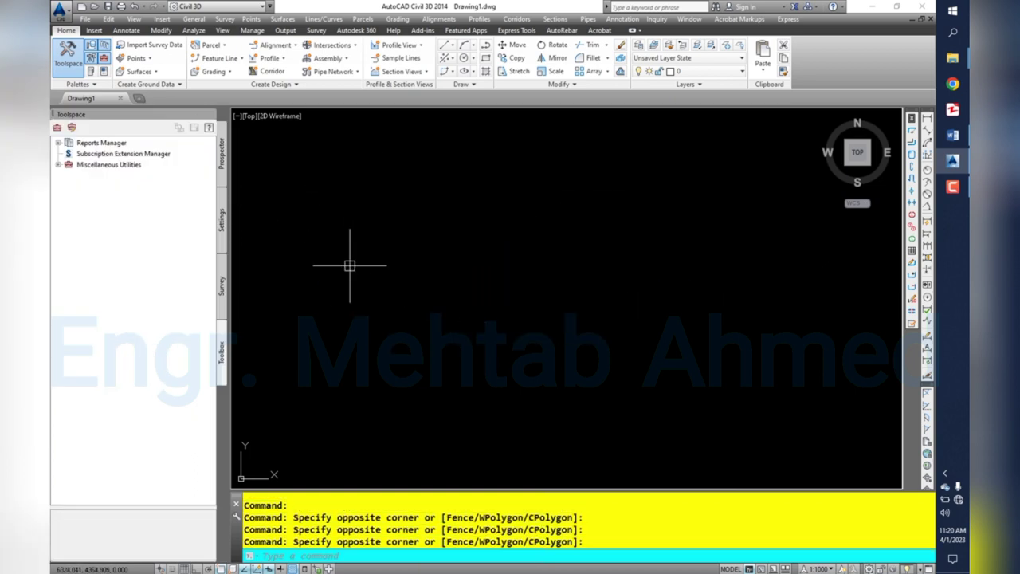
left_click(496, 177)
left_click(367, 254)
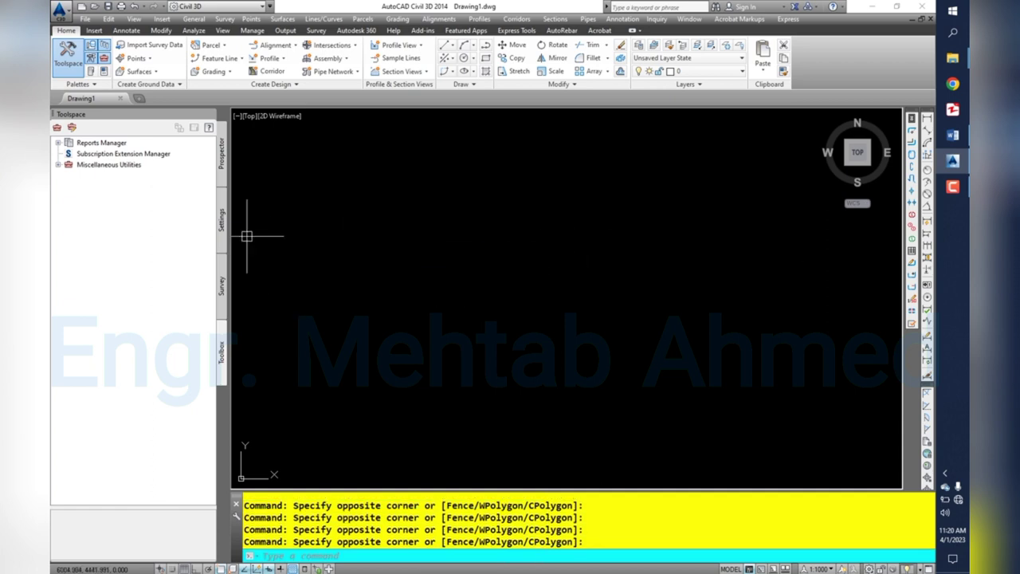
Show Drawing1's Prospector tree listing Points, Surfaces, Alignments and Pipe Networks.
left_click(222, 155)
left_click(391, 269)
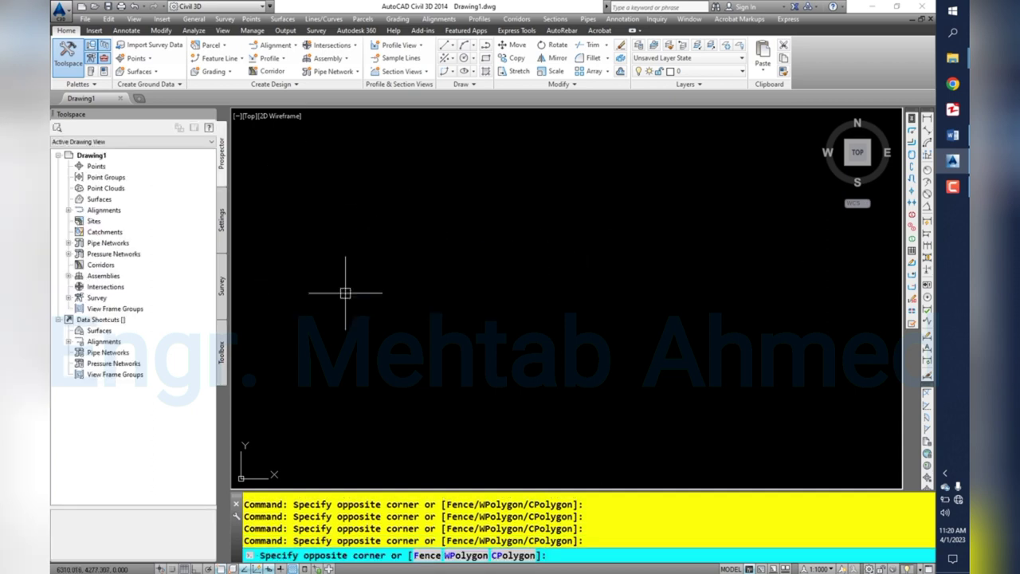
left_click(364, 282)
type("p")
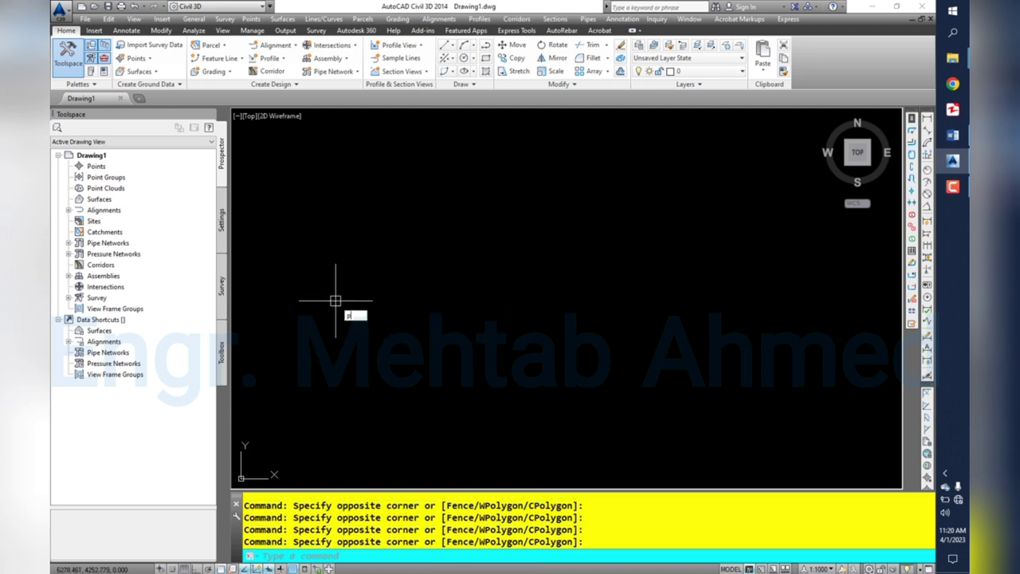
Start a polyline at a left point with a 50-unit first segment.
type("l")
key("Return")
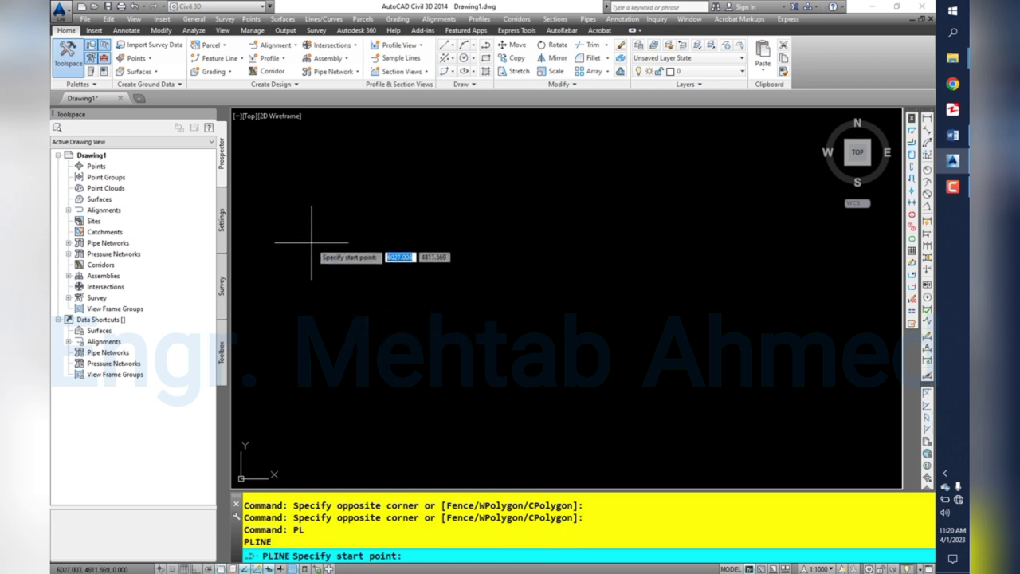
left_click(297, 270)
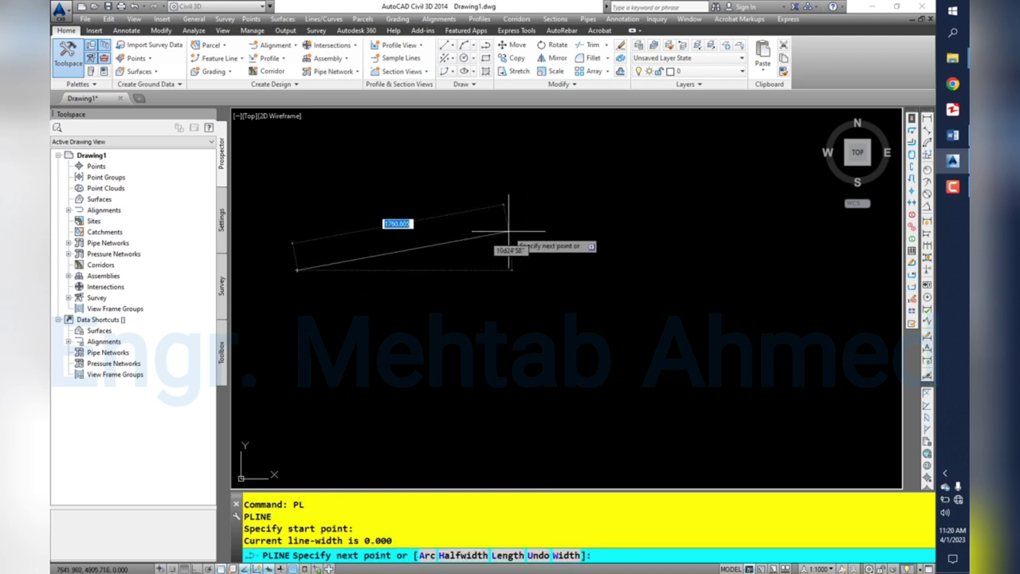
type("50")
key("Return")
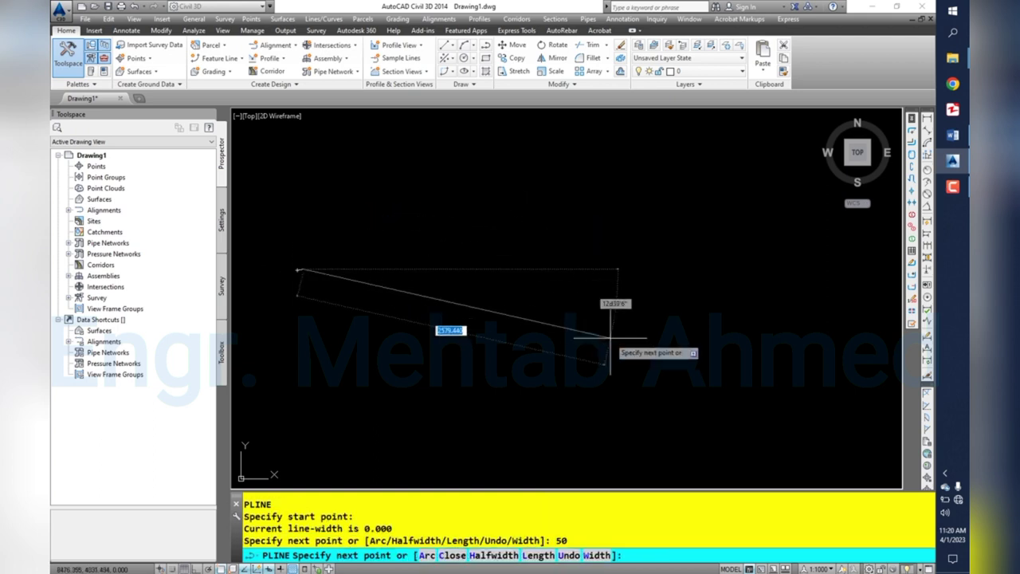
Add the second leg falling to the right, finish the polyline, and zoom to fit.
scroll(299, 267, "up", 10)
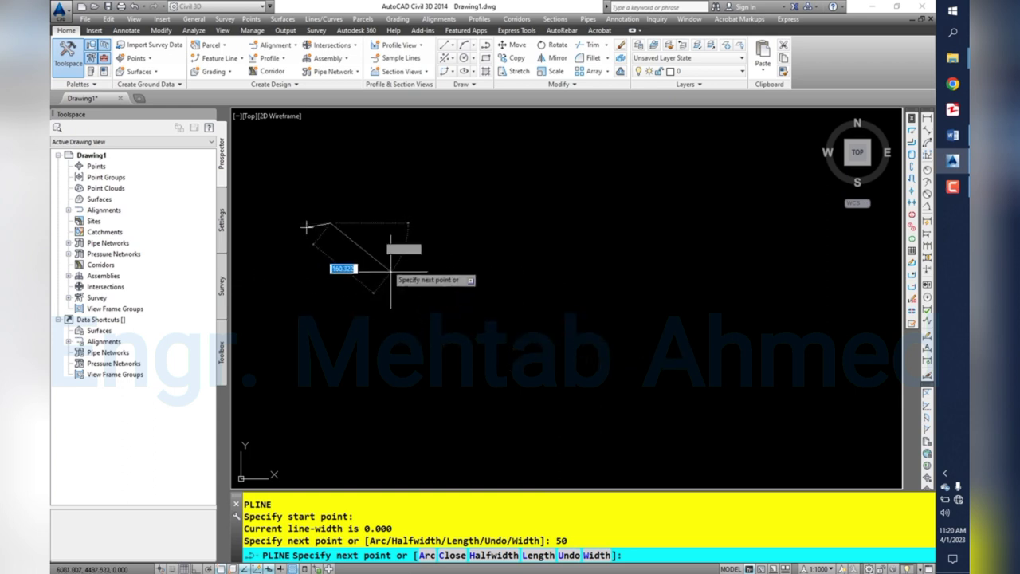
middle_click_drag(359, 268, 489, 228)
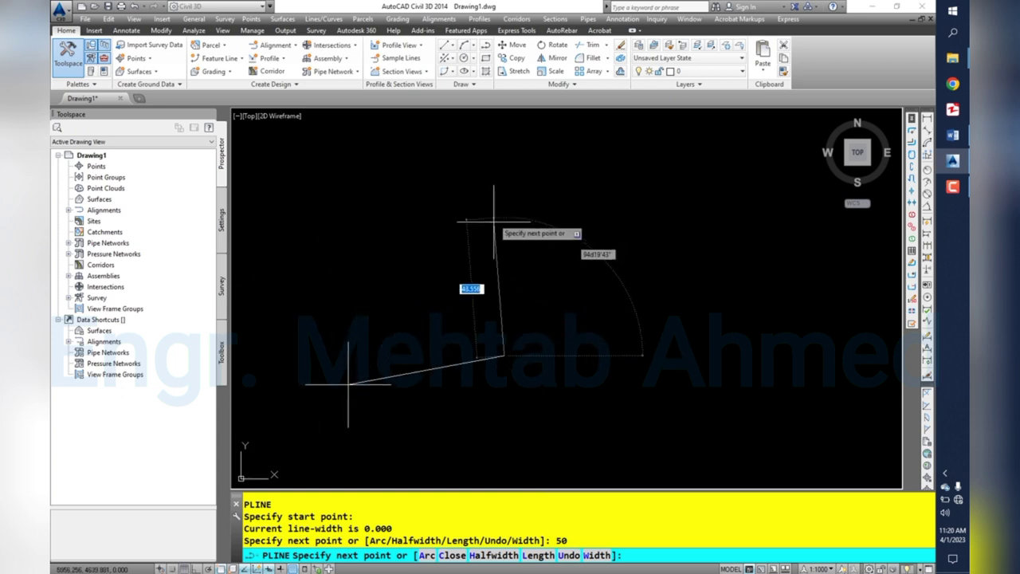
left_click(610, 339)
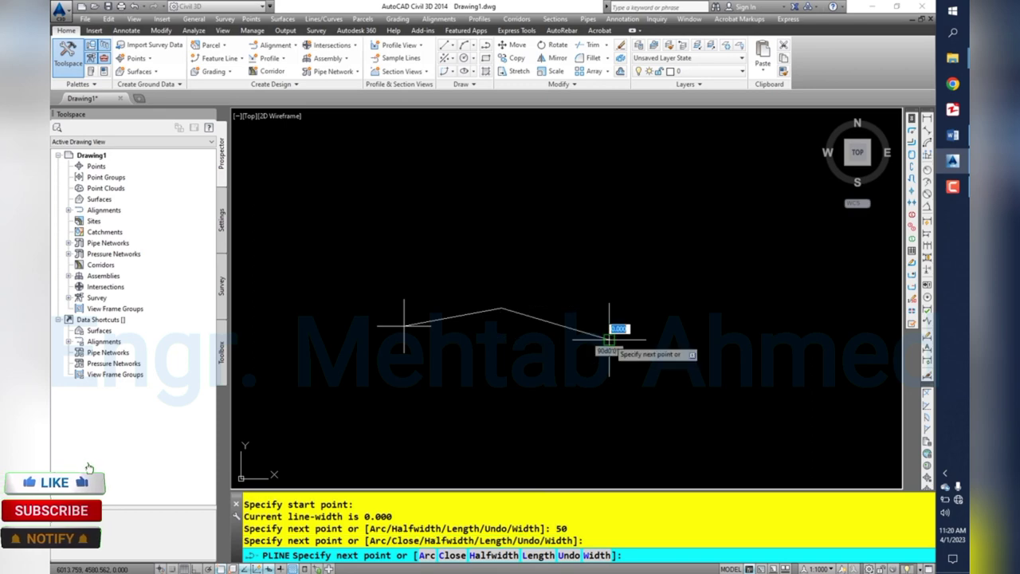
key("Escape")
middle_click(460, 343)
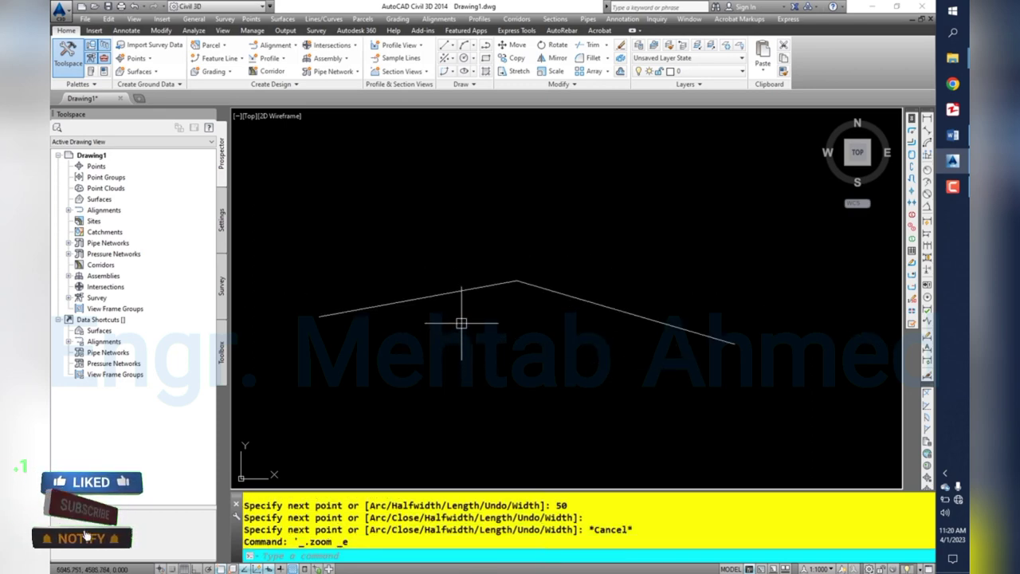
scroll(460, 319, "down", 2)
left_click(436, 228)
left_click(374, 251)
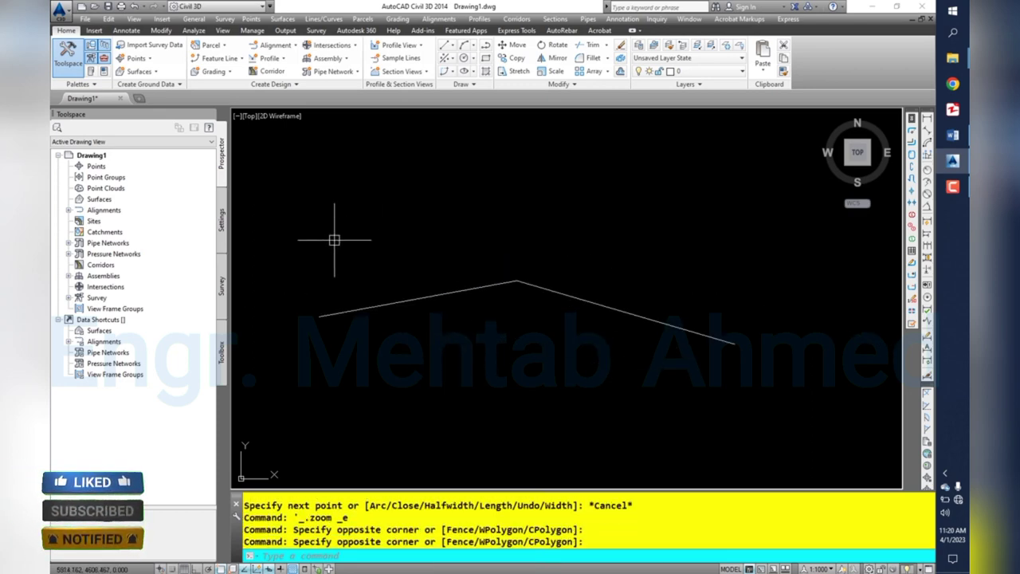
left_click(487, 288)
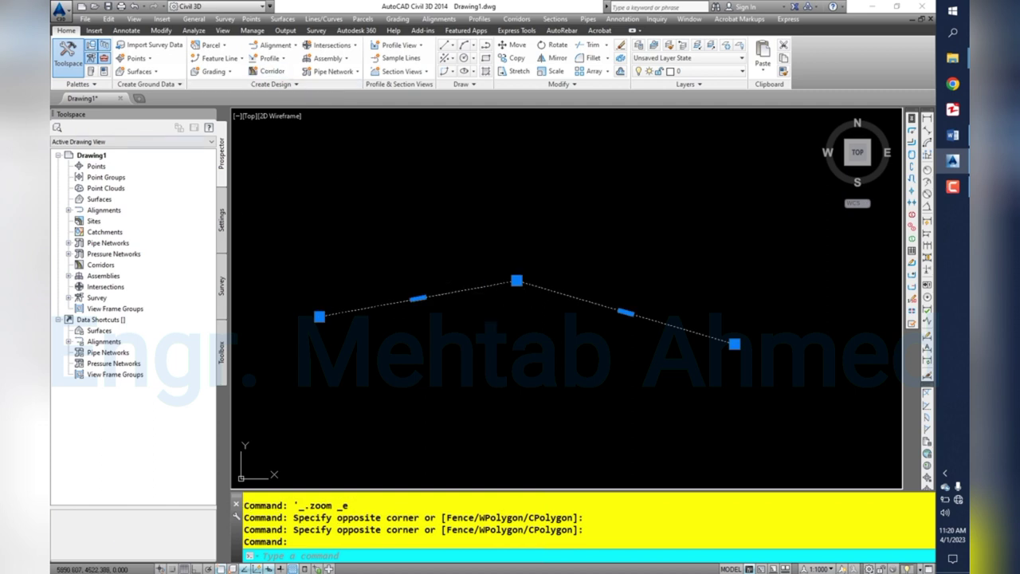
key("Escape")
key("Escape")
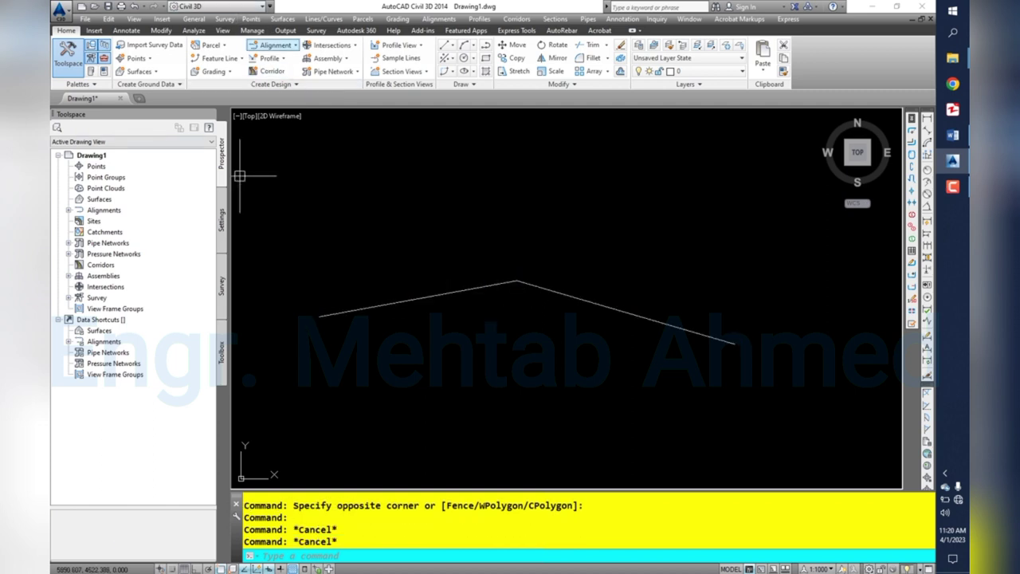
Create an alignment from the polyline, accepting its direction, and name it Road Survey.
left_click(275, 44)
left_click(313, 108)
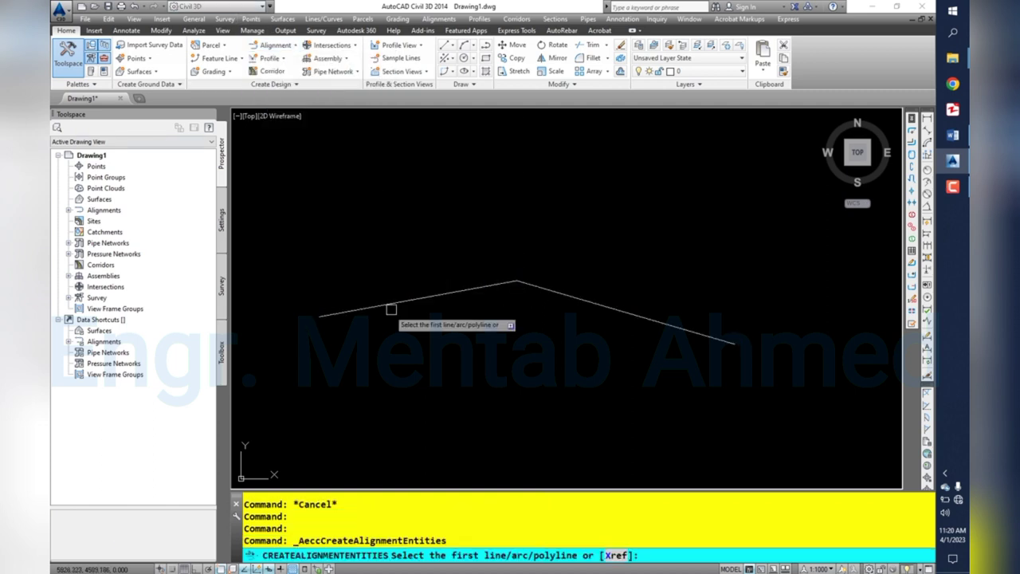
left_click(354, 311)
key("Return")
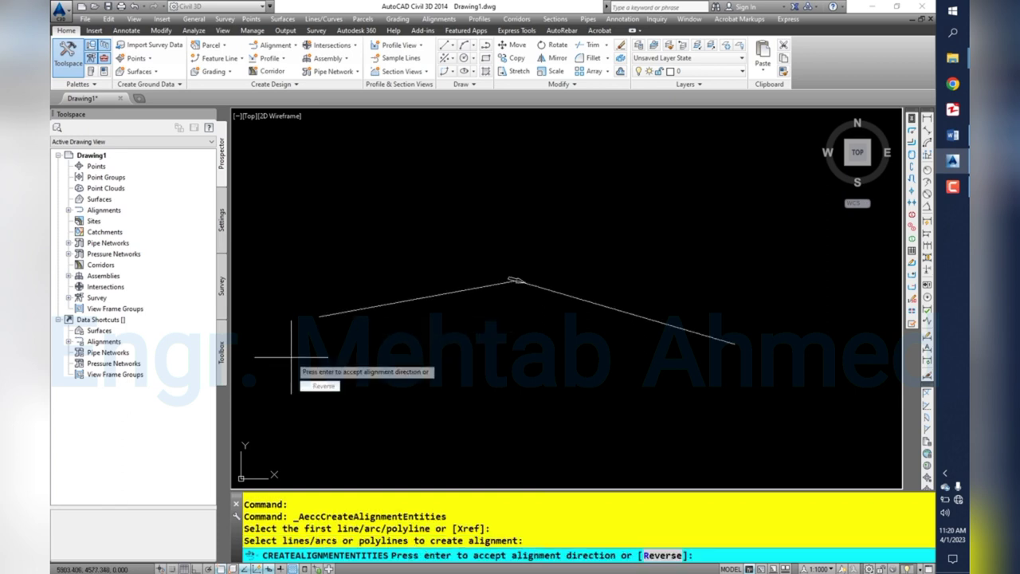
key("Return")
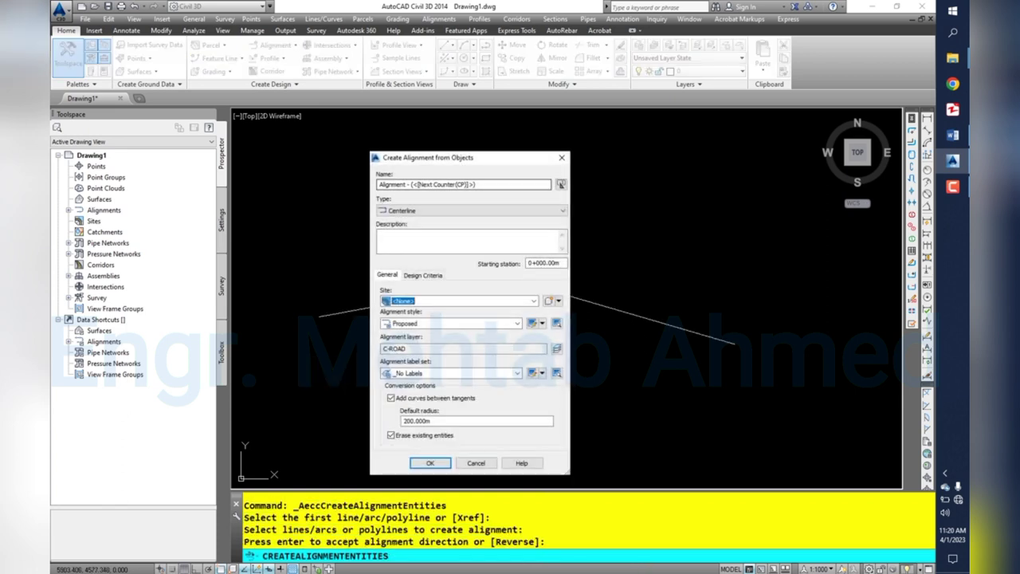
type("Road Survey")
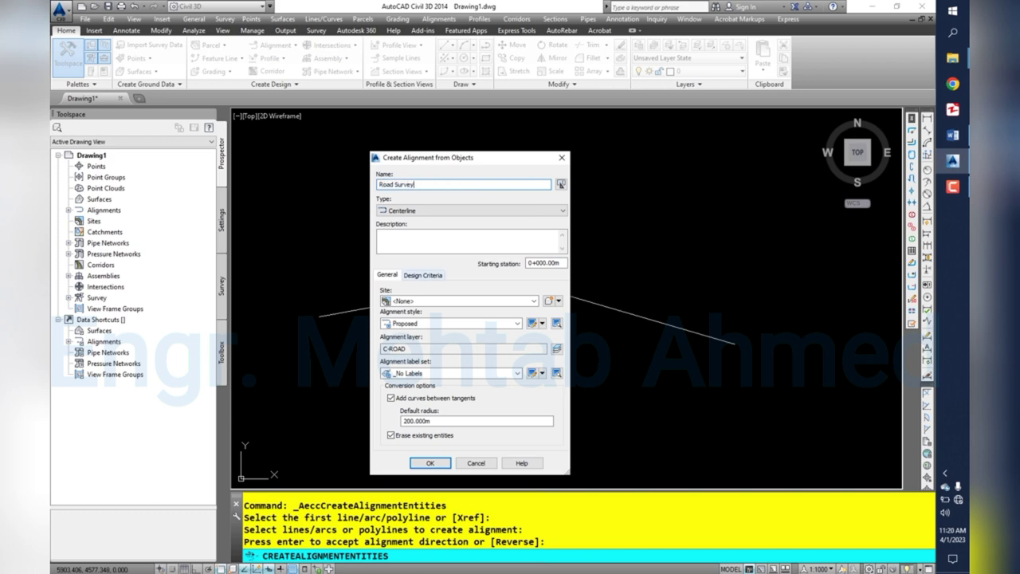
Keep the site as None and the alignment style as Proposed.
left_click(533, 301)
key("Return")
key("Tab")
key("alt+Down")
key("Up")
key("Up")
key("Up")
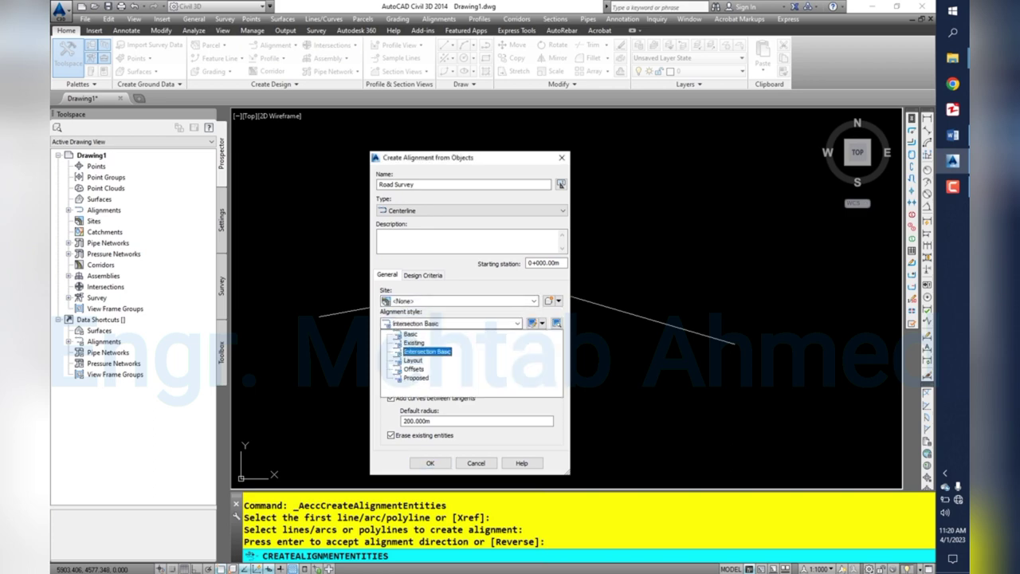
key("Down")
key("Down")
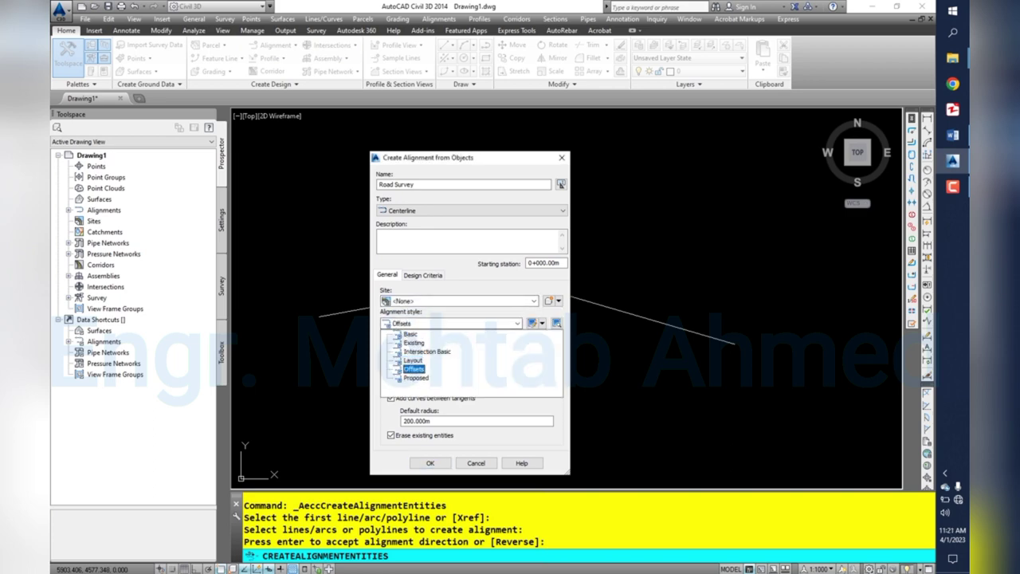
key("Return")
Choose the Major and Minor only label set and open it to edit Minor Stations.
key("Tab")
key("Tab")
key("alt+Down")
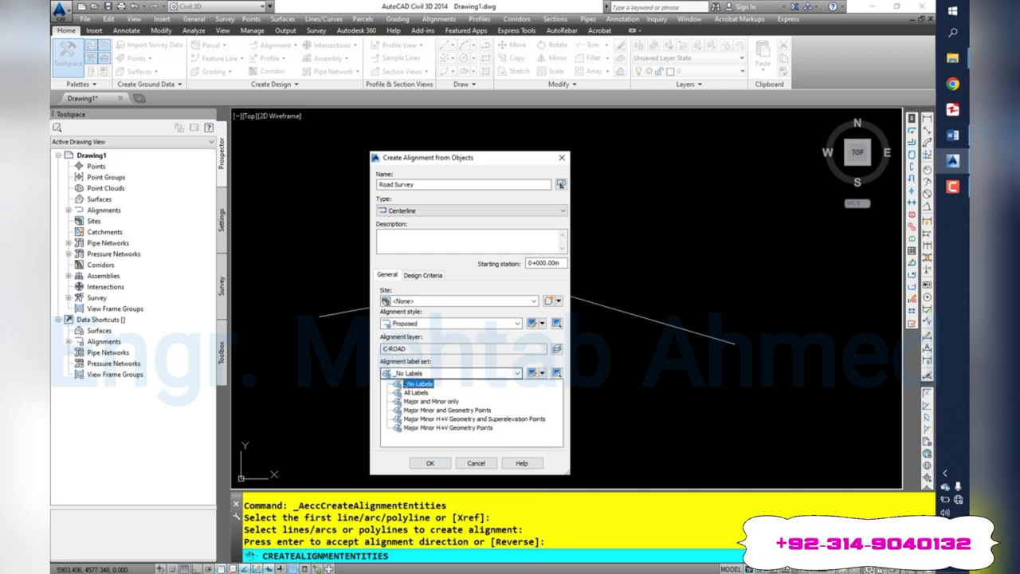
key("Down")
key("Return")
key("Tab")
key("space")
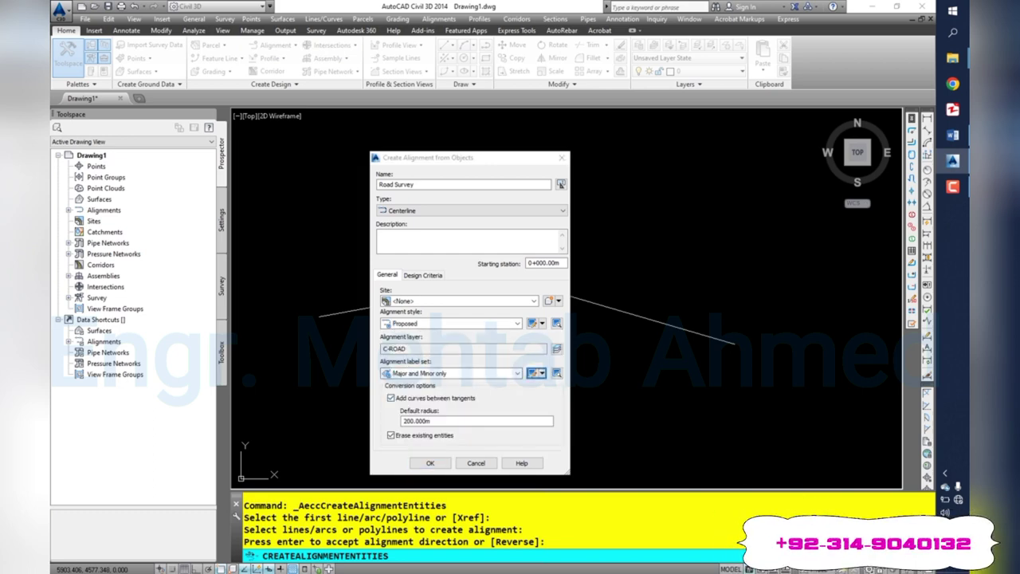
left_click(518, 251)
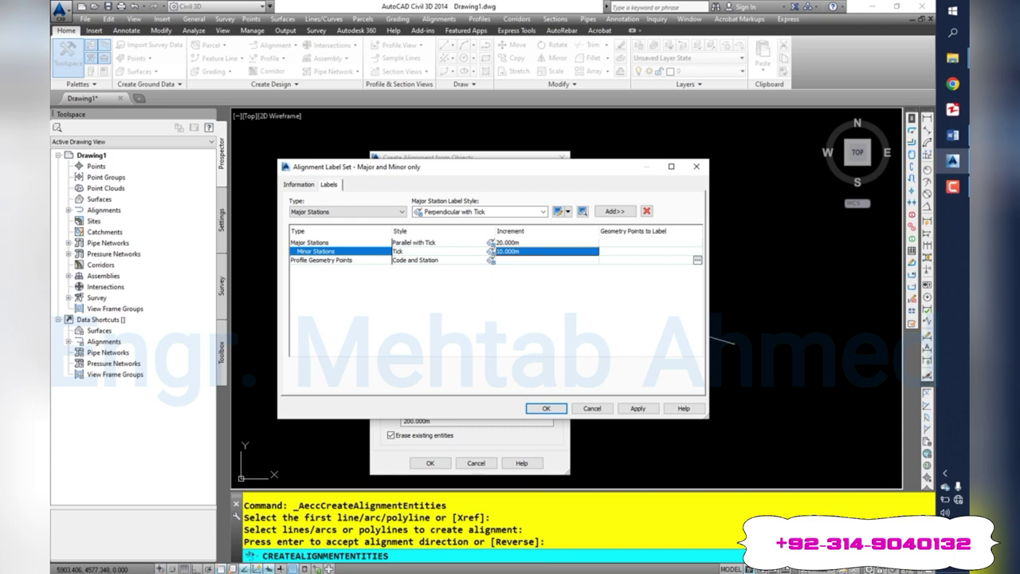
Set minor station increment to 20 m and major to 100 m, then create Road Survey.
left_click(519, 251)
type("20")
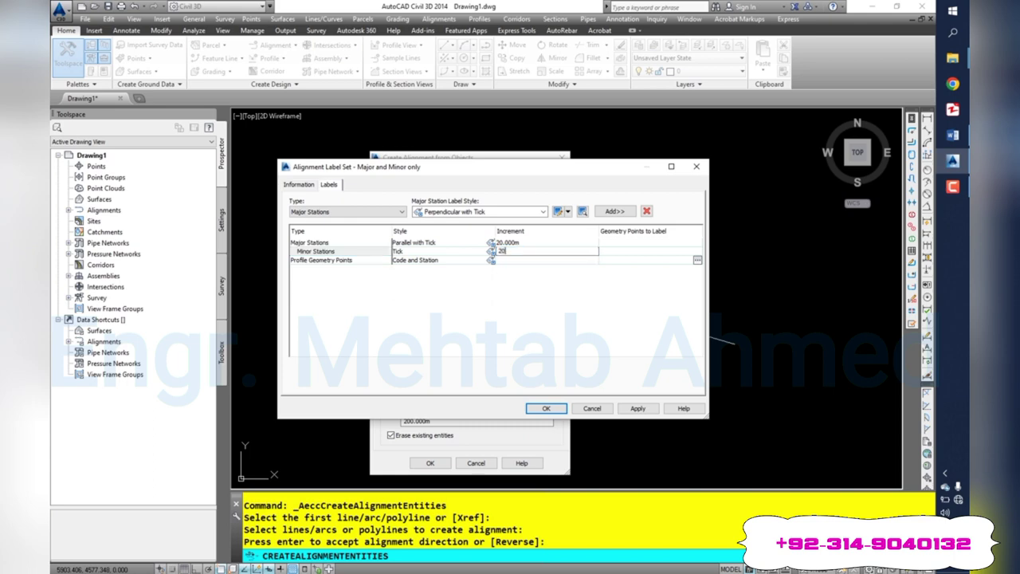
left_click(518, 242)
left_click(518, 243)
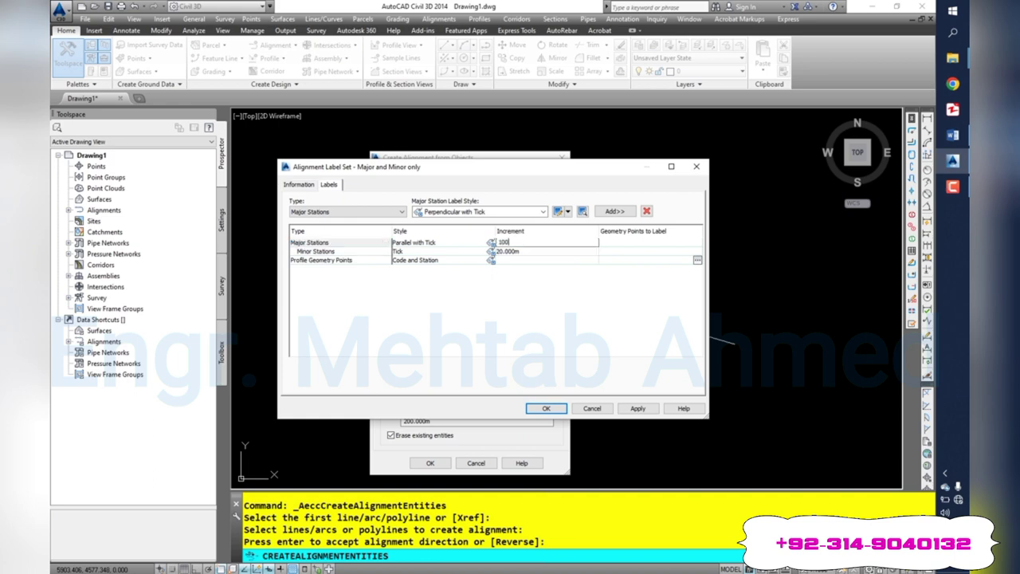
left_click(546, 409)
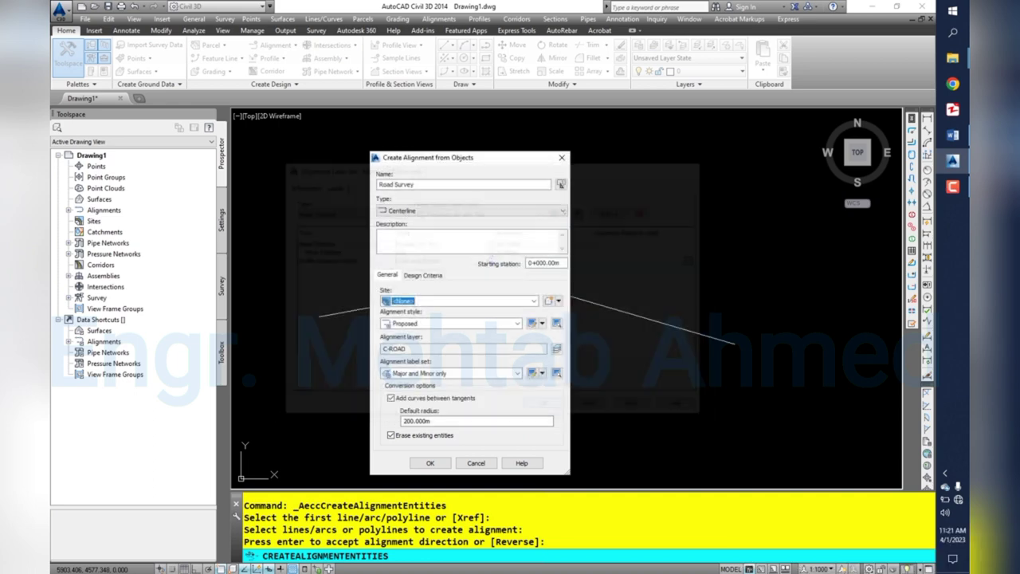
left_click(430, 462)
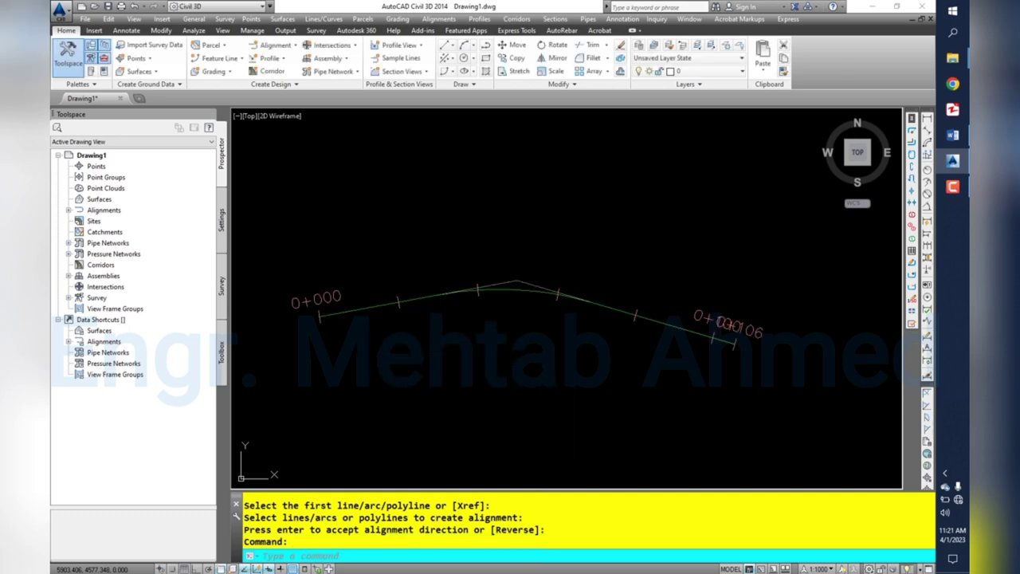
Grip-stretch the alignment's end point back to station 0+100, then deselect it.
left_click(514, 325)
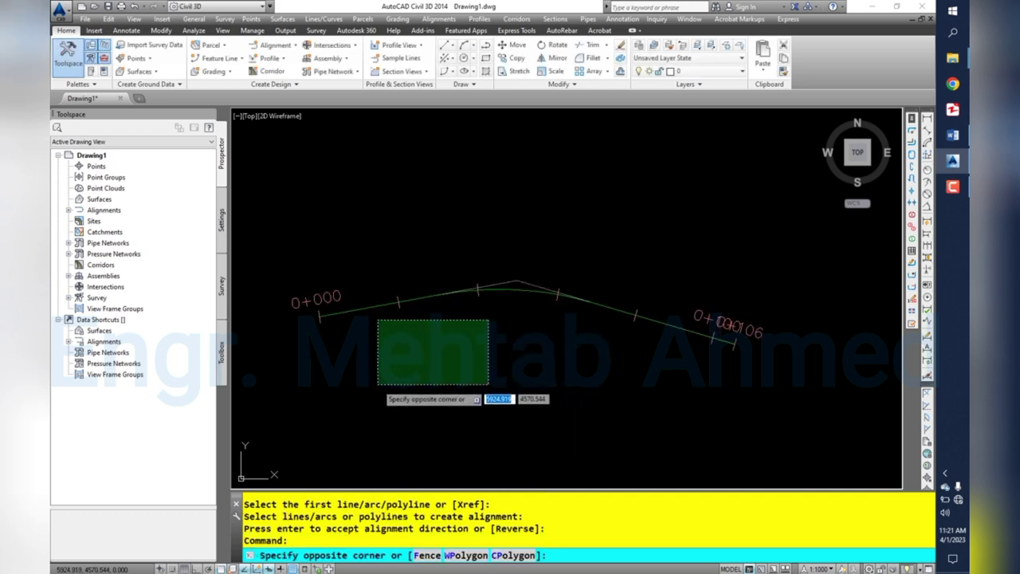
left_click(341, 421)
double_click(425, 360)
left_click(505, 323)
left_click(474, 315)
scroll(474, 315, "up", 3)
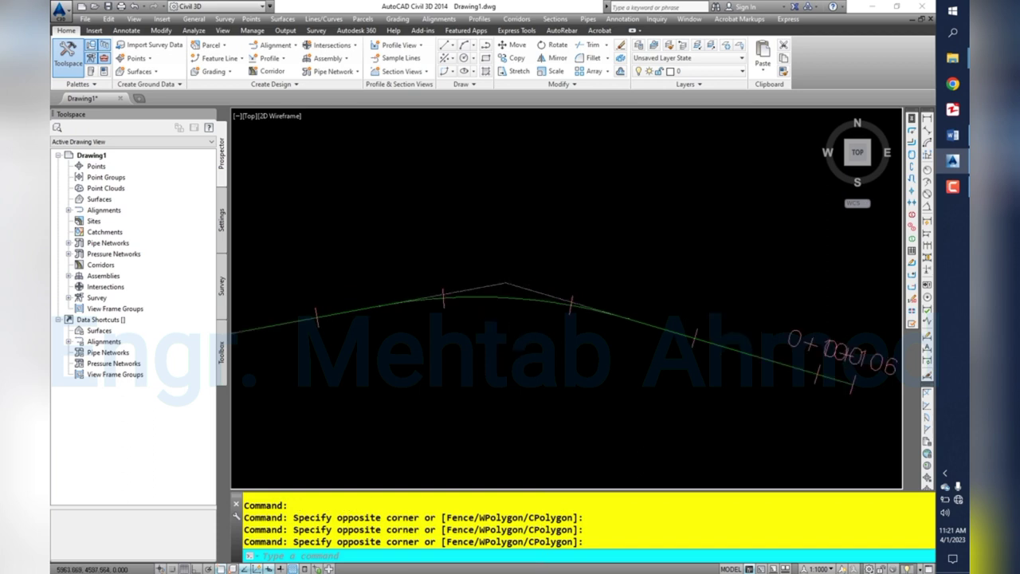
scroll(494, 311, "up", 3)
scroll(515, 307, "down", 4)
scroll(521, 298, "down", 2)
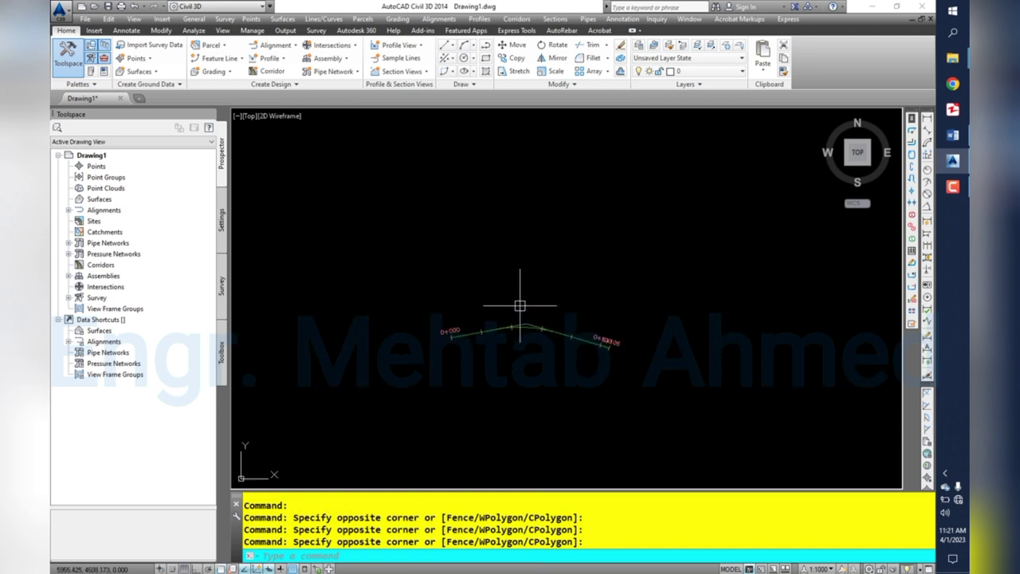
scroll(502, 319, "down", 2)
scroll(659, 355, "up", 6)
scroll(638, 335, "up", 4)
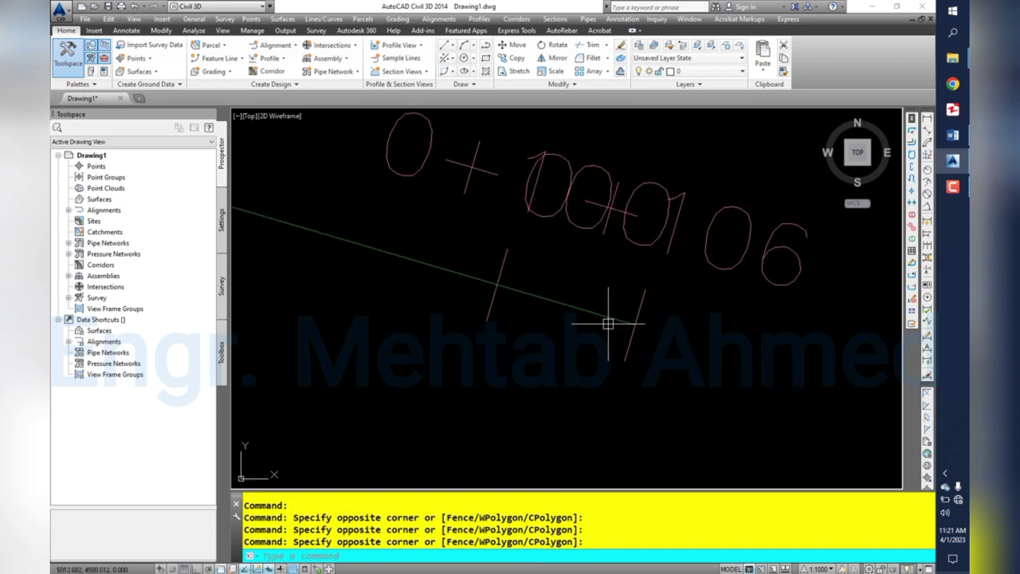
left_click(604, 316)
left_click(634, 324)
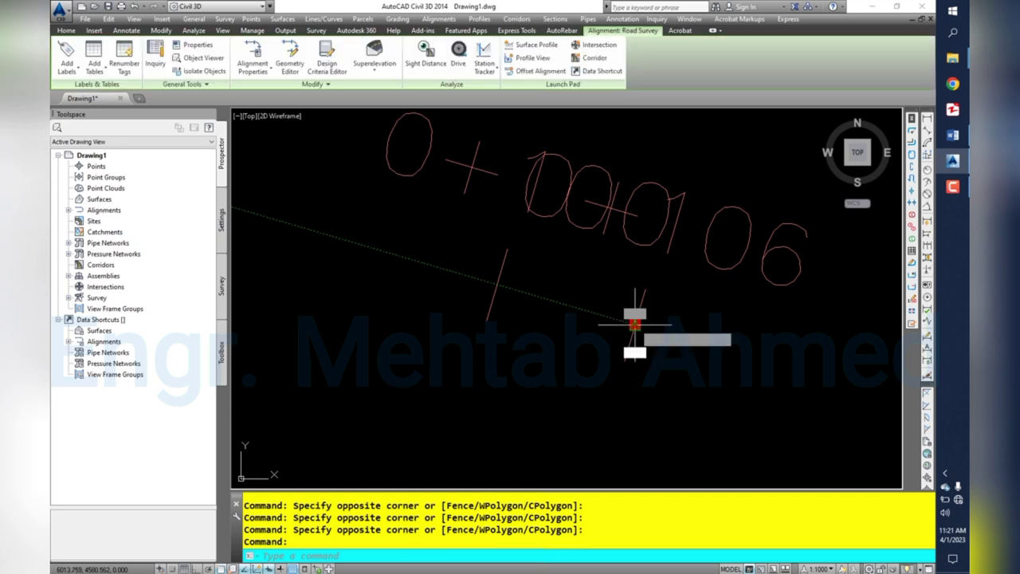
scroll(503, 284, "down", 2)
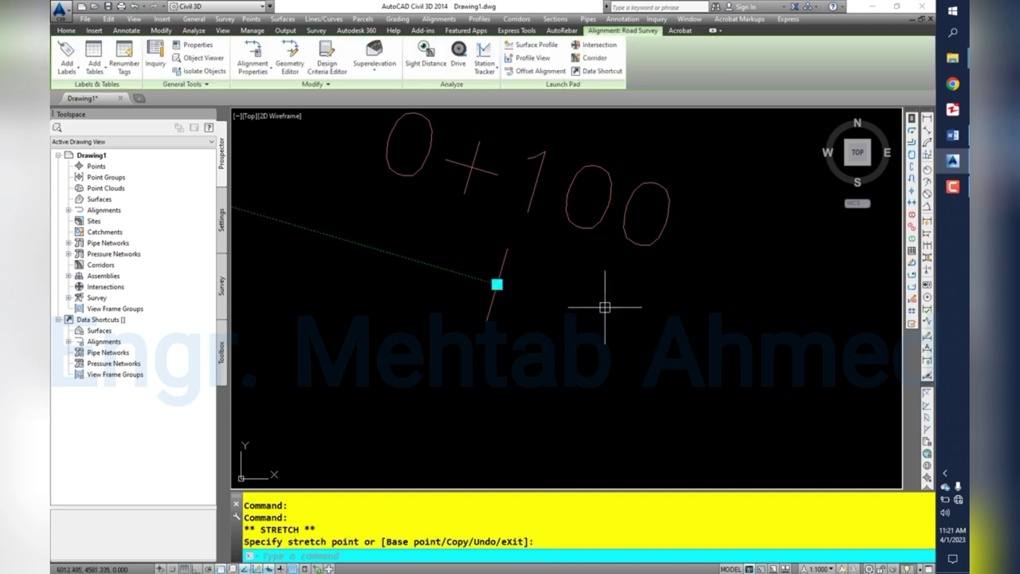
scroll(606, 327, "down", 5)
key("Escape")
key("Escape")
key("Escape")
Re-centre the view on the alignment and check its station labels.
scroll(598, 339, "down", 4)
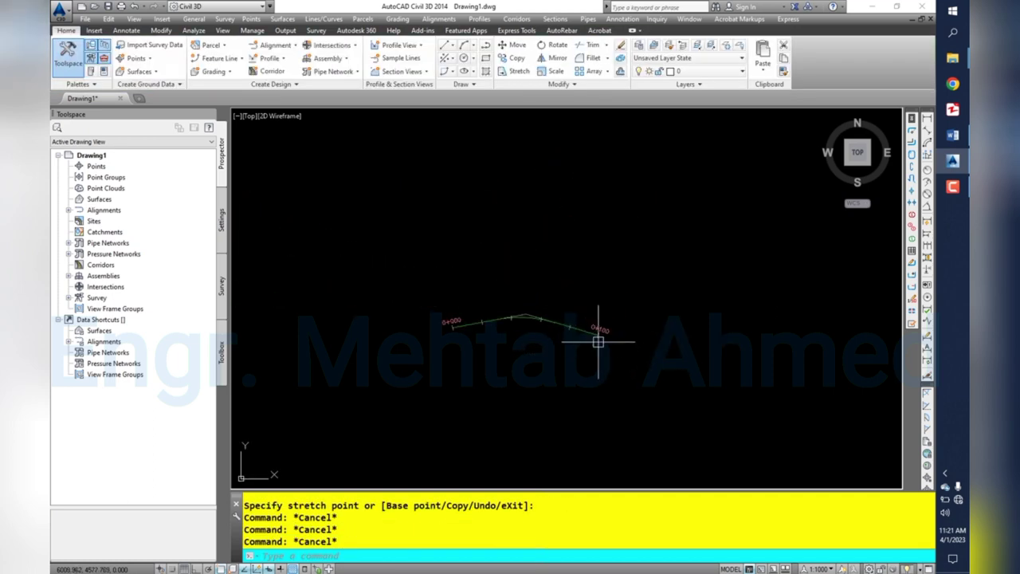
scroll(492, 326, "up", 4)
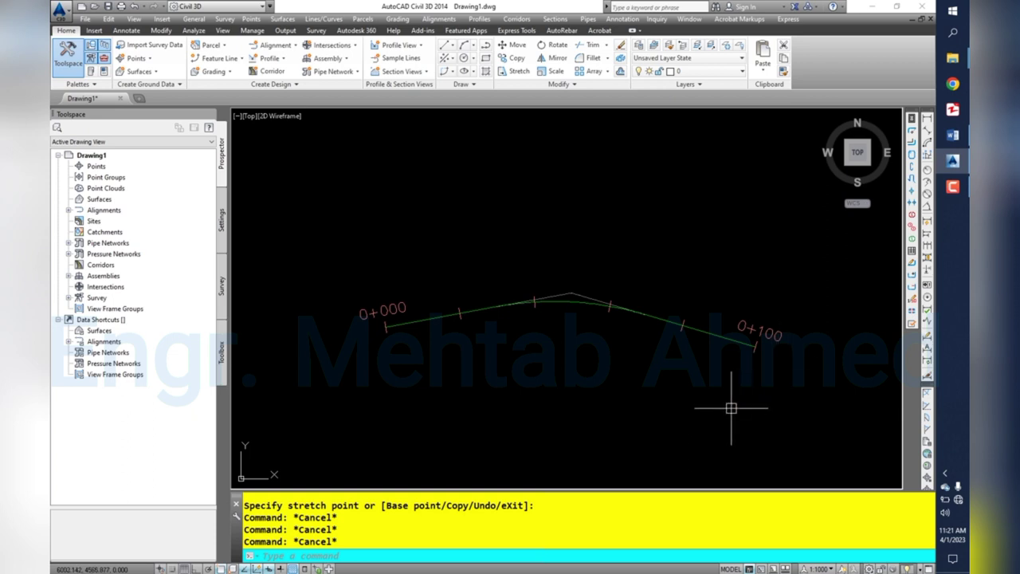
middle_click_drag(728, 410, 646, 360)
left_click(646, 360)
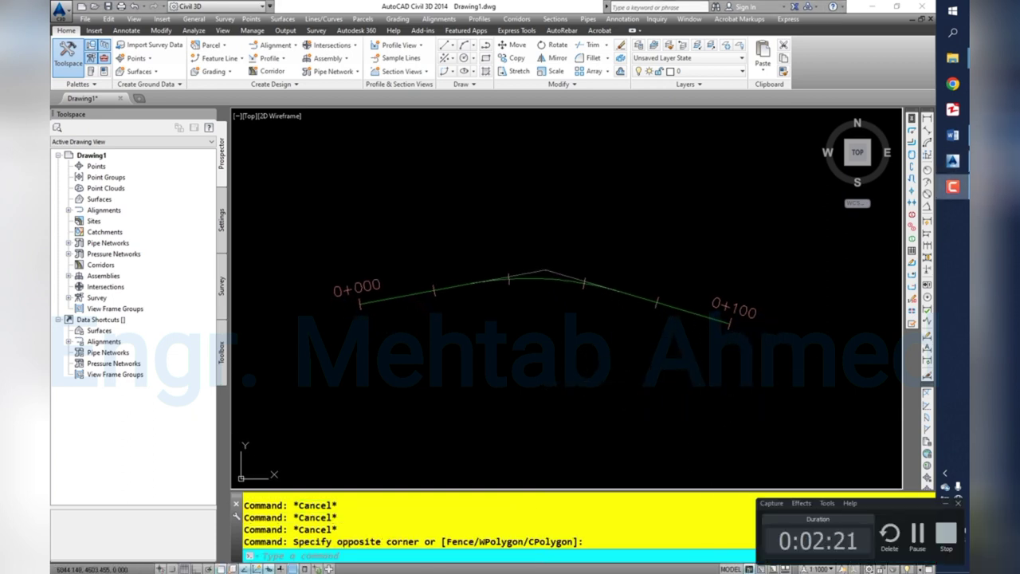
left_click(661, 204)
left_click(540, 225)
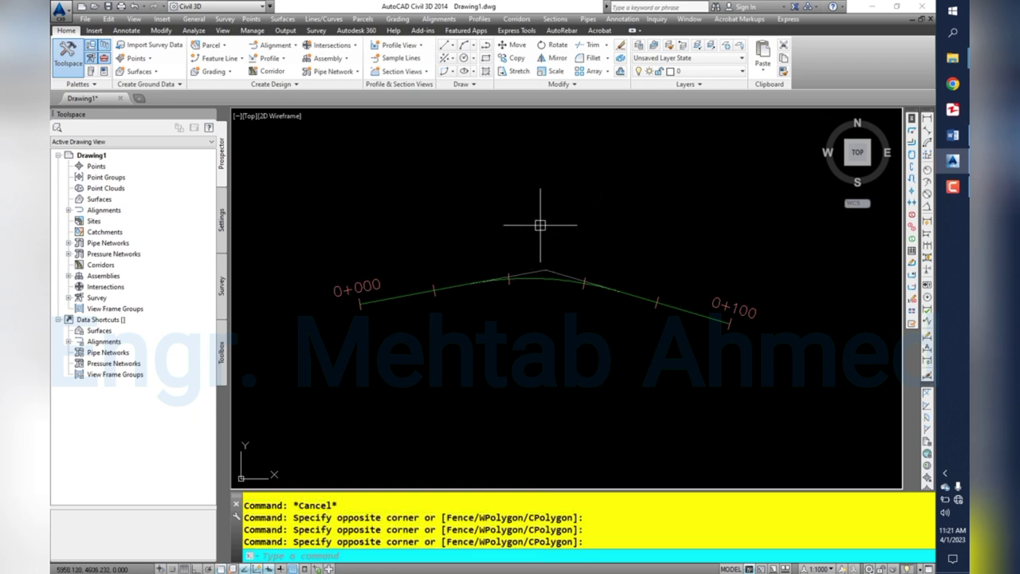
left_click(618, 206)
left_click(513, 205)
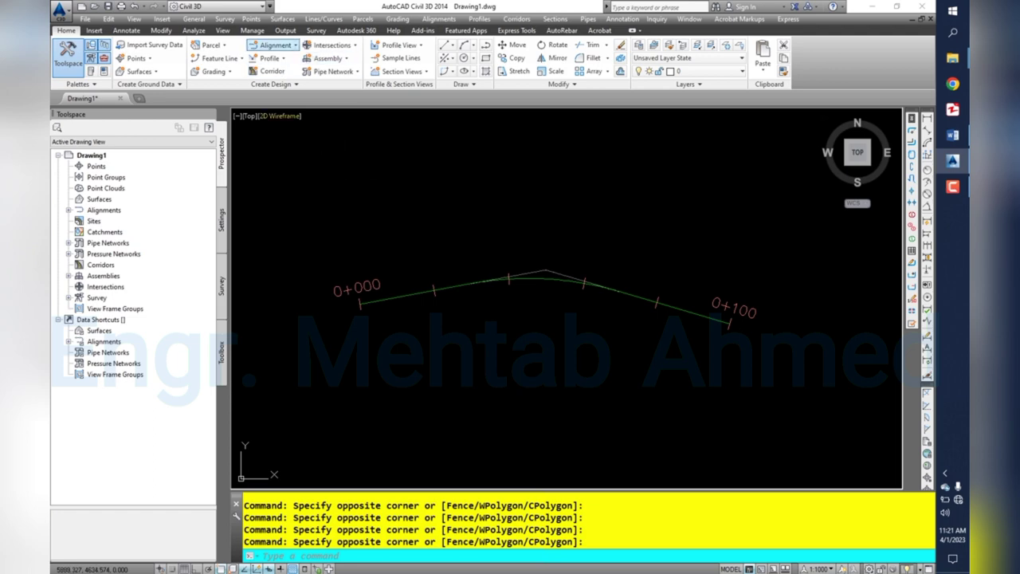
Create offset alignments 2 m left and right of Road Survey.
left_click(275, 45)
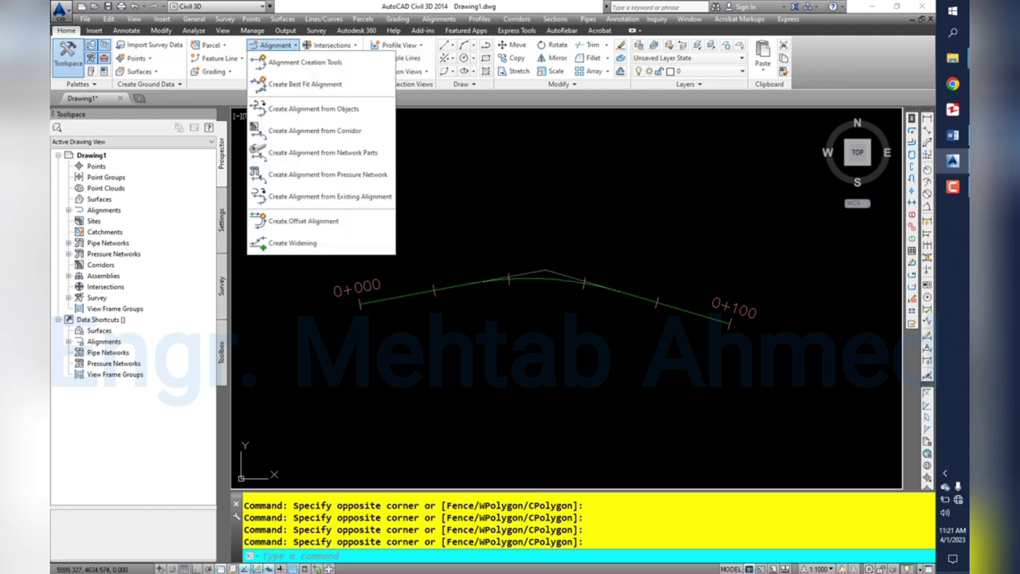
left_click(302, 221)
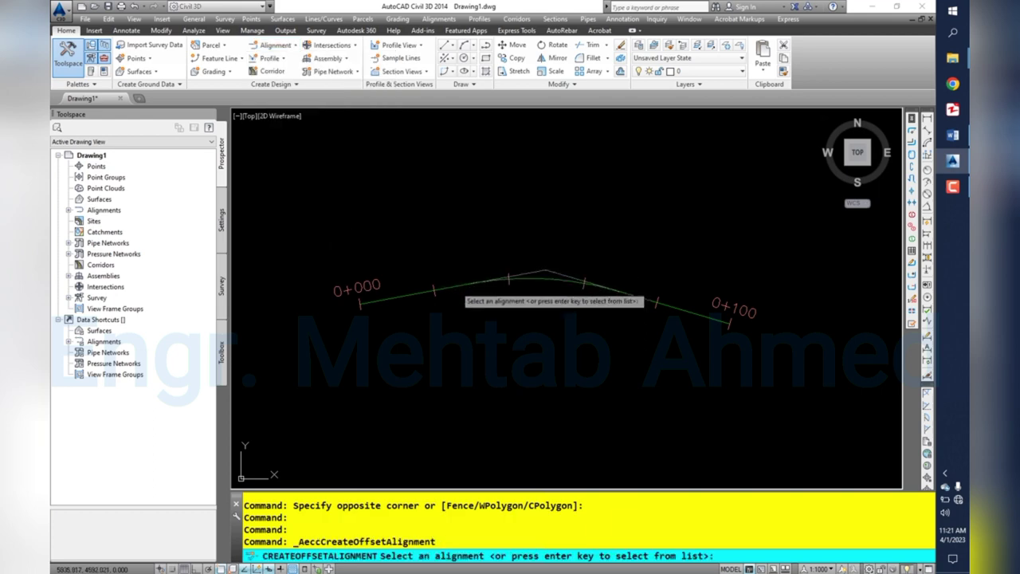
left_click(457, 286)
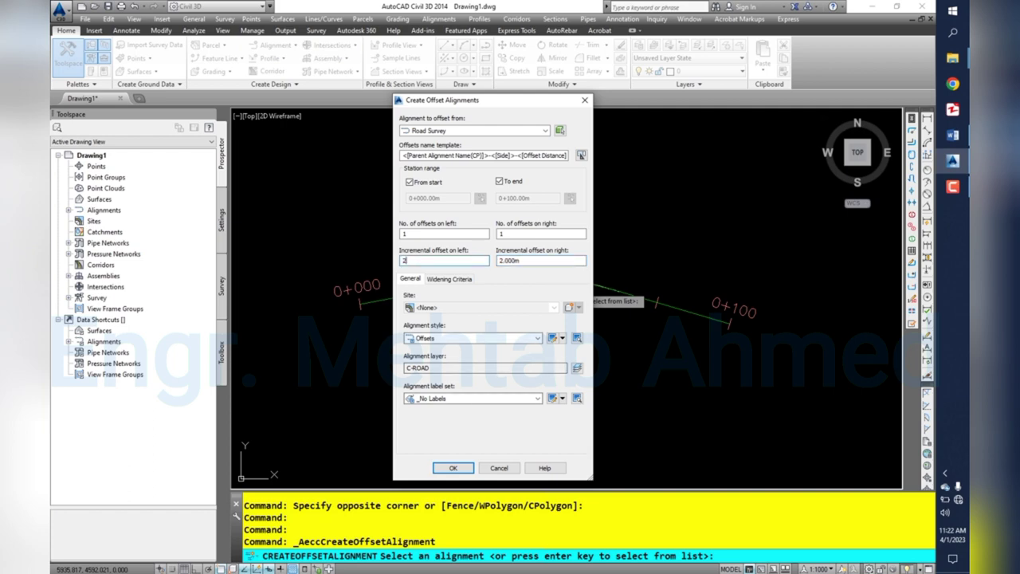
key("Return")
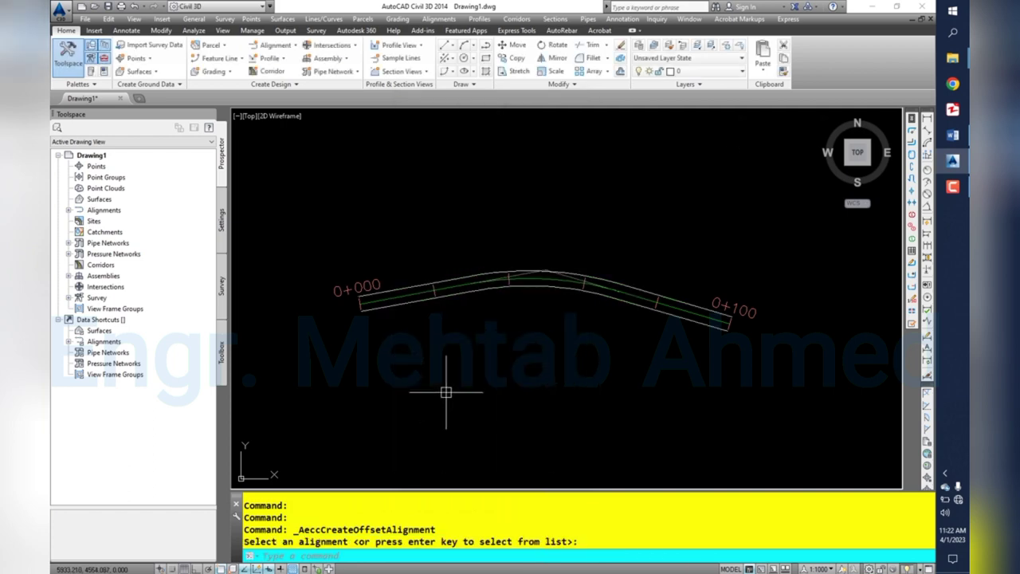
Zoom and inspect the new 2 m offset alignments around Road Survey.
scroll(430, 335, "up", 3)
scroll(417, 279, "up", 2)
scroll(417, 279, "down", 3)
left_click(463, 241)
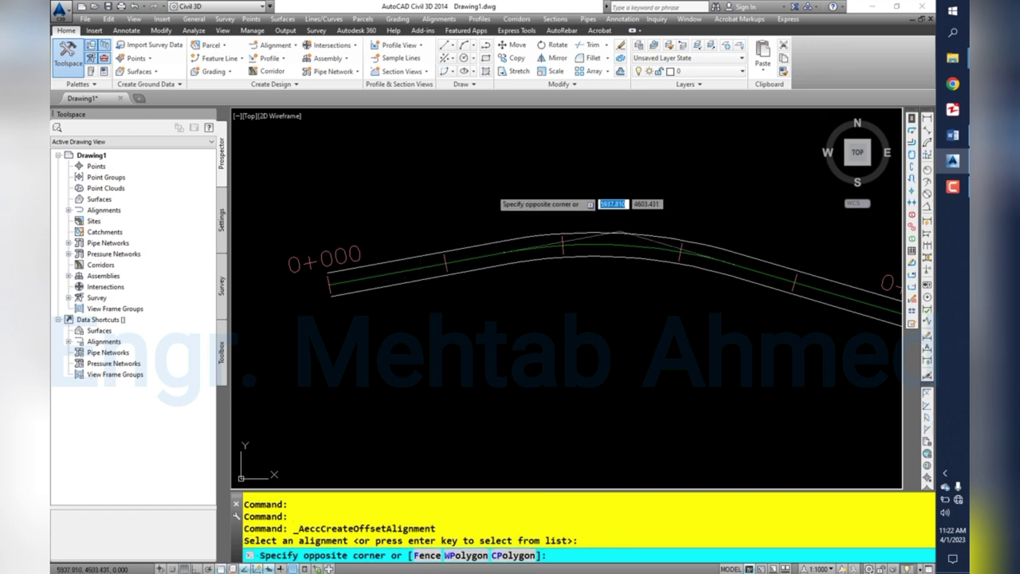
left_click(443, 220)
left_click(417, 204)
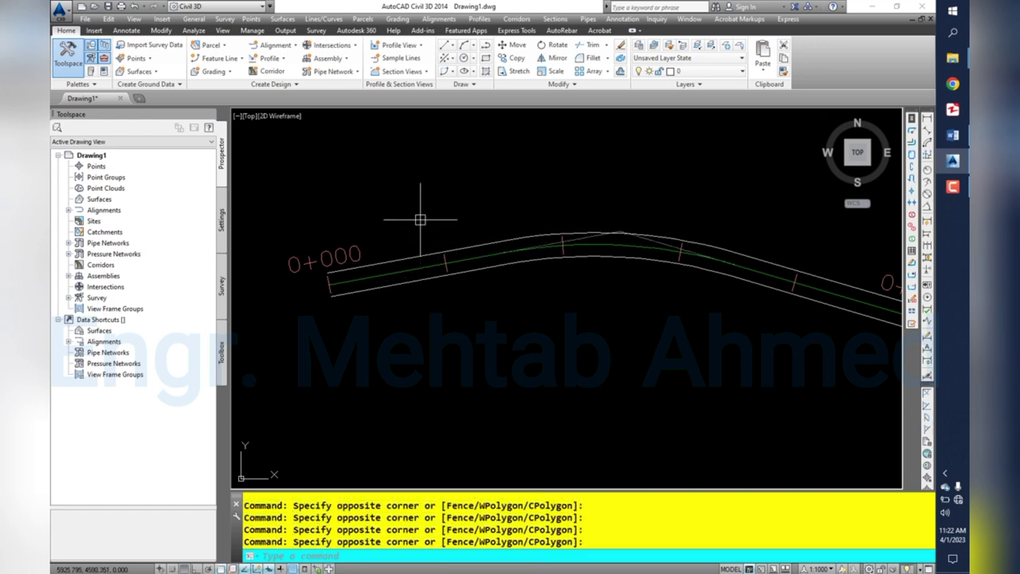
left_click(405, 198)
left_click(398, 197)
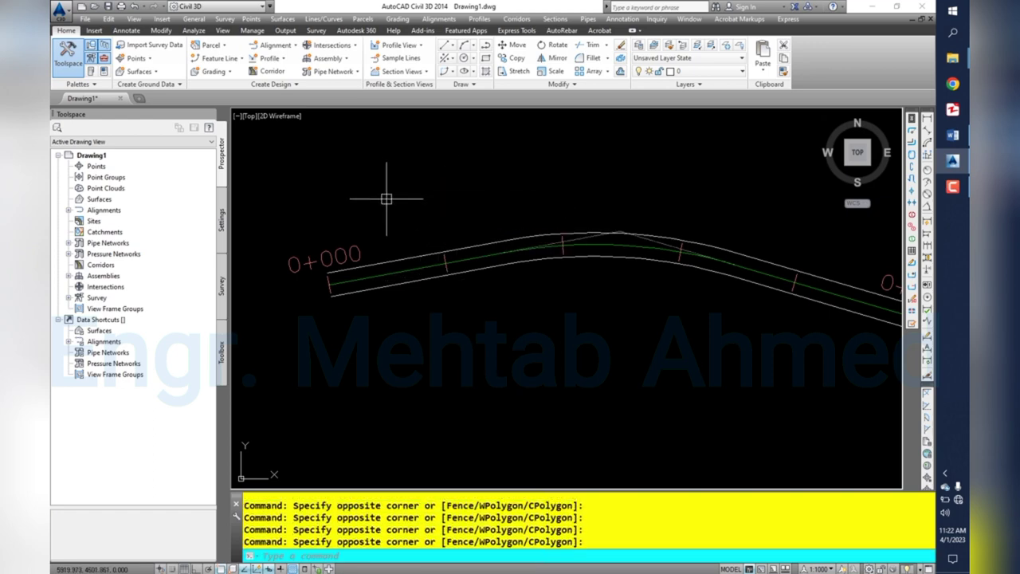
scroll(383, 199, "down", 2)
scroll(428, 240, "up", 3)
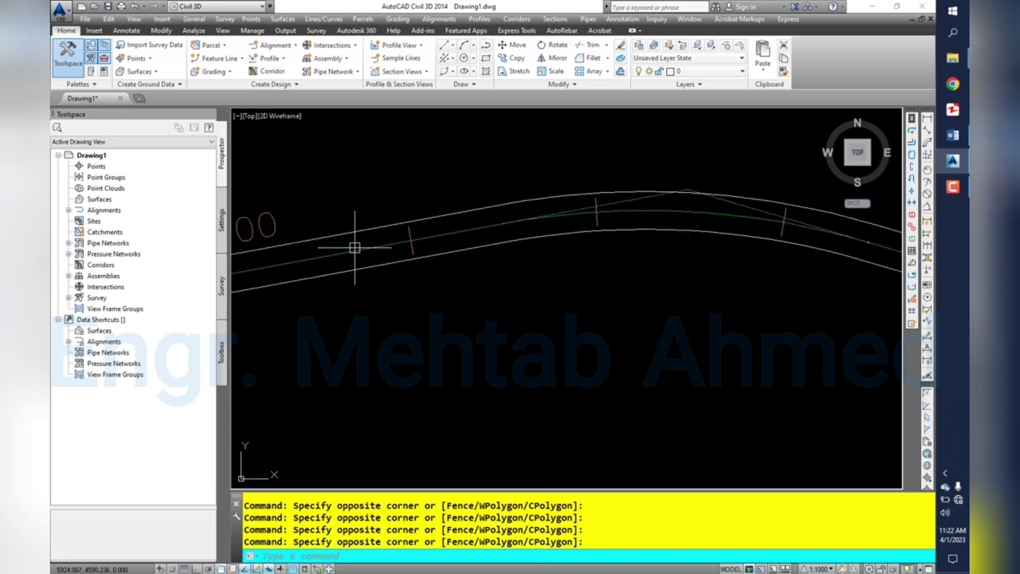
scroll(528, 250, "down", 2)
scroll(660, 262, "down", 1)
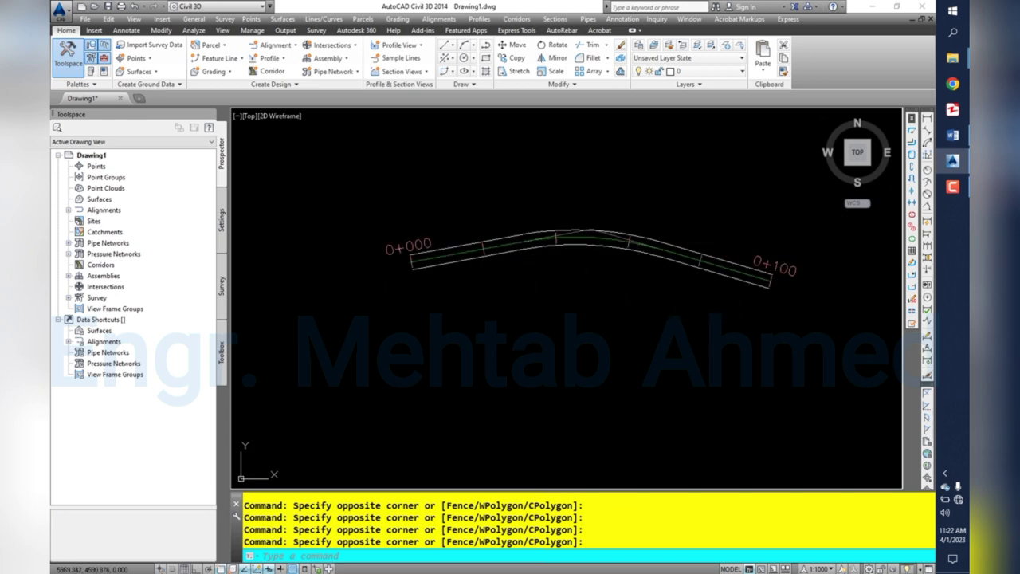
Launch the Incremental Stationing Report from the Toolbox alignment reports.
left_click(222, 351)
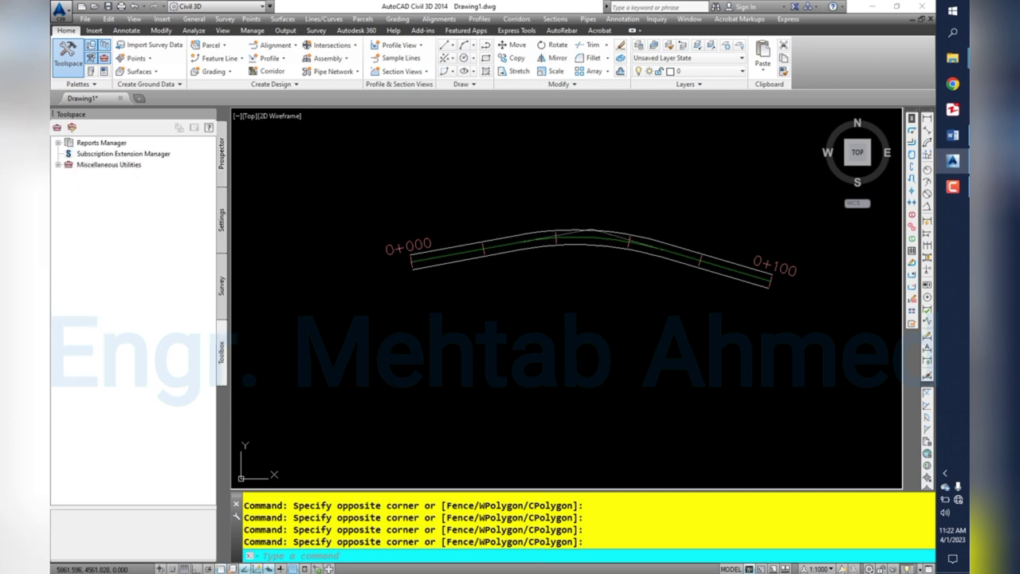
left_click(57, 142)
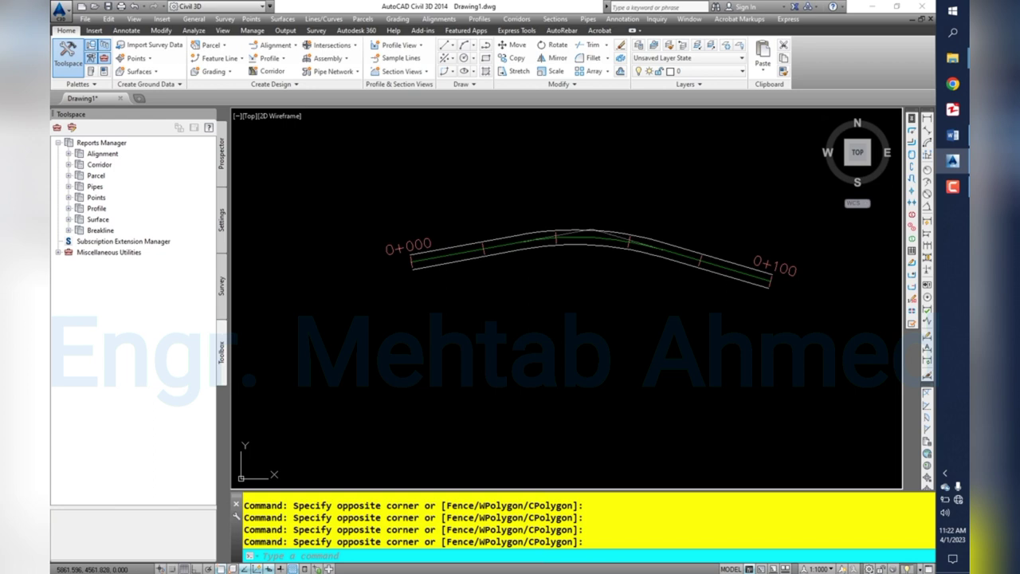
left_click(68, 153)
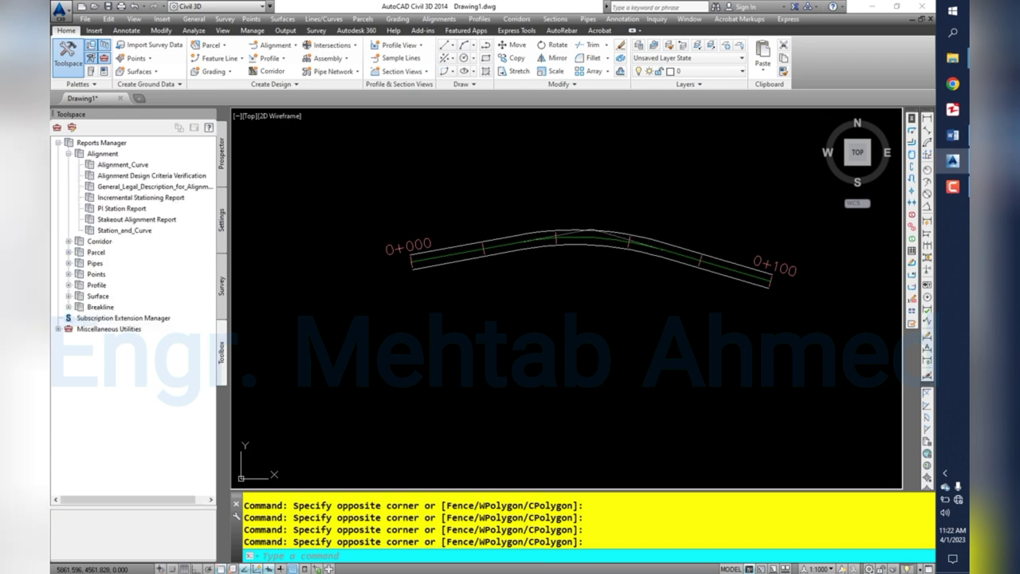
left_click(140, 197)
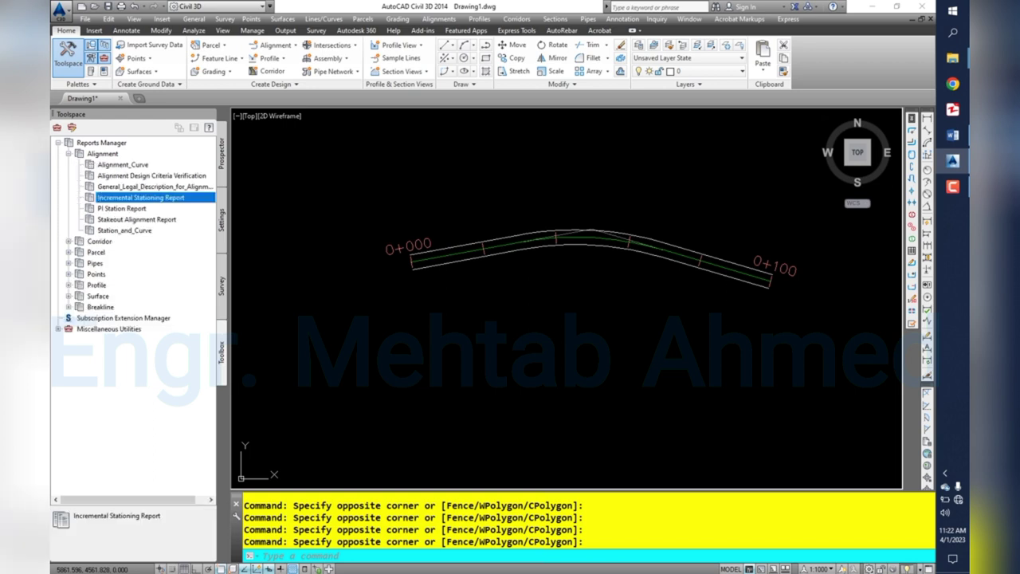
right_click(140, 197)
left_click(159, 205)
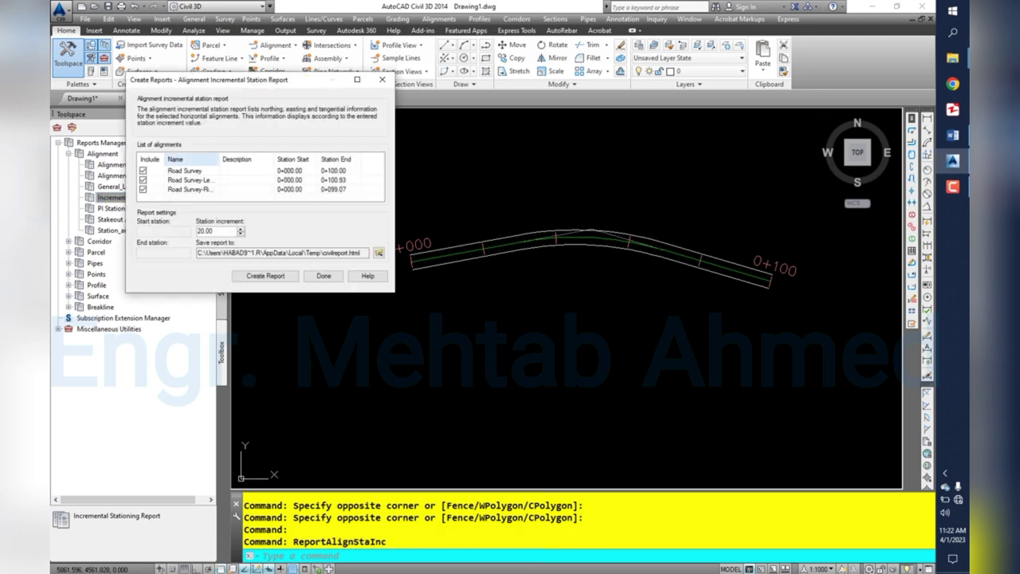
Select Road Survey and both 2 m offsets, set station increment 1.00, and create the report.
left_click_drag(219, 158, 289, 158)
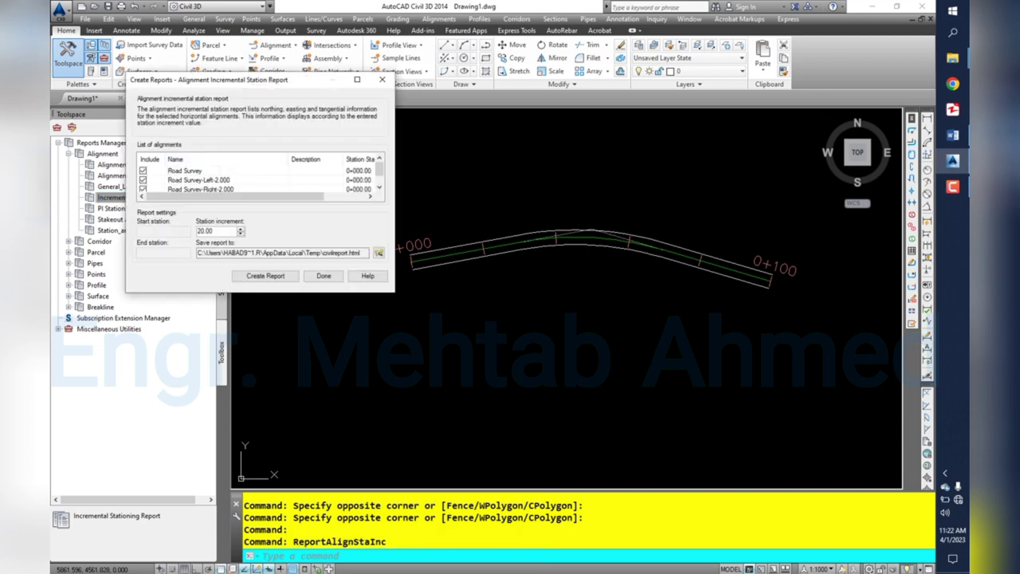
left_click(200, 179)
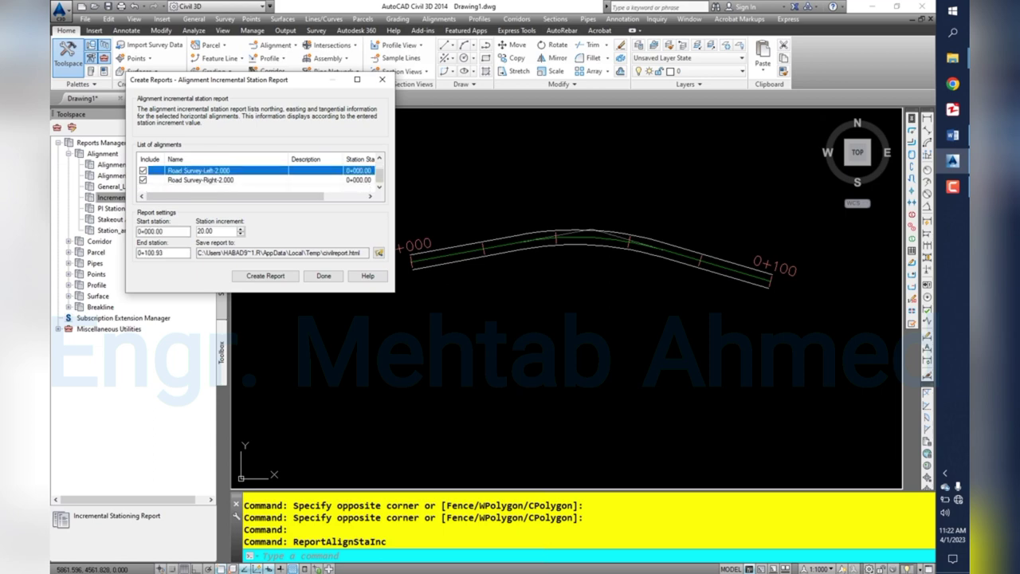
left_click(199, 189)
left_click(185, 170)
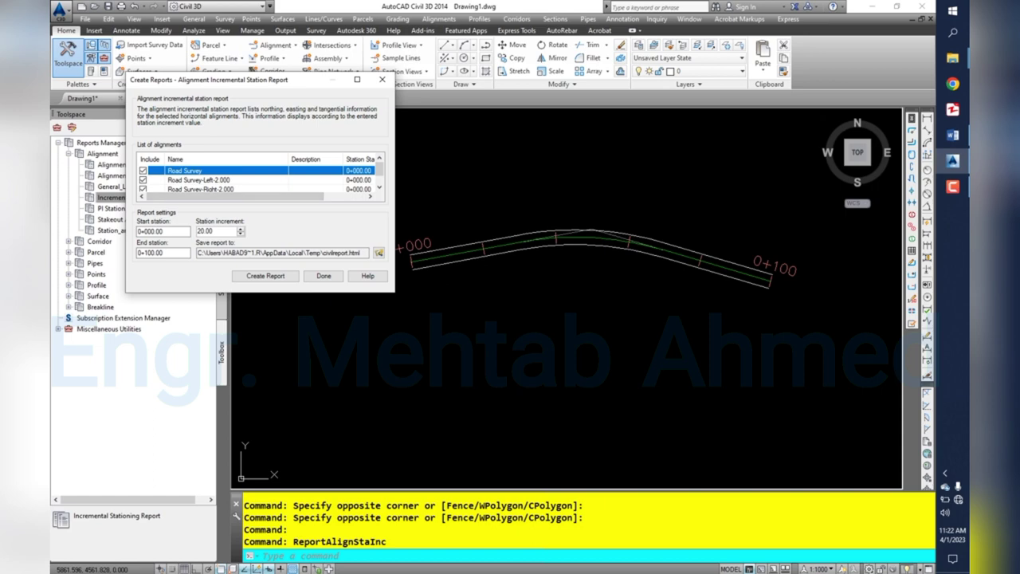
left_click(206, 231)
type("1")
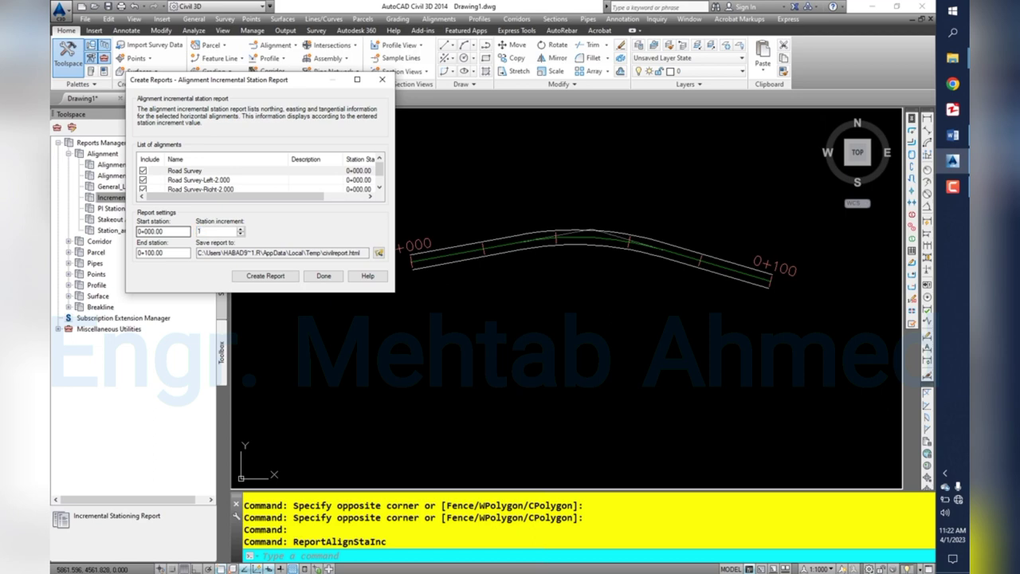
left_click(265, 276)
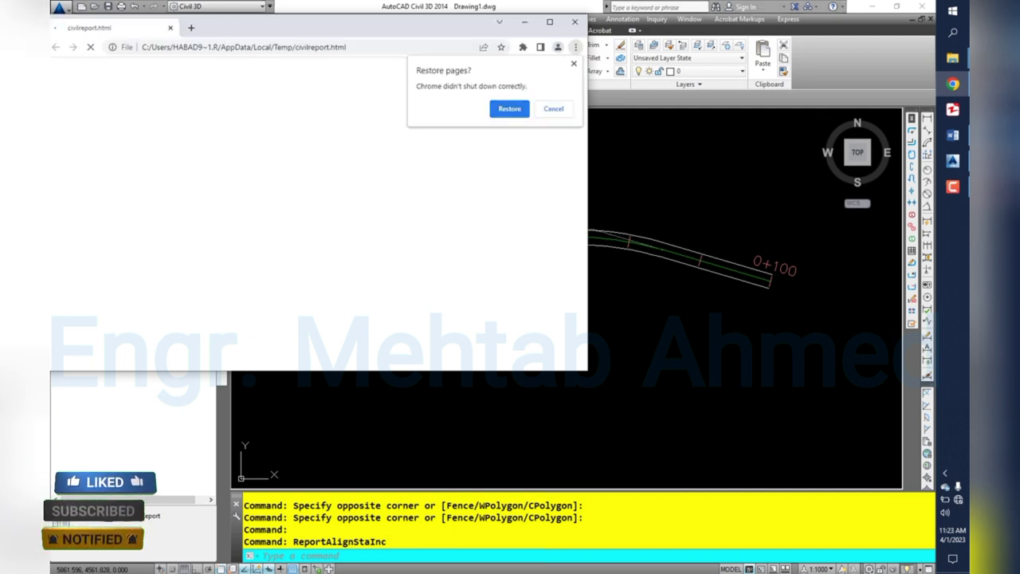
Restore and maximize Chrome, close the google.com tab, and scroll through civilreport.html.
left_click(510, 108)
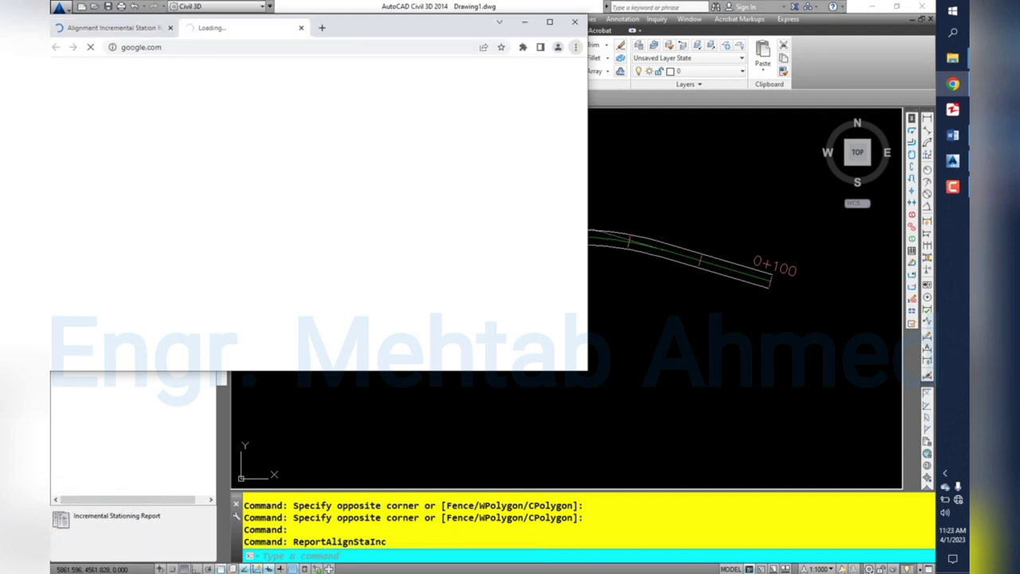
left_click(549, 21)
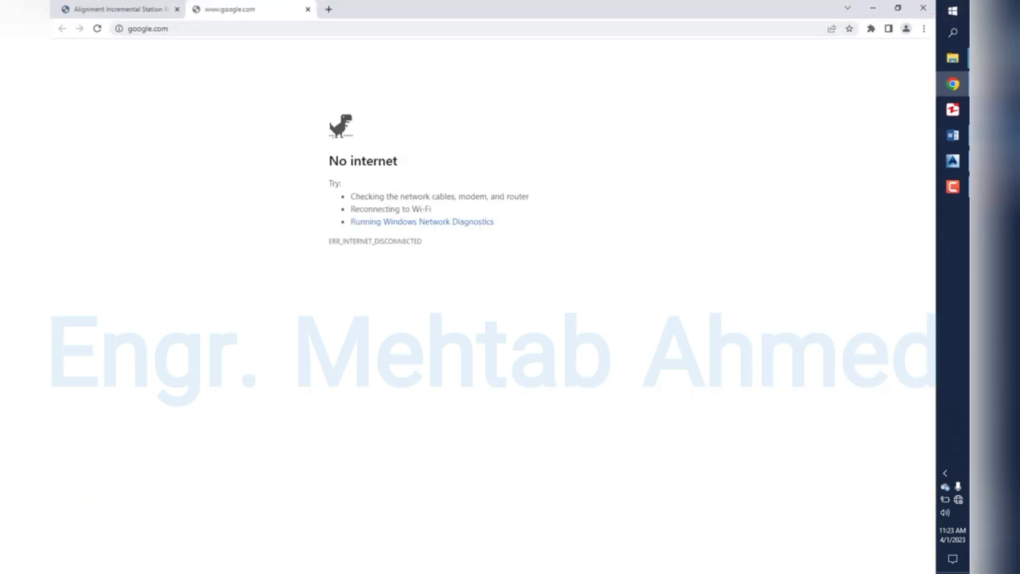
left_click(307, 9)
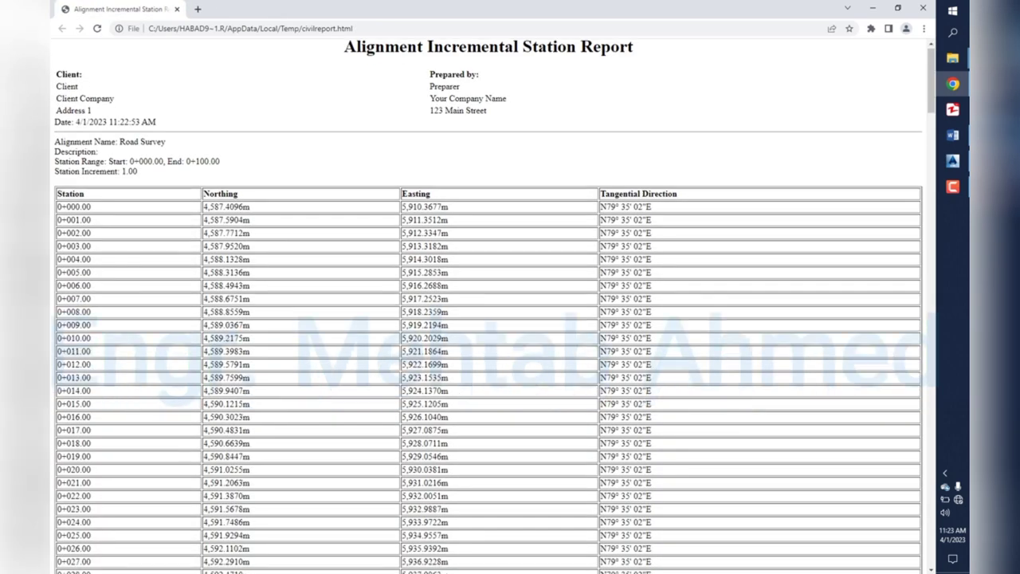
scroll(486, 319, "down", 4)
scroll(486, 319, "down", 6)
scroll(486, 319, "down", 6)
scroll(487, 318, "down", 3)
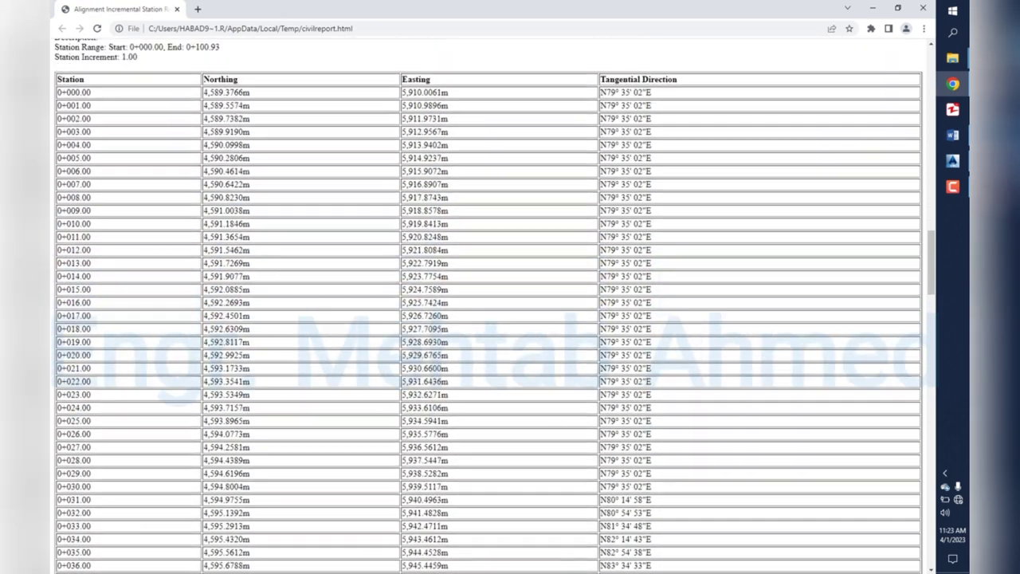
scroll(486, 319, "up", 2)
scroll(487, 319, "down", 2)
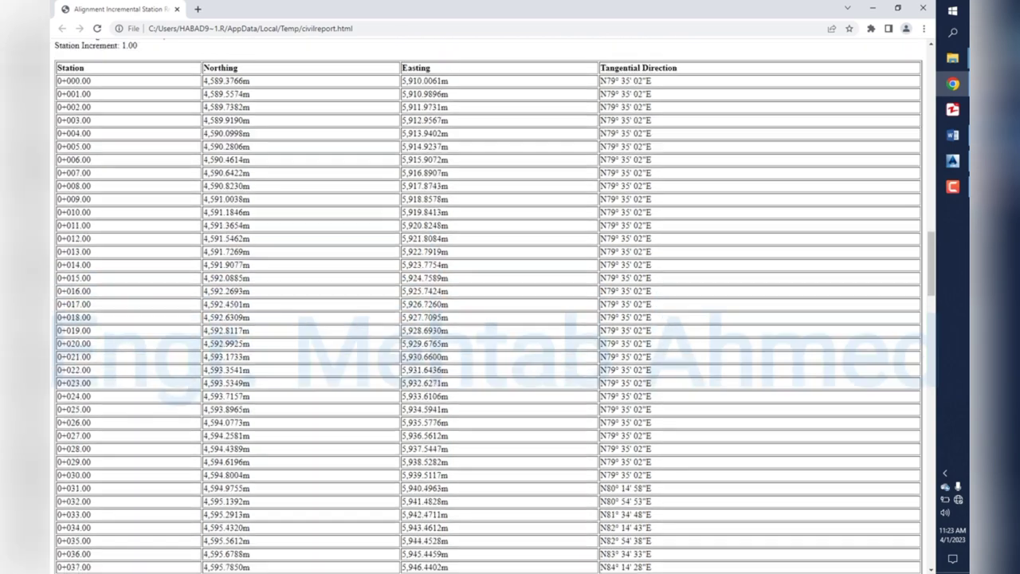
scroll(486, 318, "down", 6)
scroll(486, 319, "down", 4)
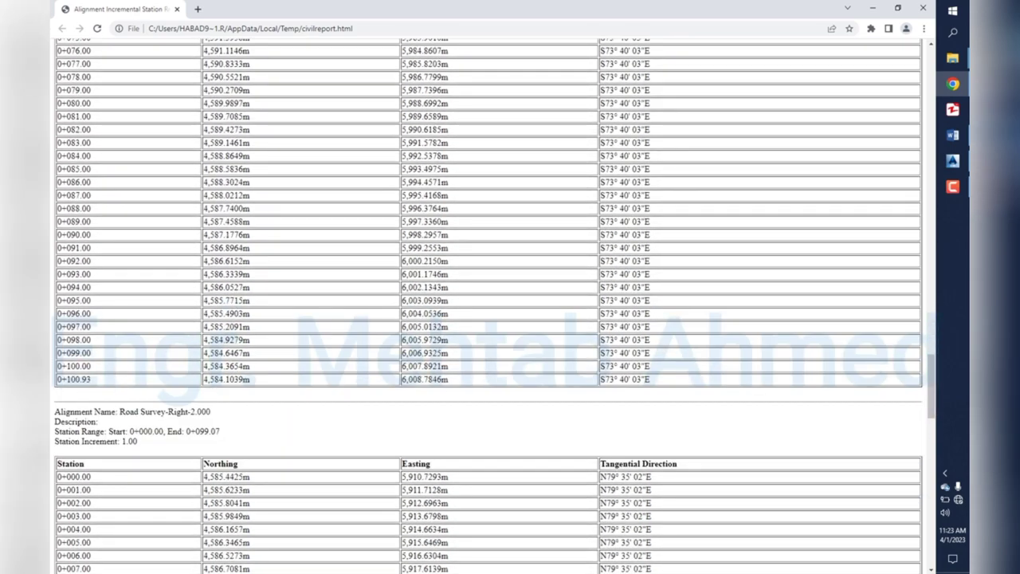
scroll(486, 319, "down", 3)
scroll(486, 319, "down", 5)
scroll(486, 319, "down", 5)
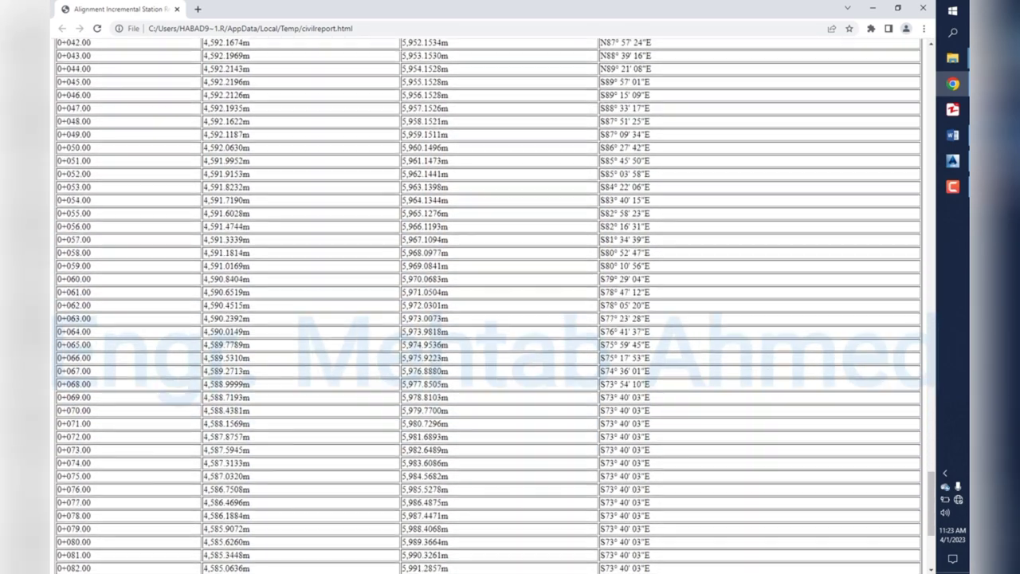
scroll(487, 319, "down", 3)
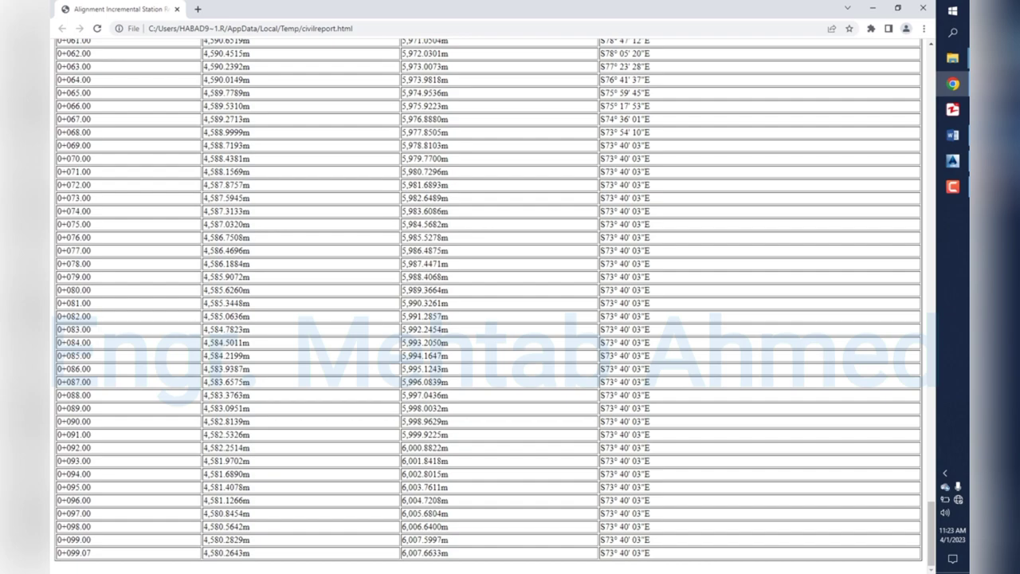
scroll(486, 319, "up", 5)
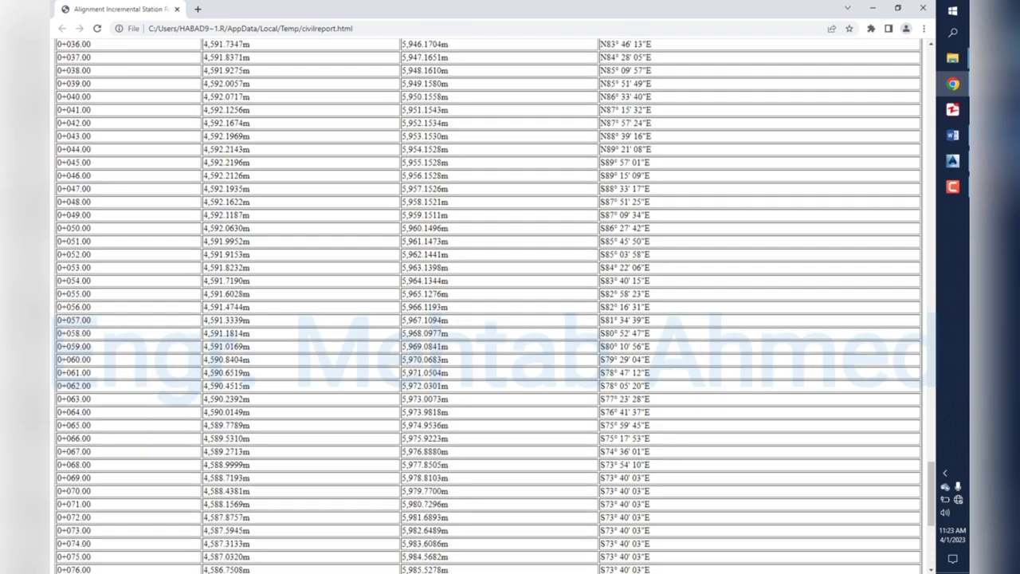
scroll(487, 319, "up", 5)
scroll(486, 319, "up", 5)
scroll(487, 319, "up", 5)
scroll(486, 319, "up", 5)
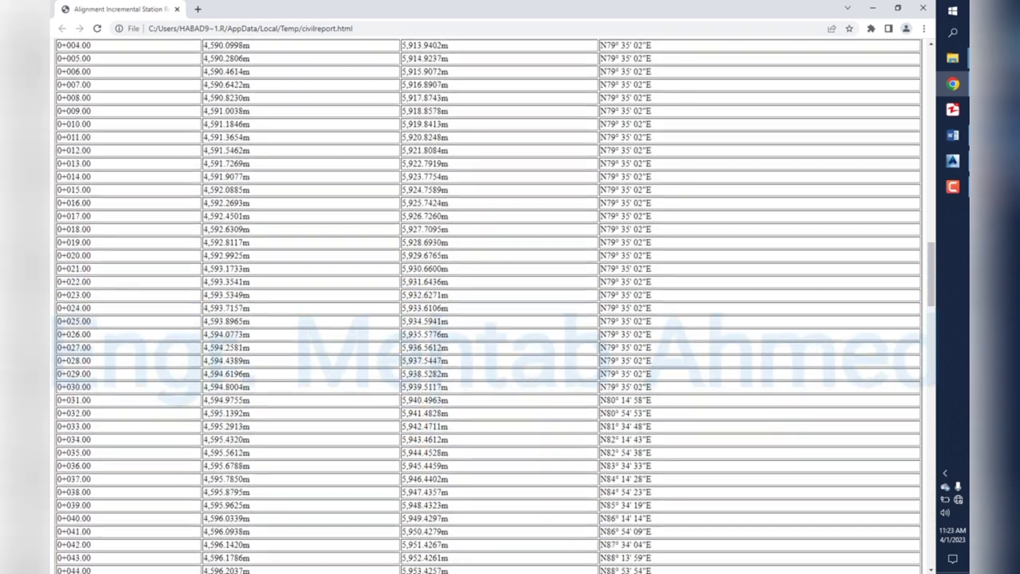
scroll(486, 319, "up", 5)
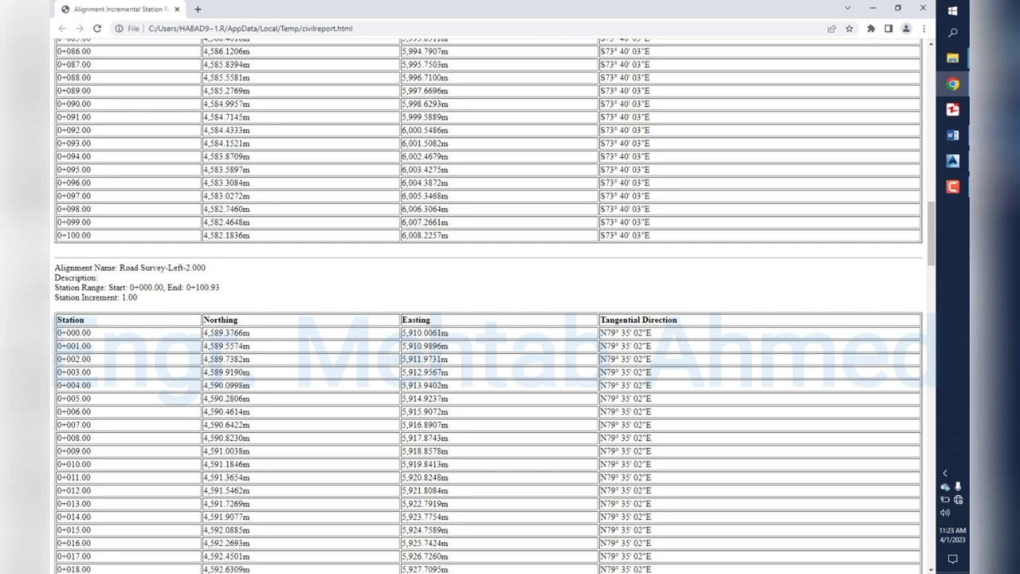
Copy the whole report page and start a Windows search for Excel.
key("ctrl+a")
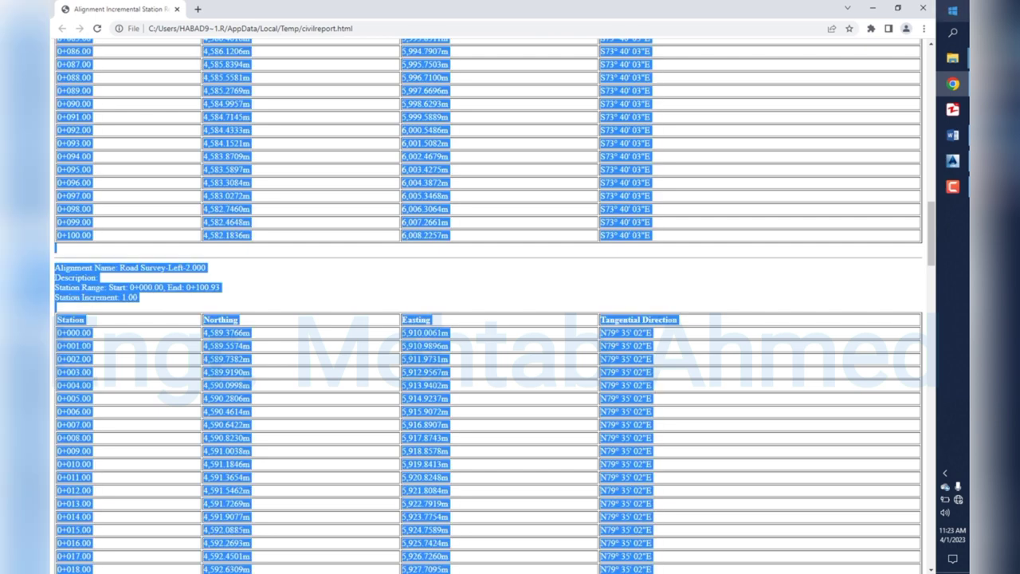
key("alt+Tab")
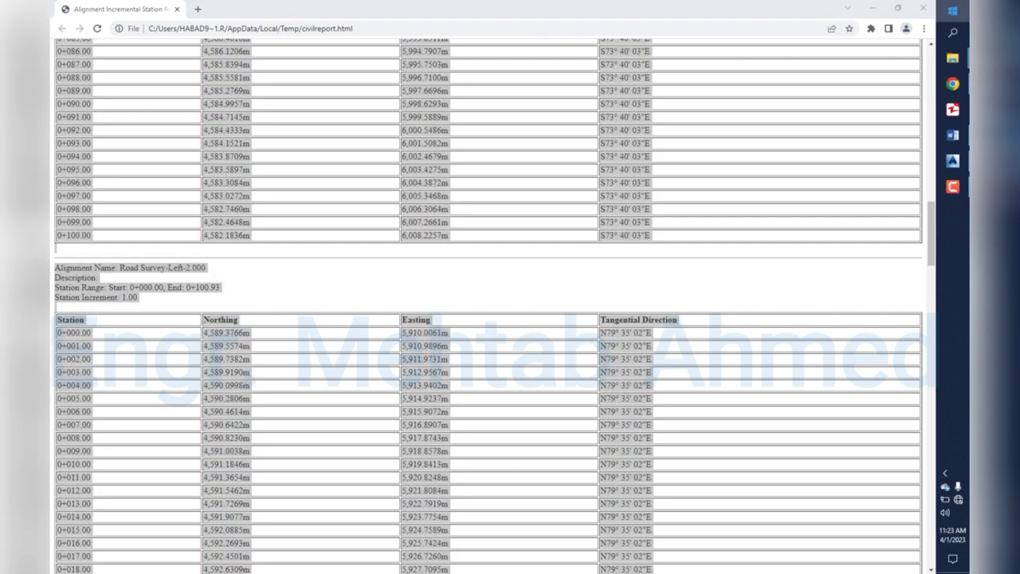
left_click(952, 10)
key("Escape")
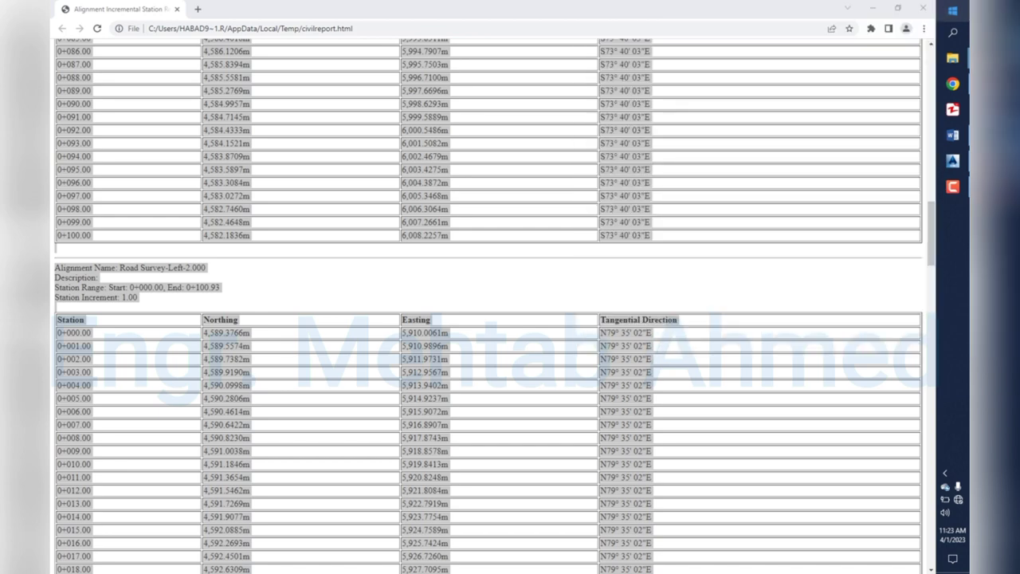
key("super")
type("e")
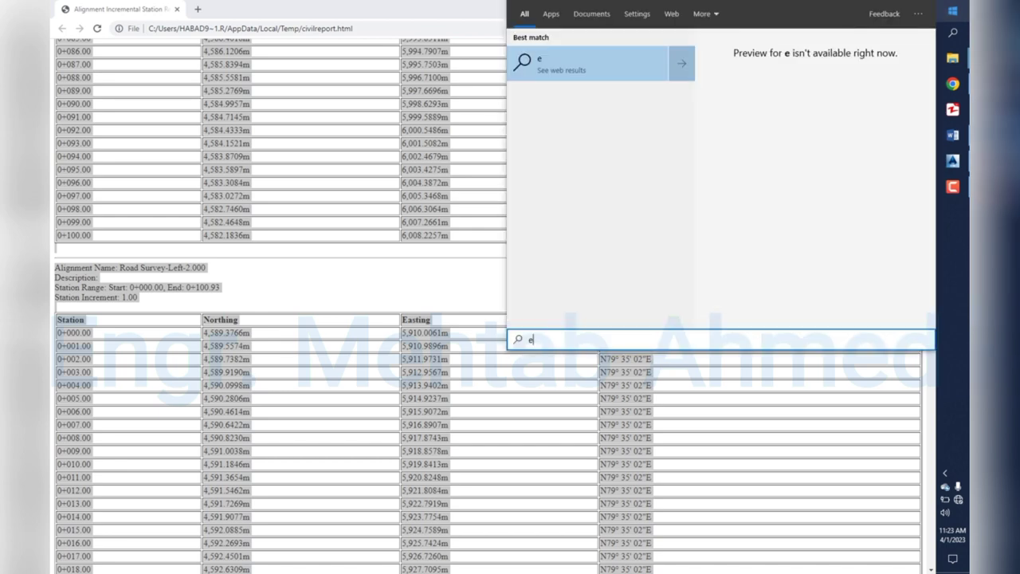
type("xcel")
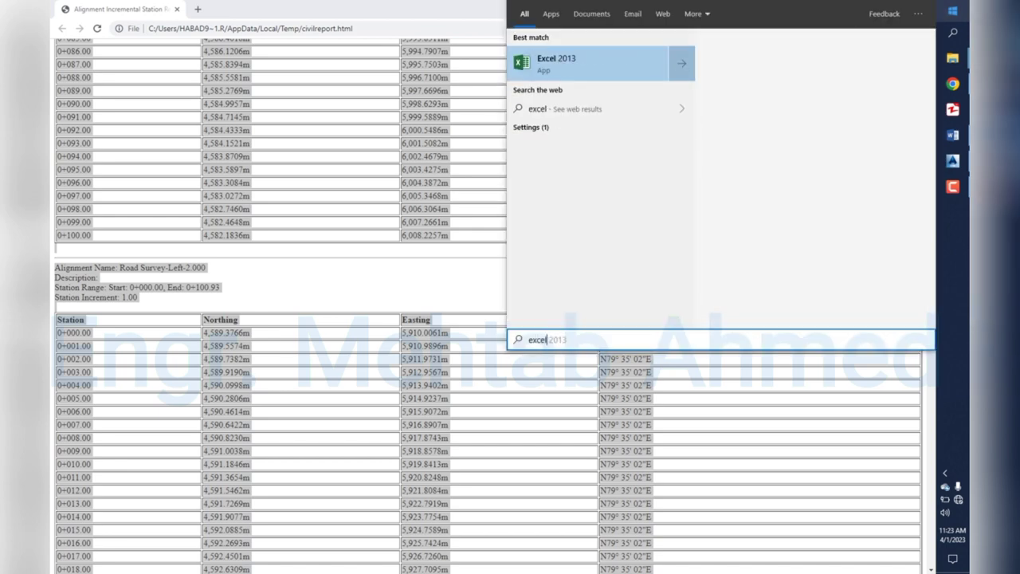
Start a blank Excel 2013 workbook, paste the station report into A1, and select rows 1–13.
key("Return")
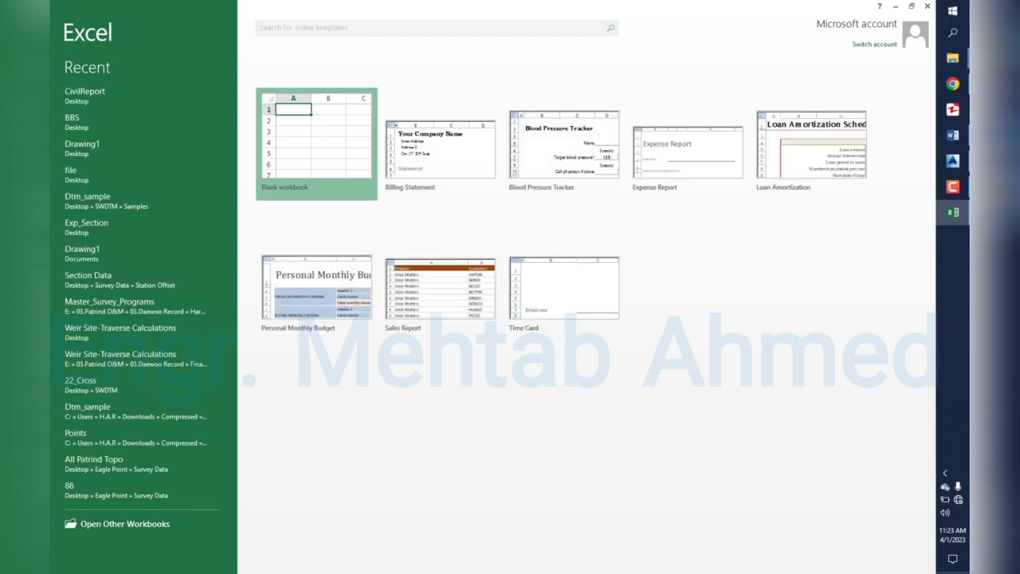
key("Return")
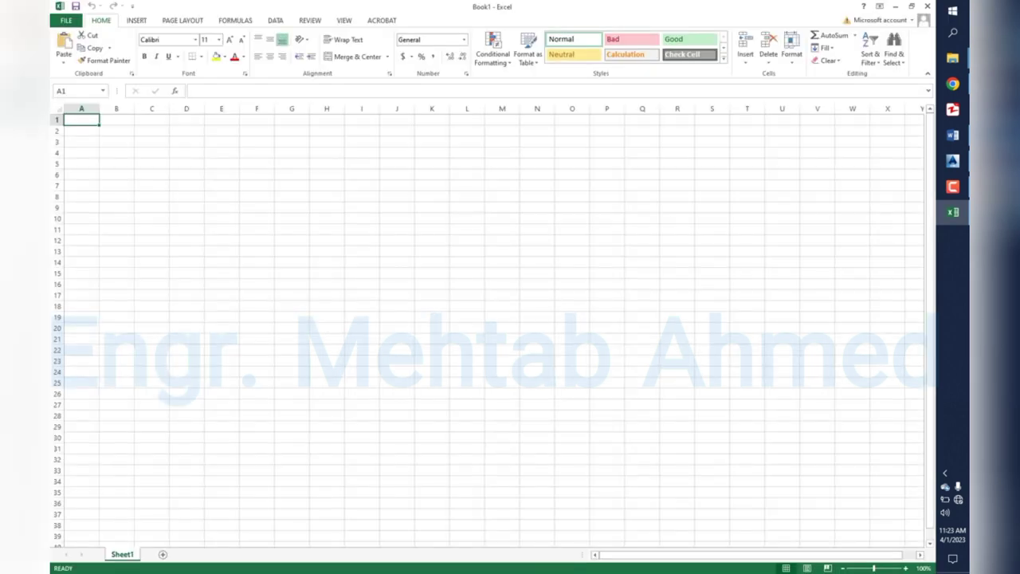
key("ctrl+v")
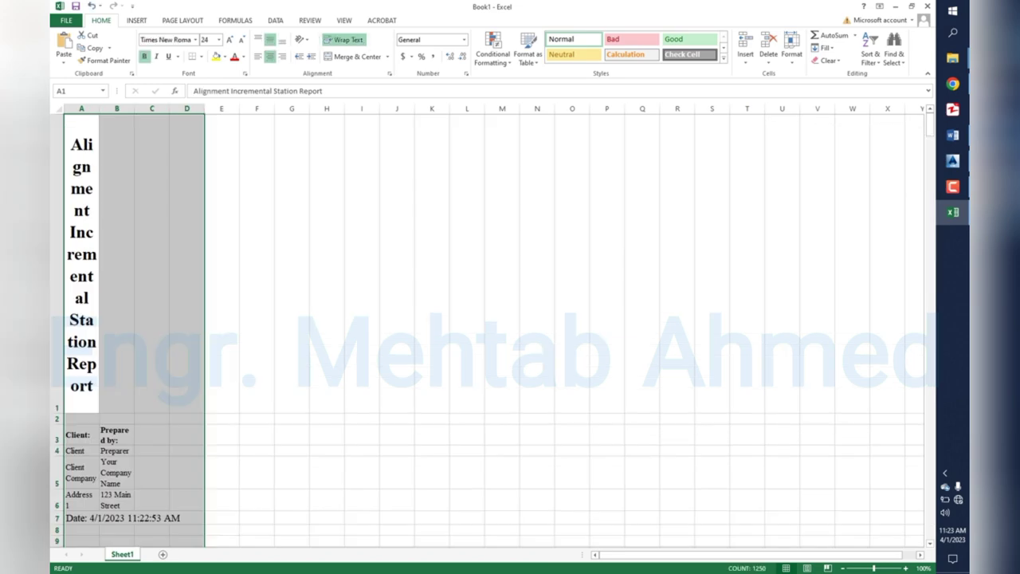
scroll(127, 319, "down", 4)
scroll(128, 319, "up", 3)
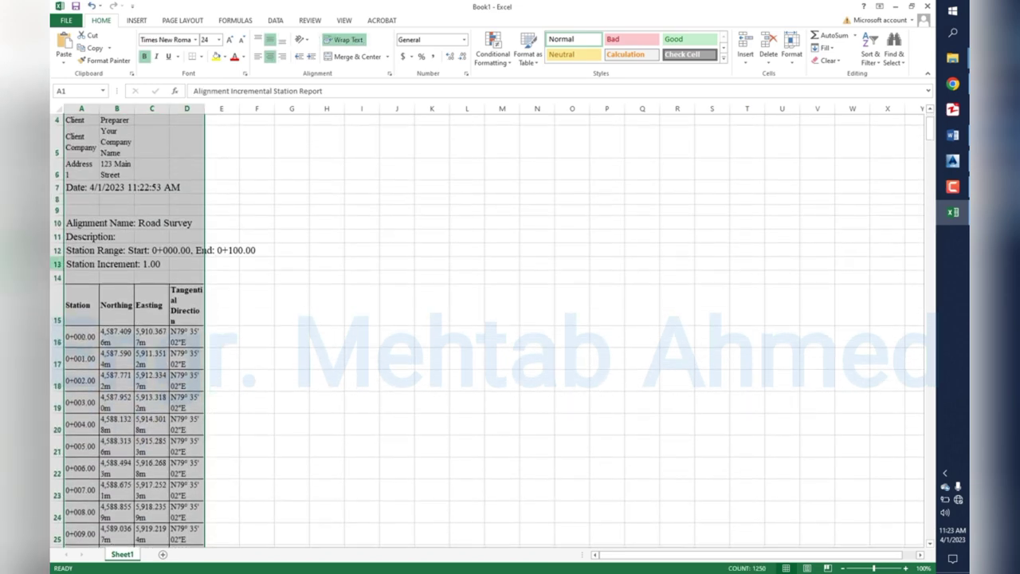
left_click_drag(56, 264, 57, 116)
Delete the report header rows 1–13 above the first station table.
right_click(54, 167)
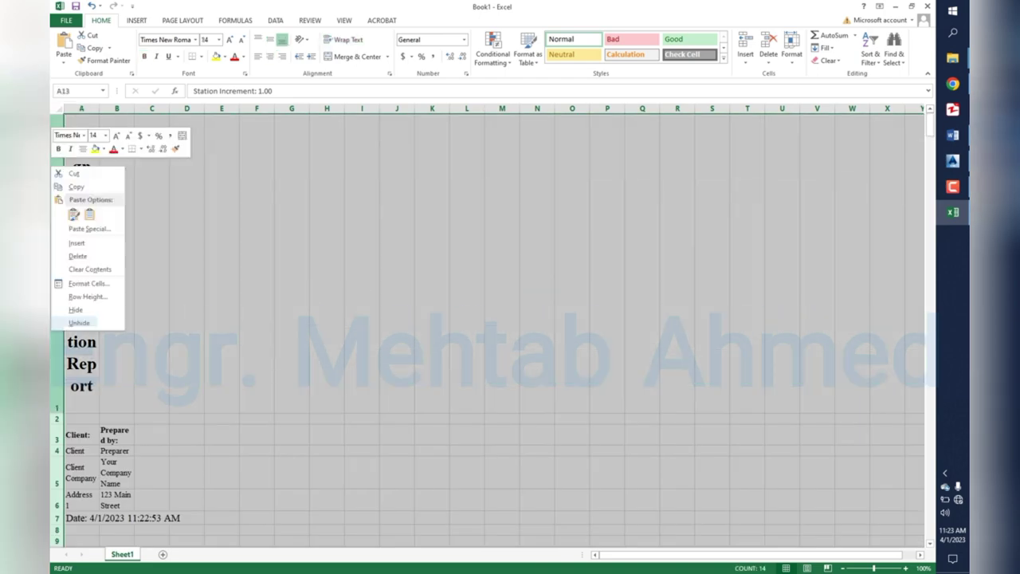
left_click(77, 256)
left_click(362, 268)
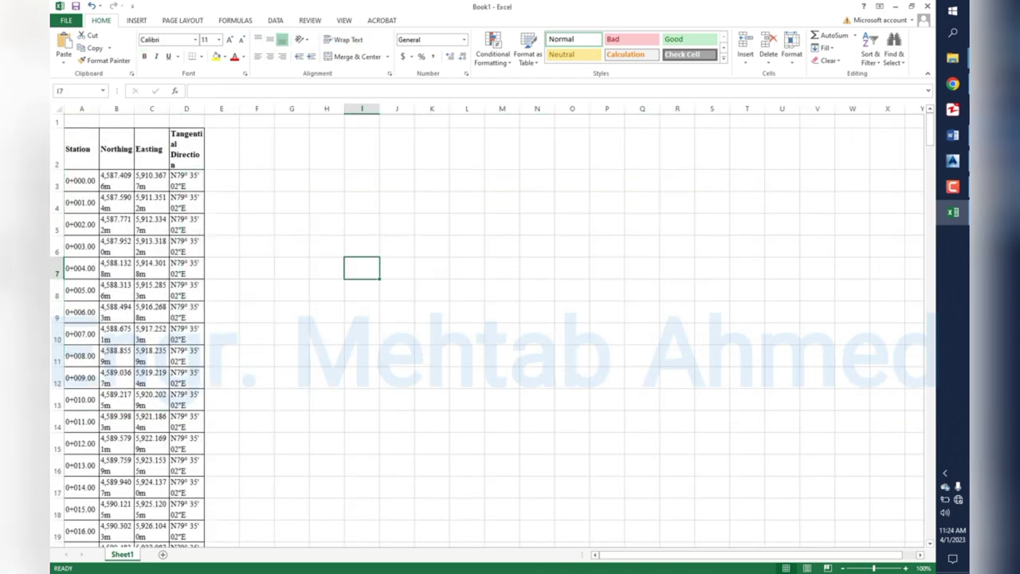
scroll(478, 331, "down", 7)
scroll(479, 330, "down", 4)
scroll(479, 331, "down", 4)
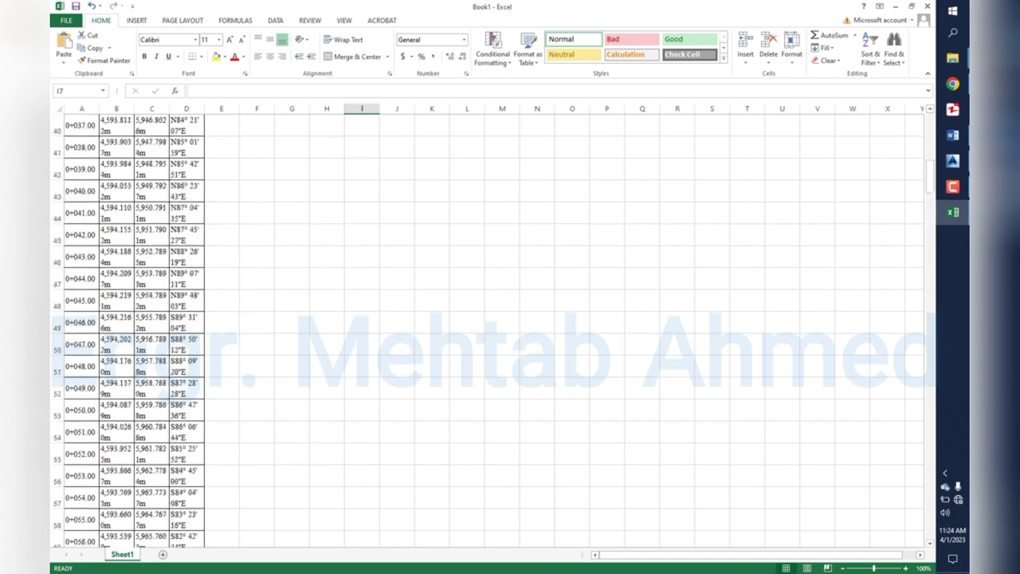
scroll(478, 331, "down", 5)
scroll(479, 330, "down", 7)
scroll(479, 331, "down", 7)
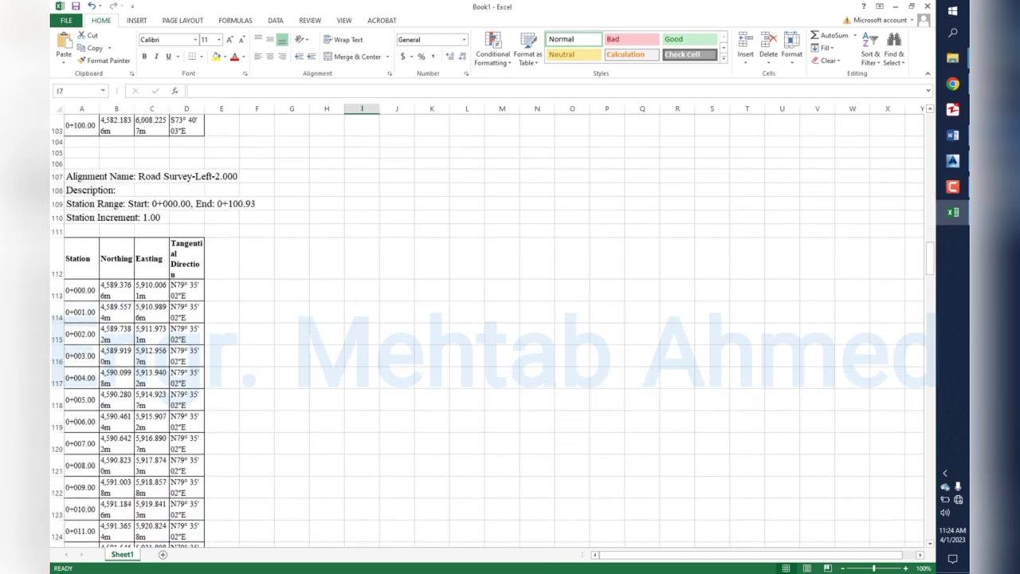
Delete the blank rows and alignment description and range rows between the first tables.
left_click_drag(57, 142, 57, 205)
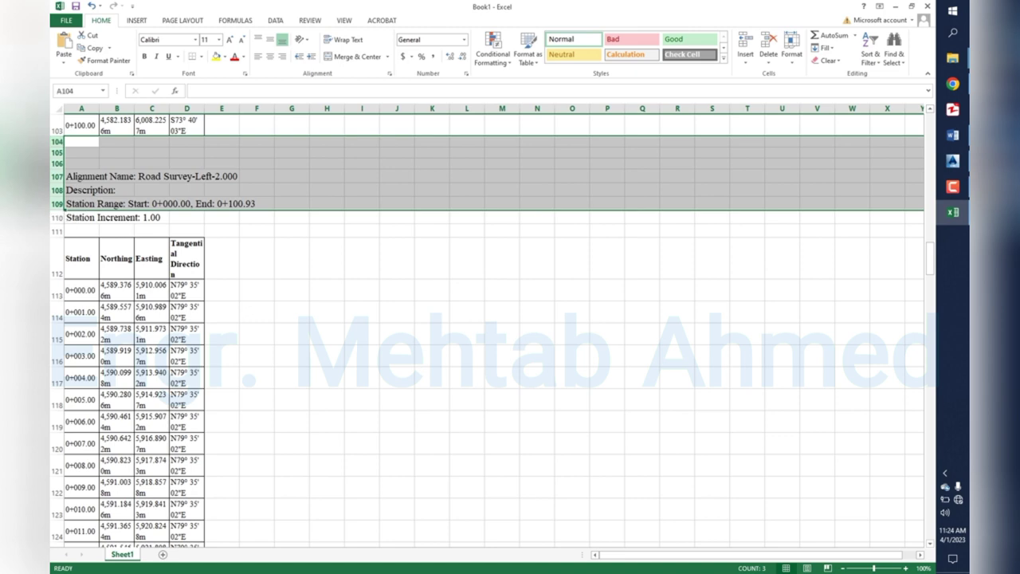
left_click_drag(57, 188, 57, 230)
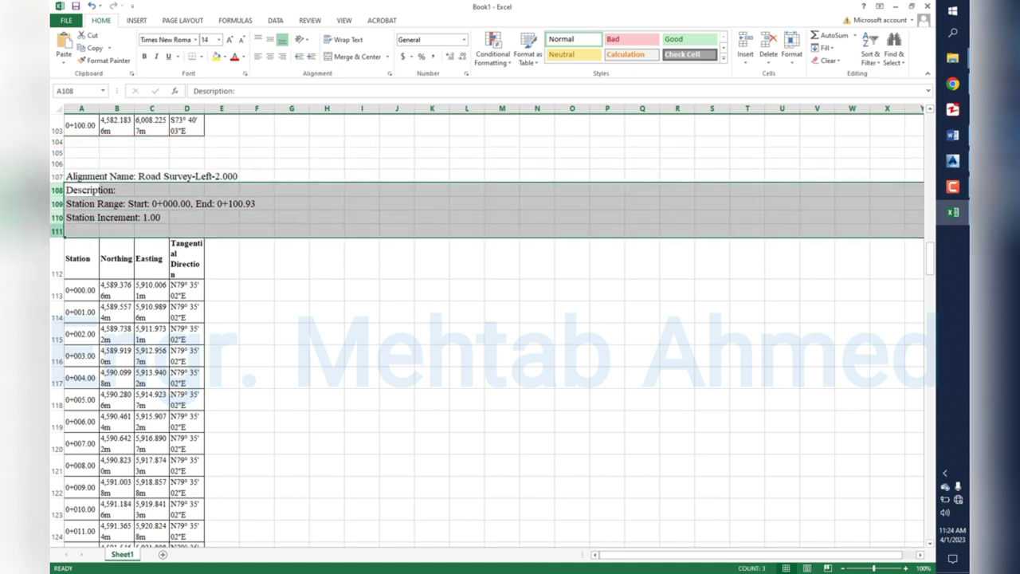
right_click(57, 230)
left_click(85, 320)
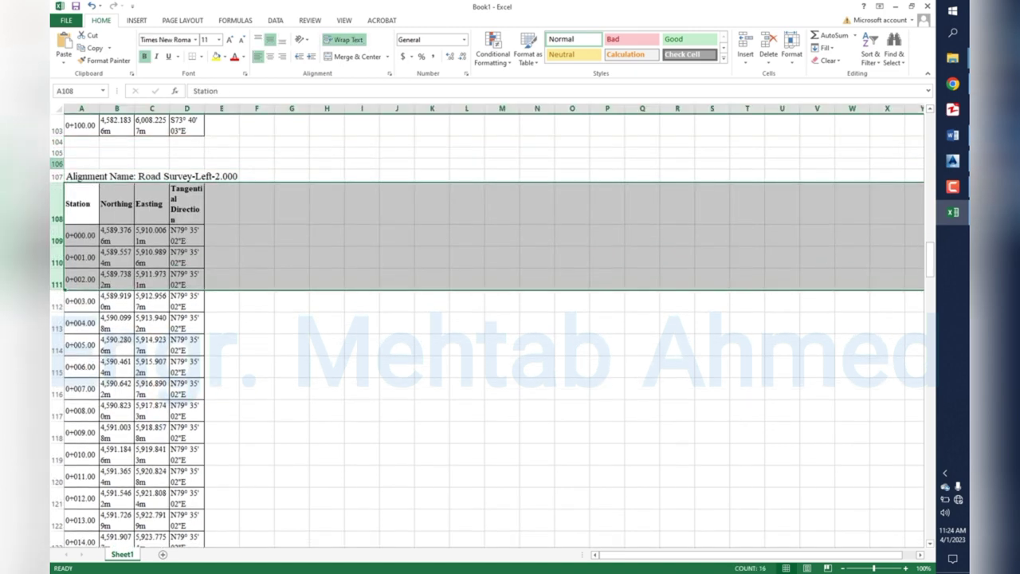
left_click_drag(57, 163, 57, 142)
right_click(57, 145)
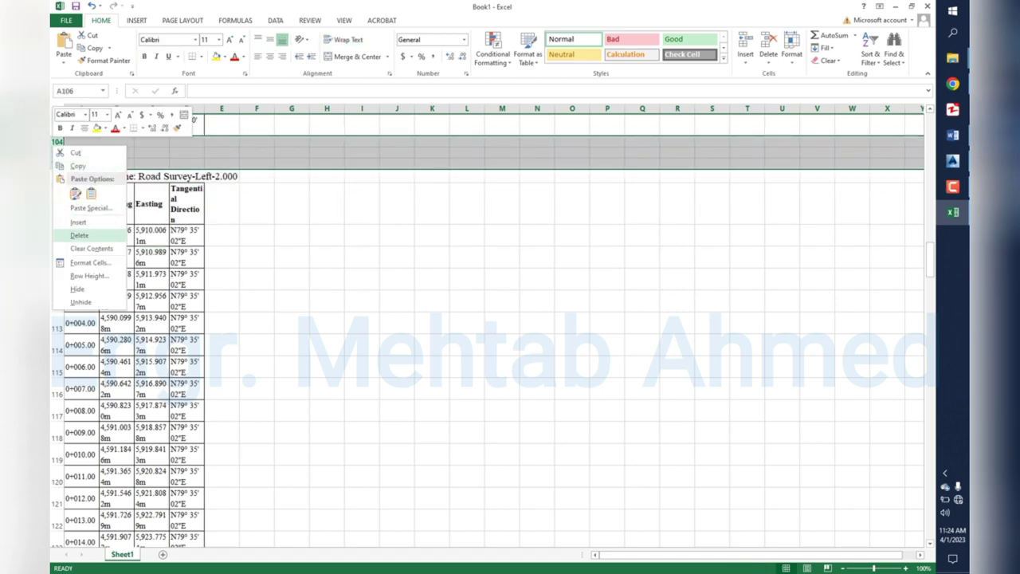
left_click(84, 236)
Delete the blank rows following the next station table.
scroll(83, 236, "down", 2)
scroll(487, 331, "down", 8)
scroll(486, 331, "down", 8)
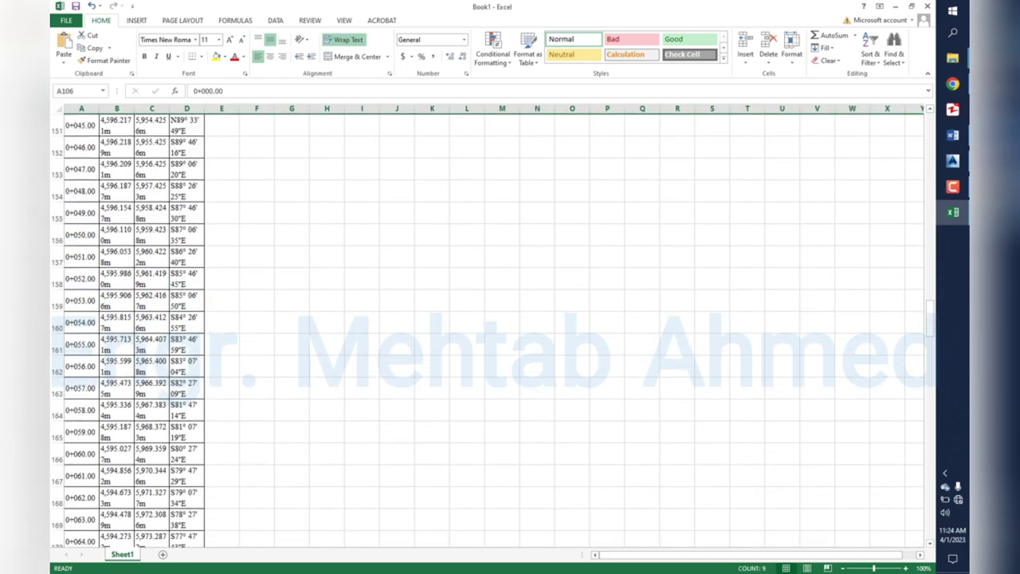
scroll(486, 331, "down", 8)
scroll(486, 331, "down", 8)
scroll(486, 331, "down", 4)
scroll(486, 331, "up", 3)
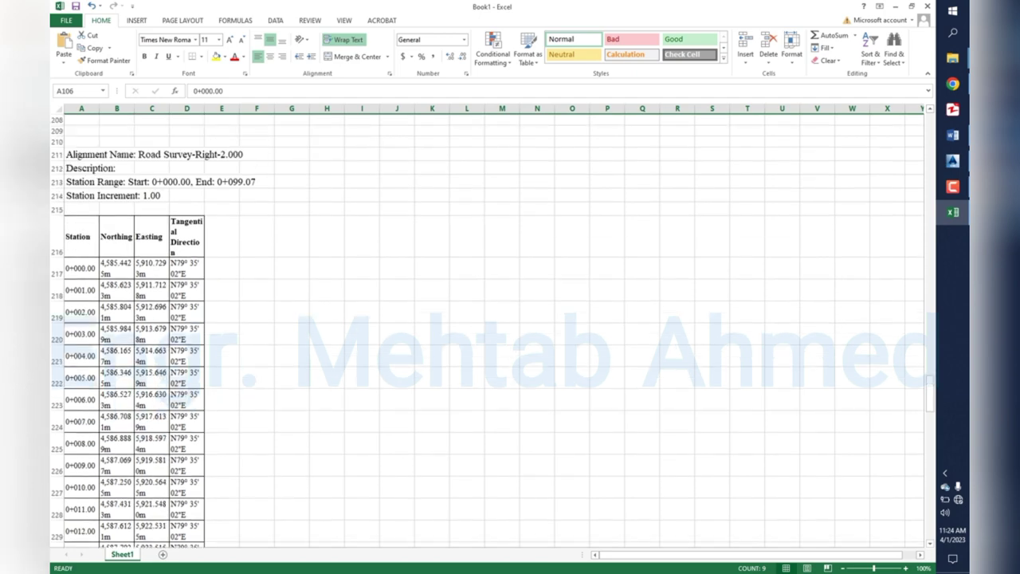
scroll(487, 331, "up", 2)
mouse_move(57, 252)
left_mouse_down()
mouse_move(57, 289)
mouse_move(56, 273)
left_mouse_up()
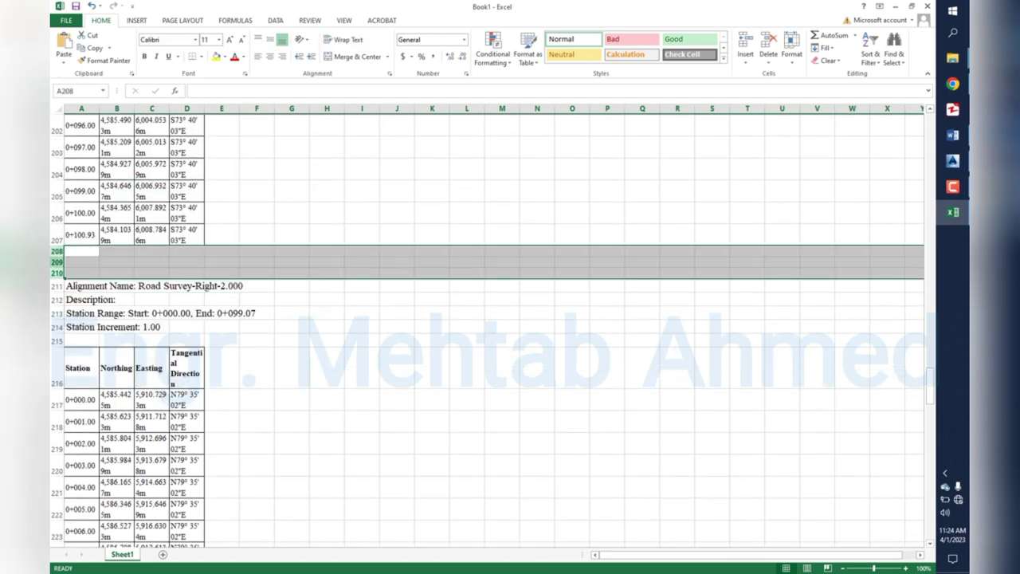
right_click(59, 263)
left_click(86, 353)
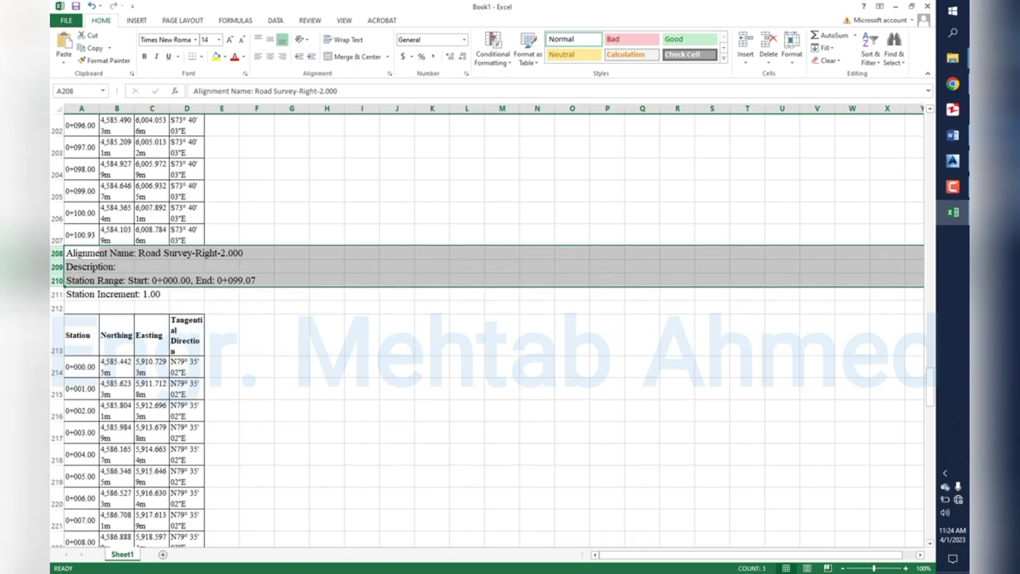
Delete the Road Survey-Right description rows with Ctrl+minus, leaving only the alignment name.
left_click_drag(56, 267, 57, 309)
right_click(61, 306)
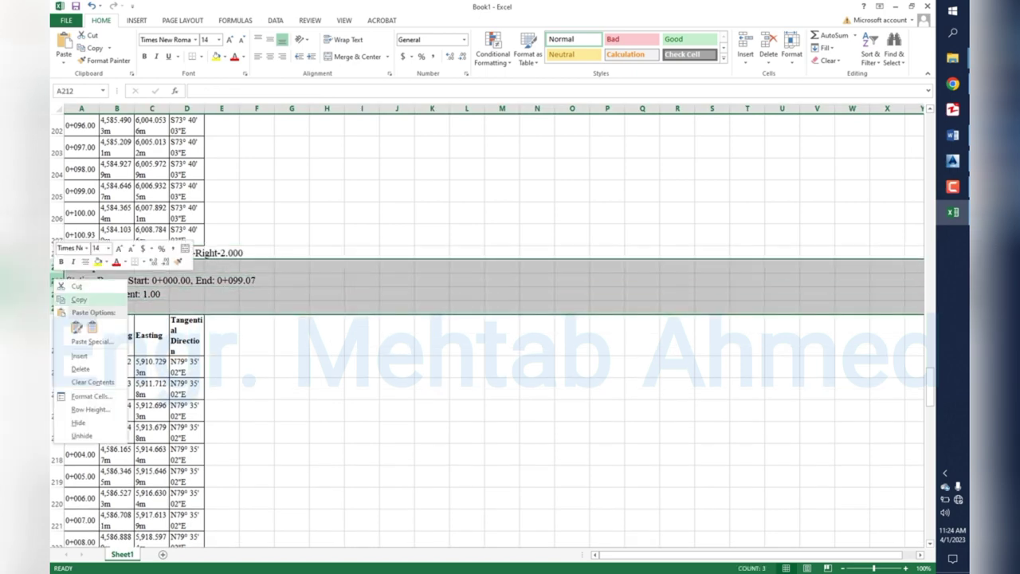
key("Escape")
key("ctrl+minus")
scroll(479, 335, "down", 3)
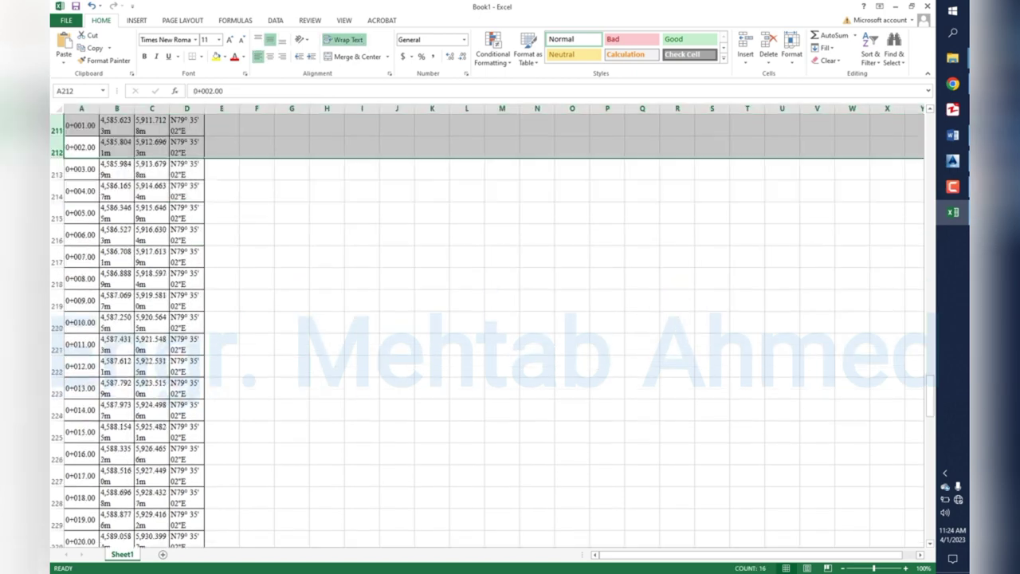
scroll(479, 335, "down", 5)
scroll(479, 334, "down", 8)
scroll(479, 335, "down", 5)
scroll(478, 334, "down", 8)
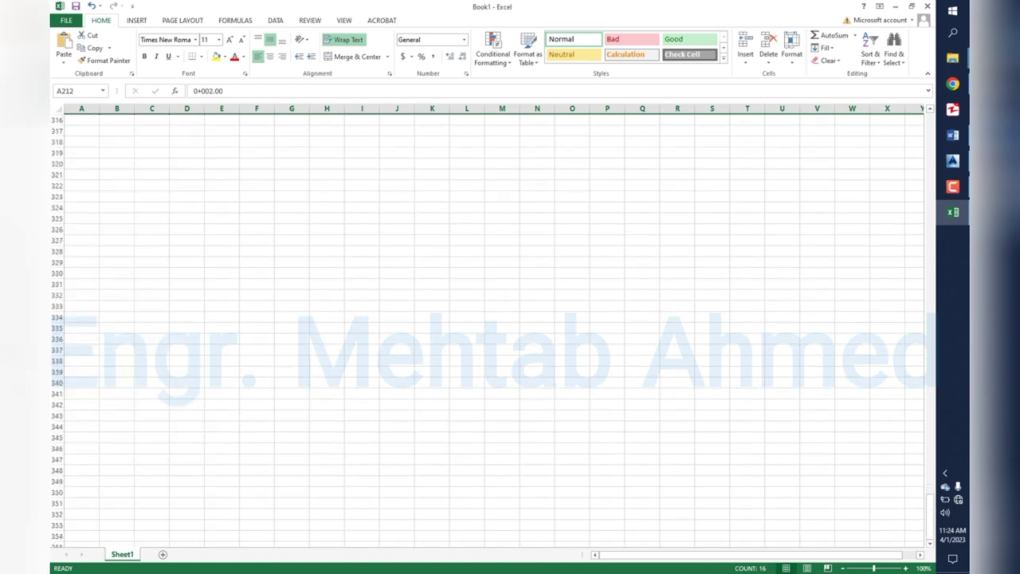
scroll(478, 335, "up", 8)
scroll(478, 335, "up", 4)
scroll(478, 335, "up", 14)
scroll(479, 334, "up", 14)
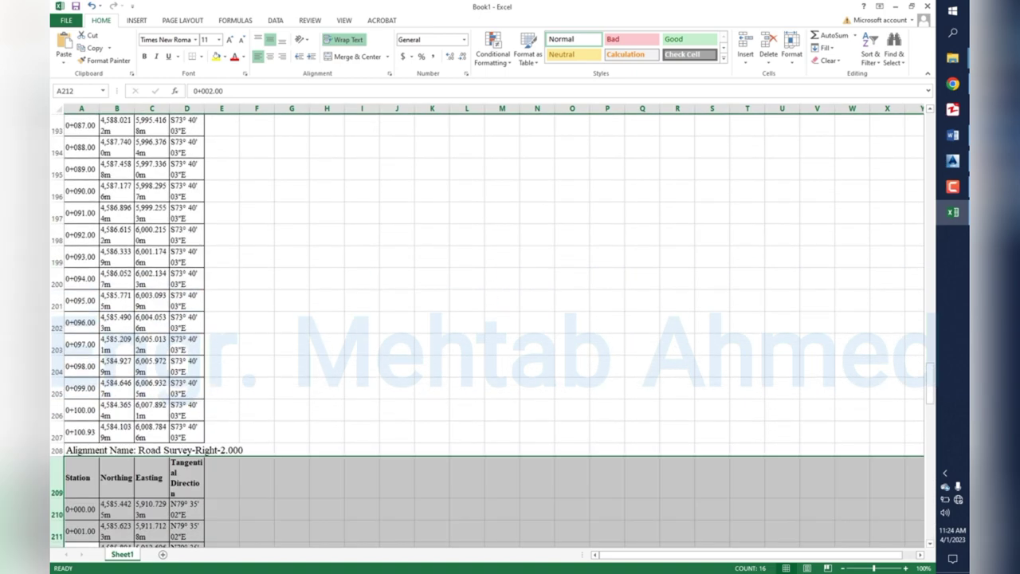
scroll(479, 335, "up", 14)
scroll(478, 335, "up", 5)
scroll(478, 335, "up", 15)
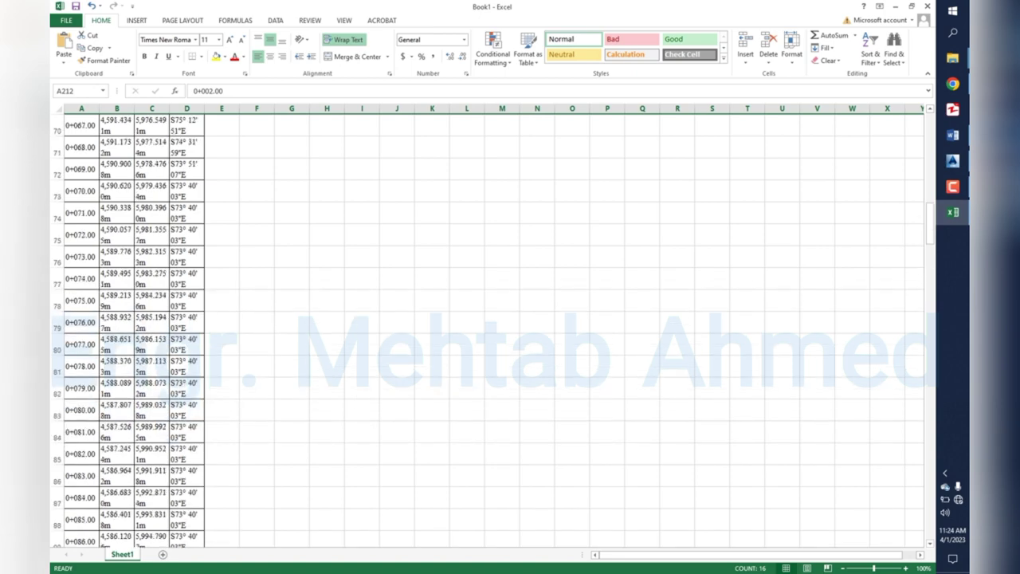
scroll(478, 335, "up", 10)
scroll(478, 335, "up", 11)
scroll(478, 334, "up", 2)
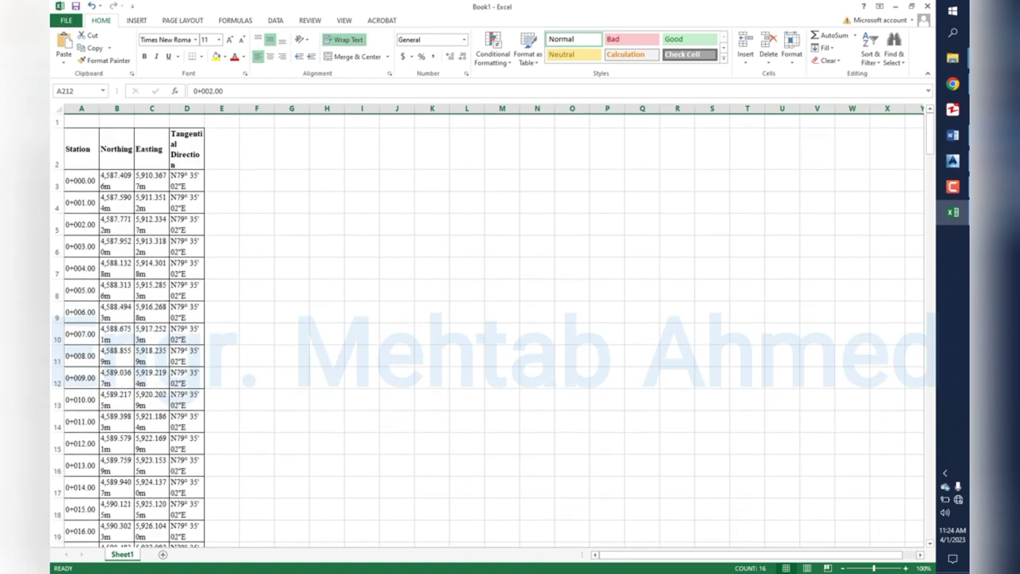
Insert three empty columns A–C so the station table starts at column D.
left_click_drag(187, 108, 82, 109)
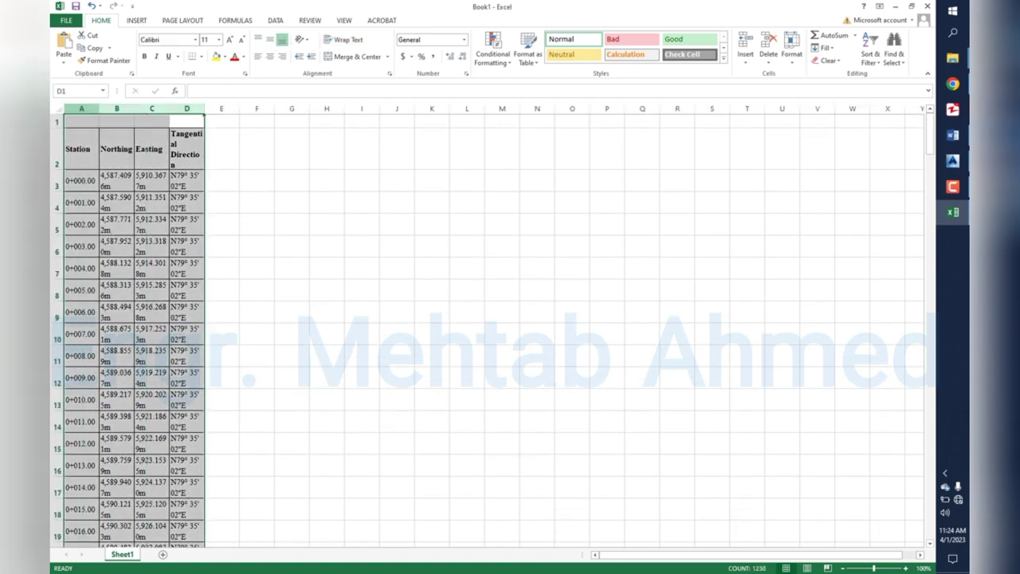
right_click(82, 108)
left_click(109, 185)
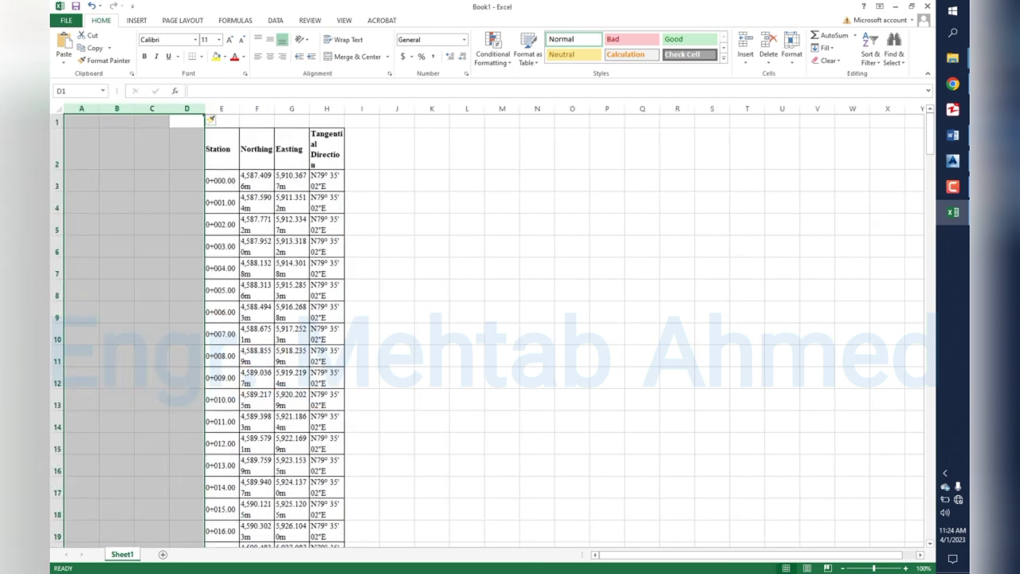
left_click(187, 109)
right_click(191, 106)
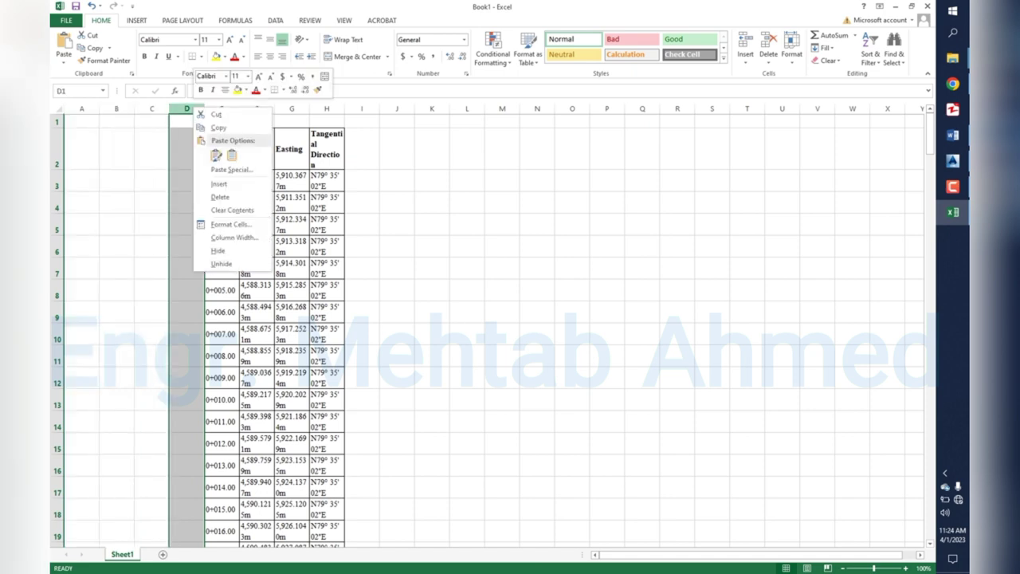
left_click(220, 197)
Delete the Tangential Direction column, leaving Station, Northing and Easting.
left_click(292, 120)
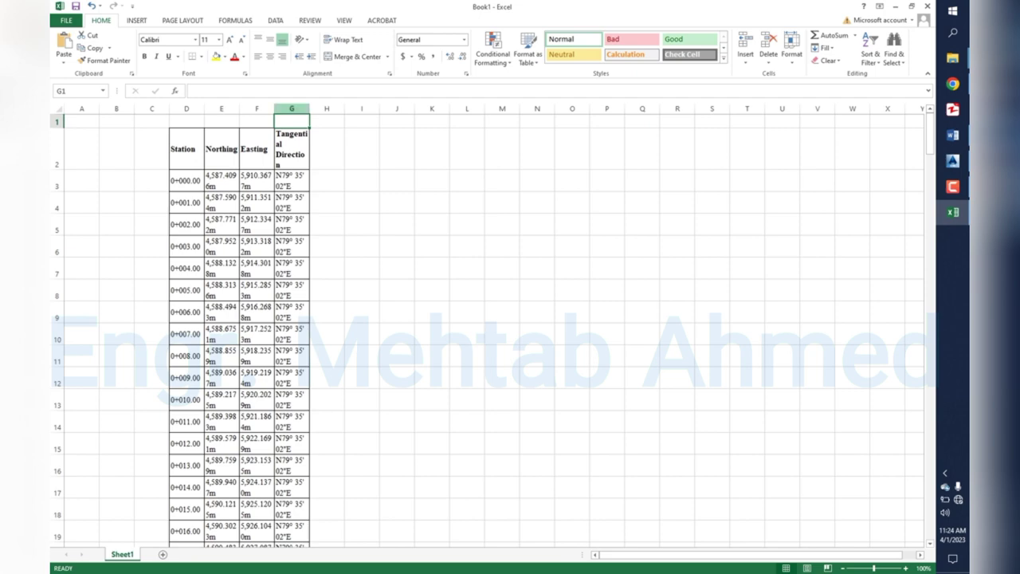
left_click(292, 108)
right_click(292, 108)
left_click(319, 197)
scroll(292, 319, "down", 2)
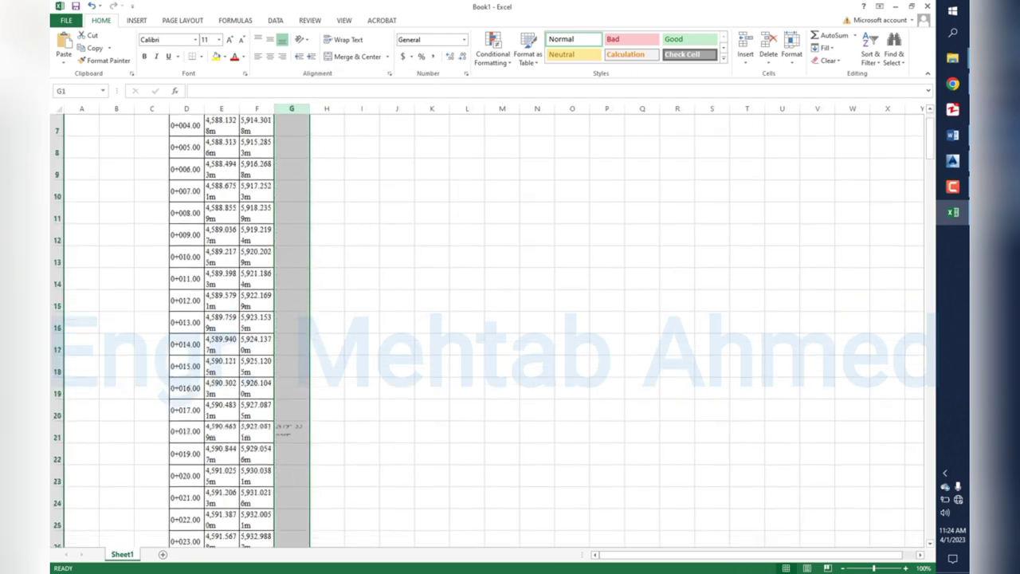
scroll(292, 319, "down", 8)
scroll(292, 318, "down", 6)
scroll(292, 319, "down", 6)
scroll(291, 319, "down", 11)
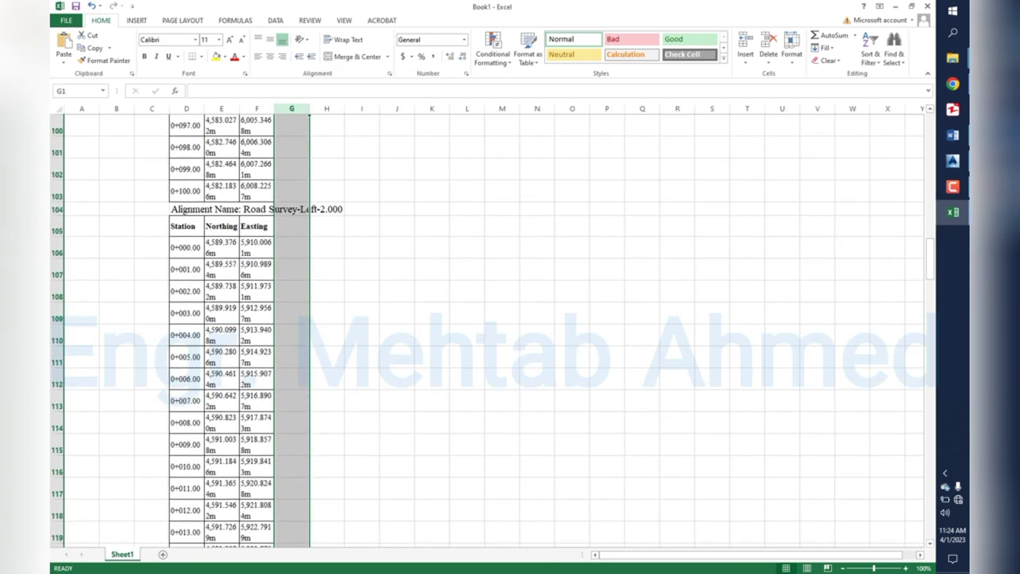
scroll(291, 319, "down", 1)
scroll(292, 319, "up", 3)
scroll(292, 318, "up", 17)
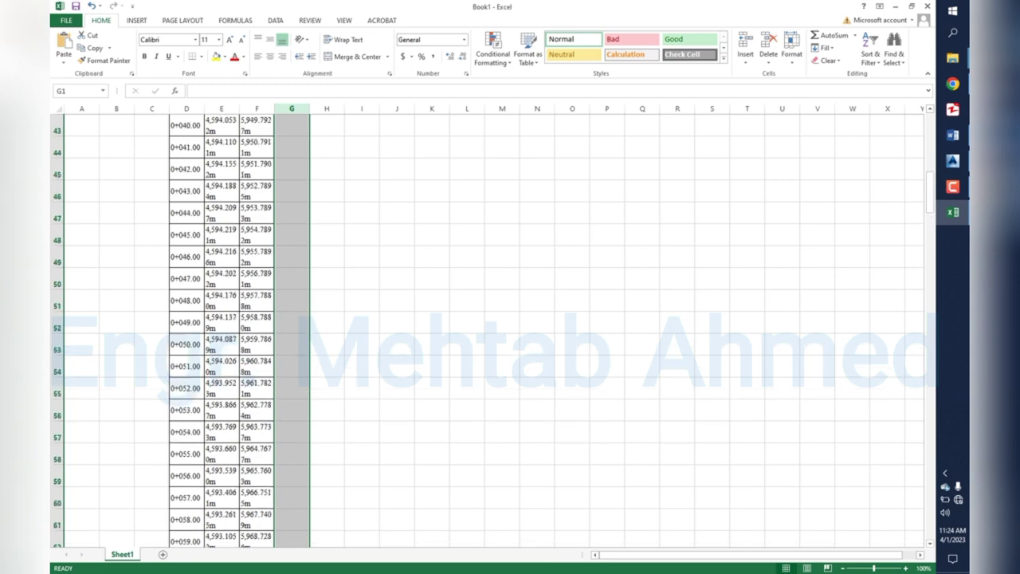
scroll(292, 319, "up", 7)
scroll(291, 319, "up", 7)
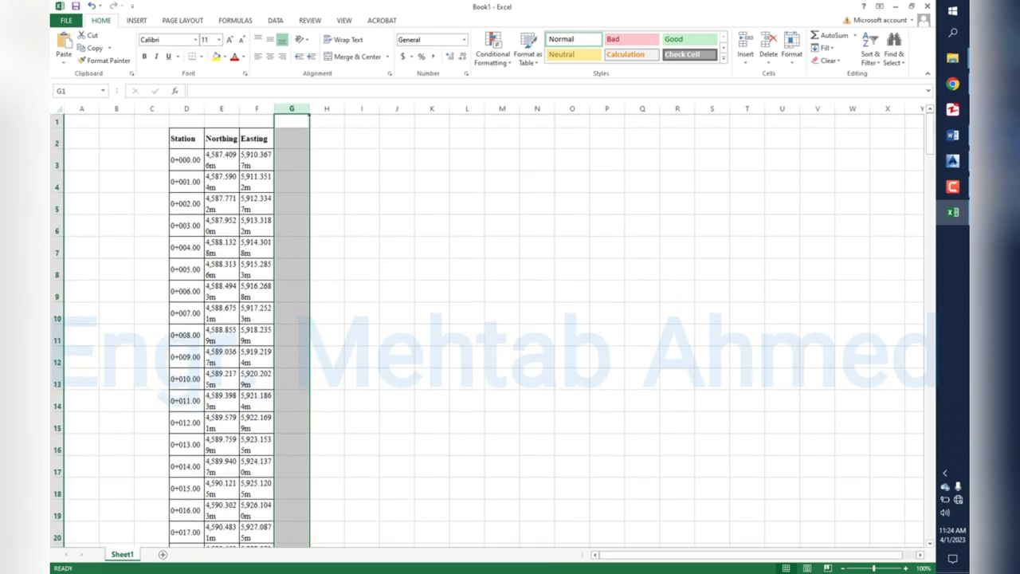
left_click_drag(81, 121, 152, 121)
Merge A1:C1 into a 'Left Side Data' title and copy it across D1:I1.
left_click(350, 56)
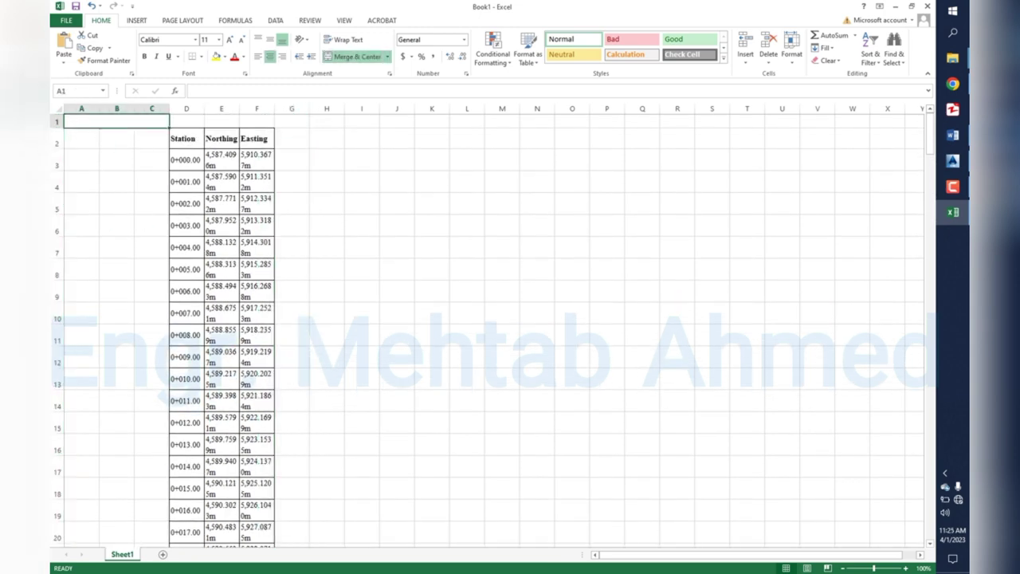
type("Ri")
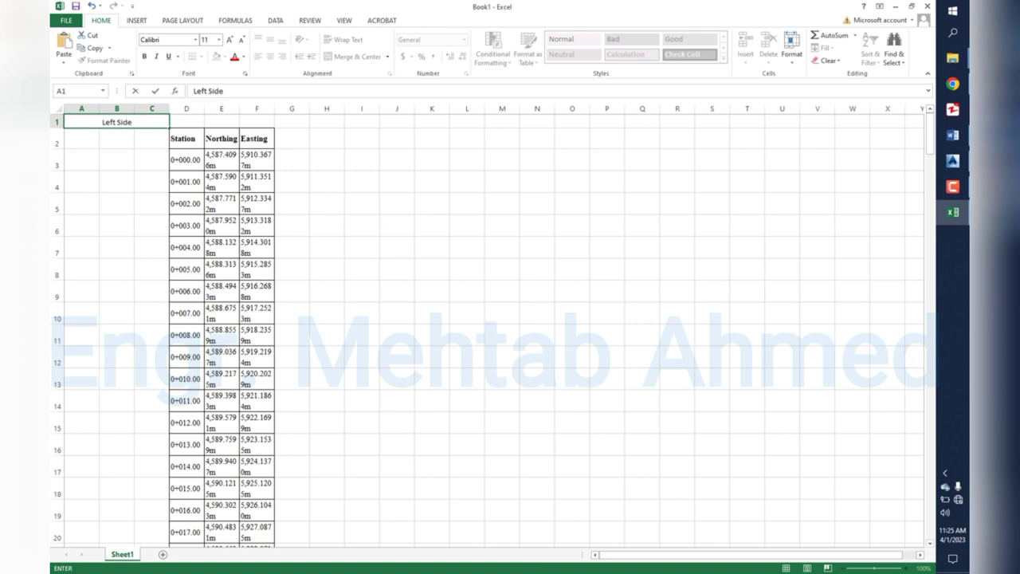
type("Data")
key("Return")
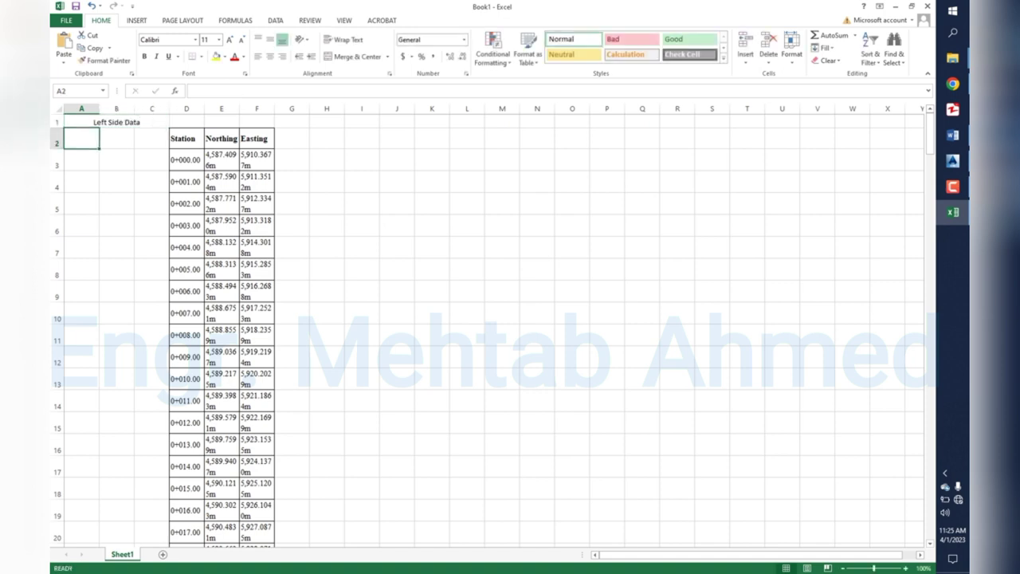
left_click(116, 122)
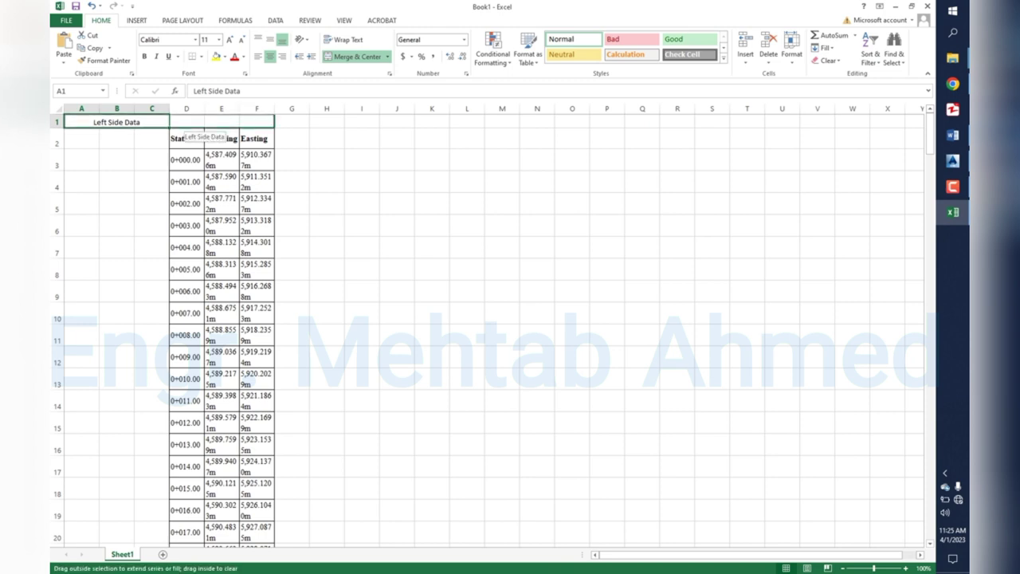
left_click_drag(169, 127, 380, 121)
Retitle the copies 'Centerline Side Data' over D–F and 'Right Side Data' over G–I.
left_click(221, 120)
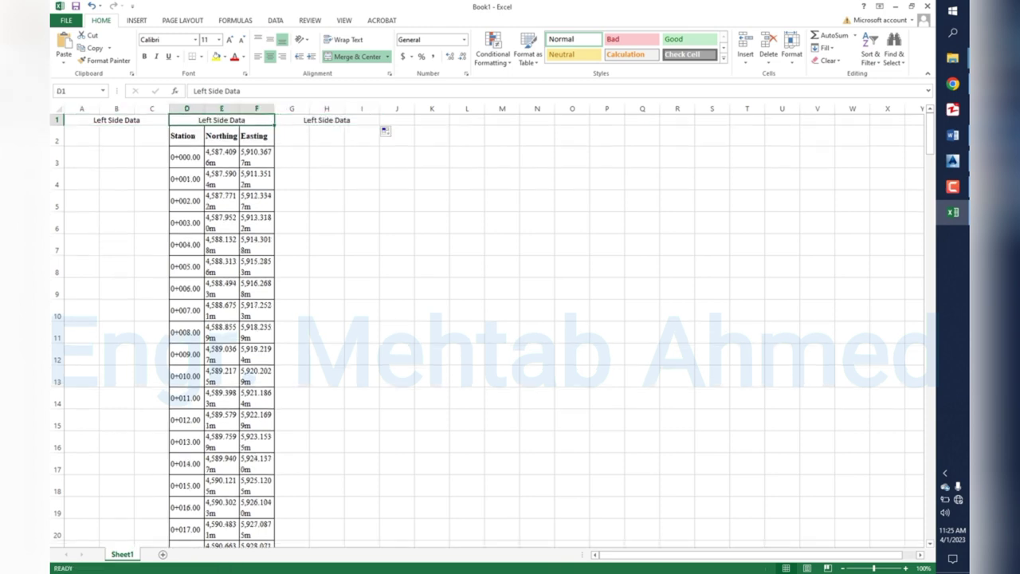
double_click(201, 91)
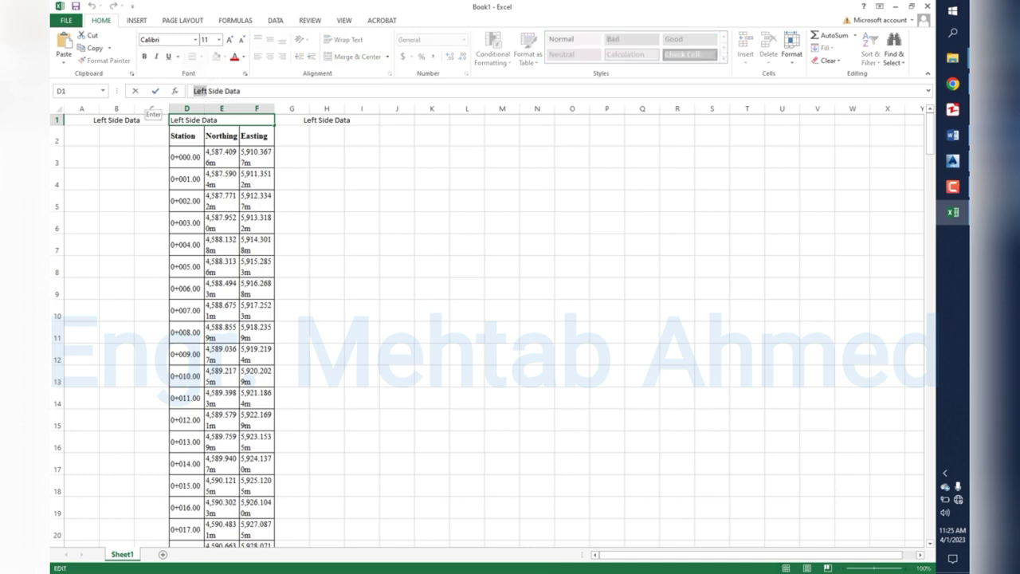
type("Centerl")
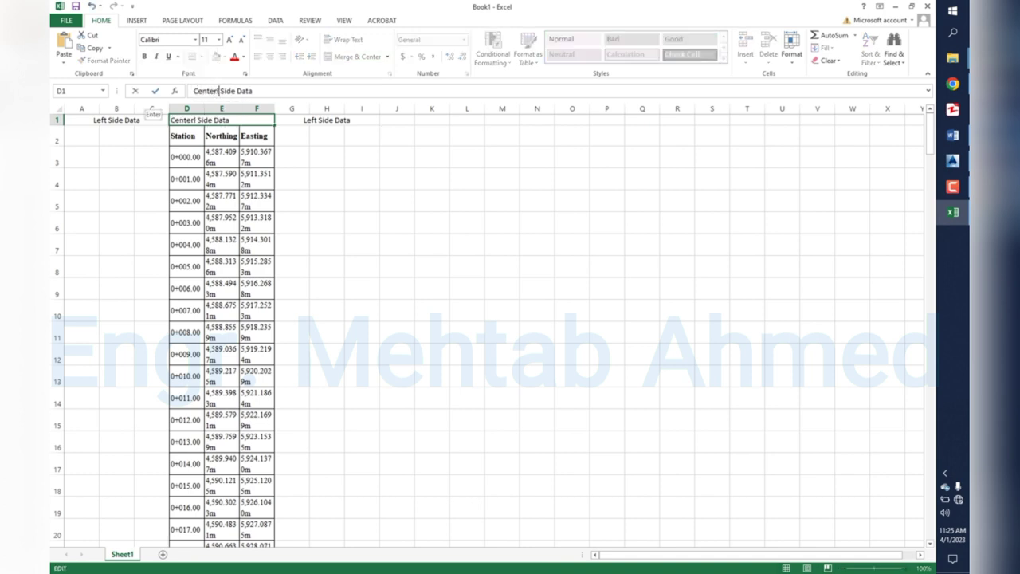
type("ine")
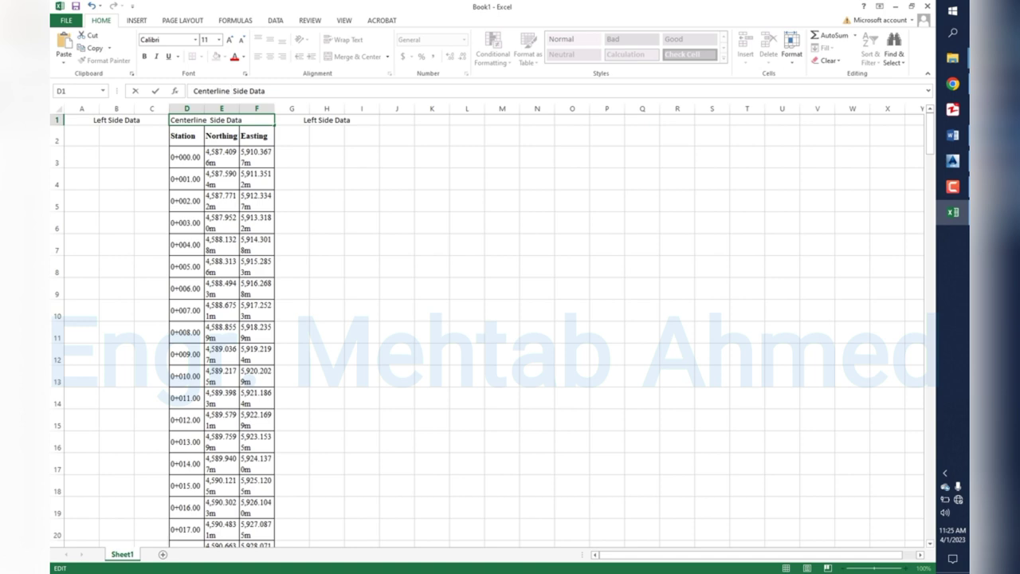
left_click(353, 197)
left_click(327, 119)
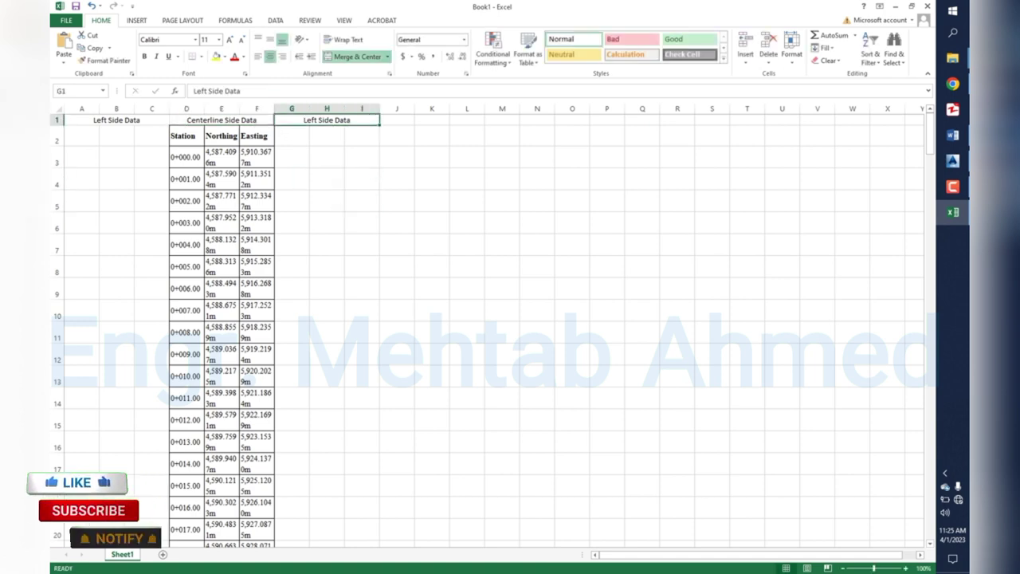
double_click(201, 91)
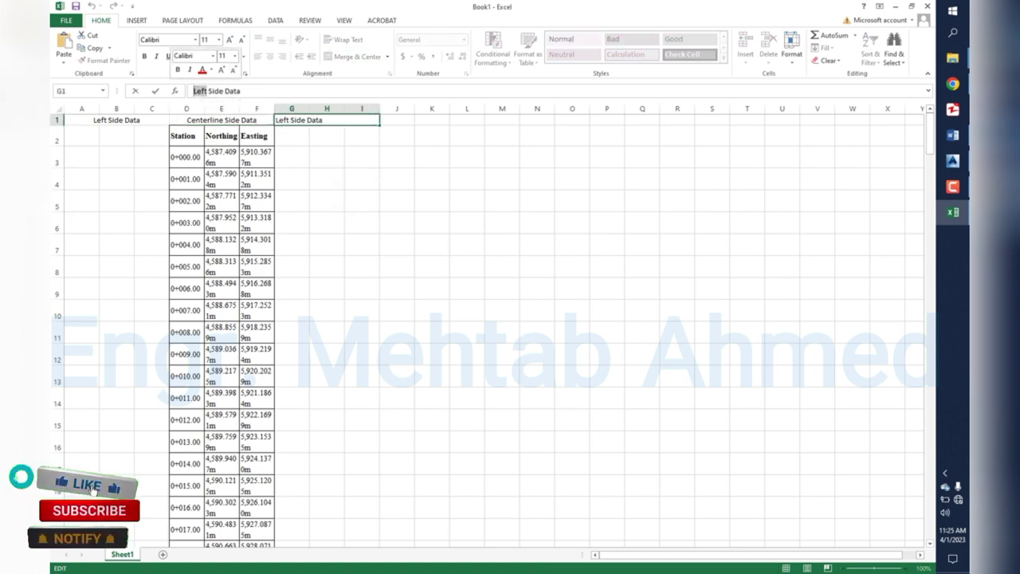
type("Right")
key("Return")
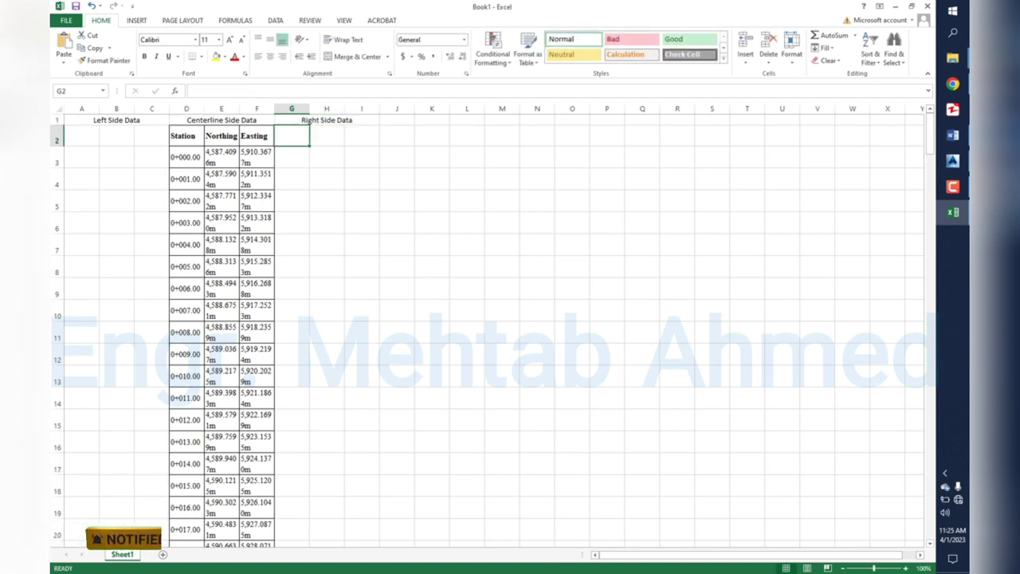
left_click(57, 139)
Copy the Station, Northing and Easting headers from D2:F2 into A2:C2 and G2:I2.
right_click(57, 136)
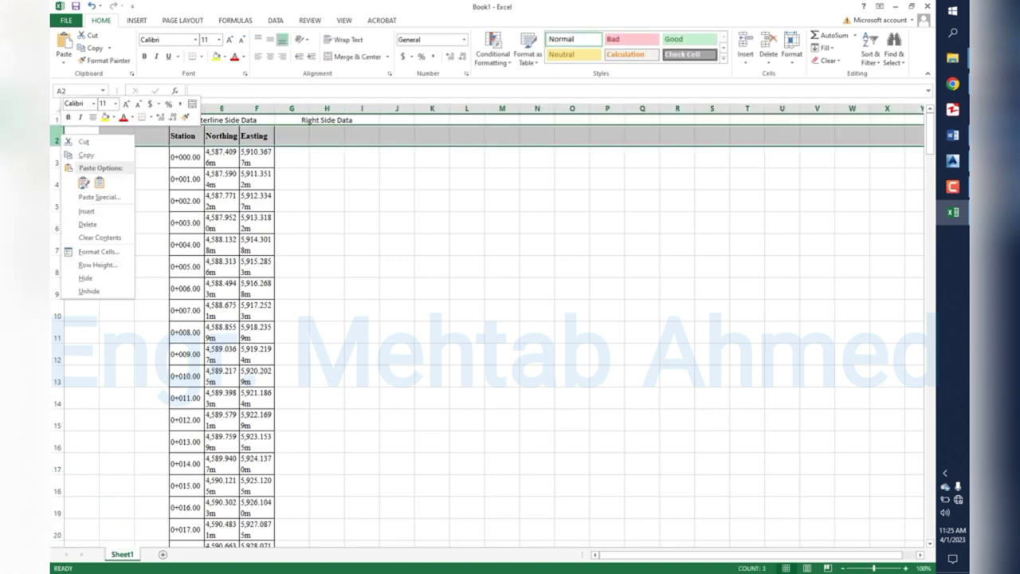
key("Escape")
left_click_drag(187, 135, 256, 135)
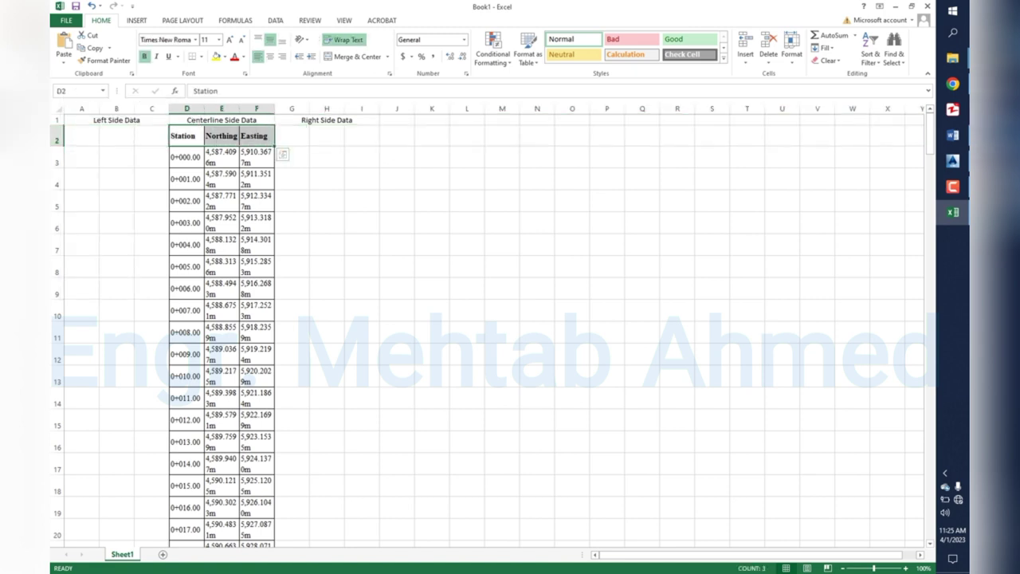
left_click(182, 135)
left_click_drag(182, 146, 257, 137)
key("ctrl+c")
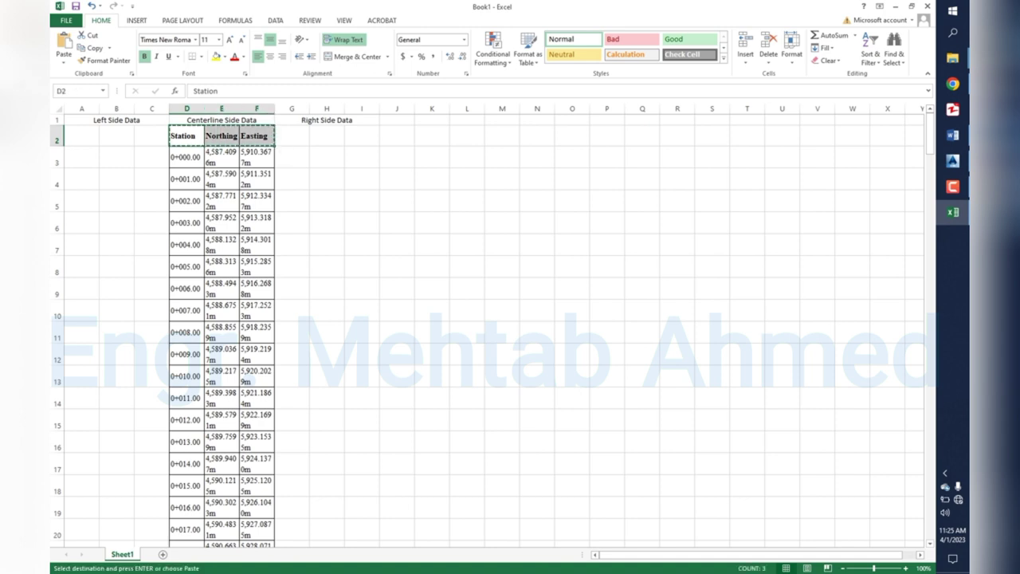
left_click(81, 135)
key("ctrl+v")
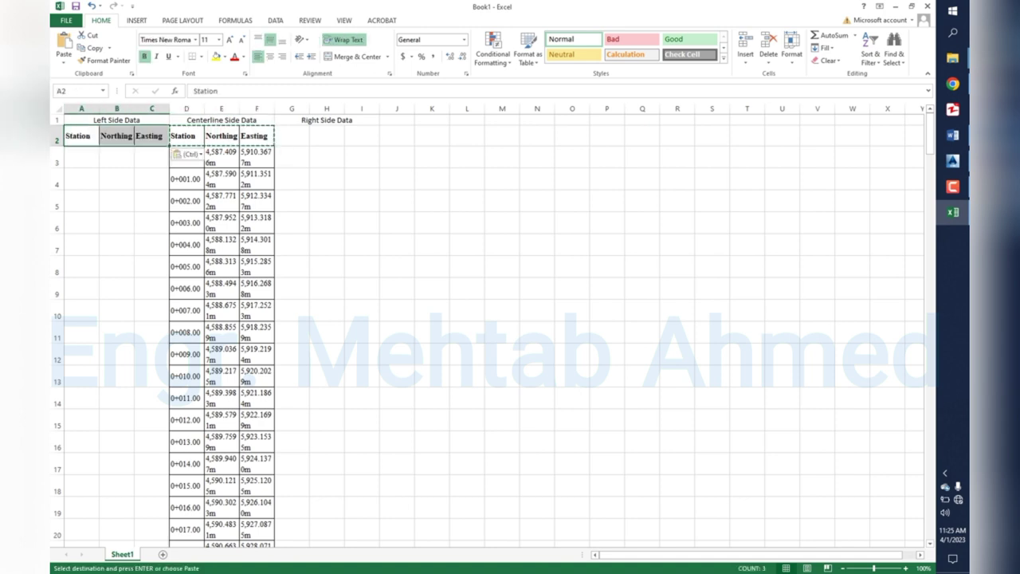
left_click(292, 135)
key("ctrl+v")
left_click(397, 200)
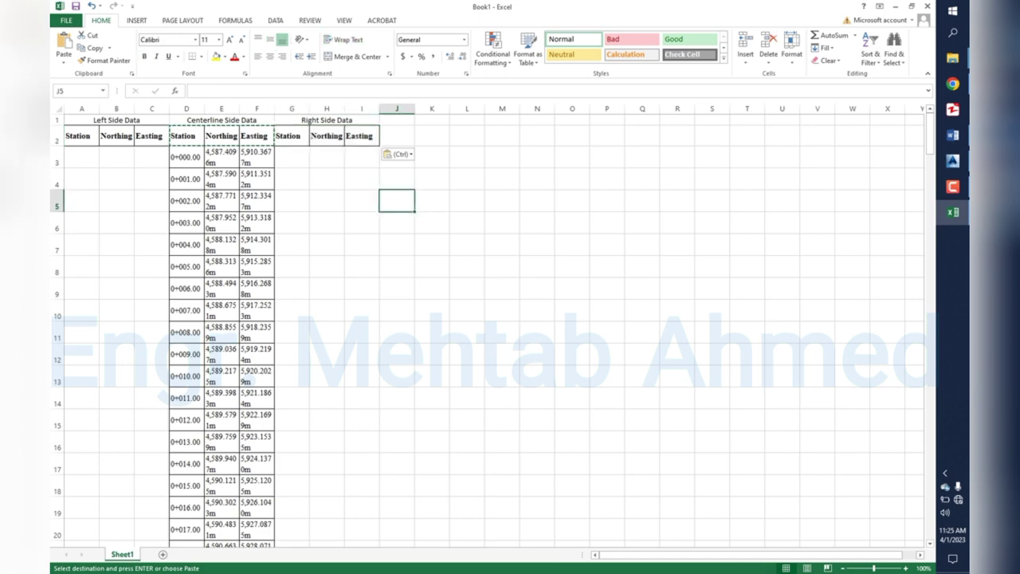
Copy the Road Survey-Left-2.000 station, northing and easting data (D105:F207) and paste it at A3.
scroll(489, 335, "down", 2)
scroll(489, 335, "down", 3)
scroll(488, 335, "up", 4)
scroll(489, 334, "up", 1)
scroll(488, 331, "down", 7)
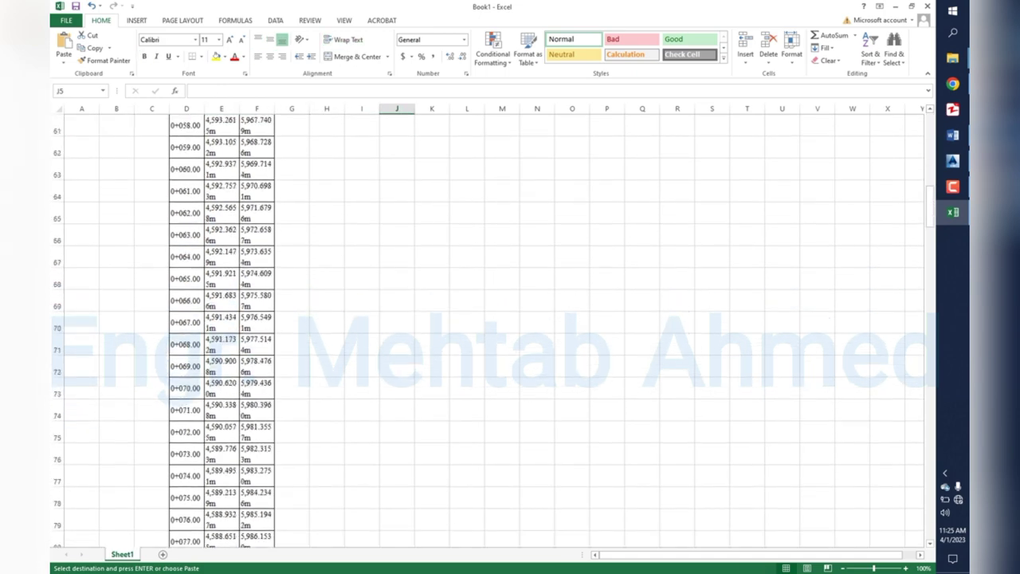
scroll(489, 330, "down", 15)
scroll(489, 331, "down", 15)
scroll(489, 331, "up", 3)
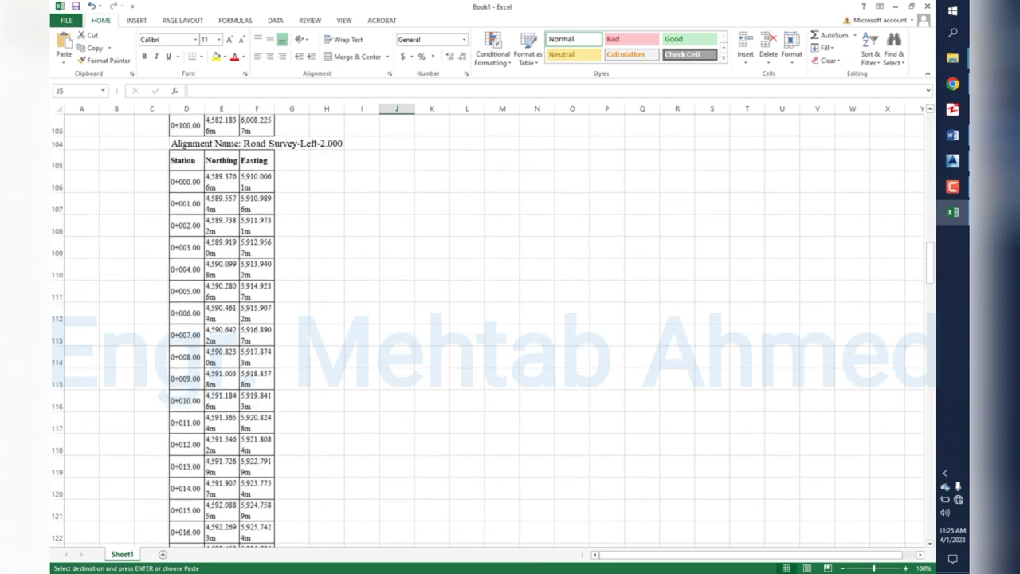
mouse_move(183, 161)
left_mouse_down()
mouse_move(269, 532)
mouse_move(274, 510)
left_mouse_up()
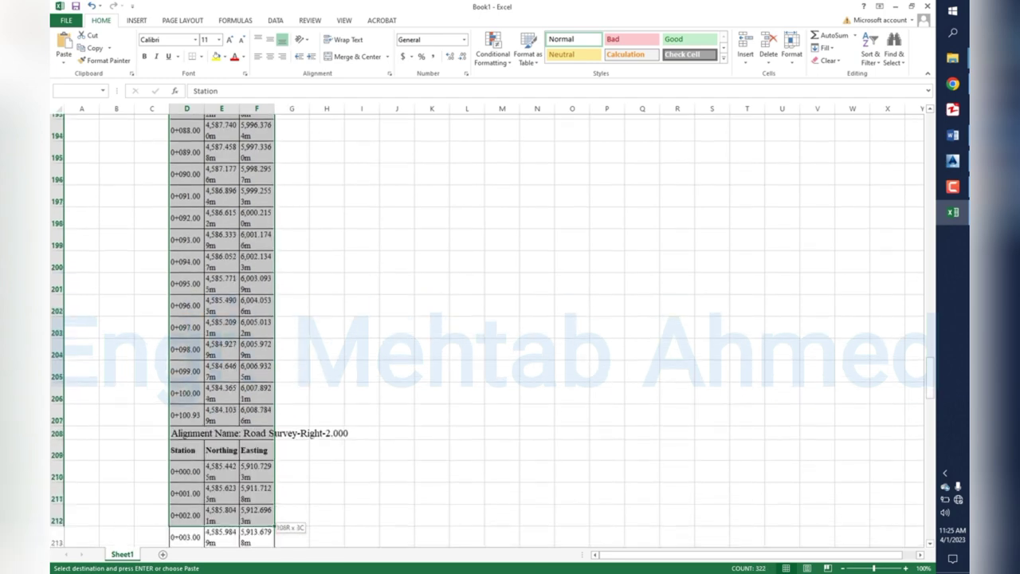
left_click_drag(319, 542, 263, 389)
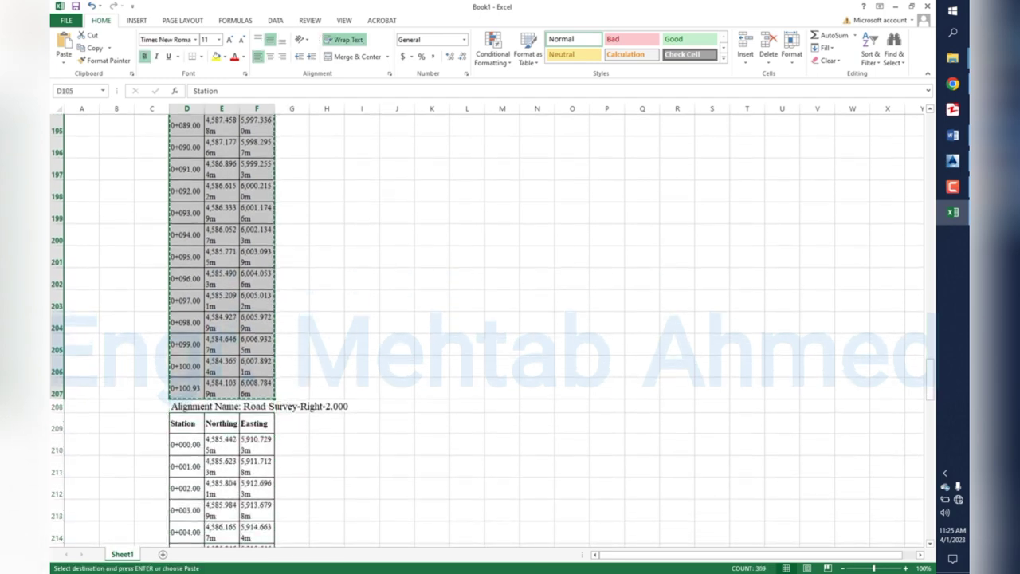
scroll(511, 335, "up", 10)
scroll(510, 335, "up", 10)
scroll(511, 335, "up", 13)
scroll(510, 335, "up", 10)
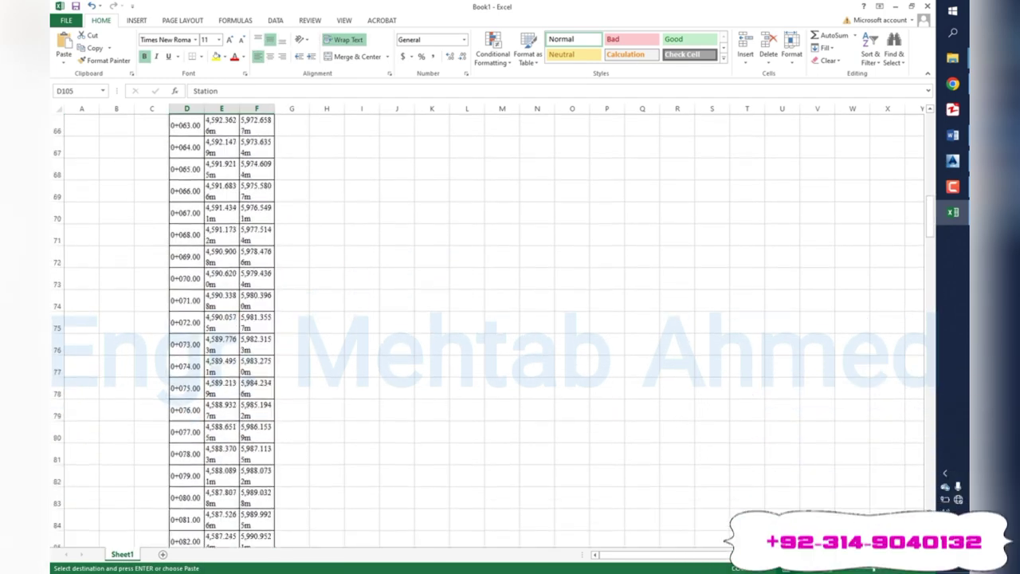
scroll(510, 335, "down", 5)
scroll(510, 335, "down", 4)
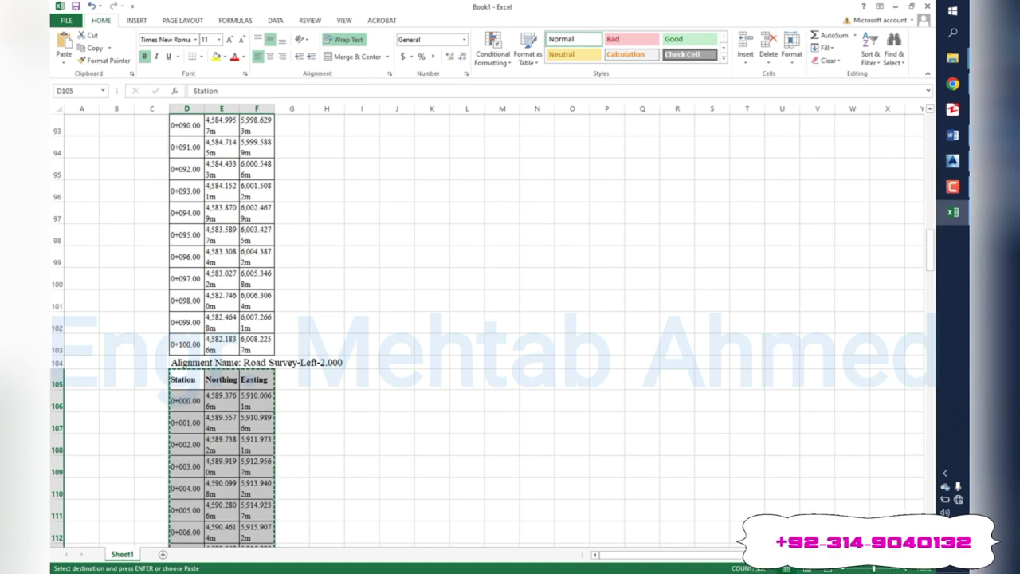
scroll(510, 335, "up", 9)
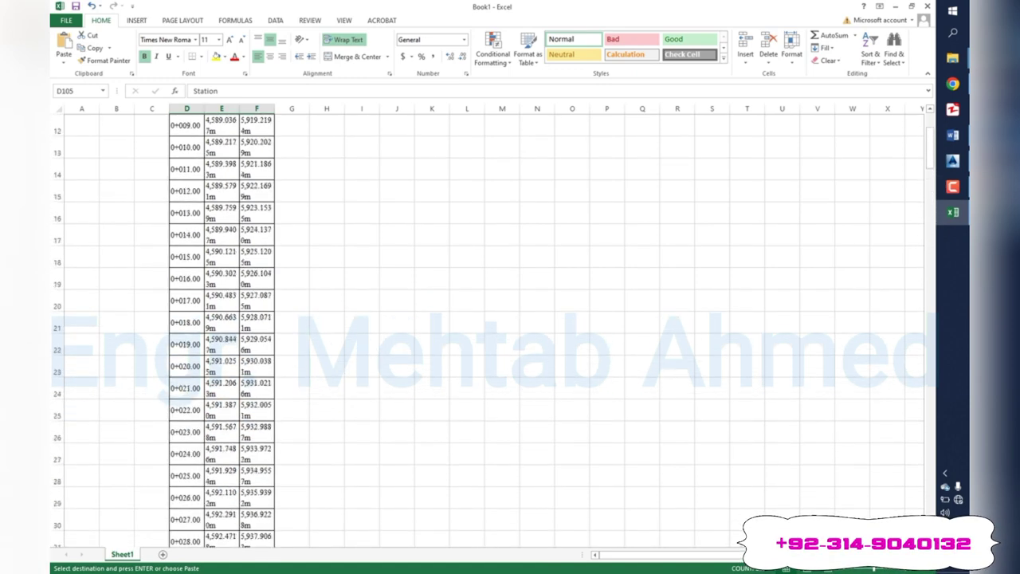
scroll(510, 335, "up", 4)
left_click(82, 157)
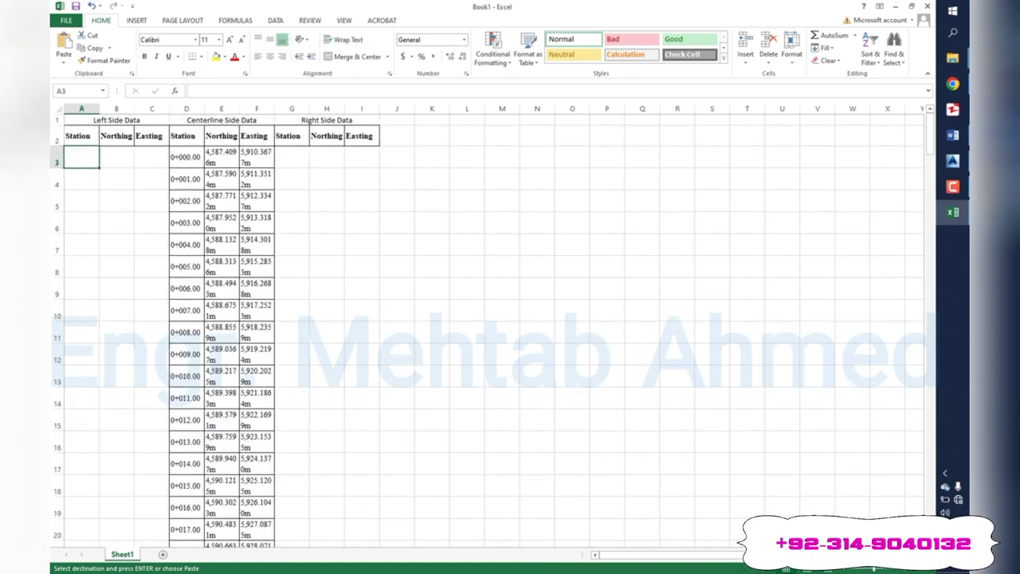
key("ctrl+v")
Paste the Road Survey-Right-2.000 table at G3 and shift it up one row into G3:I103.
scroll(494, 334, "down", 7)
scroll(494, 335, "down", 8)
scroll(494, 335, "down", 8)
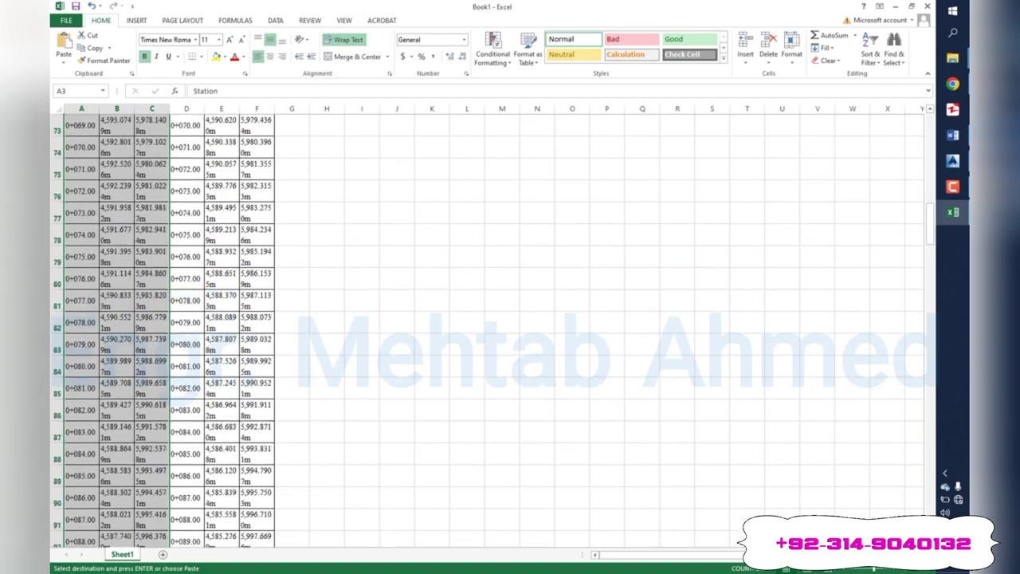
scroll(494, 334, "down", 8)
scroll(495, 335, "down", 4)
scroll(494, 335, "down", 8)
scroll(495, 335, "down", 8)
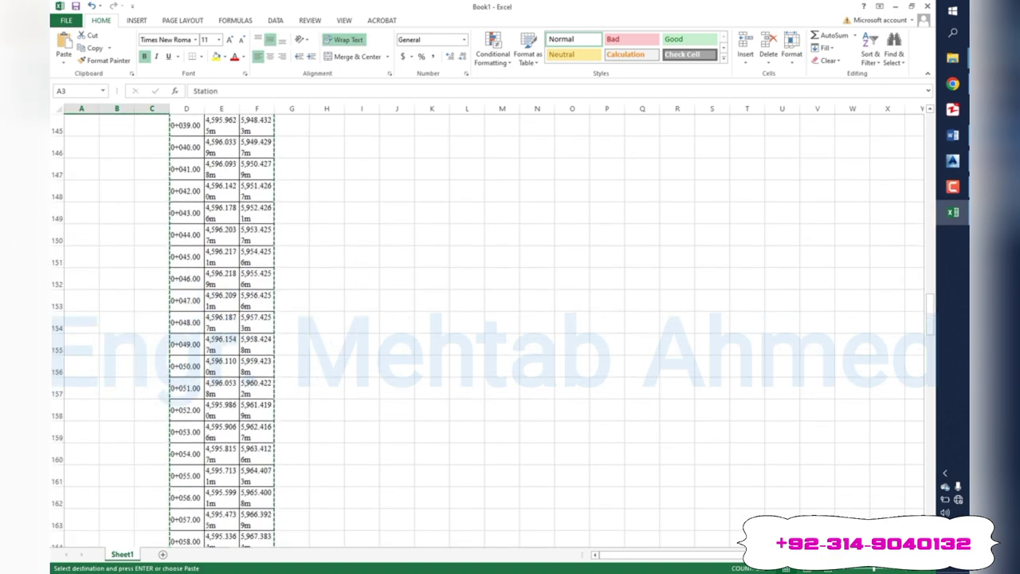
scroll(494, 335, "down", 7)
scroll(494, 335, "down", 7)
scroll(494, 334, "down", 6)
scroll(494, 335, "up", 2)
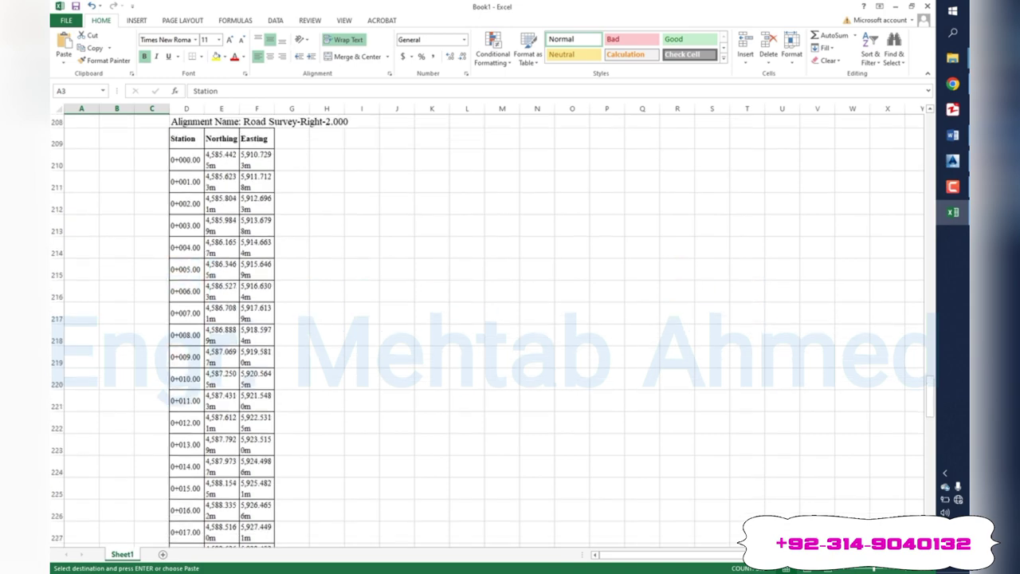
left_click_drag(183, 139, 275, 507)
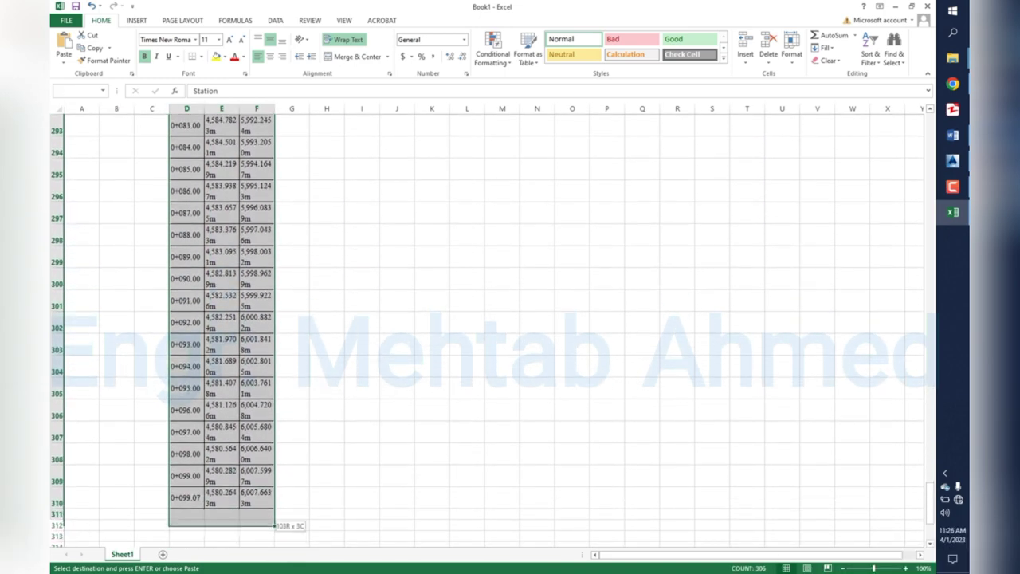
scroll(494, 330, "up", 5)
scroll(494, 330, "up", 6)
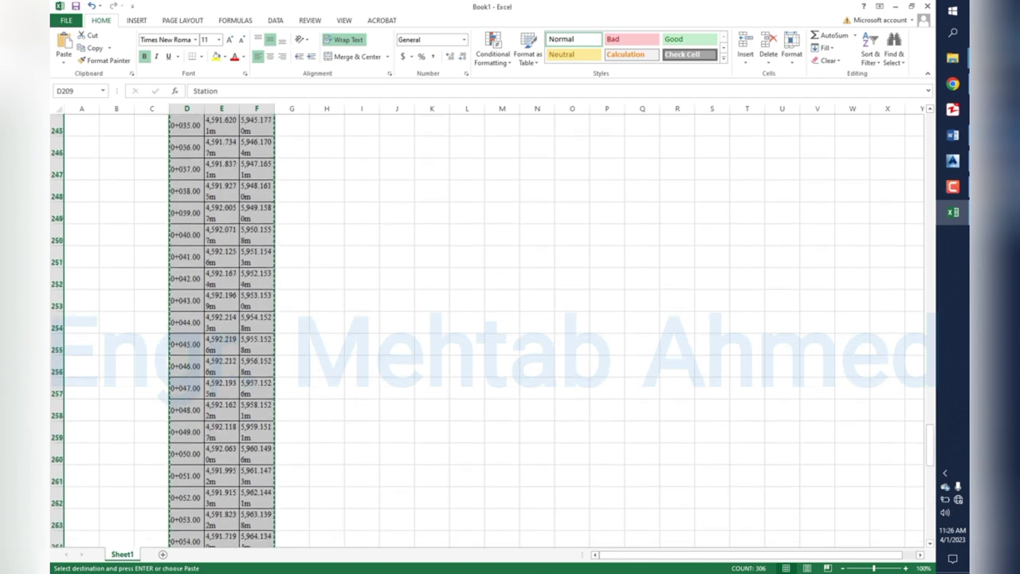
scroll(494, 330, "up", 7)
scroll(494, 330, "up", 15)
scroll(494, 330, "up", 15)
scroll(494, 330, "up", 5)
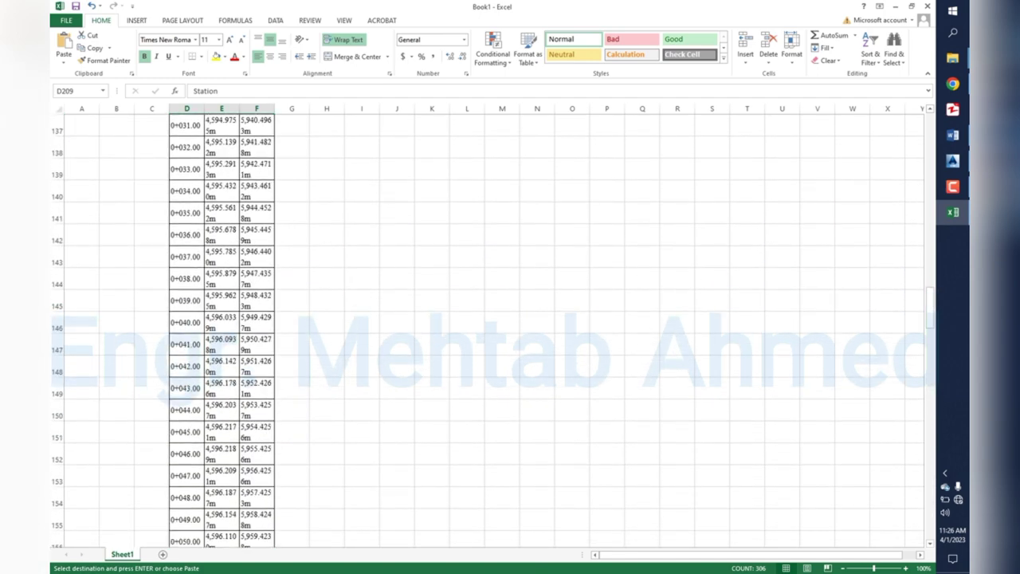
scroll(494, 330, "up", 3)
scroll(495, 330, "up", 10)
scroll(494, 330, "up", 9)
scroll(494, 330, "up", 8)
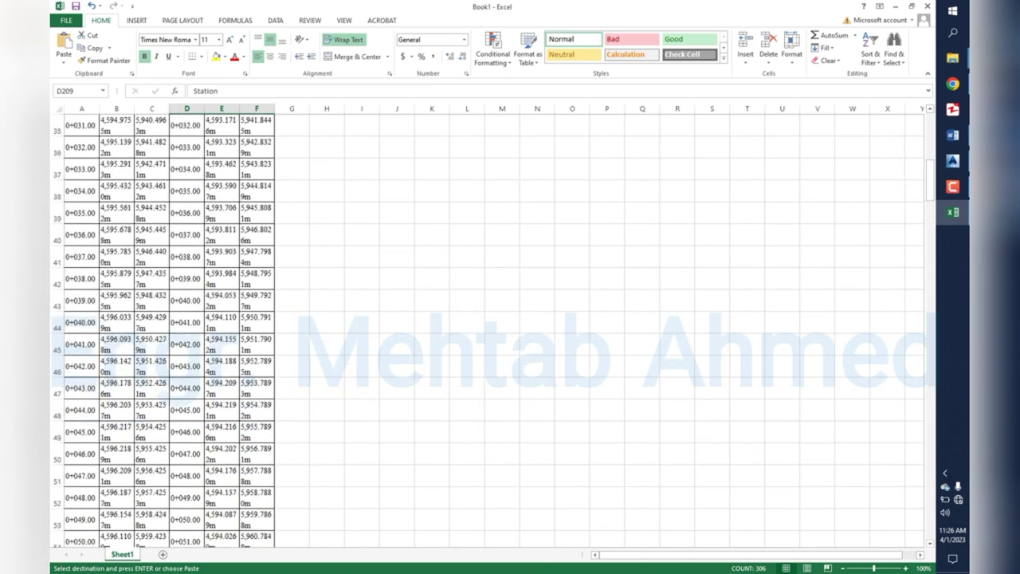
scroll(494, 330, "up", 6)
scroll(495, 330, "up", 6)
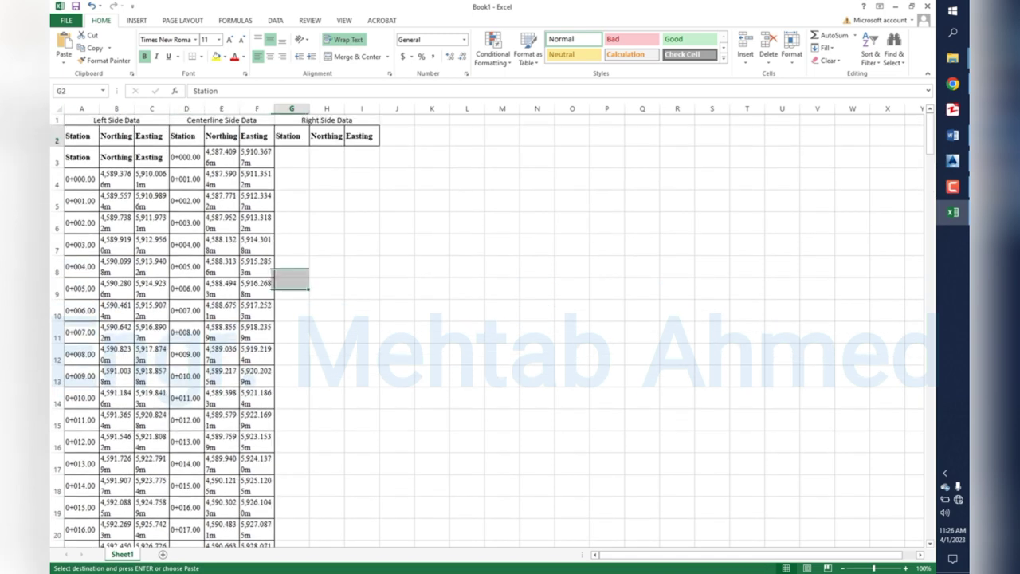
left_click(292, 157)
key("ctrl+v")
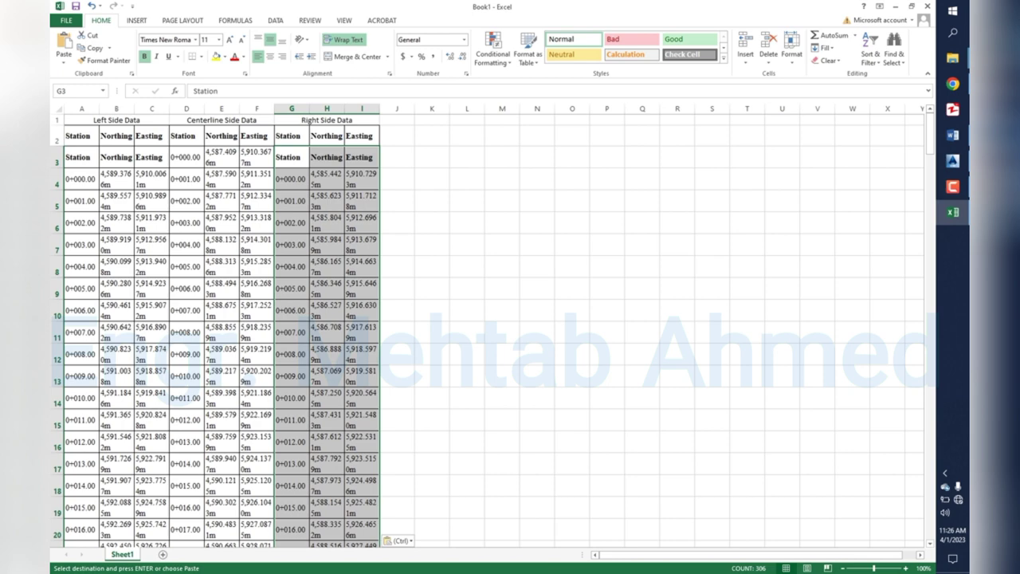
left_click_drag(379, 319, 379, 297)
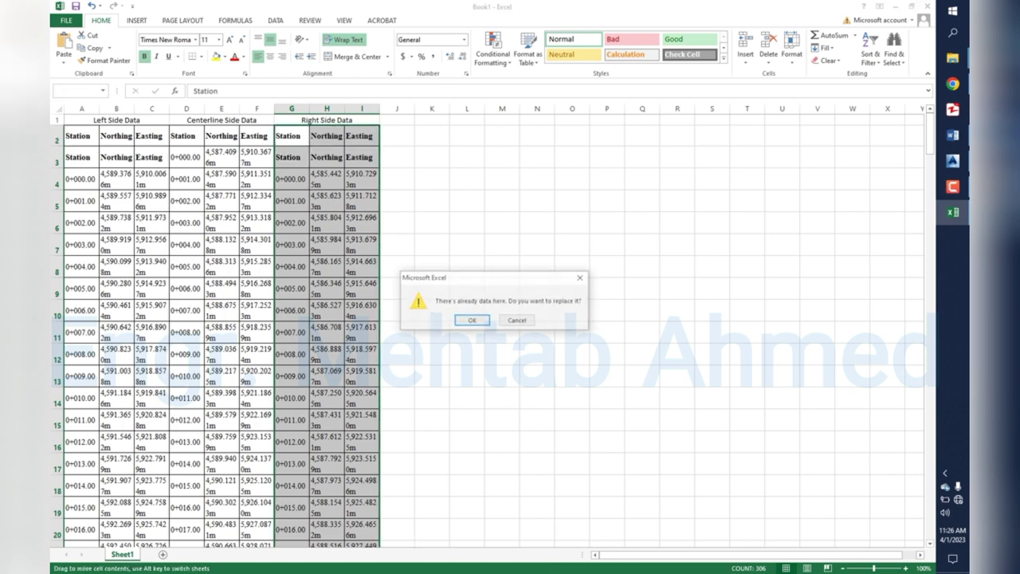
key("Return")
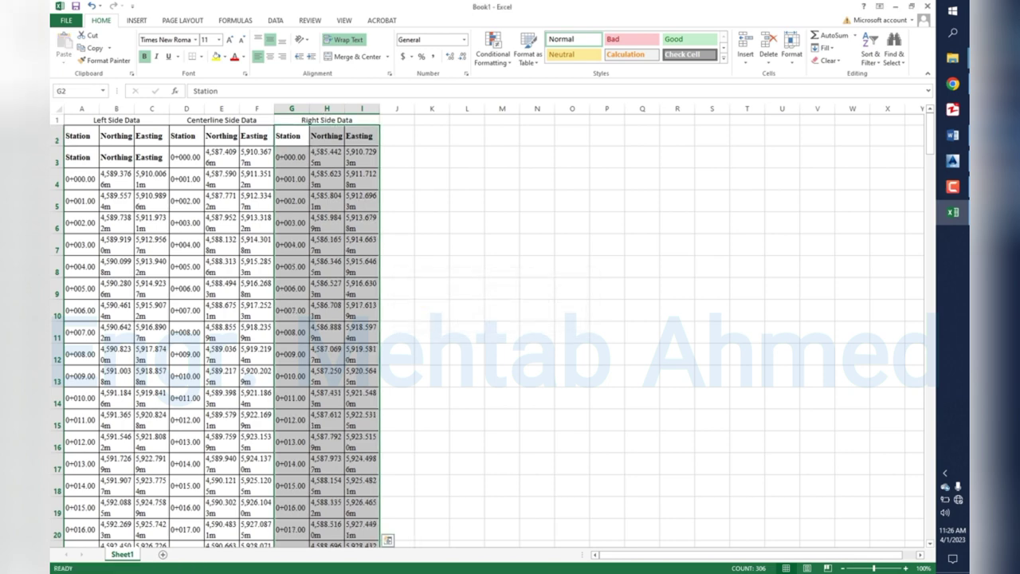
scroll(494, 330, "down", 5)
scroll(494, 330, "down", 6)
scroll(494, 330, "down", 6)
scroll(494, 331, "down", 6)
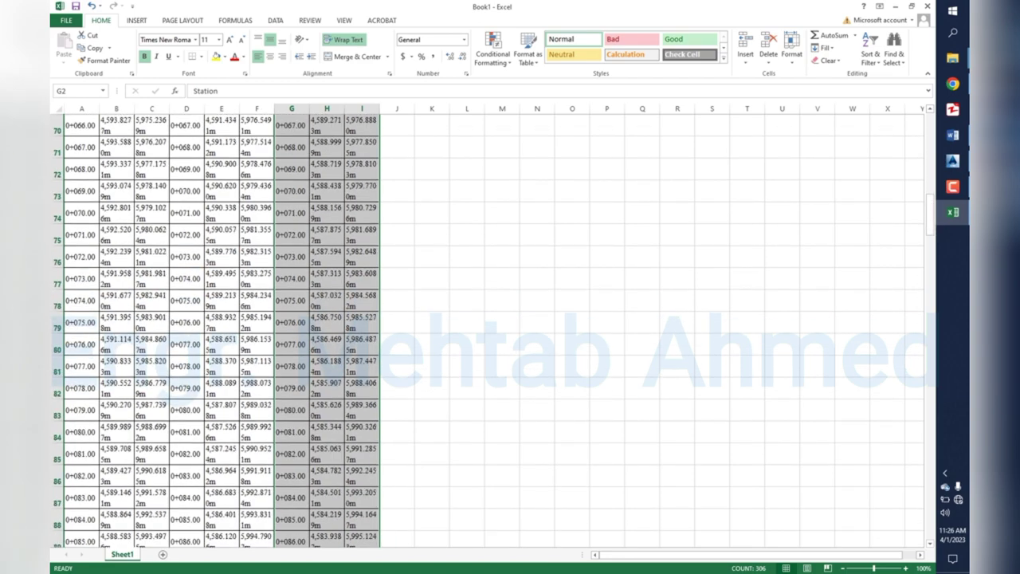
scroll(494, 331, "down", 8)
scroll(494, 331, "down", 4)
scroll(494, 331, "up", 2)
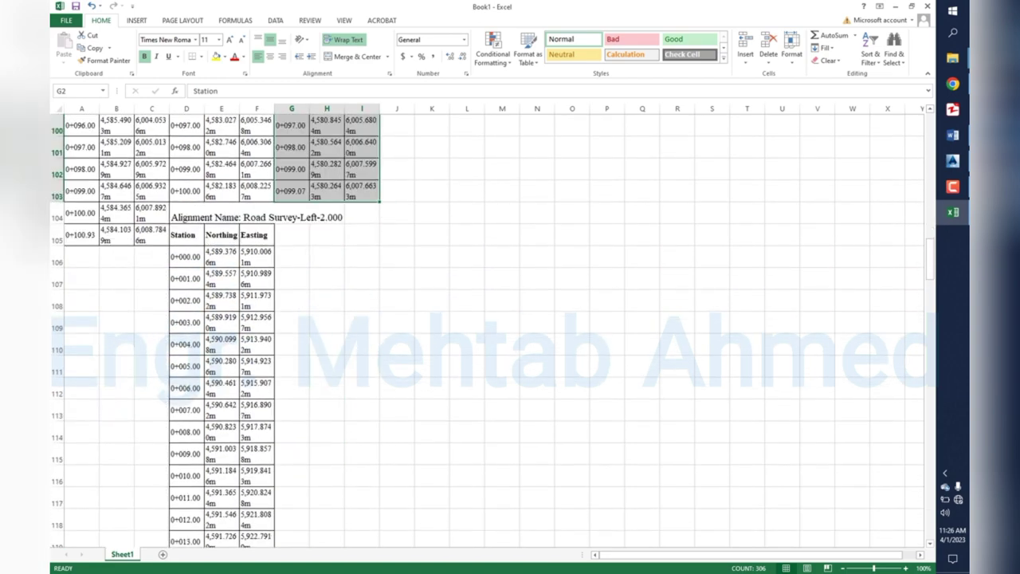
left_click_drag(151, 235, 76, 126)
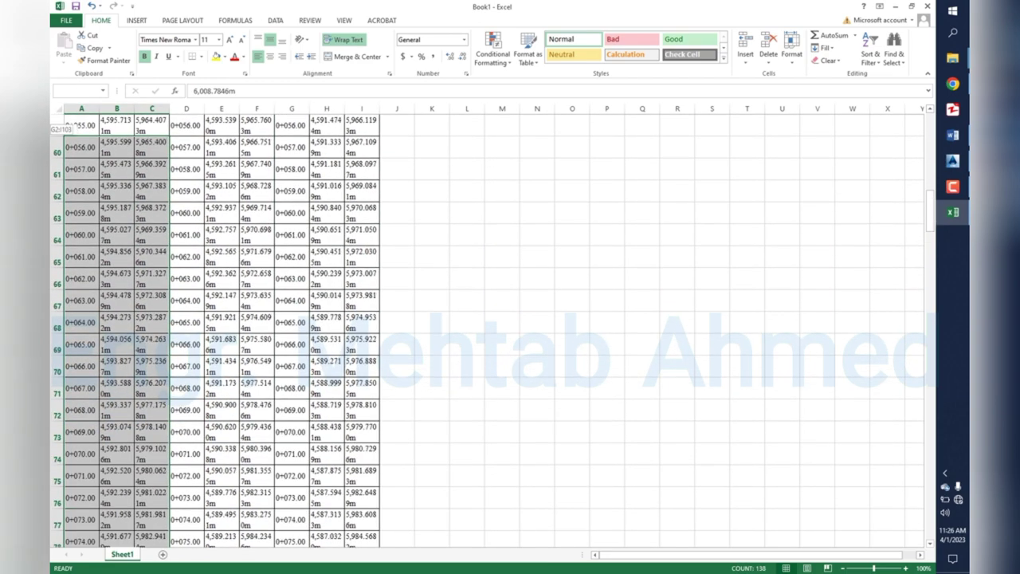
mouse_move(76, 126)
left_mouse_down()
mouse_move(75, 140)
mouse_move(120, 125)
left_mouse_up()
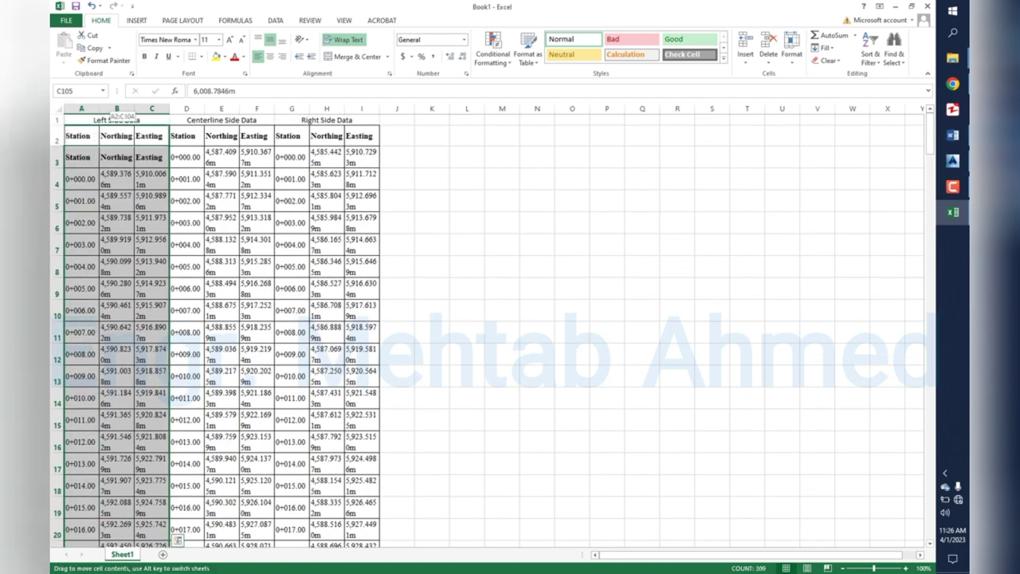
Close the Replace dialog and select row 104, where the leftover Left-2.000 table begins.
left_click(472, 320)
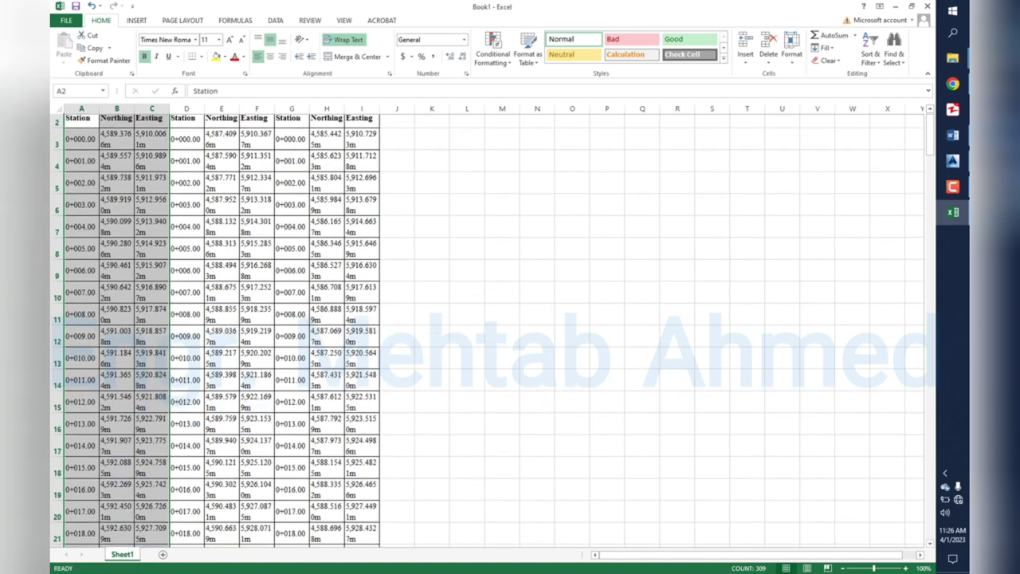
scroll(177, 540, "down", 12)
scroll(177, 541, "down", 7)
scroll(177, 540, "down", 14)
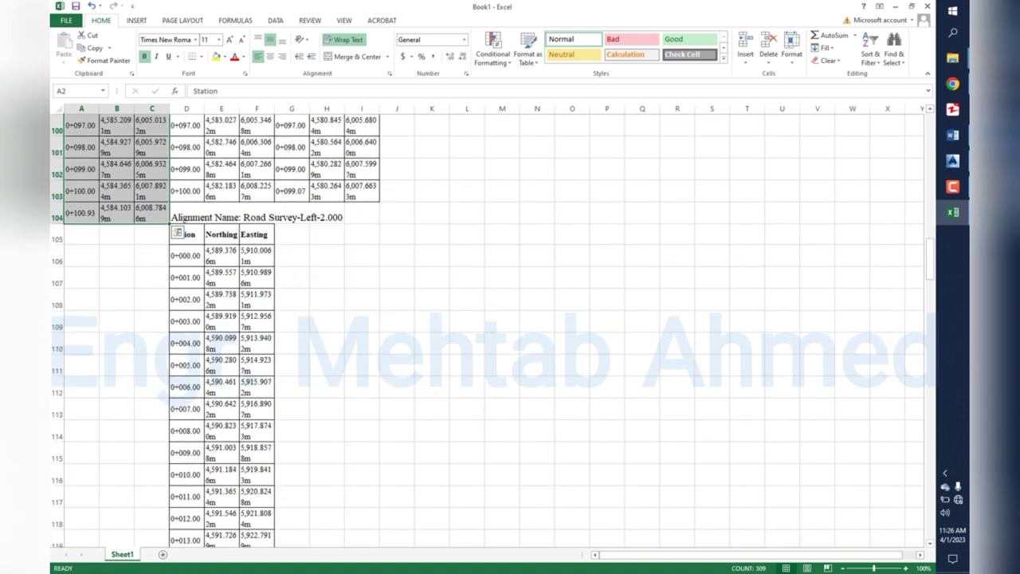
scroll(478, 318, "up", 8)
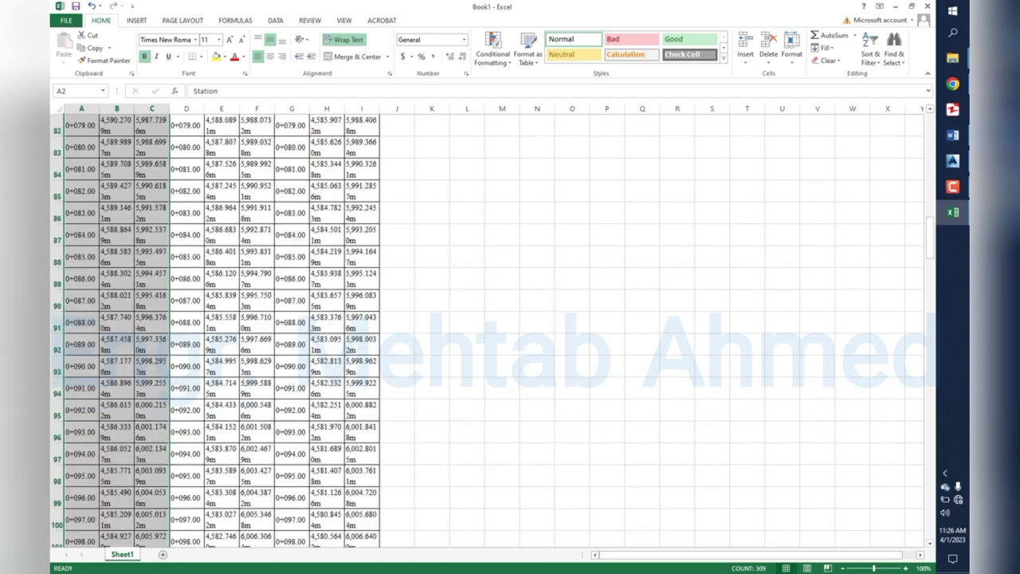
scroll(479, 319, "up", 8)
scroll(479, 319, "up", 8)
scroll(478, 318, "up", 9)
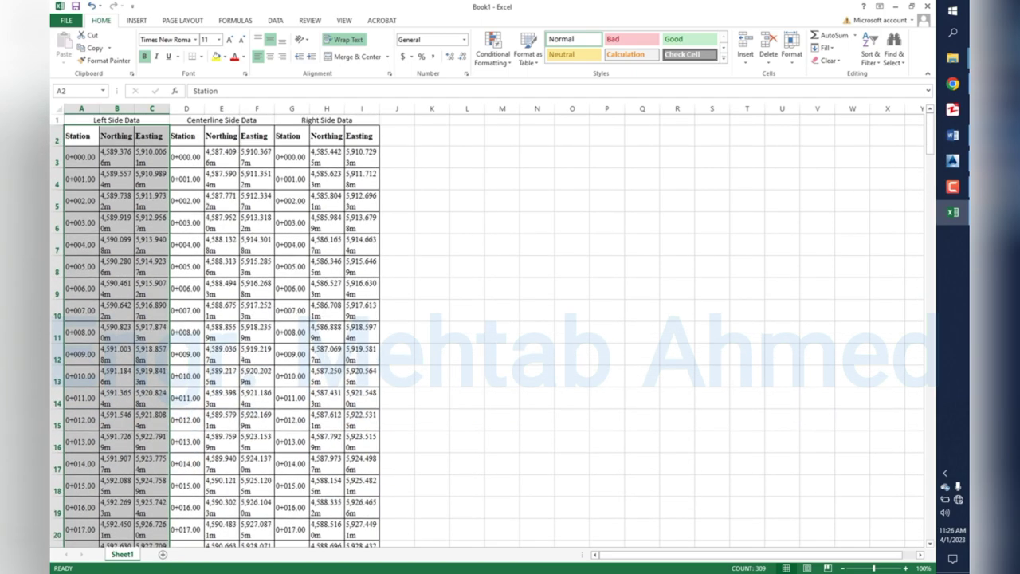
scroll(478, 319, "down", 10)
scroll(478, 319, "down", 4)
scroll(478, 319, "down", 7)
scroll(478, 318, "down", 8)
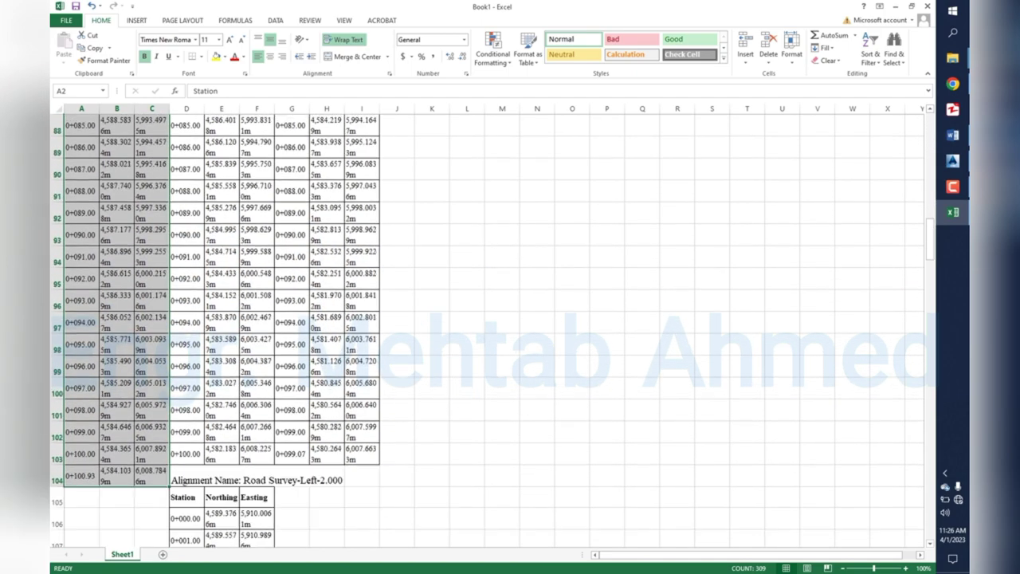
scroll(478, 319, "down", 4)
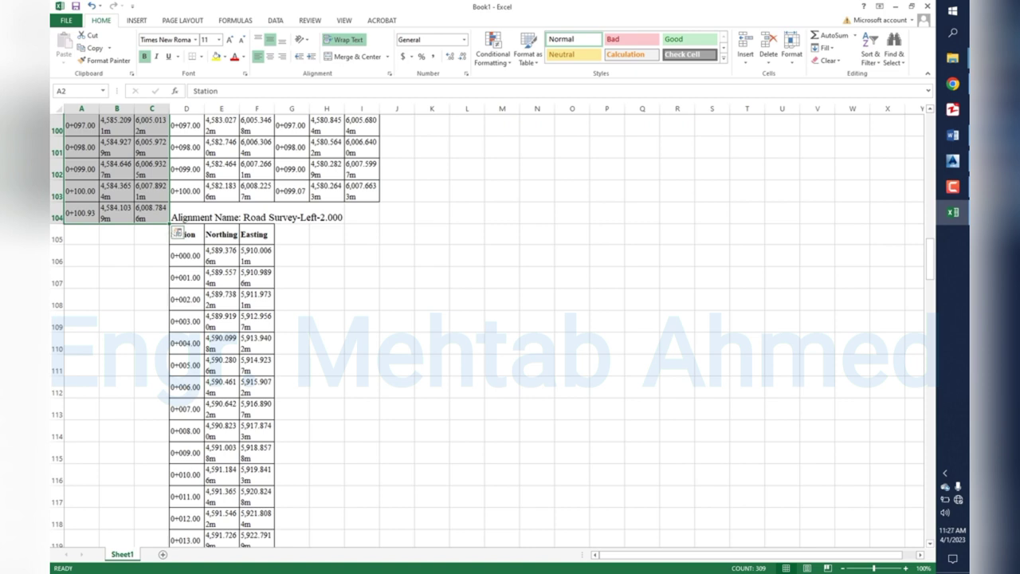
left_click(57, 217)
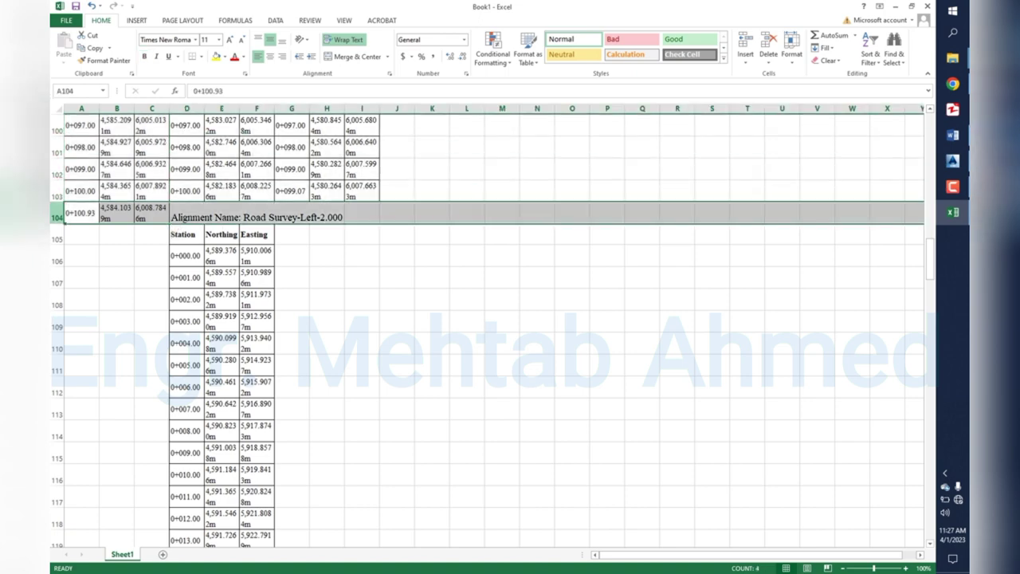
Delete rows 104 downward holding the leftover Road Survey-Left-2.000 table and return to the top.
left_click_drag(57, 217, 56, 542)
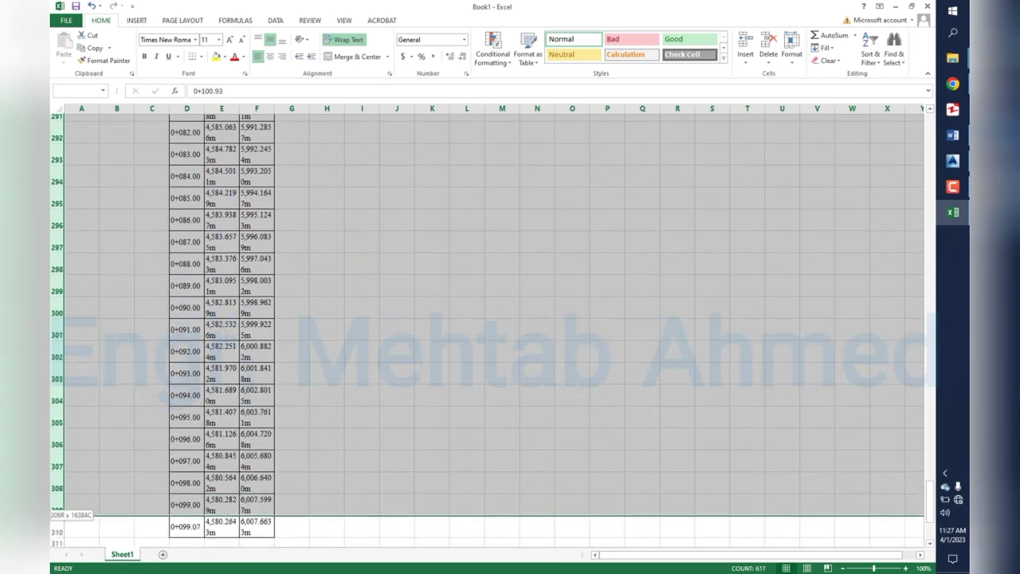
right_click(52, 363)
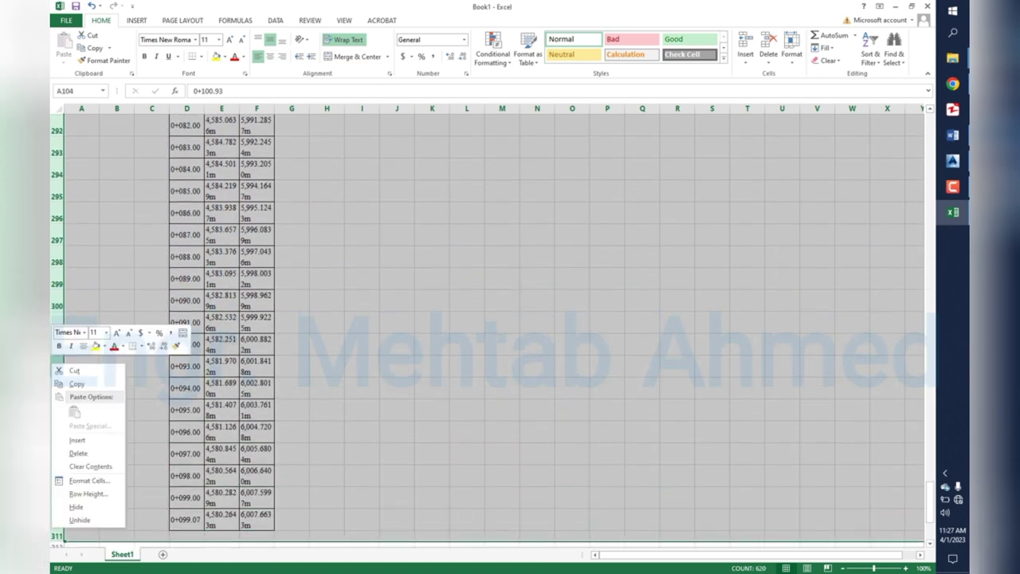
left_click(78, 453)
scroll(478, 319, "up", 5)
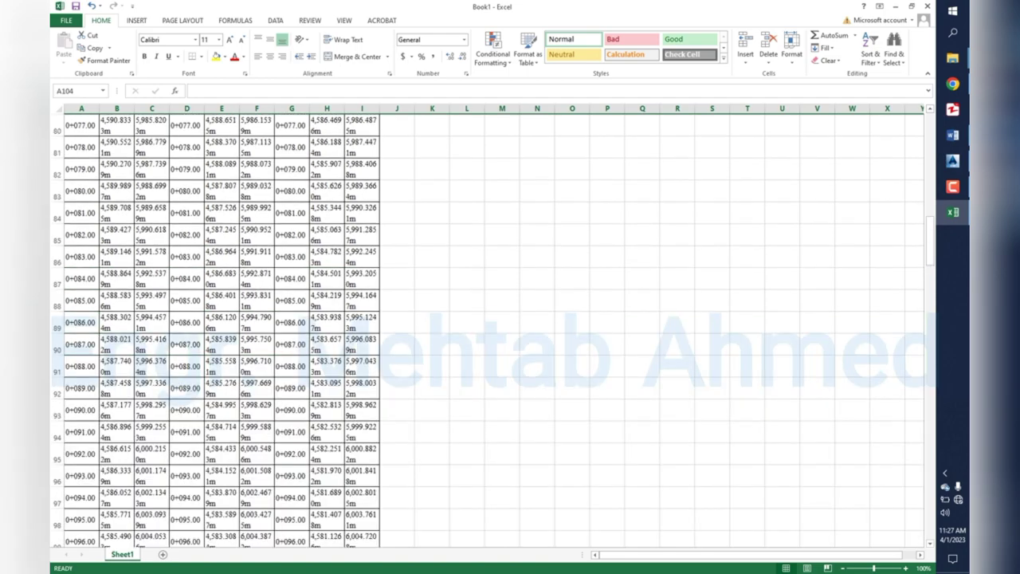
left_click(222, 388)
scroll(478, 331, "up", 10)
scroll(478, 331, "up", 10)
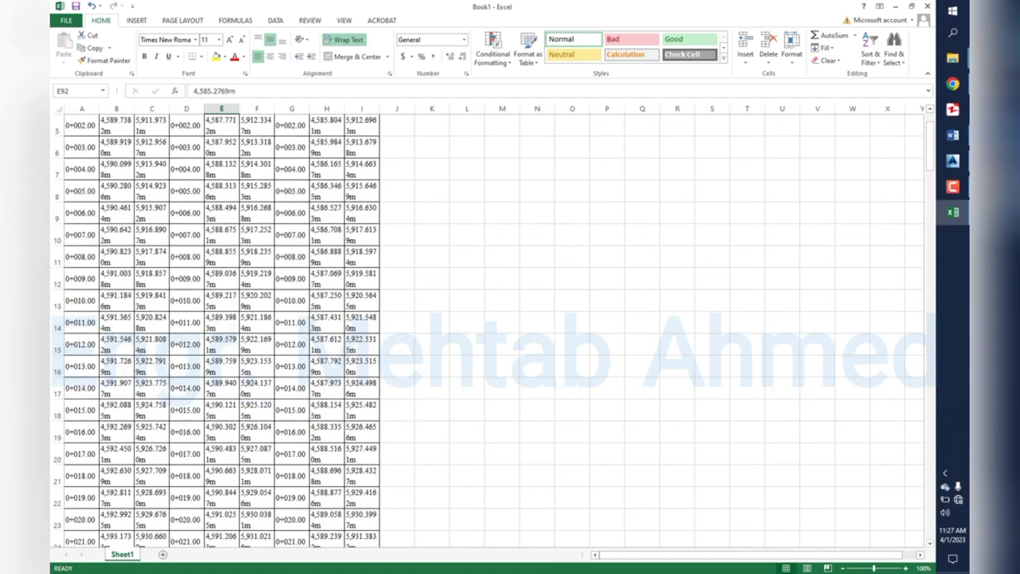
scroll(478, 331, "up", 6)
Replace every 'm' with nothing across the sheet (606 replacements), then select the whole table.
key("ctrl+f")
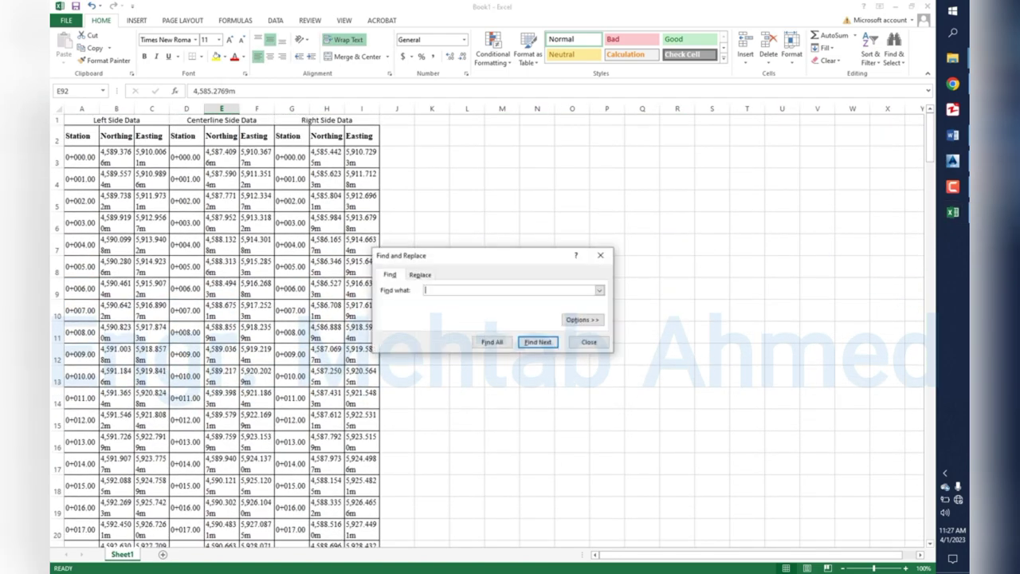
key("ctrl+h")
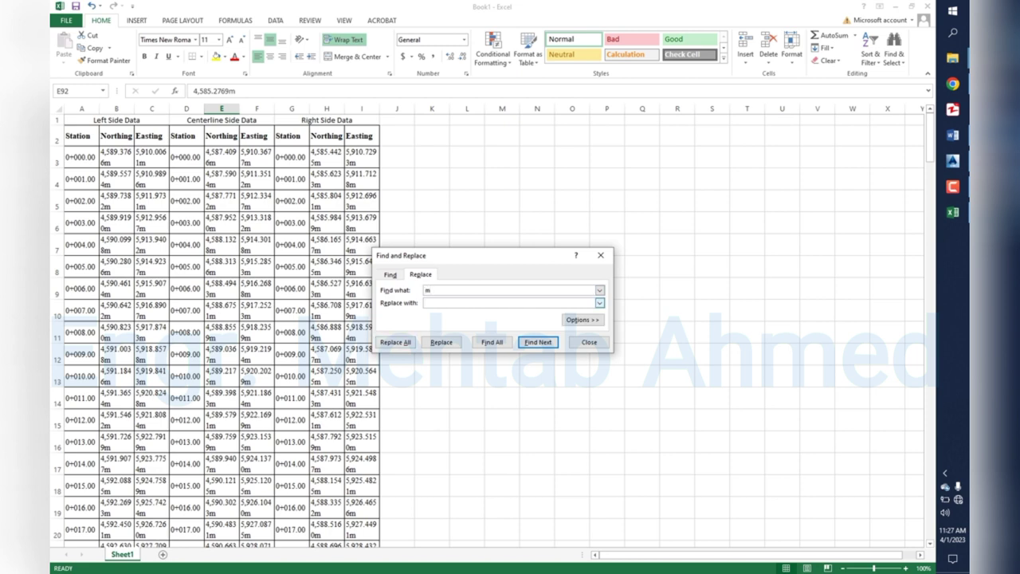
left_click(395, 342)
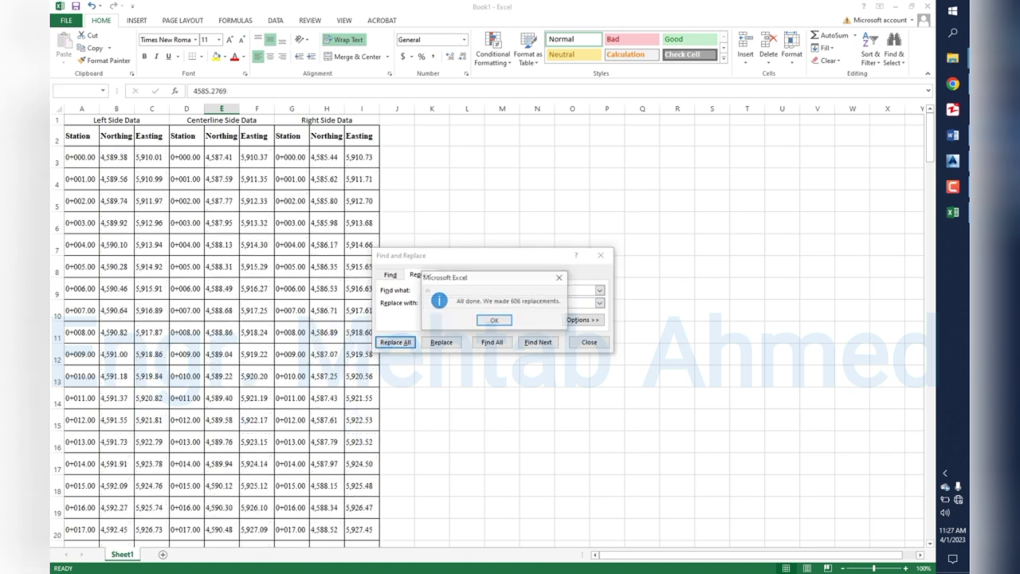
key("Return")
key("Escape")
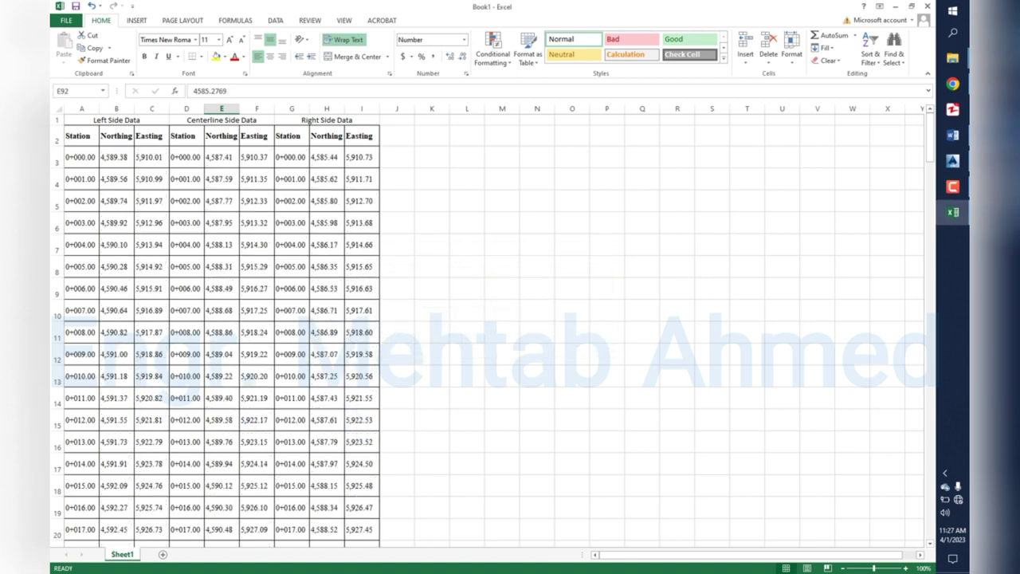
key("ctrl+a")
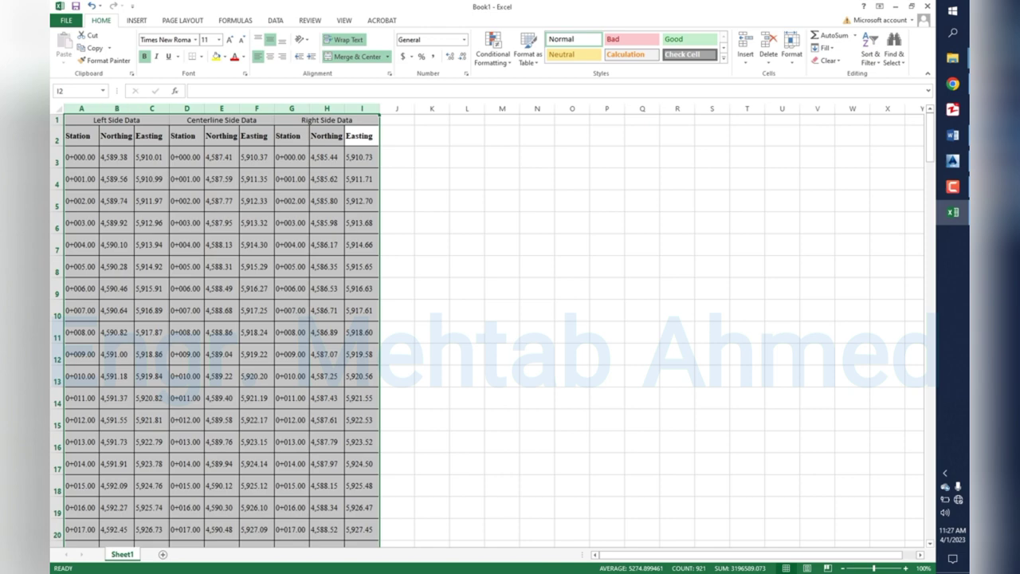
AutoFit the table's column widths and row heights and centre all values.
key("alt+h")
key("o")
key("i")
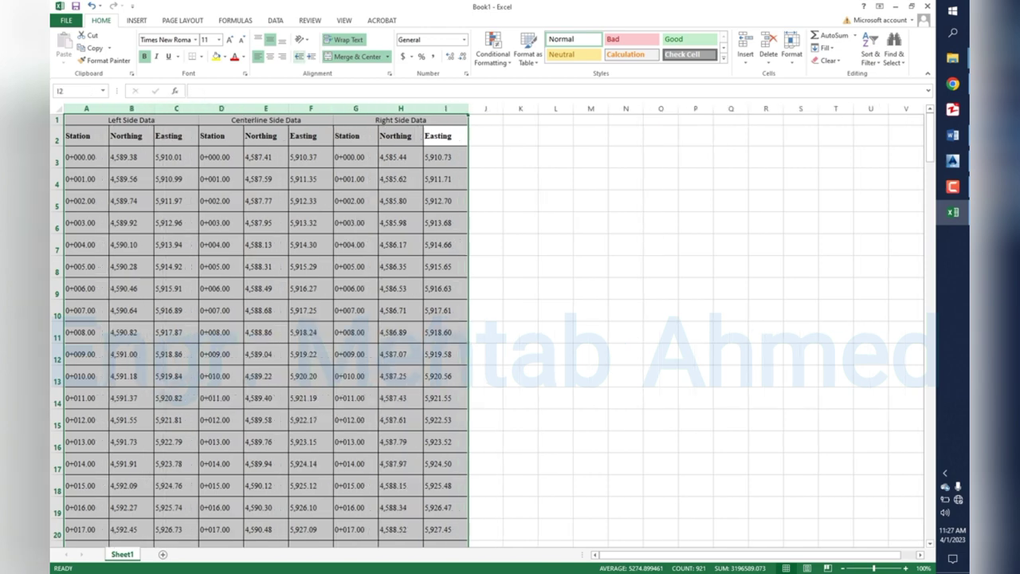
key("alt+h")
key("o")
key("a")
key("ctrl+e")
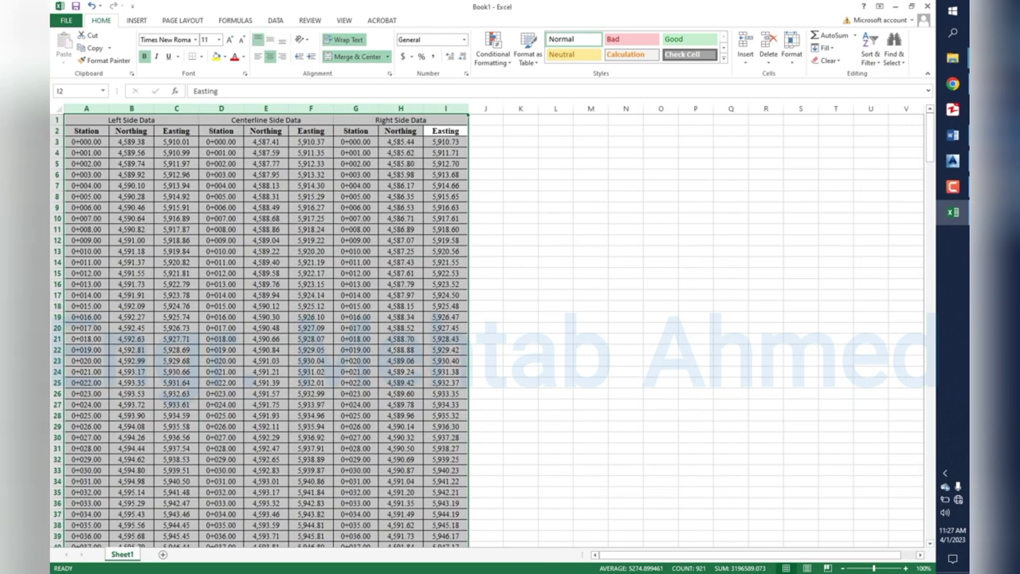
left_click(520, 284)
Insert a blank row 1 above the table and merge-and-centre A1:I1.
left_click(56, 120)
right_click(56, 120)
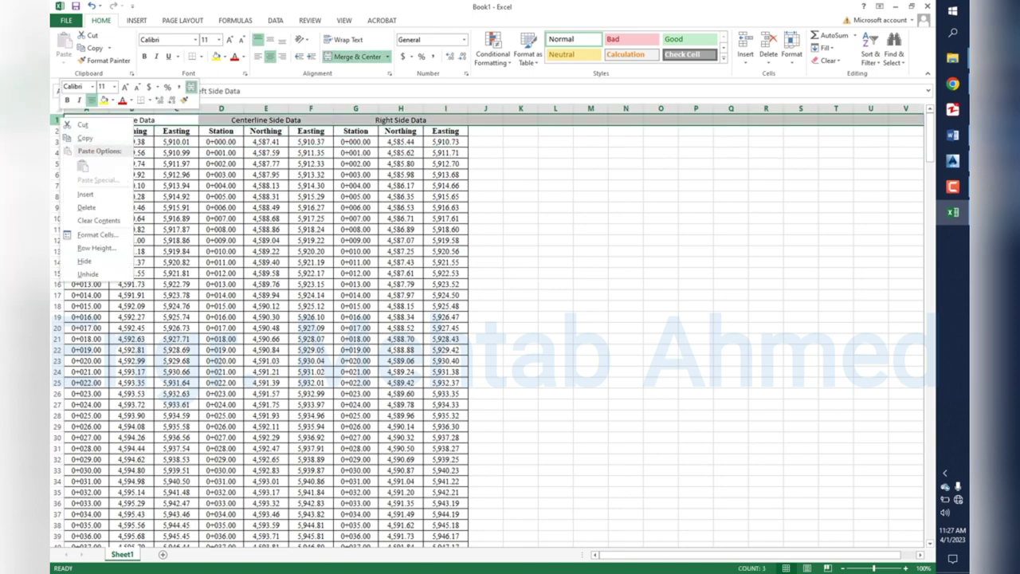
left_click(80, 193)
left_click_drag(446, 120, 86, 120)
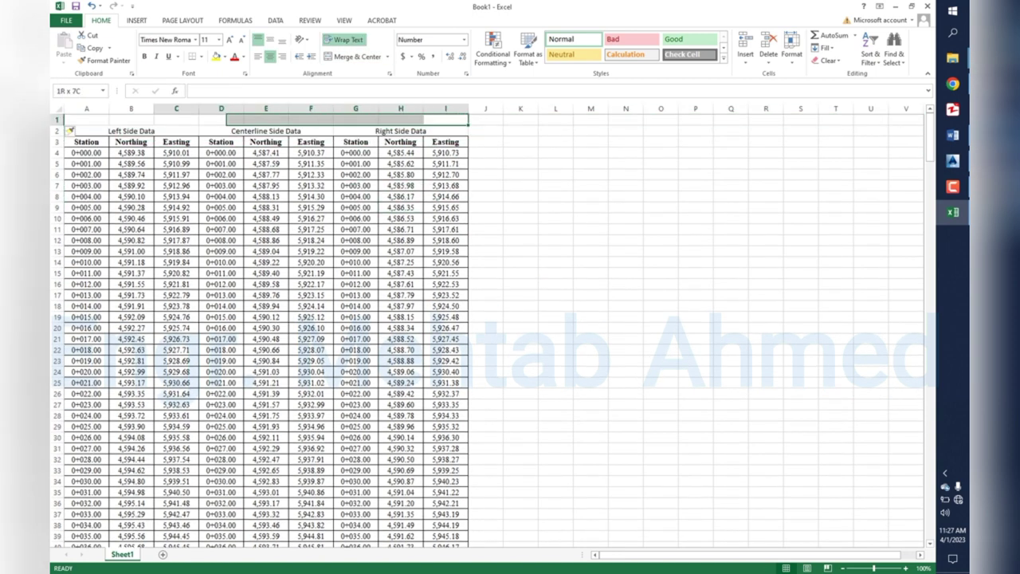
left_click(358, 56)
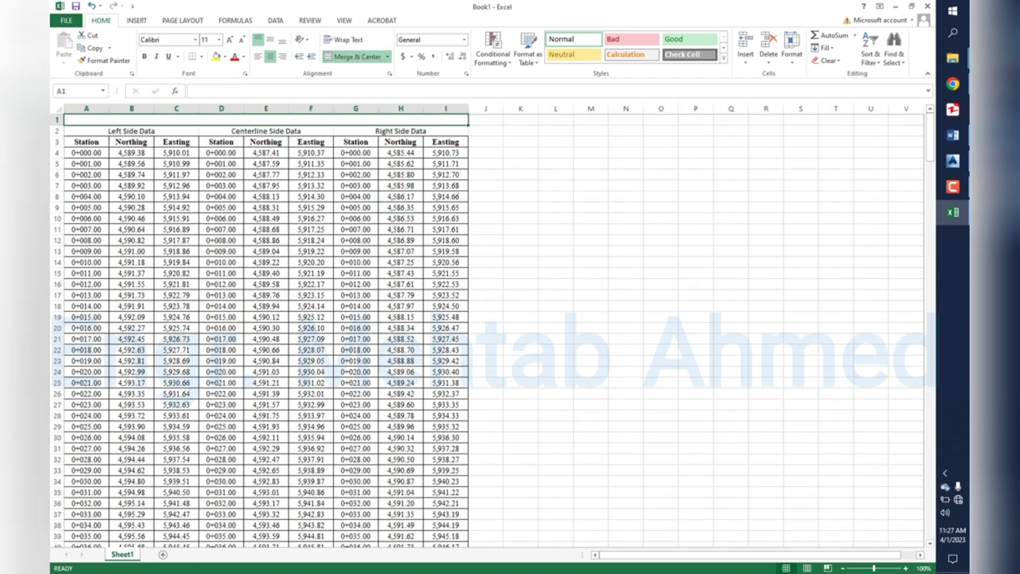
Enter 'Kala Bagh Road Survey Data' in merged A1 and set it to 22-point font.
type("Kala Bagh Road Survey")
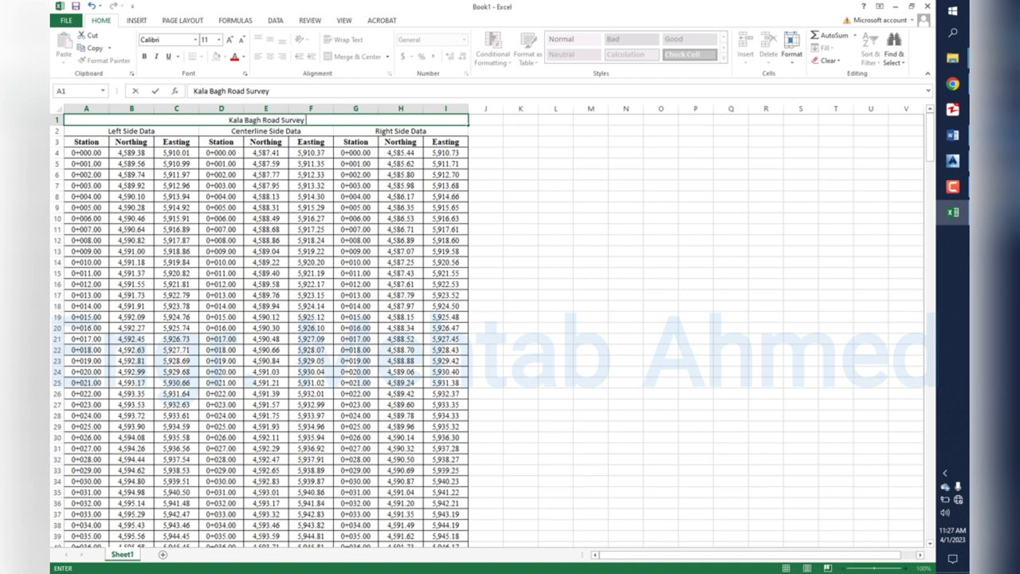
type("ta")
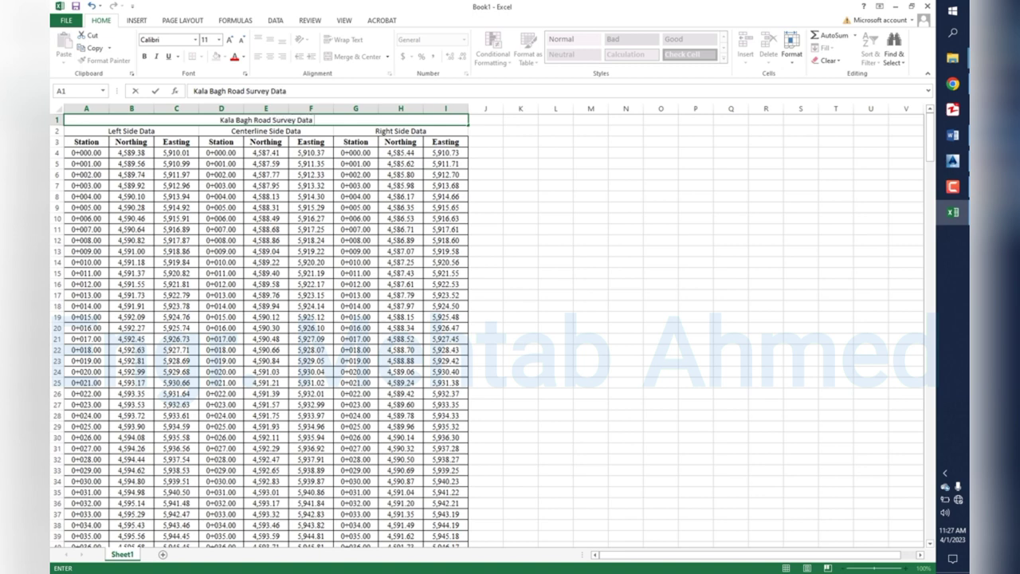
left_click(661, 152)
left_click_drag(86, 119, 446, 120)
left_click(357, 57)
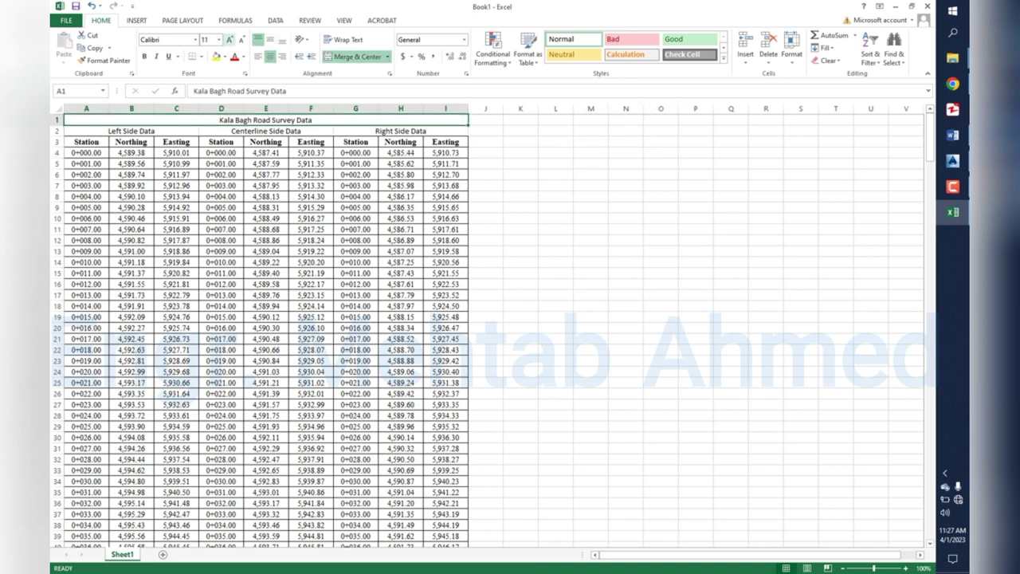
left_click(229, 39)
left_click(229, 39)
left_click(229, 39)
left_click(229, 39)
left_click(229, 39)
left_click(229, 39)
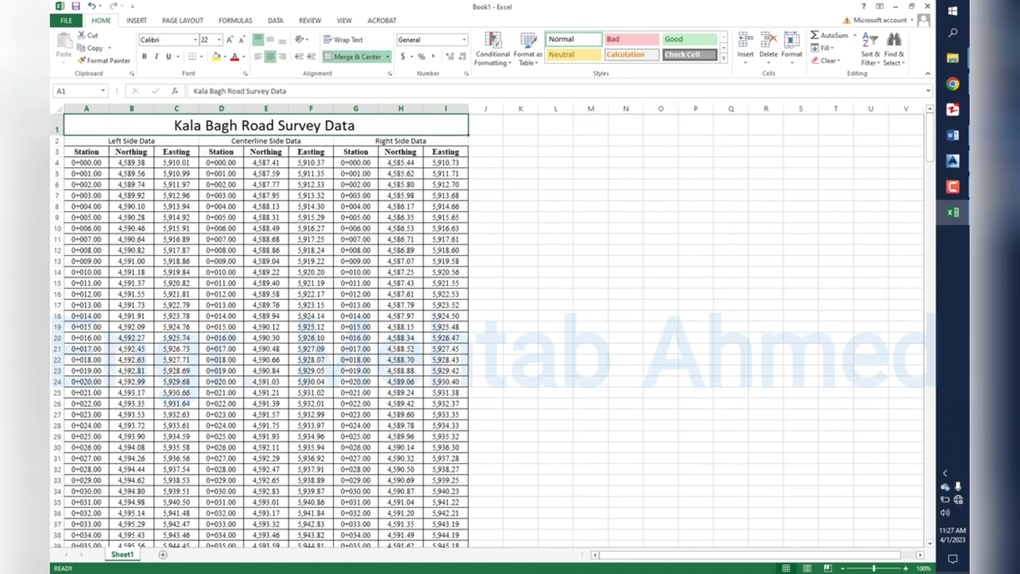
left_click_drag(86, 141, 445, 140)
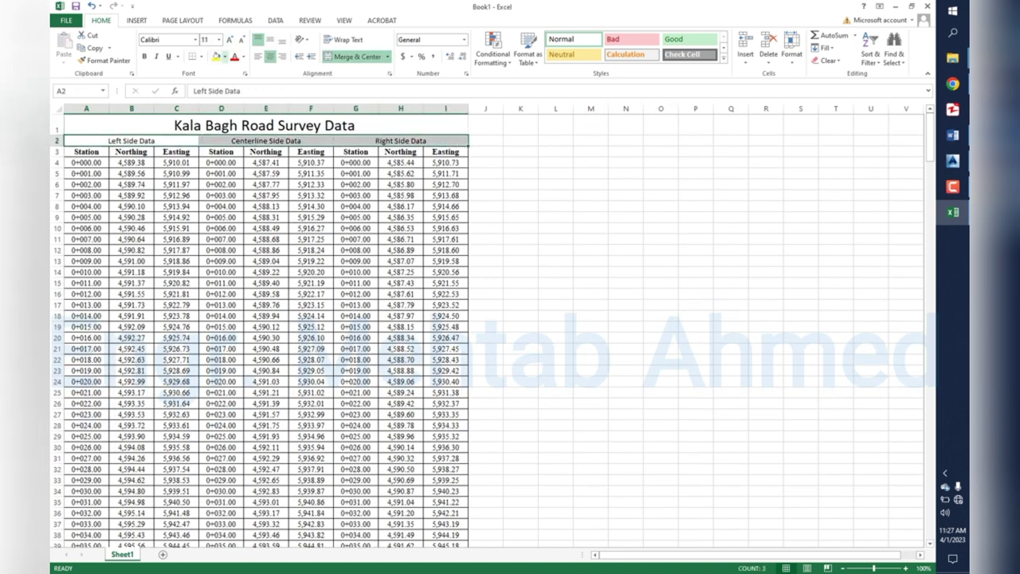
Bold the side-data headings and apply All Borders to the whole table.
left_click(145, 56)
left_click_drag(132, 125, 469, 529)
left_click(200, 57)
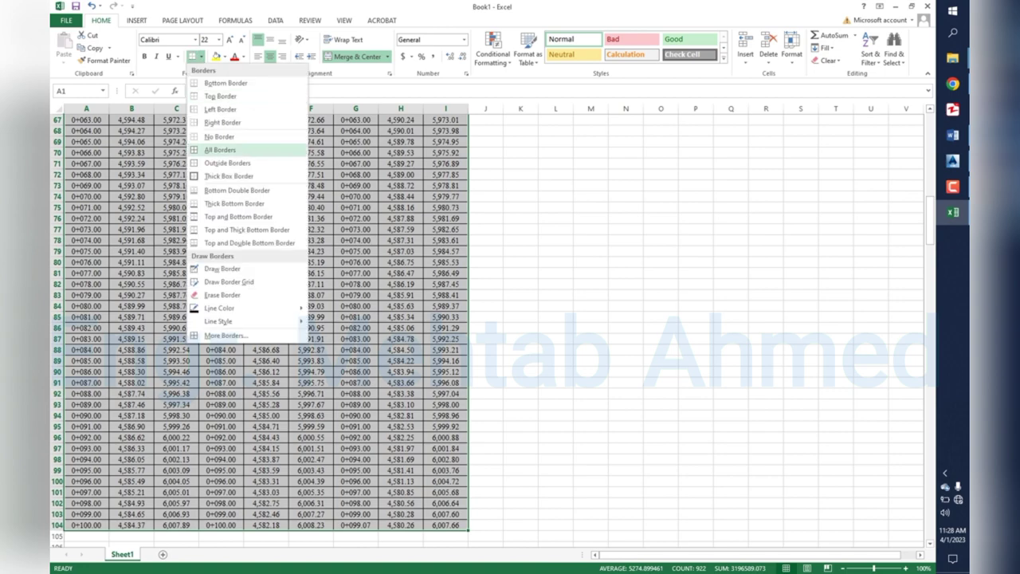
left_click(232, 151)
scroll(521, 319, "up", 20)
left_click(520, 250)
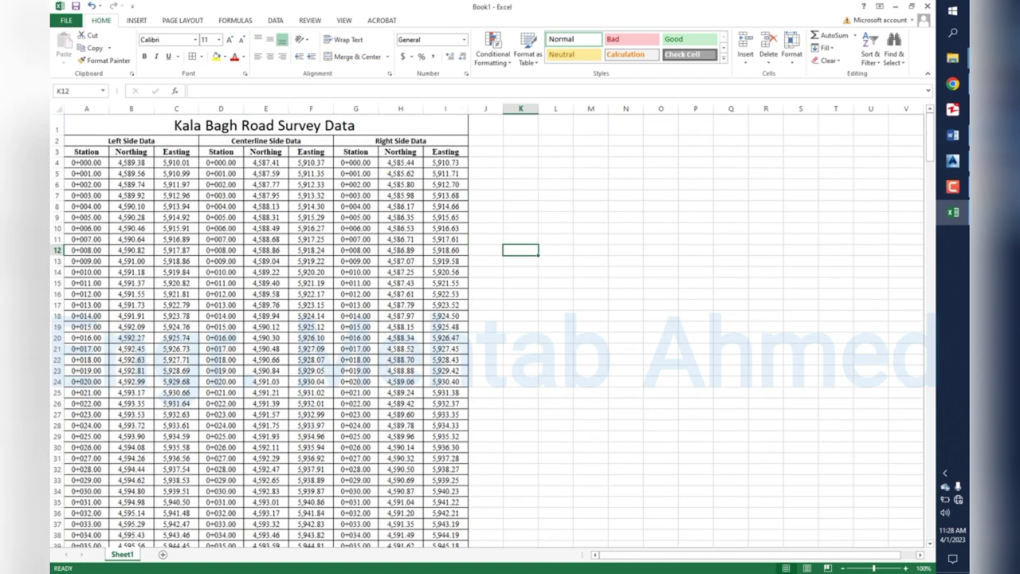
Set rows 1–101 to a row height of 30 and make the table data bold.
left_click_drag(56, 125, 56, 526)
right_click(56, 492)
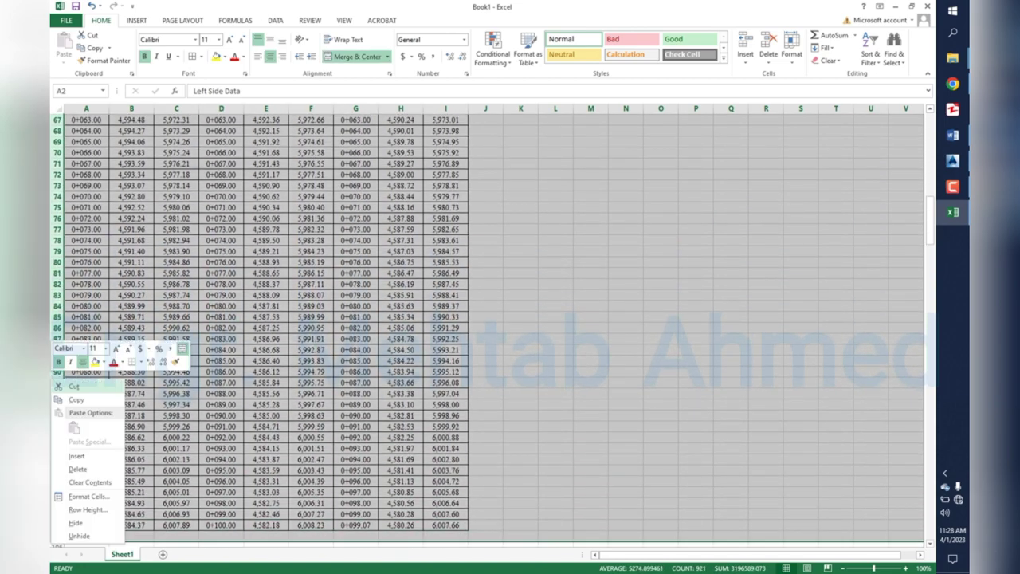
left_click(67, 510)
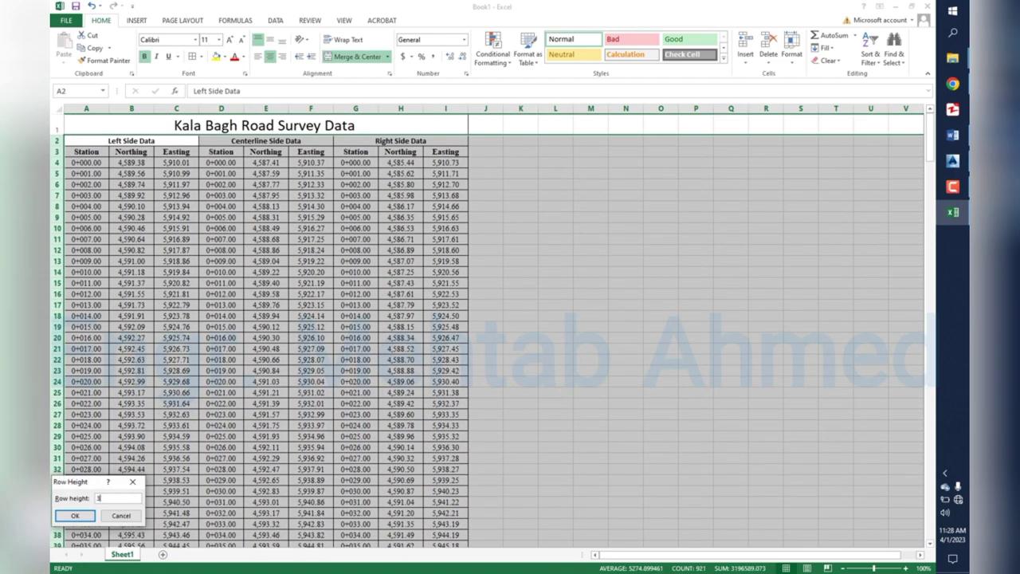
type("0")
key("Return")
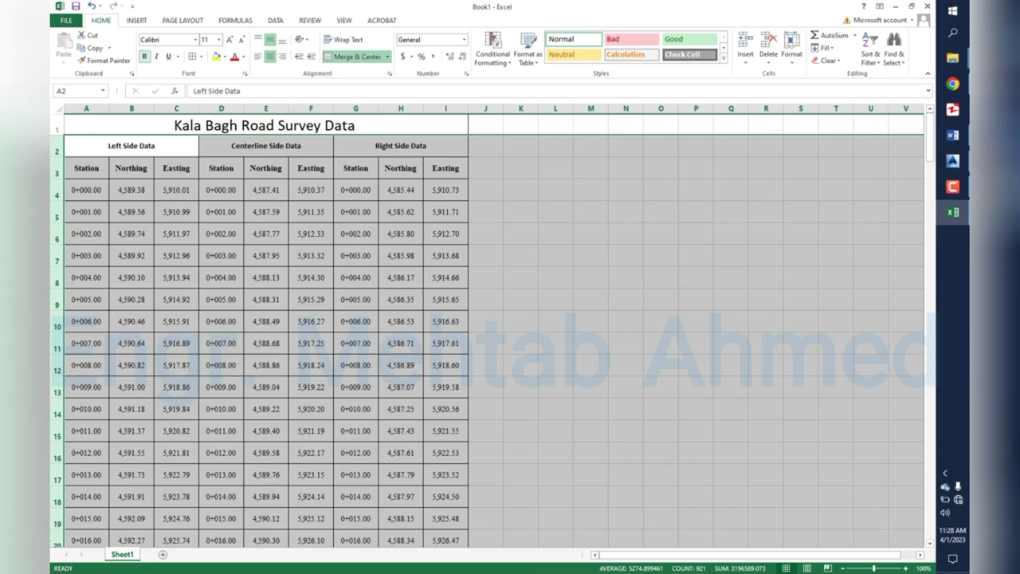
key("ctrl+b")
Give the Left Side Data block an outside border and a yellow fill.
left_click(521, 276)
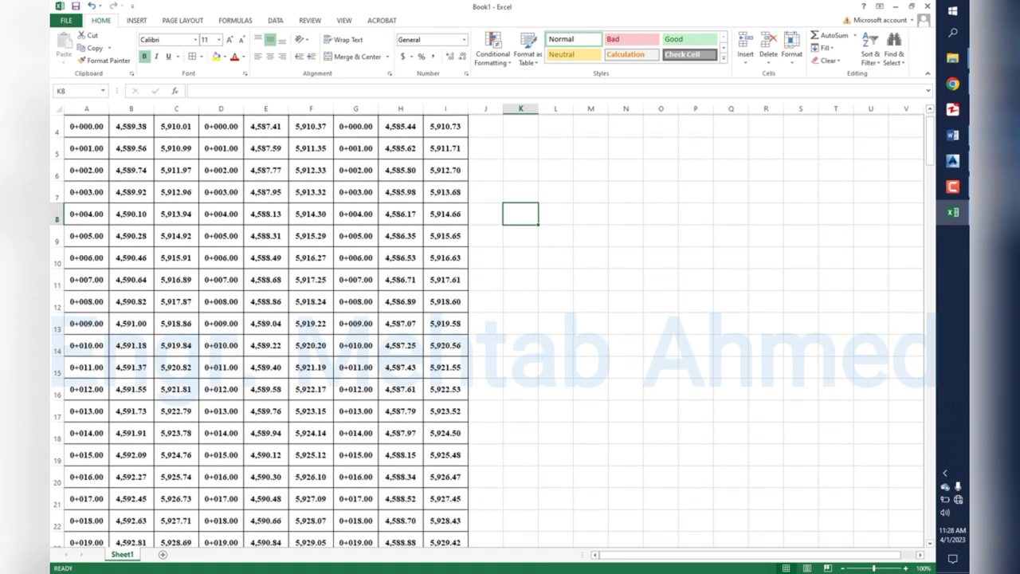
mouse_move(86, 146)
left_mouse_down()
mouse_move(176, 168)
mouse_move(191, 503)
mouse_move(191, 483)
left_mouse_up()
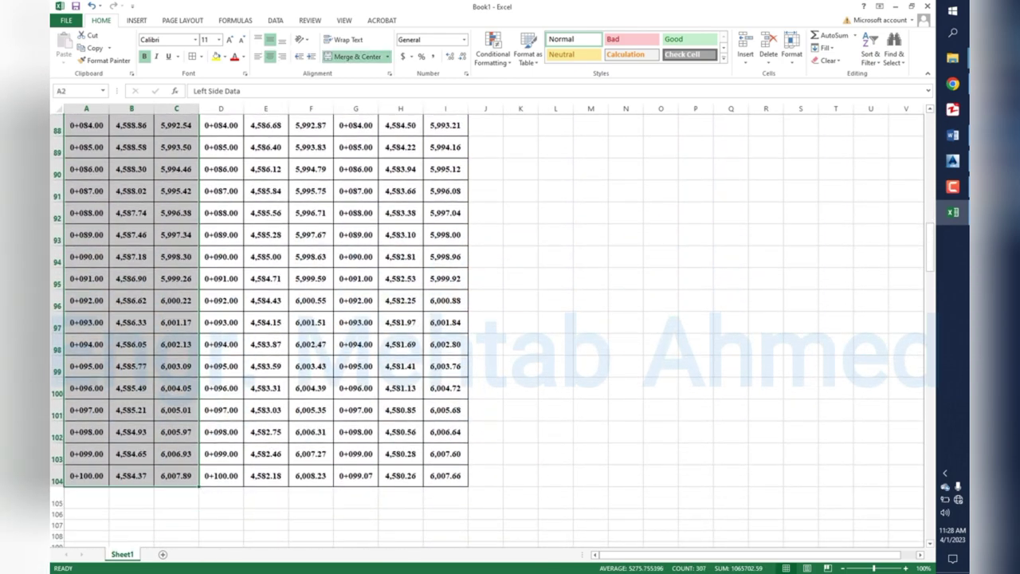
left_click(200, 56)
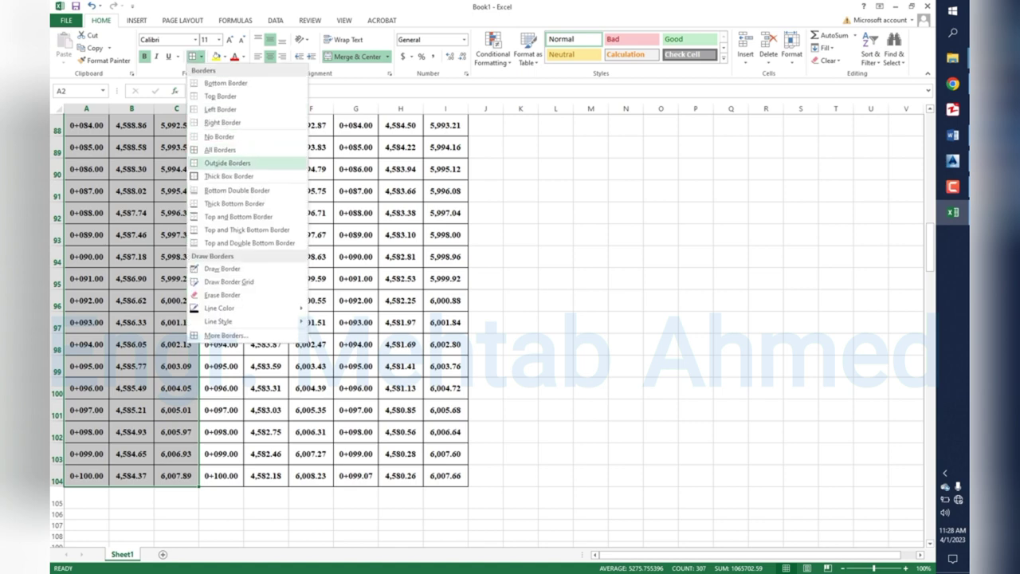
left_click(231, 176)
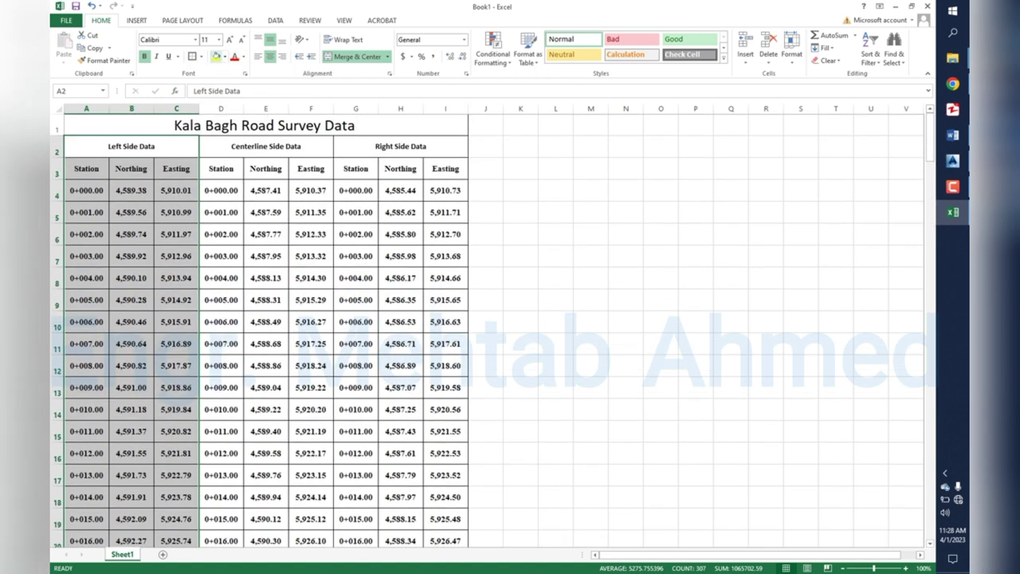
left_click(216, 56)
Fill the Centerline Side Data columns orange.
mouse_move(266, 146)
left_mouse_down()
mouse_move(334, 530)
mouse_move(335, 508)
left_mouse_up()
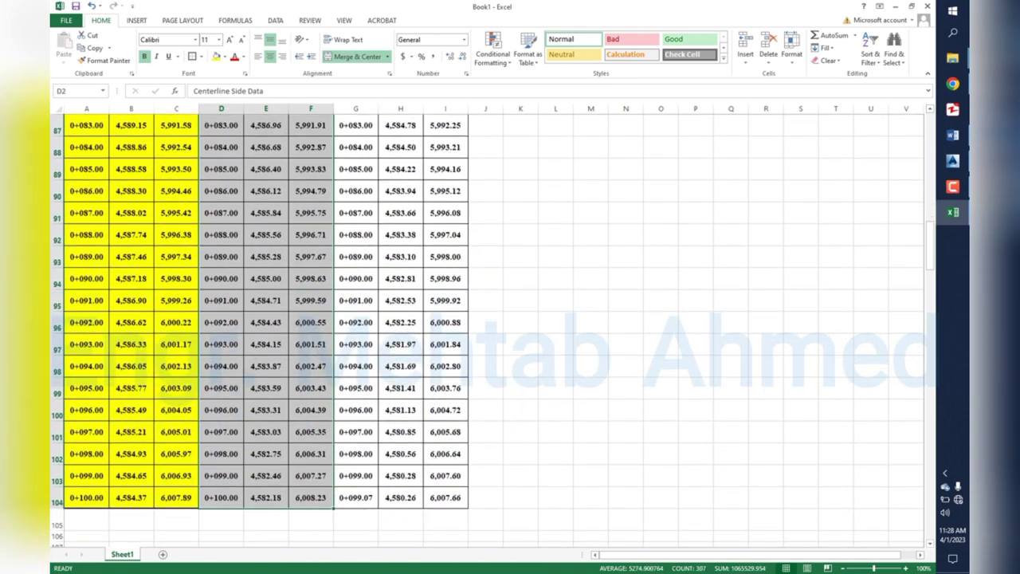
scroll(334, 319, "up", 20)
left_click(226, 57)
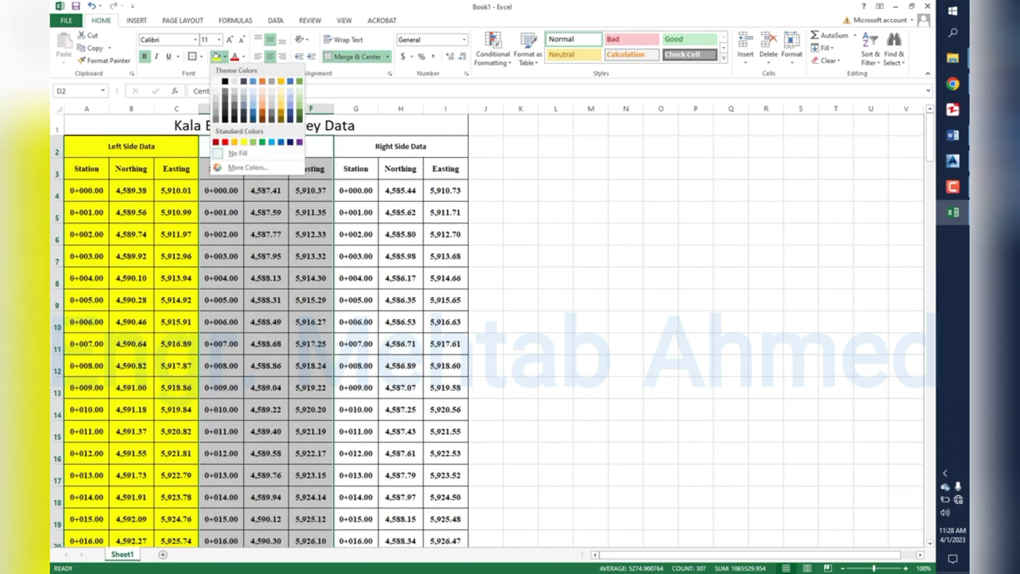
left_click(262, 94)
left_click_drag(400, 146, 469, 532)
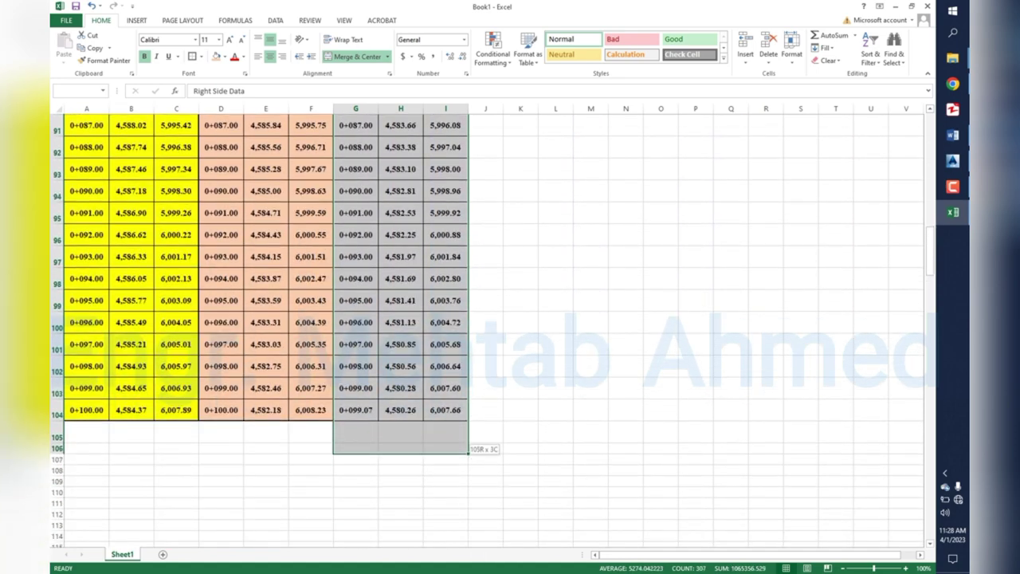
left_click_drag(468, 532, 470, 416)
Fill the Right Side Data columns G2:I104 grey.
scroll(470, 418, "up", 20)
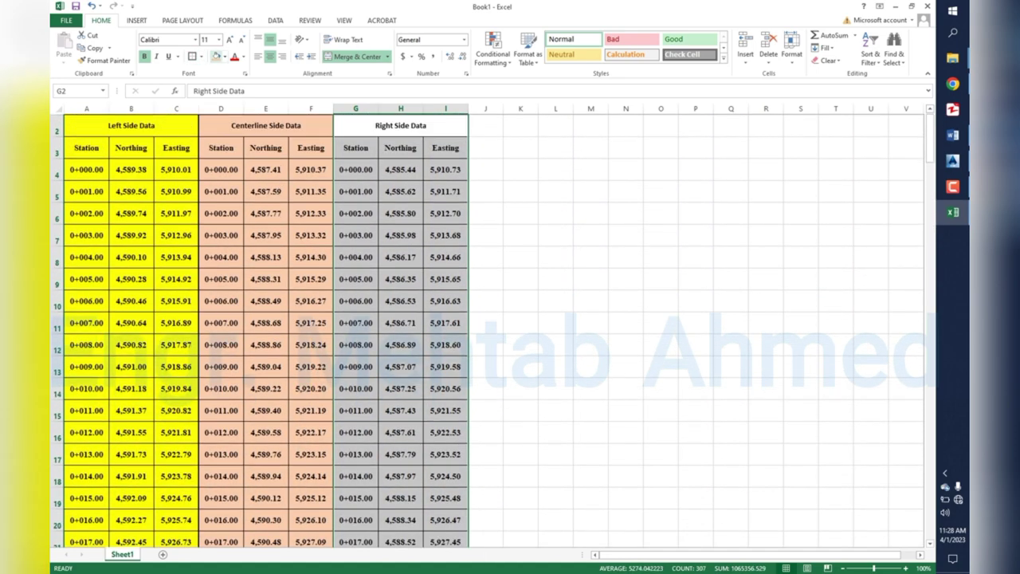
scroll(359, 239, "up", 3)
left_click(224, 56)
left_click(215, 89)
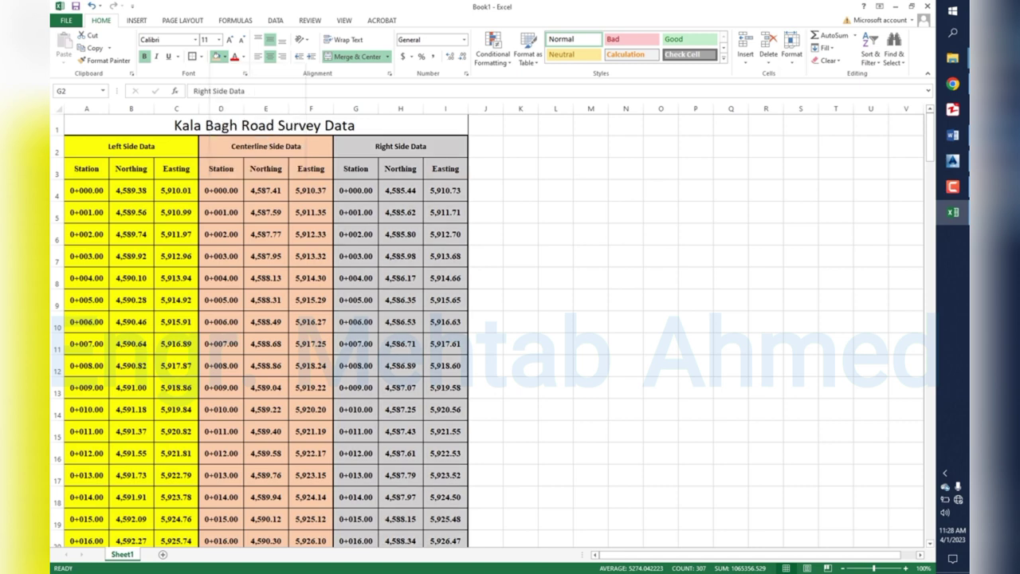
left_click(590, 343)
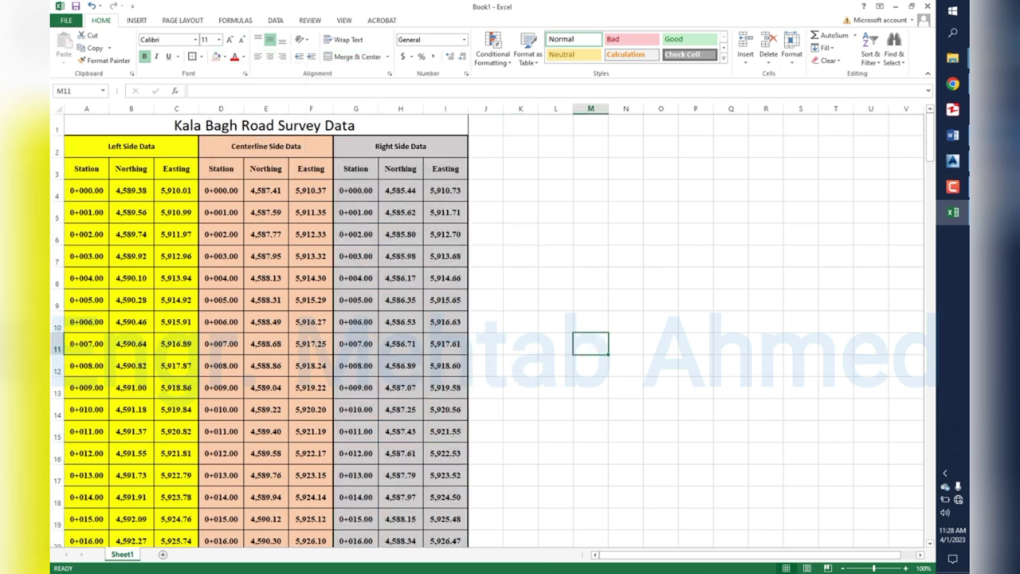
Fill the side-title row A2:I2 light blue and the column header row A3:I3 dark grey.
left_click_drag(86, 146, 446, 145)
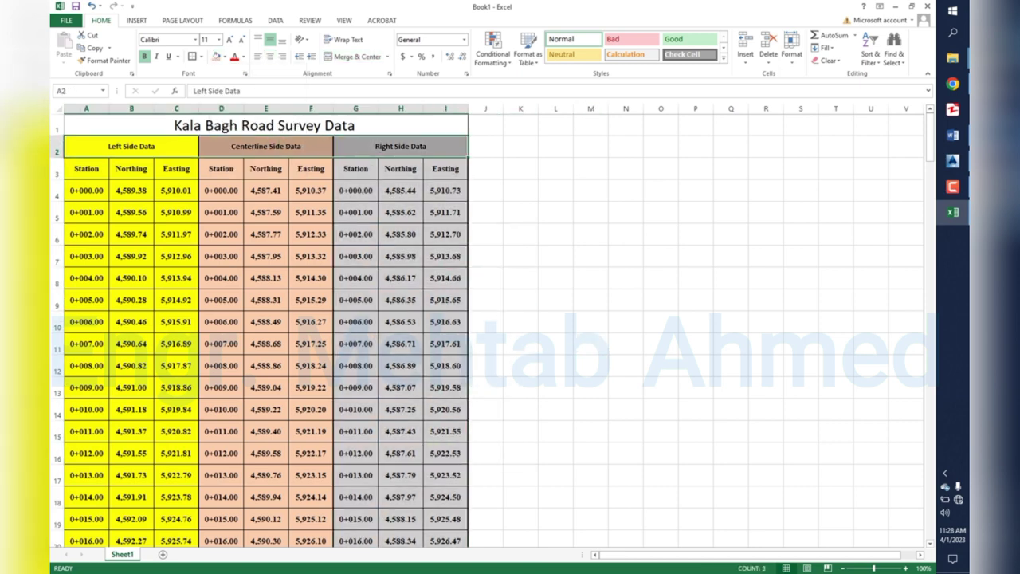
left_click(225, 57)
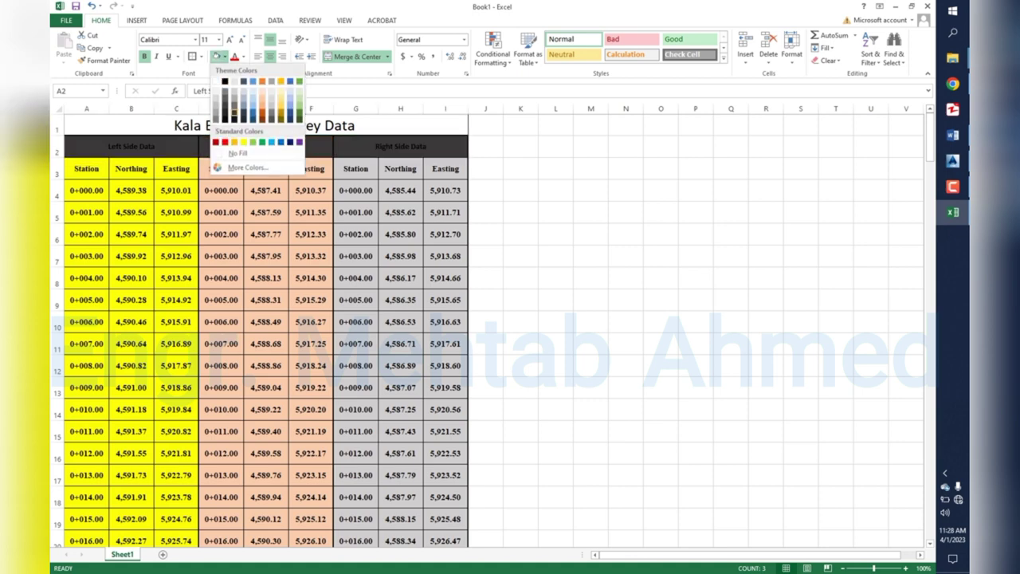
left_click(252, 90)
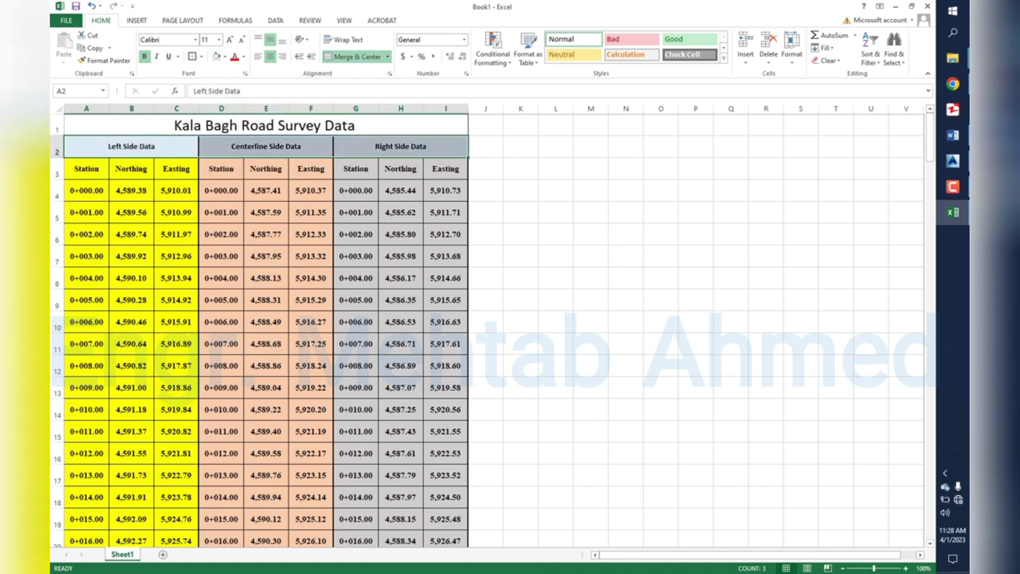
left_click_drag(86, 168, 446, 168)
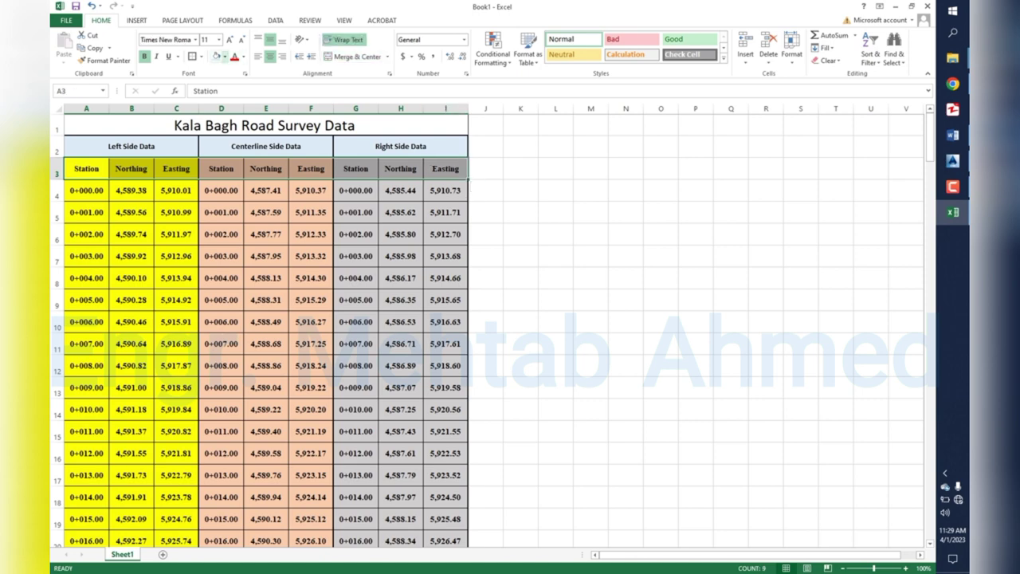
left_click(225, 57)
left_click(223, 90)
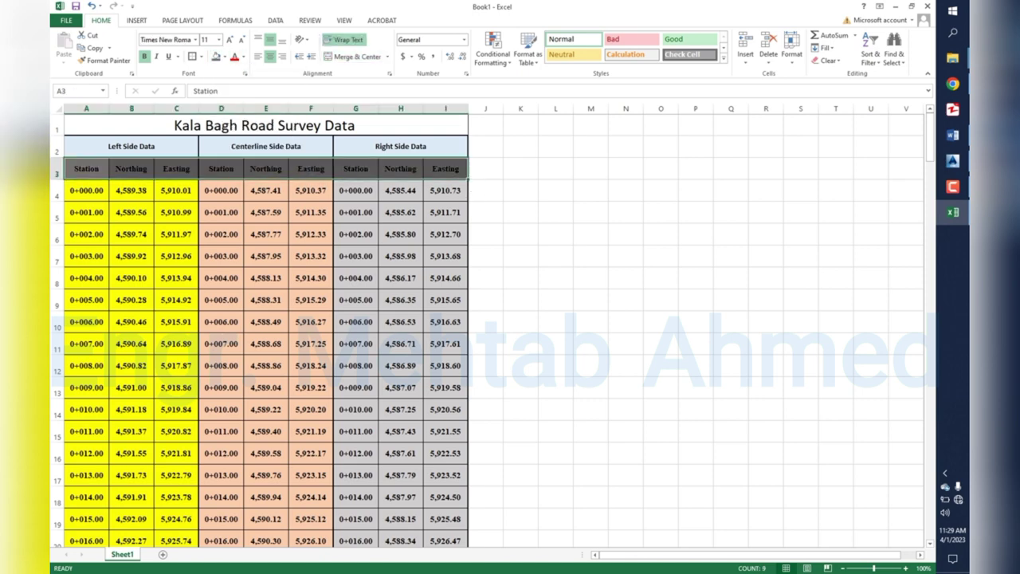
left_click(625, 300)
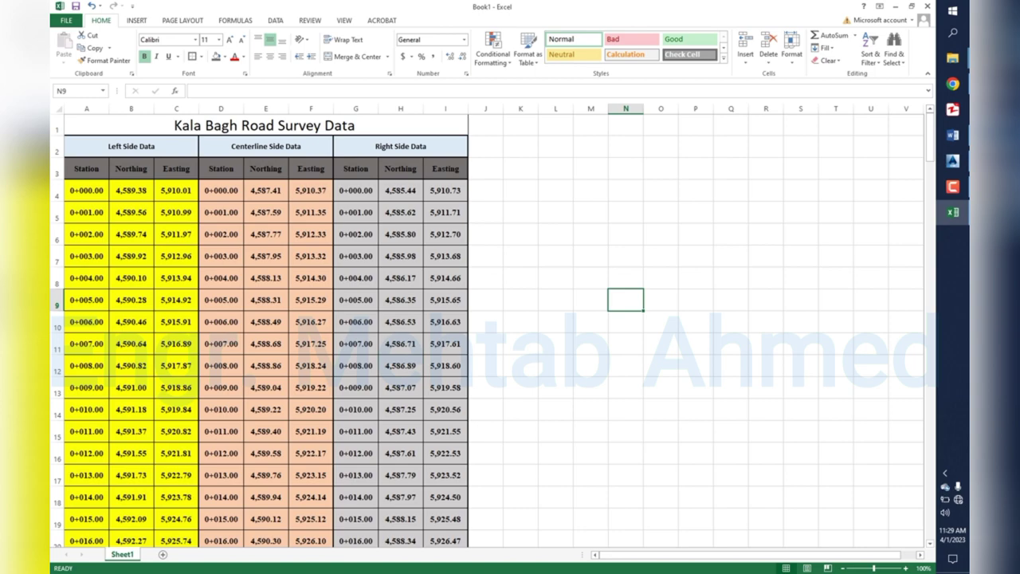
scroll(494, 327, "down", 5)
scroll(494, 327, "down", 5)
scroll(494, 327, "down", 5)
scroll(494, 327, "down", 6)
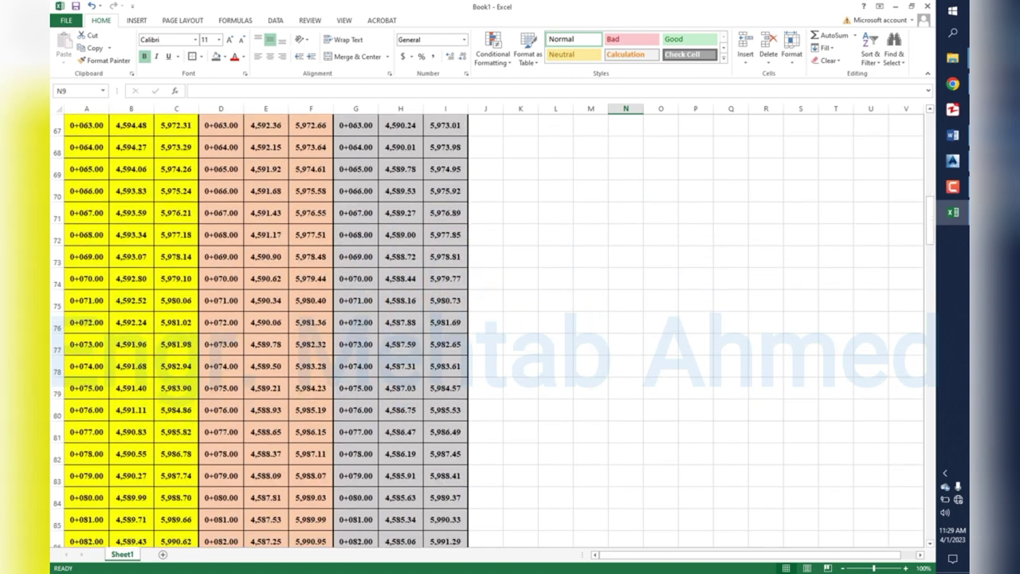
scroll(495, 327, "down", 8)
scroll(494, 327, "down", 6)
scroll(494, 327, "up", 5)
scroll(495, 327, "up", 6)
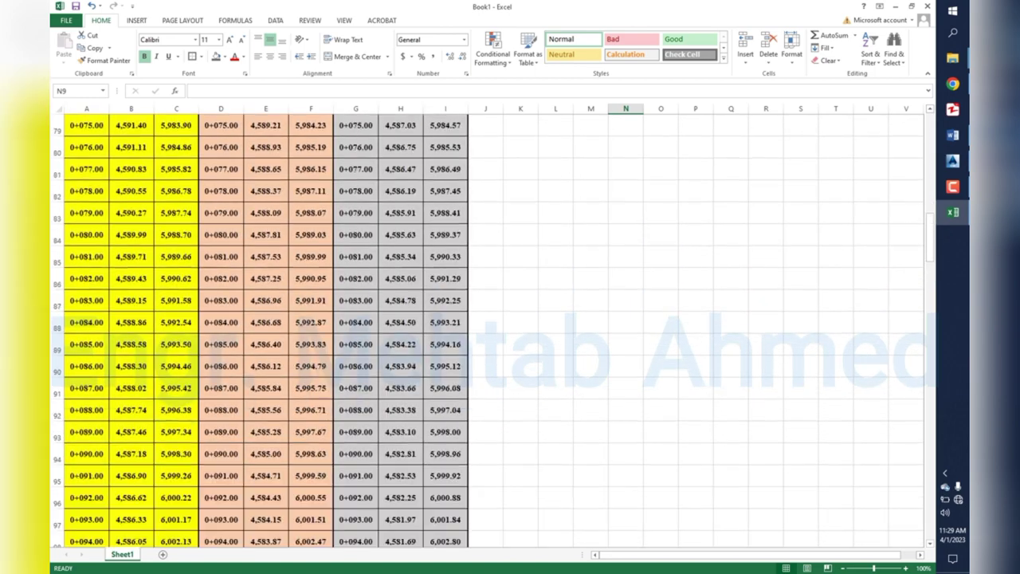
scroll(494, 327, "up", 7)
scroll(495, 327, "up", 9)
scroll(494, 326, "up", 7)
scroll(494, 327, "up", 3)
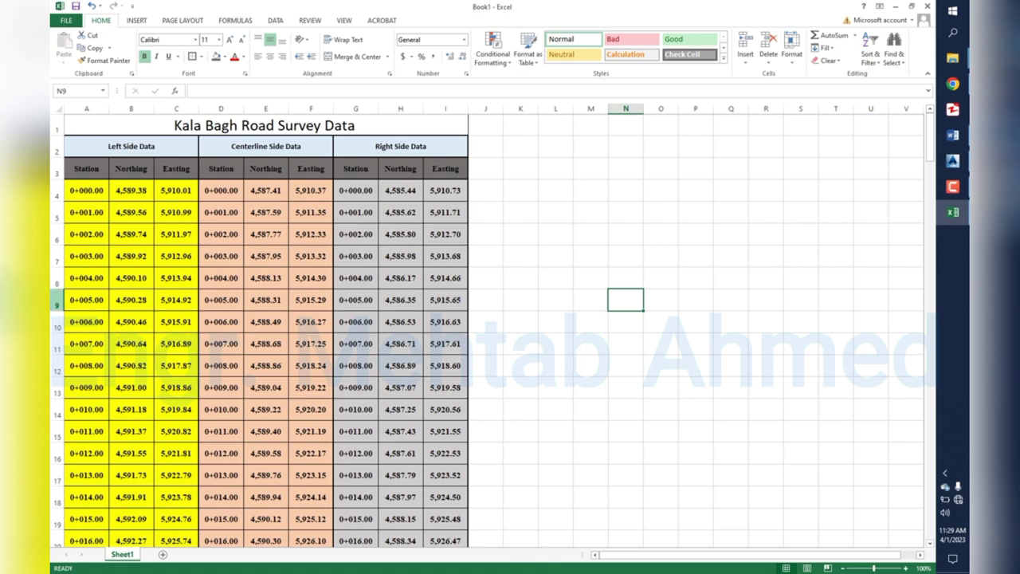
Select the station 0+005.00 row across columns A to I and copy it.
left_click(57, 304)
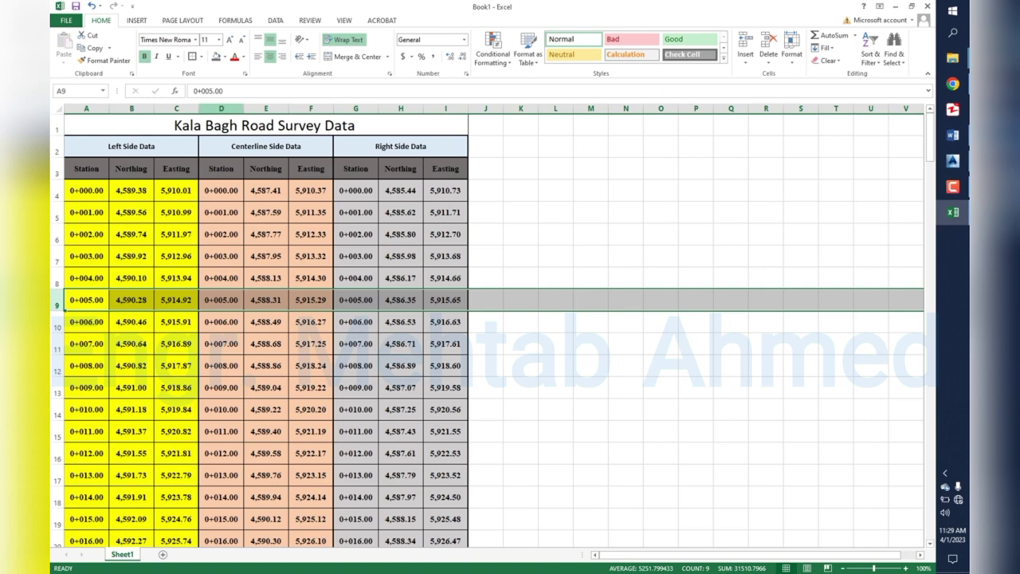
left_click(221, 108)
left_click(556, 234)
left_click_drag(86, 299, 445, 300)
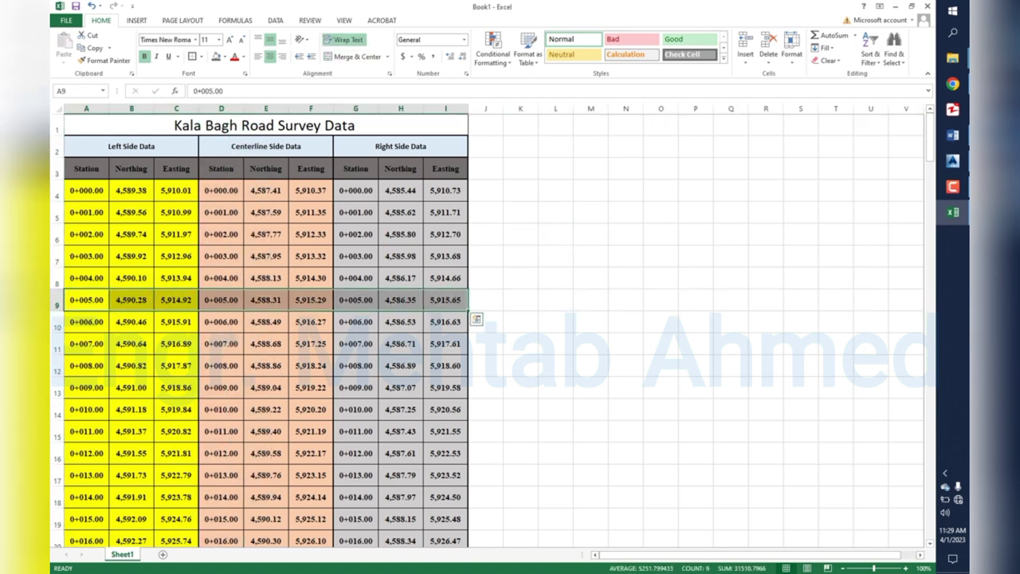
key("alt+Tab")
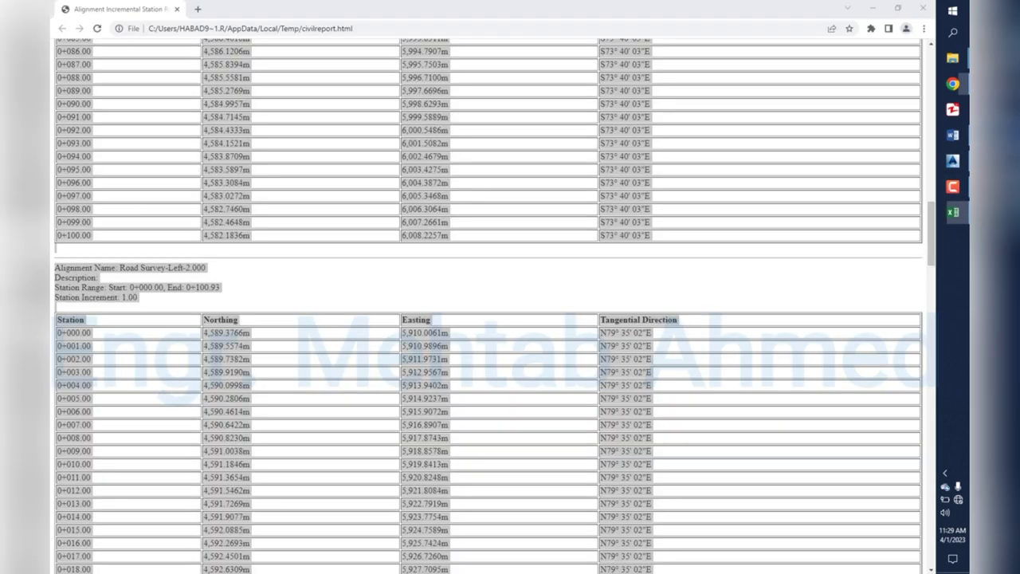
Switch to AutoCAD Civil 3D and close the Create Reports dialog.
left_click(953, 160)
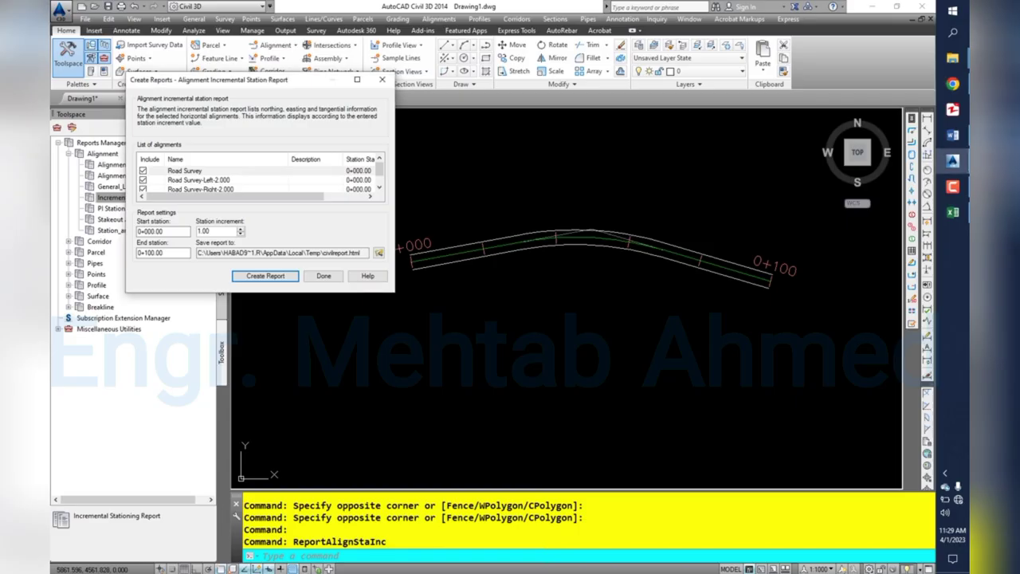
key("Return")
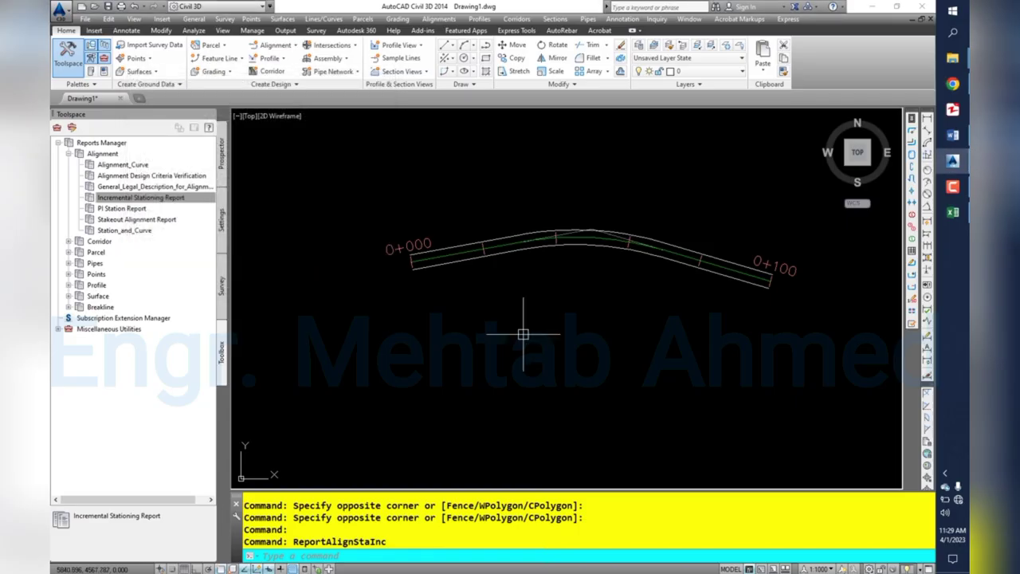
left_click(470, 375)
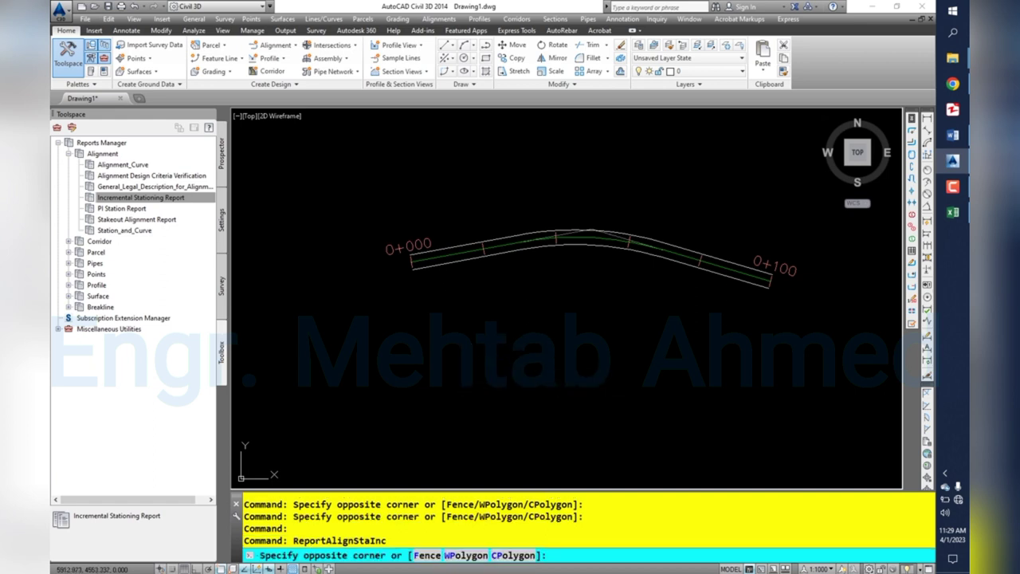
key("Escape")
key("Escape")
key("Escape")
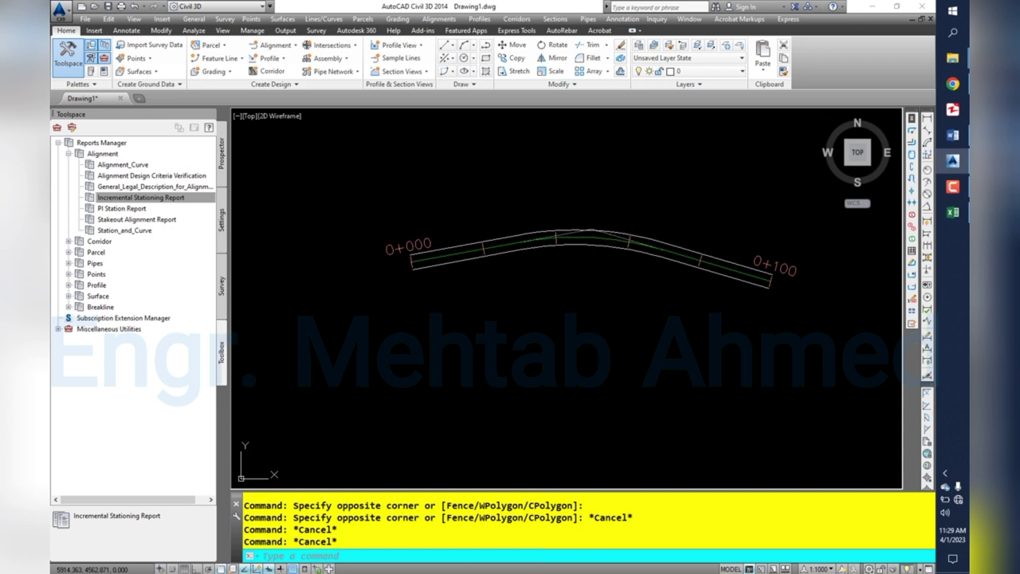
Paste the copied 0+005.00 station row into the drawing near the alignment.
key("ctrl+v")
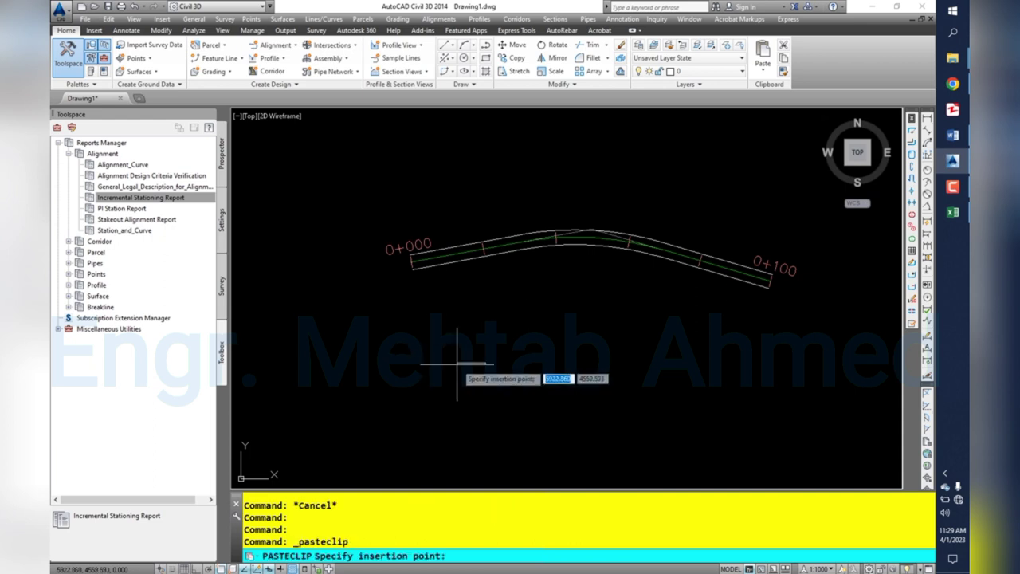
left_click(462, 347)
scroll(465, 355, "up", 4)
type("SC")
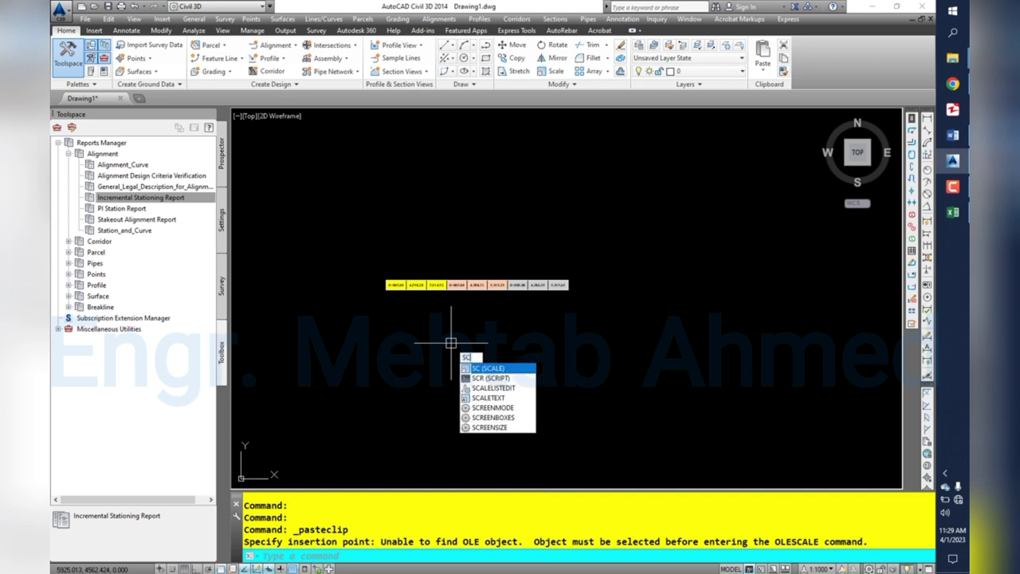
Scale the pasted station strip by a factor of 5 from a base point on it.
key("Return")
left_click(396, 297)
key("Return")
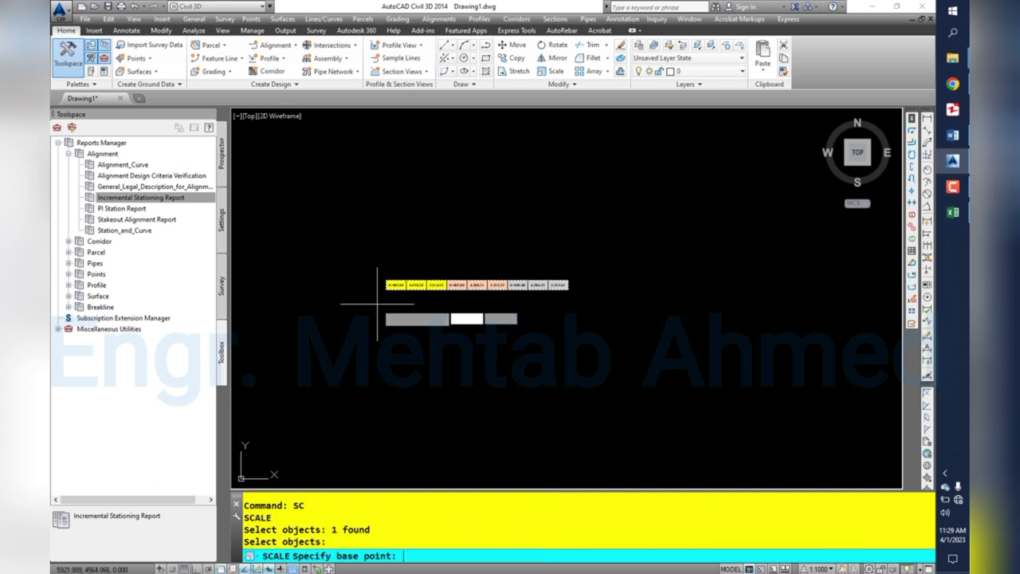
left_click(389, 286)
type("5")
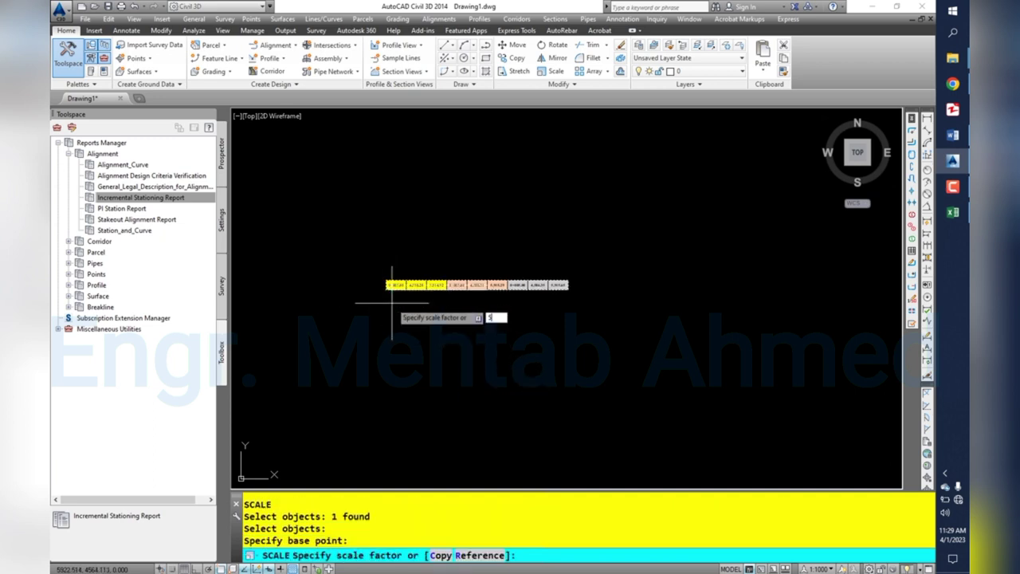
key("Return")
scroll(394, 293, "down", 5)
scroll(431, 291, "up", 2)
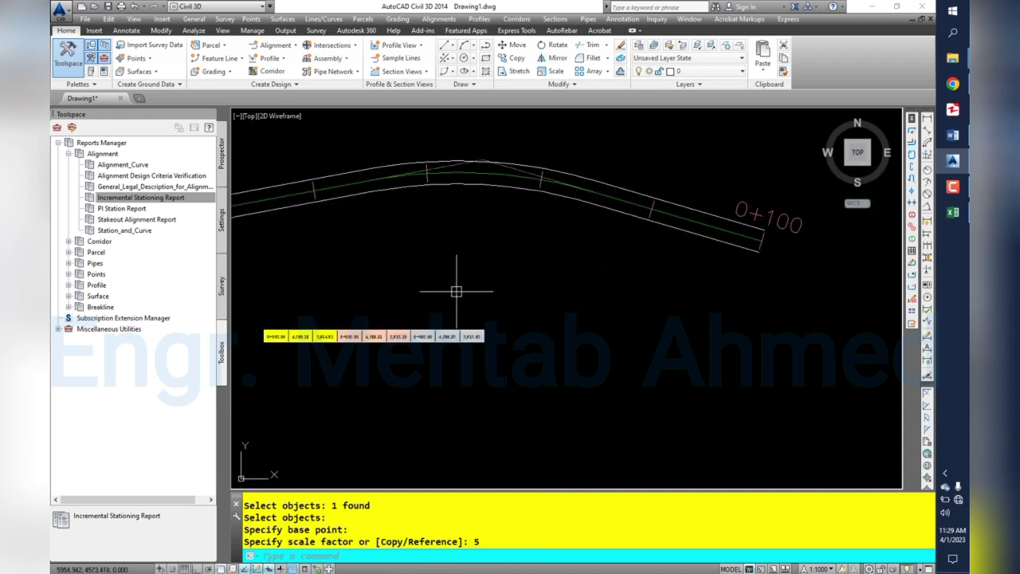
scroll(458, 303, "up", 2)
scroll(430, 299, "down", 4)
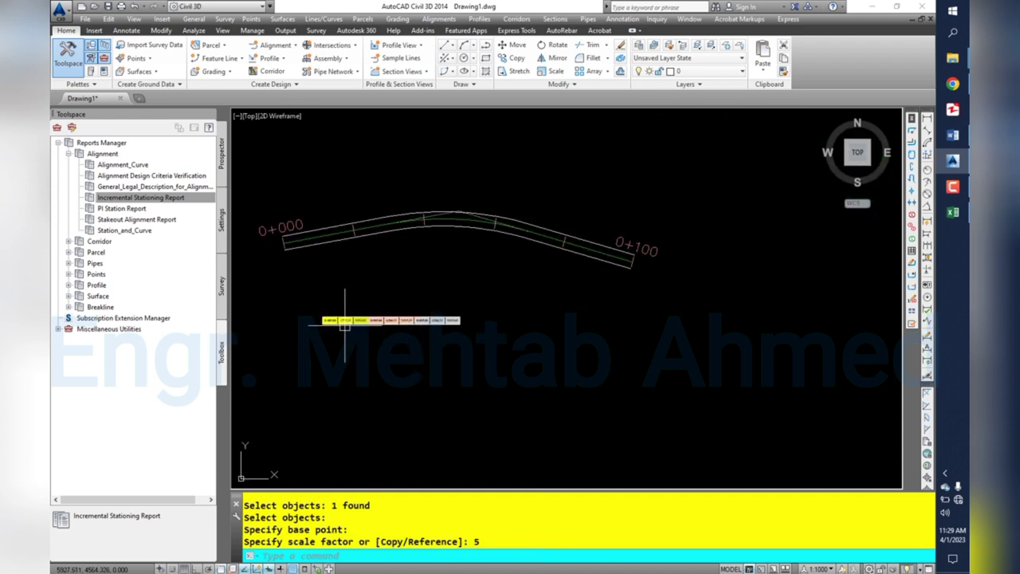
scroll(344, 320, "up", 4)
scroll(394, 324, "down", 4)
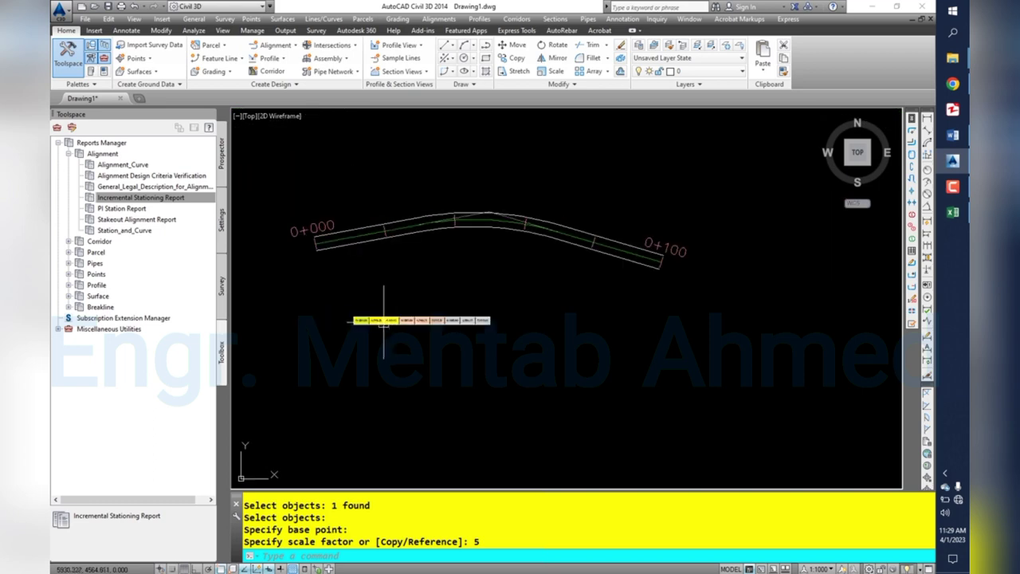
scroll(382, 320, "up", 3)
scroll(387, 312, "down", 2)
scroll(410, 318, "down", 2)
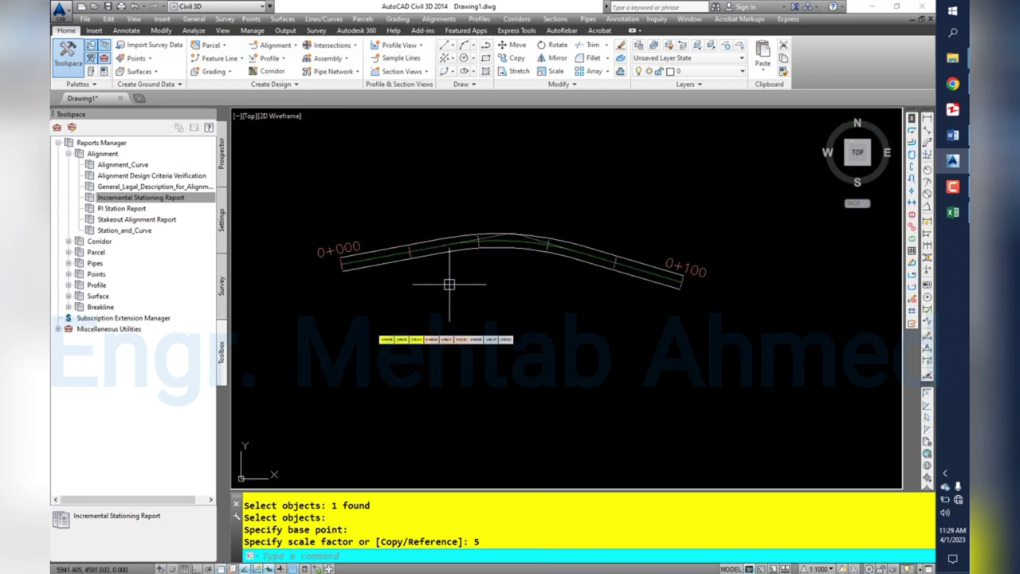
scroll(413, 254, "up", 2)
scroll(407, 267, "down", 2)
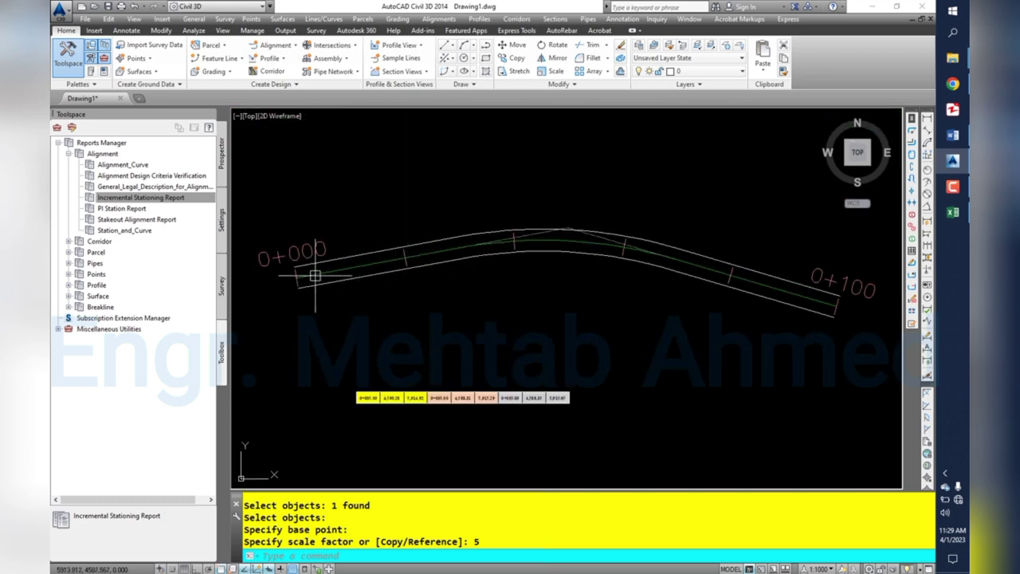
scroll(297, 276, "up", 3)
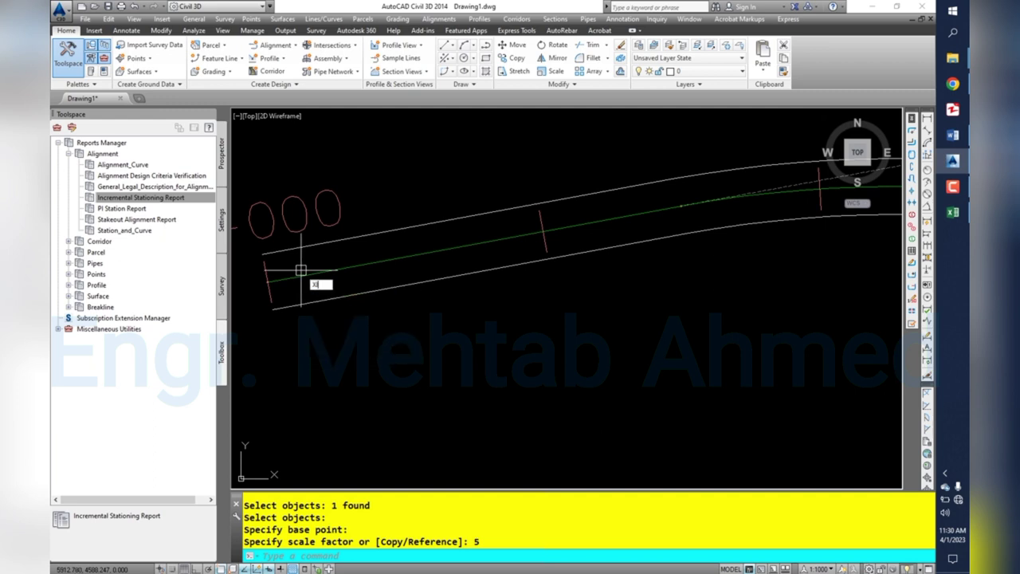
Draw a construction line across the alignment start.
key("Return")
scroll(291, 269, "up", 2)
left_click(270, 257)
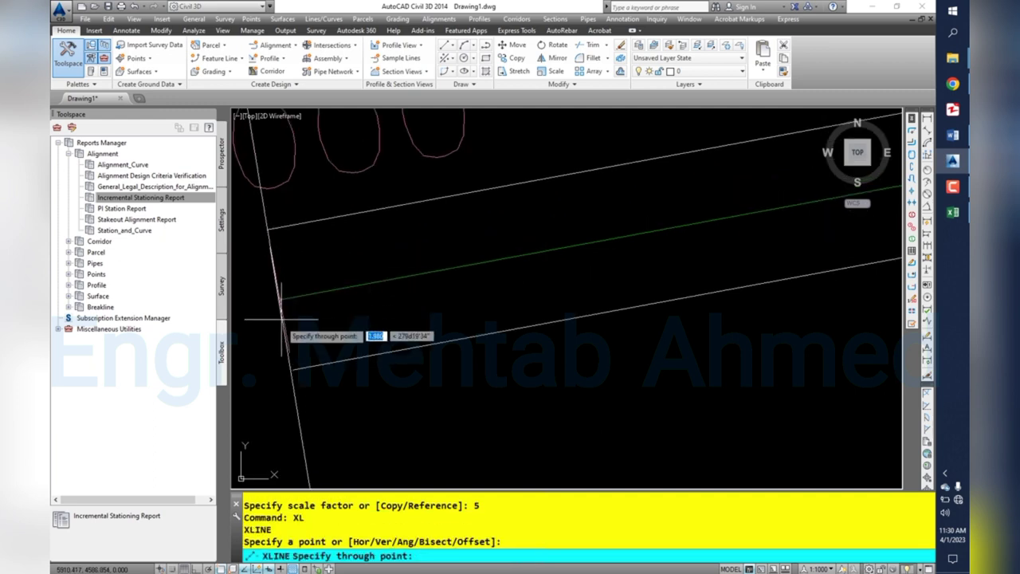
left_click(291, 347)
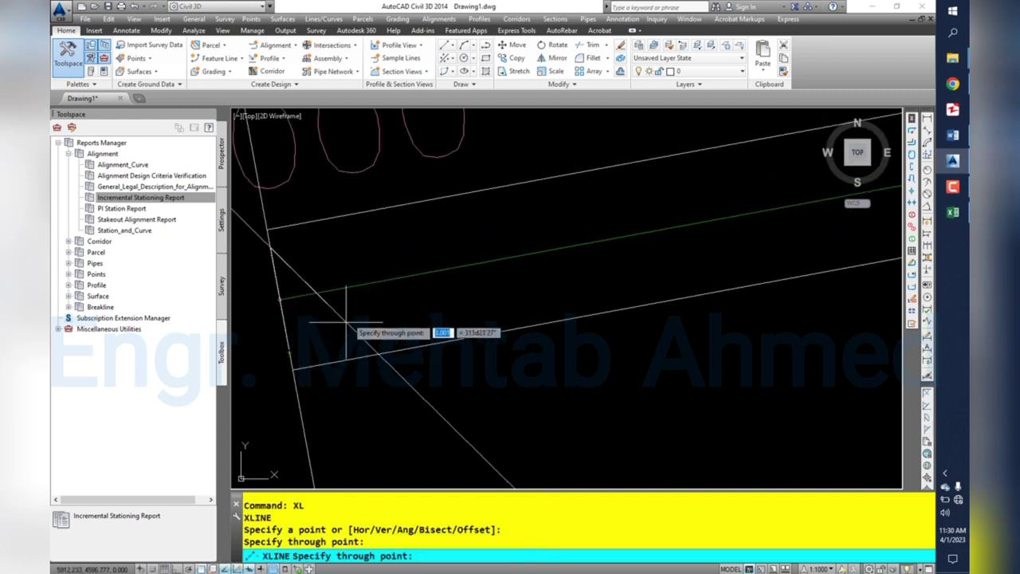
key("Escape")
key("Escape")
key("Escape")
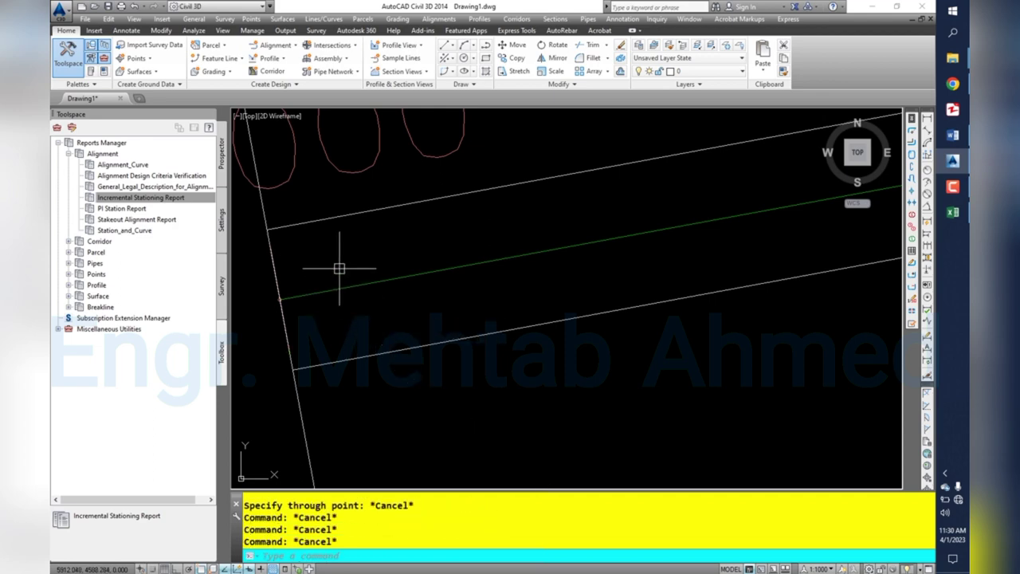
Offset the construction line 5 units along the alignment.
type("o")
key("Return")
key("F1")
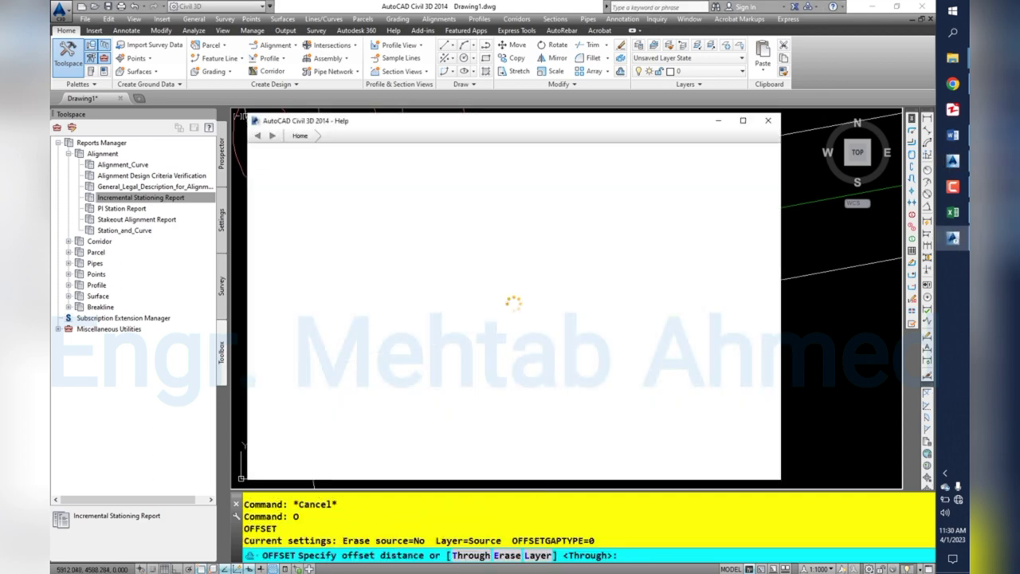
key("alt+F4")
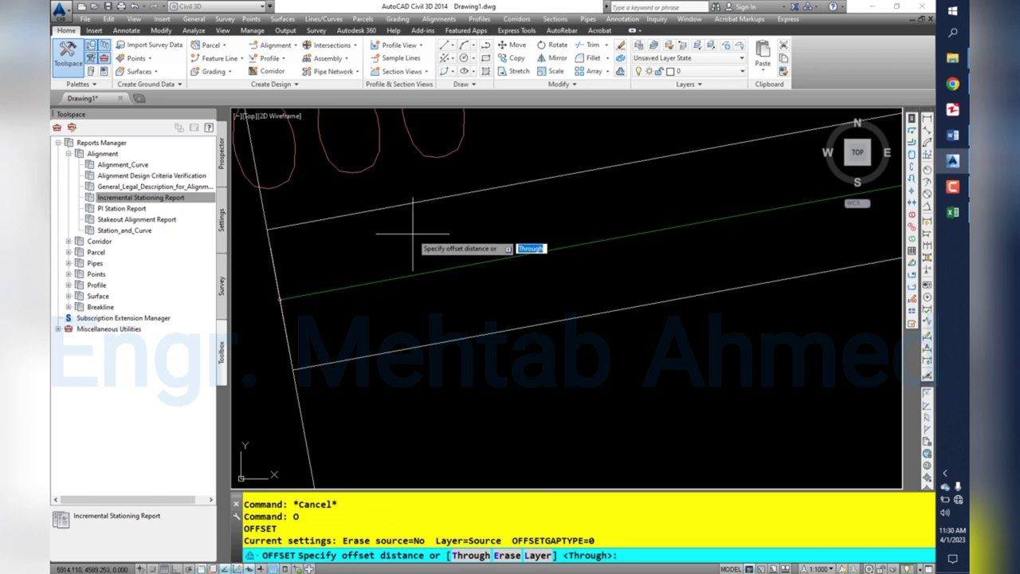
key("Escape")
key("Escape")
key("Escape")
key("Escape")
key("Escape")
type("o")
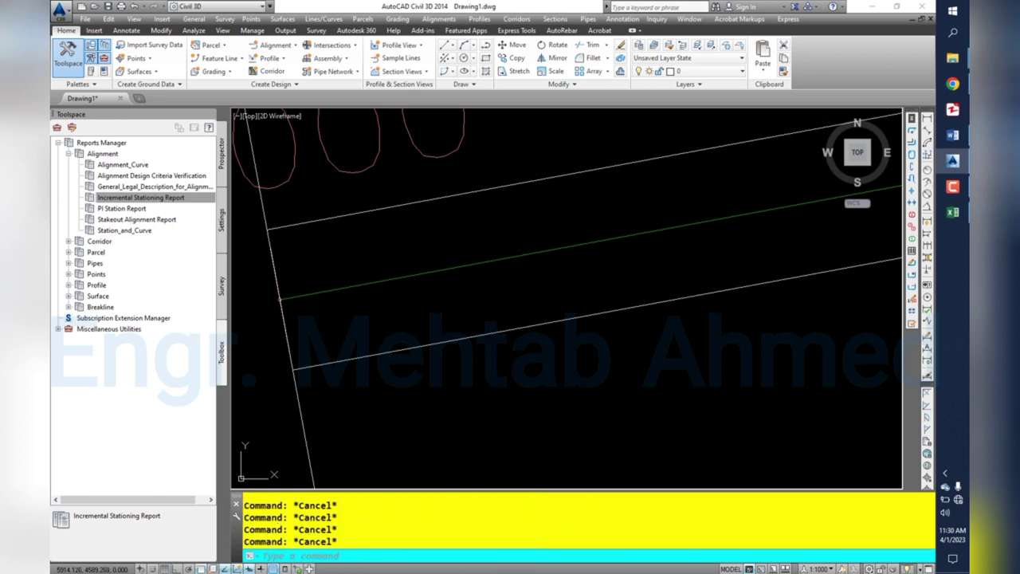
key("Return")
key("Return")
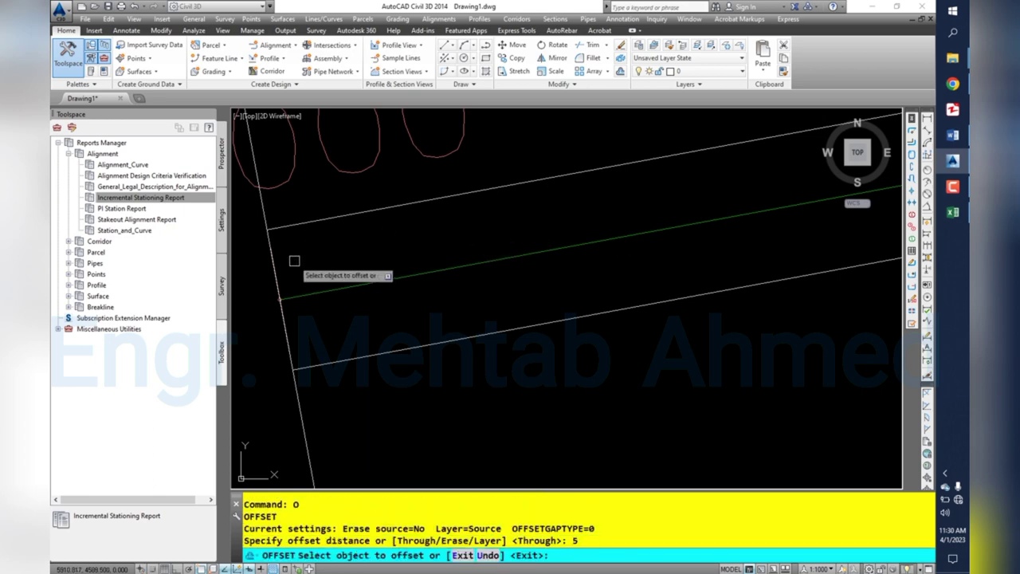
left_click(275, 271)
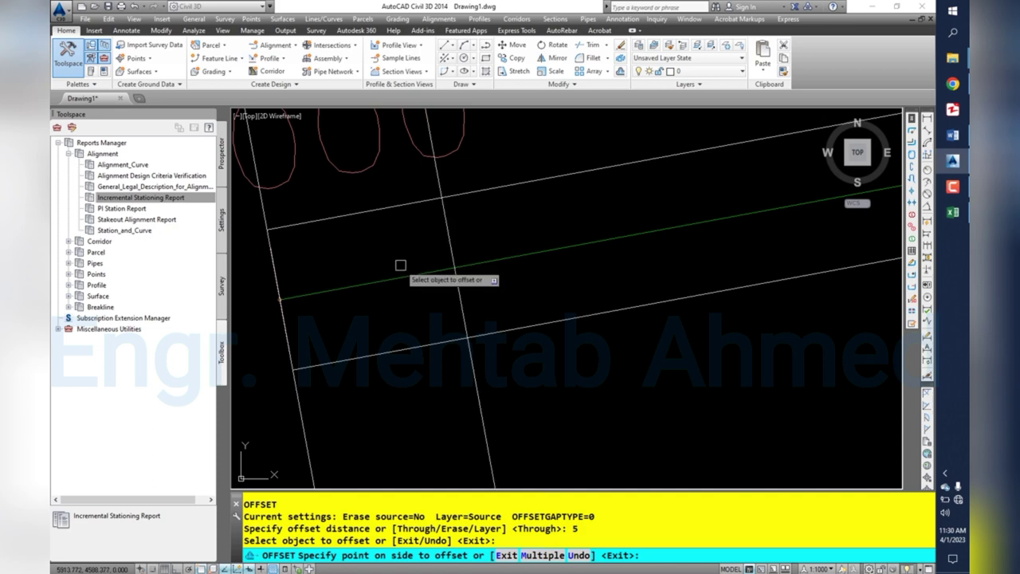
left_click(477, 294)
key("Escape")
key("Escape")
key("Escape")
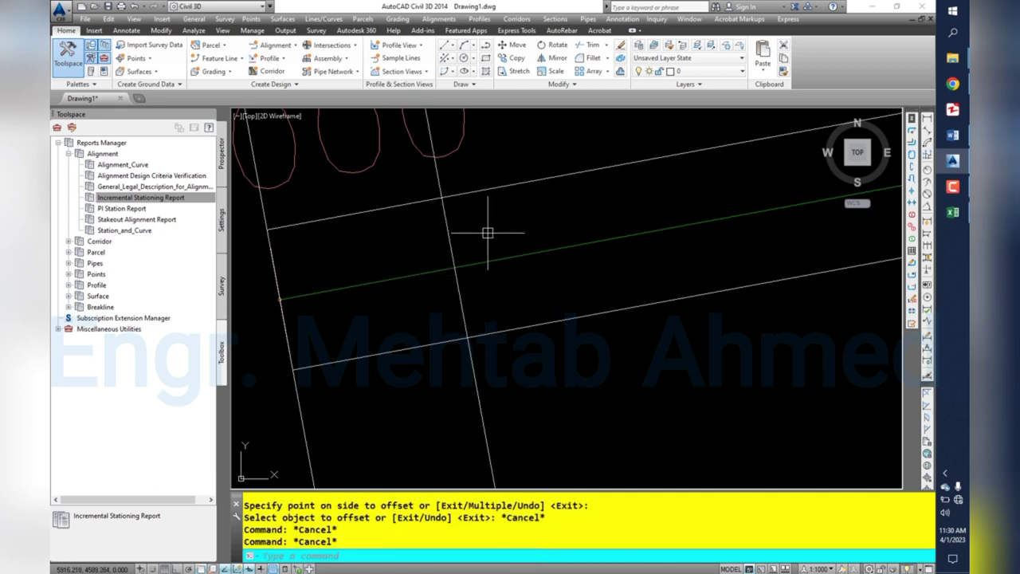
Query the centerline crossing with ID, reading X 5915.285, Y 4588.314 to match the table.
type("d")
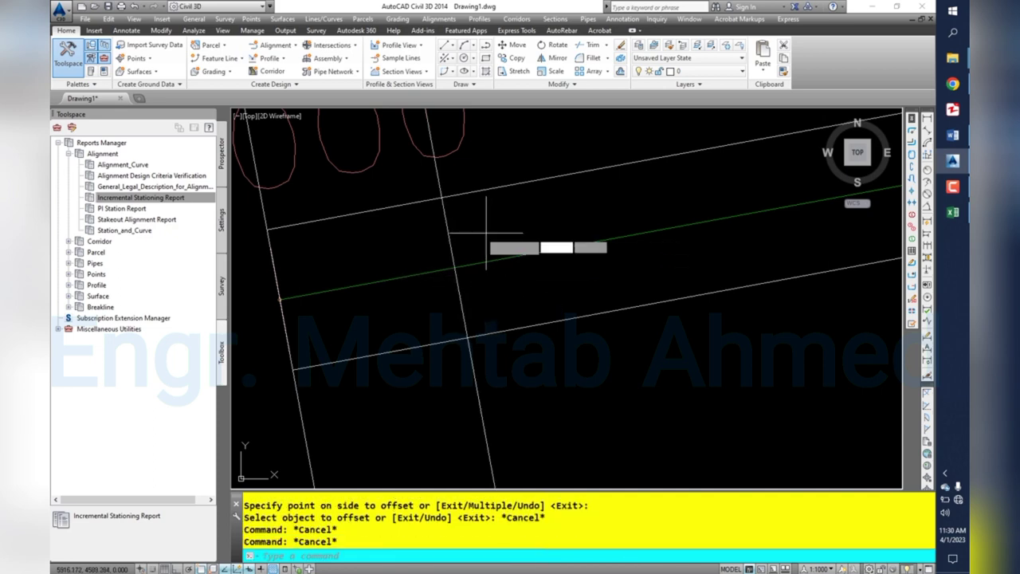
key("Return")
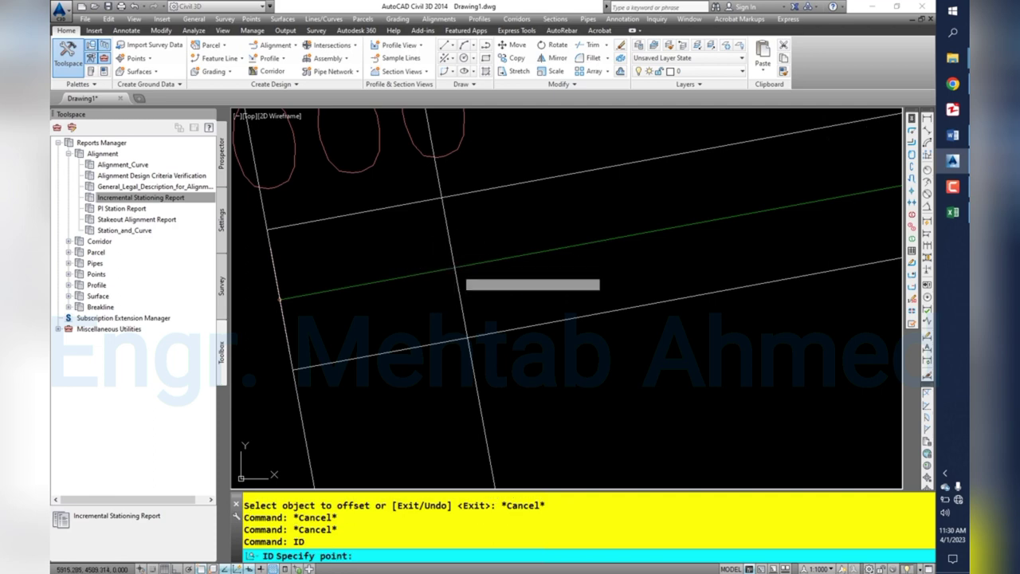
left_click(434, 405)
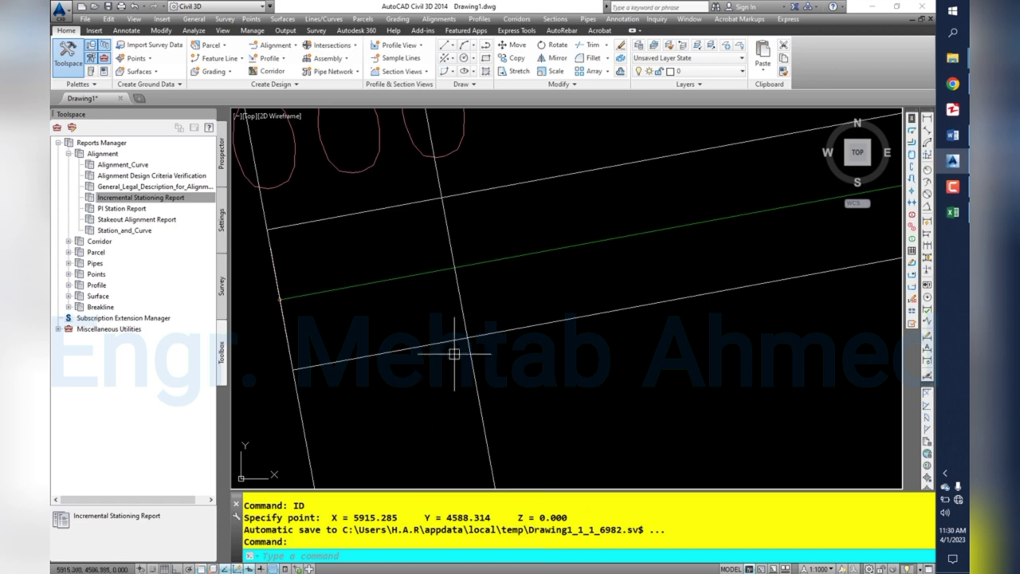
type("id")
key("Return")
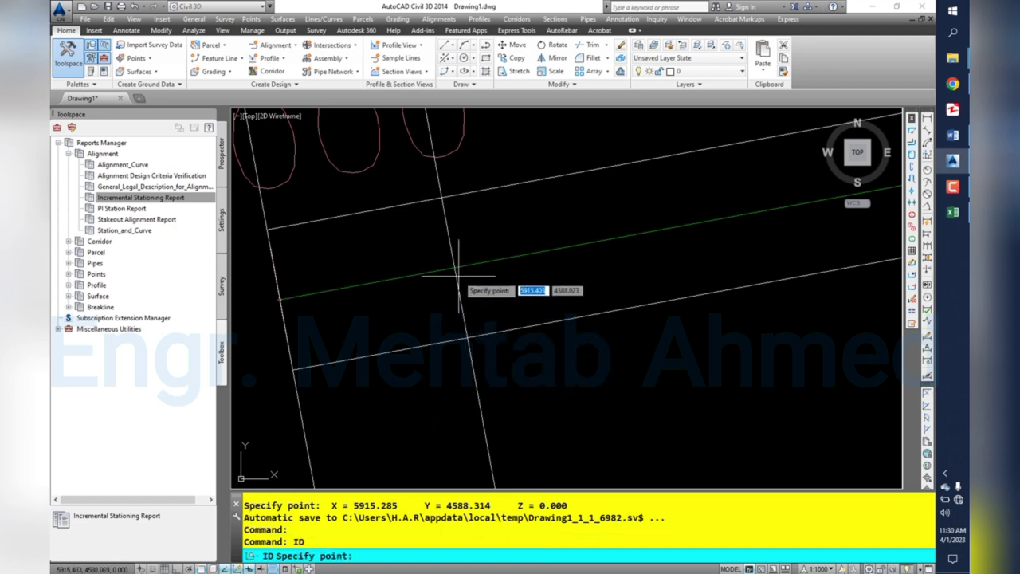
left_click(456, 271)
scroll(422, 365, "down", 2)
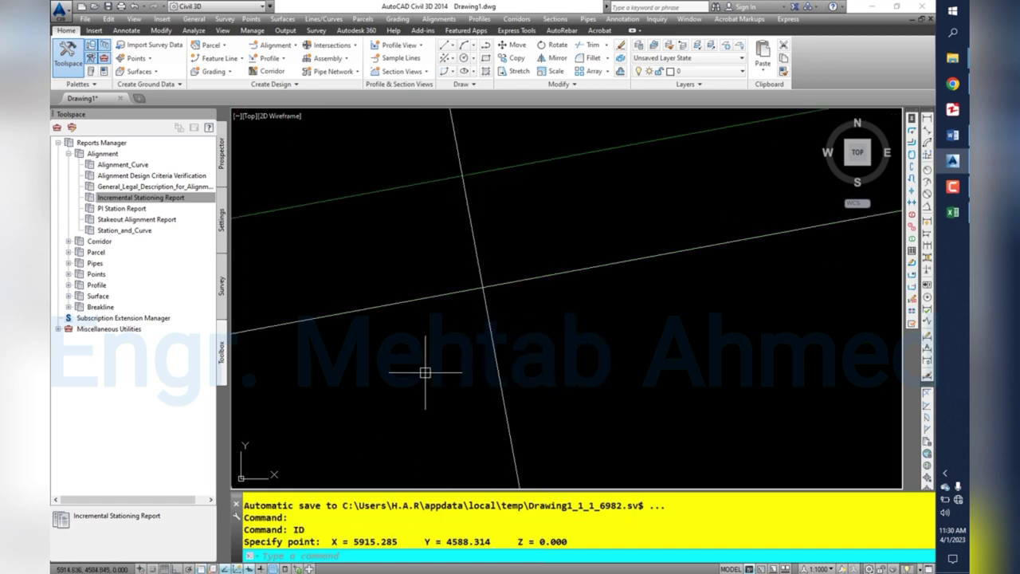
scroll(421, 343, "down", 3)
scroll(424, 387, "down", 2)
scroll(424, 386, "up", 4)
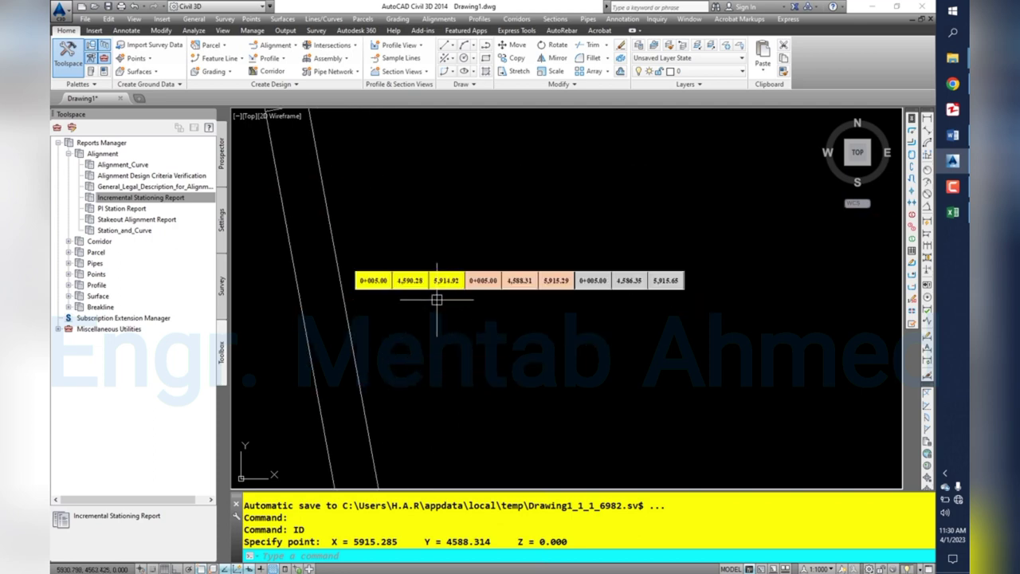
scroll(550, 279, "up", 2)
scroll(555, 284, "up", 2)
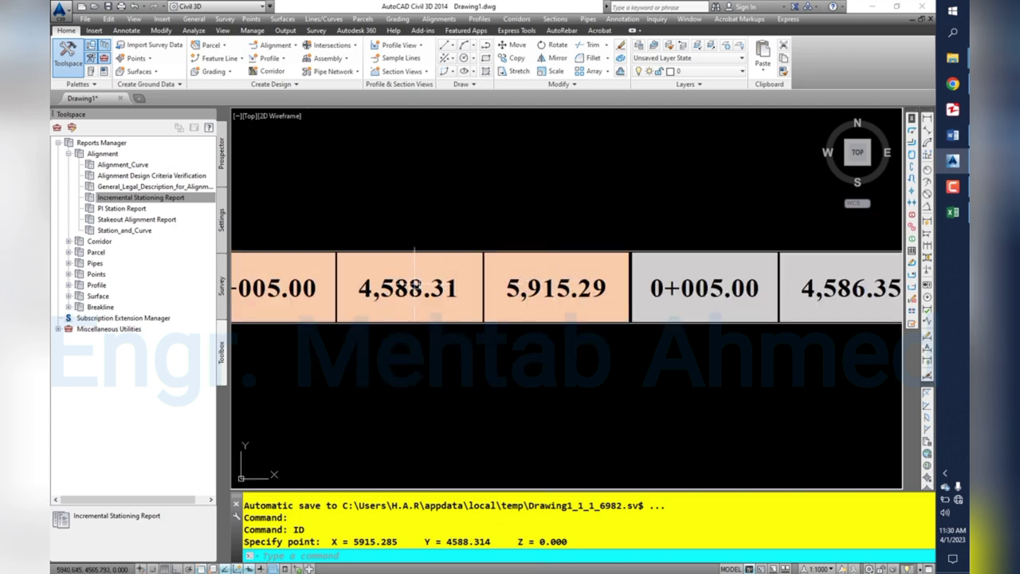
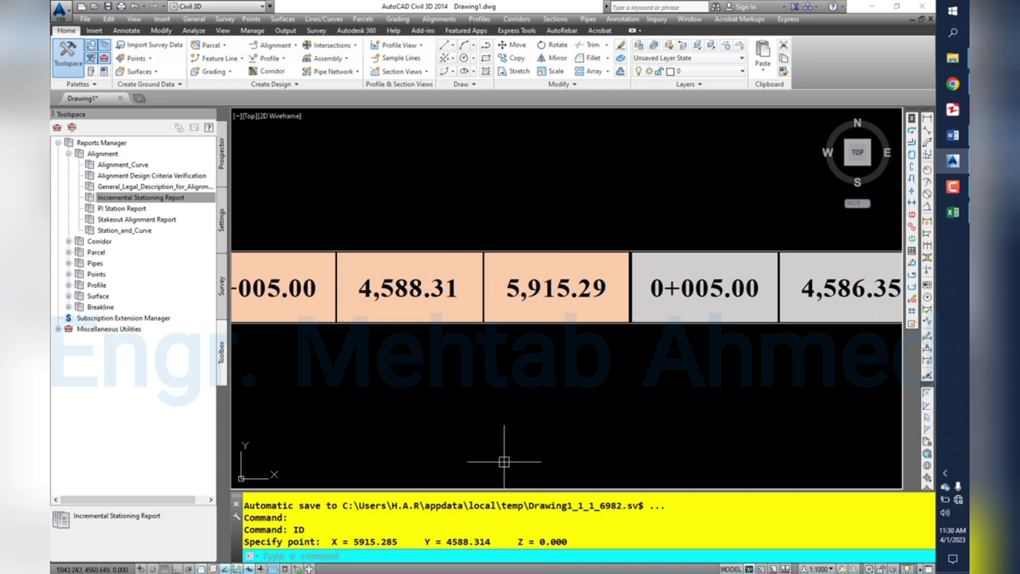
Use ID on the point near station 0+005 to read X 5914.924, Y 4590.281.
scroll(504, 461, "down", 5)
scroll(479, 398, "down", 2)
scroll(446, 343, "up", 4)
scroll(442, 329, "up", 2)
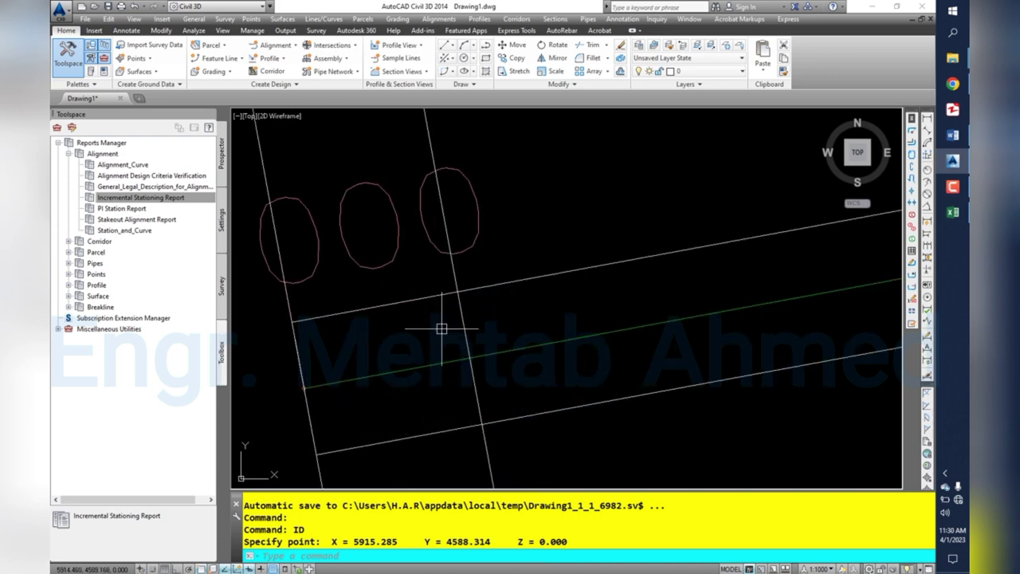
type("id")
key("Return")
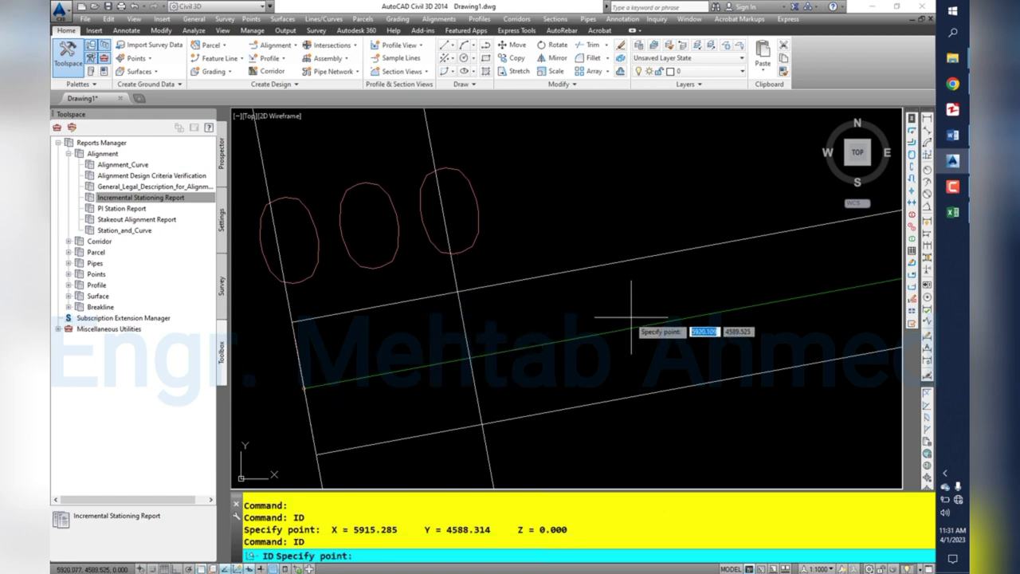
left_click(454, 291)
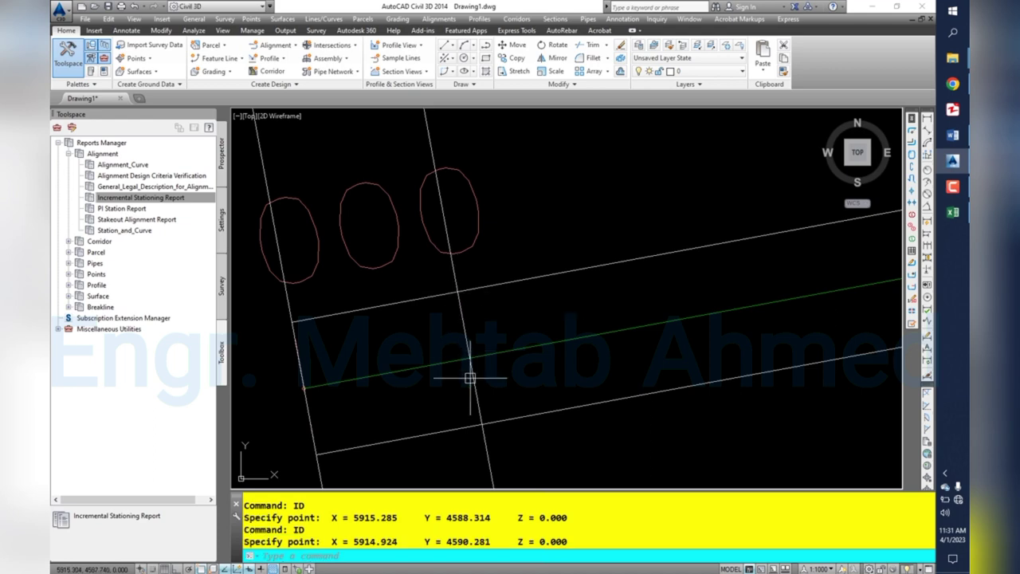
Zoom into the station table and compare those coordinates with the yellow 0+005.00 row.
scroll(479, 389, "up", 2)
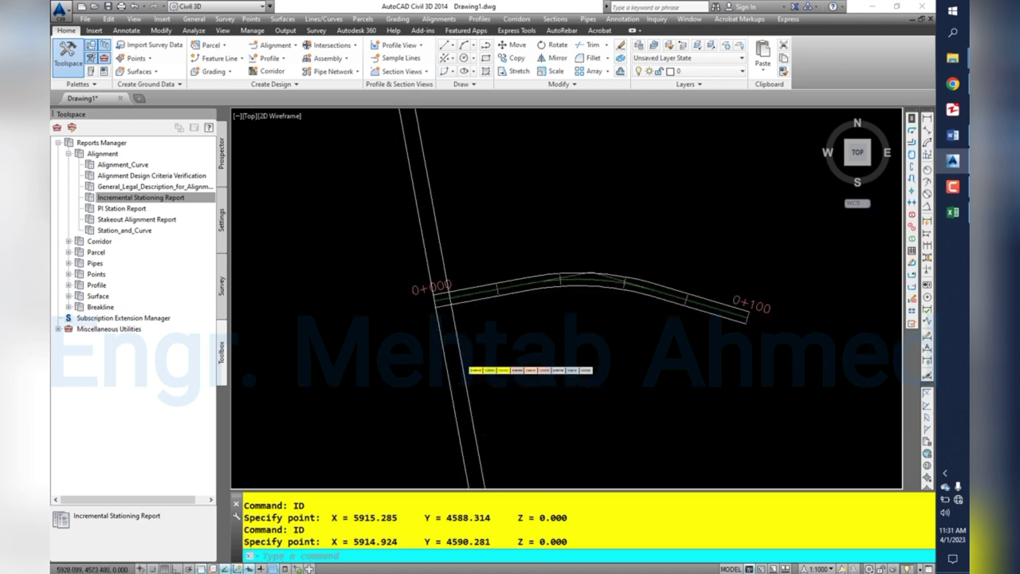
scroll(478, 389, "up", 4)
scroll(470, 390, "up", 3)
middle_click_drag(533, 405, 470, 407)
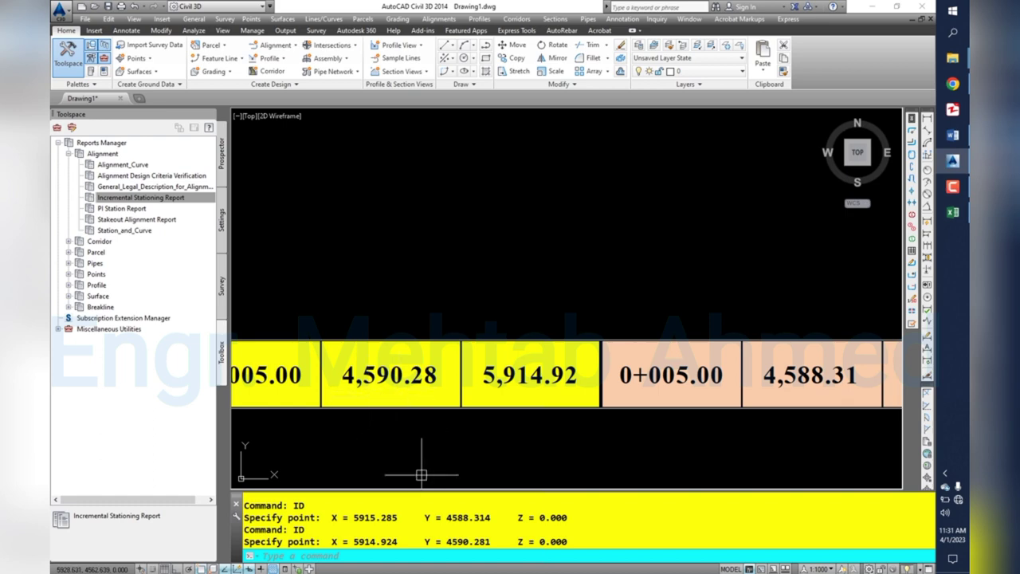
scroll(467, 375, "down", 5)
scroll(467, 358, "down", 2)
scroll(467, 358, "up", 5)
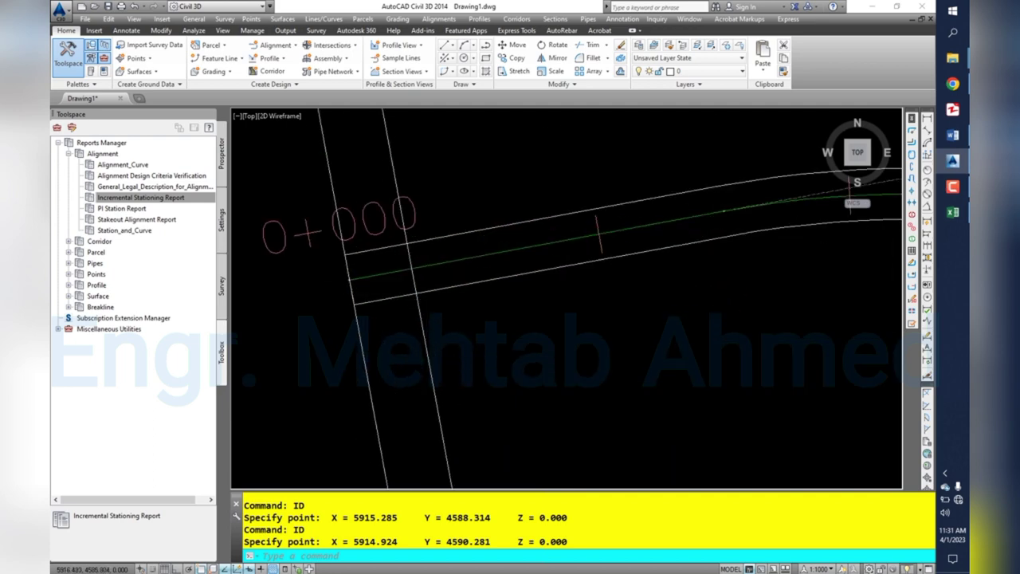
scroll(427, 304, "up", 3)
Run ID on the second intersection point, returning X 5915.647, Y 4586.347.
type("ID")
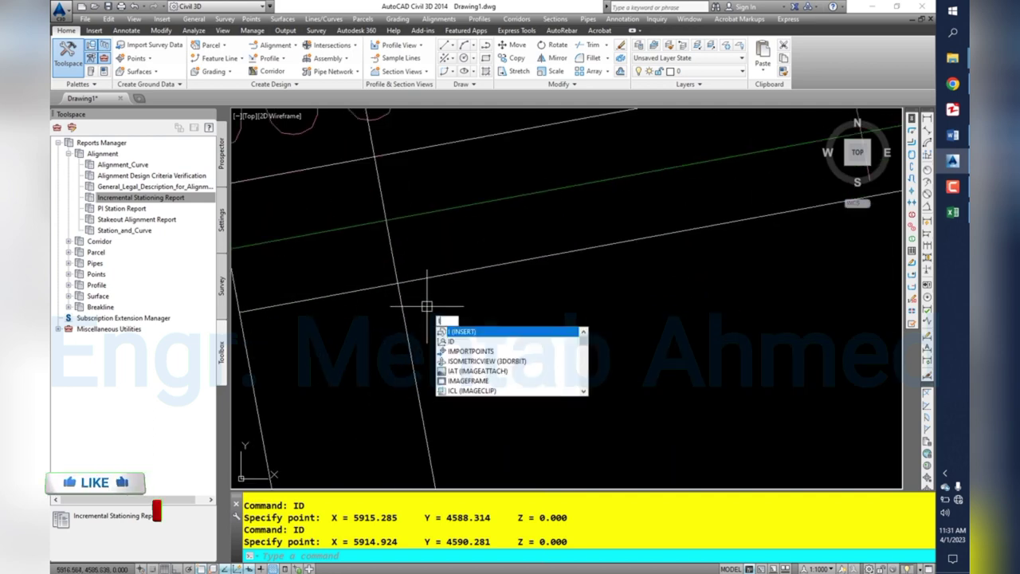
key("Return")
scroll(426, 304, "up", 3)
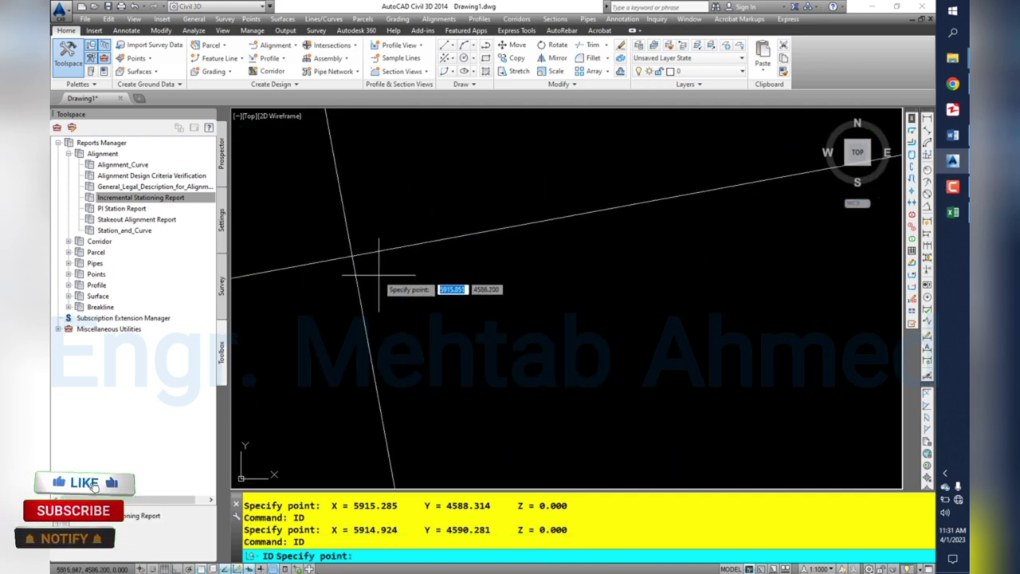
left_click(349, 258)
Compare against the table's grey 4,586.35 / 5,915.65 row, then start a window around the crossing road.
scroll(468, 262, "down", 3)
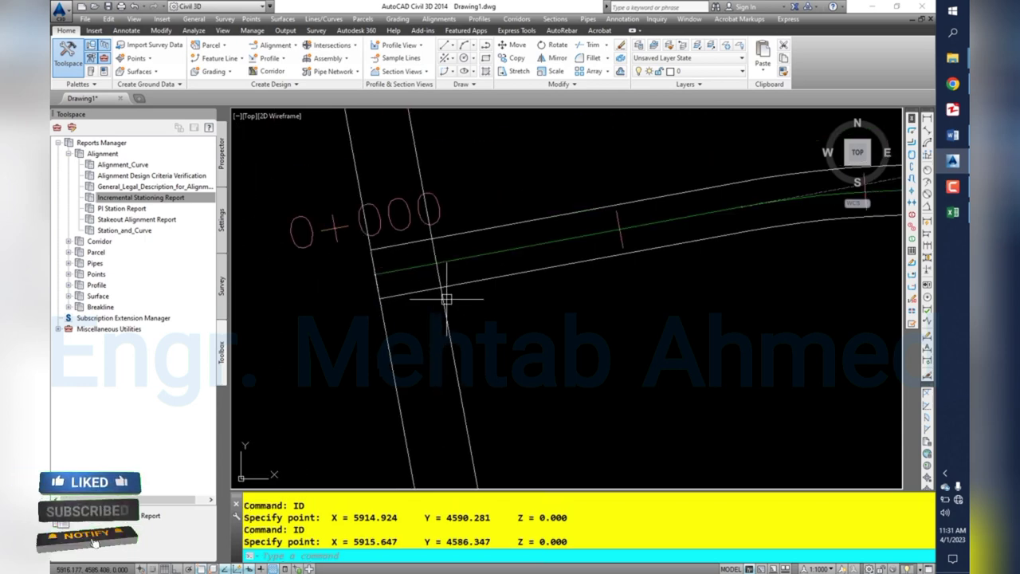
scroll(447, 295, "down", 3)
scroll(654, 319, "up", 5)
scroll(650, 318, "up", 3)
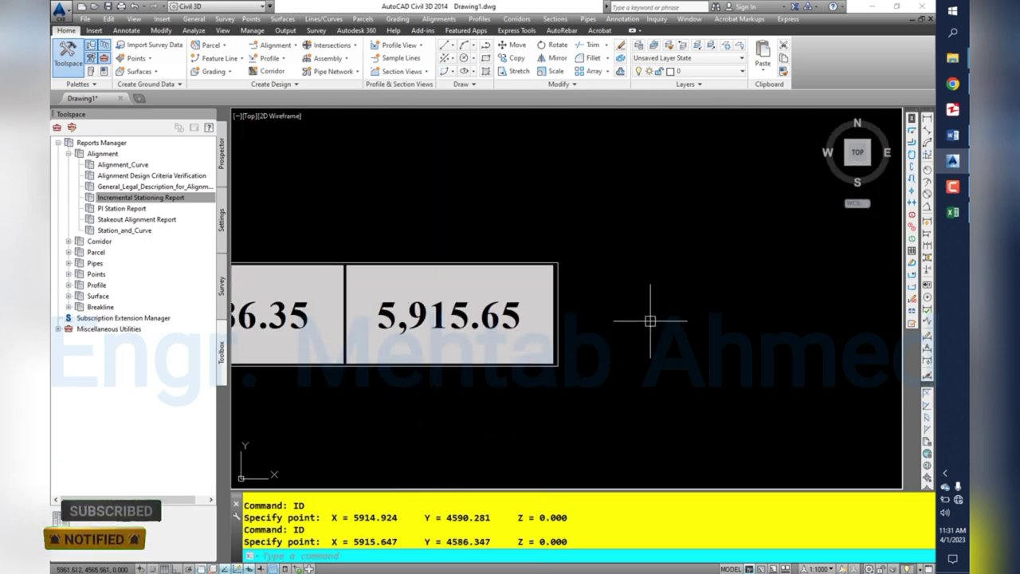
scroll(595, 322, "down", 2)
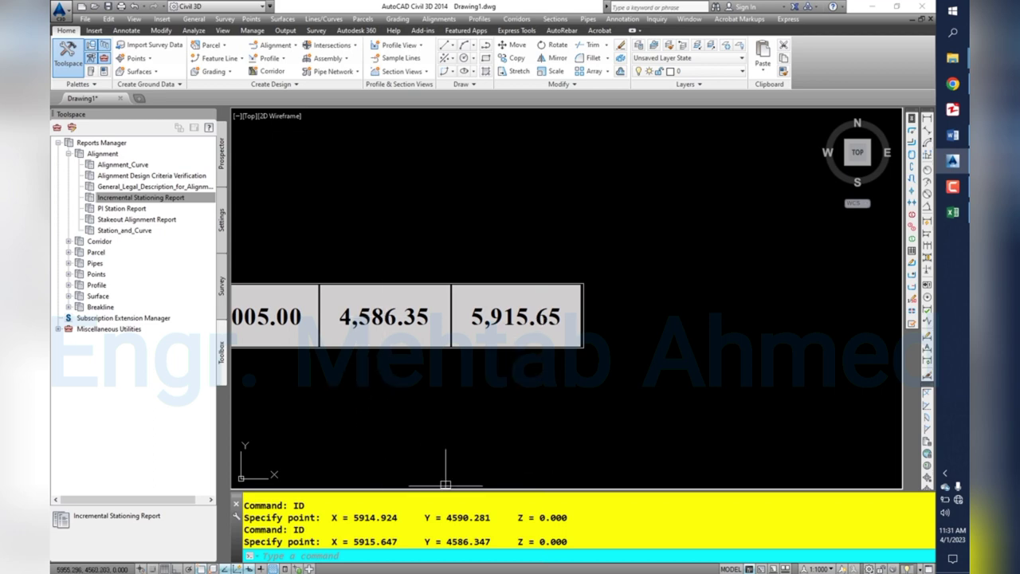
scroll(697, 287, "down", 3)
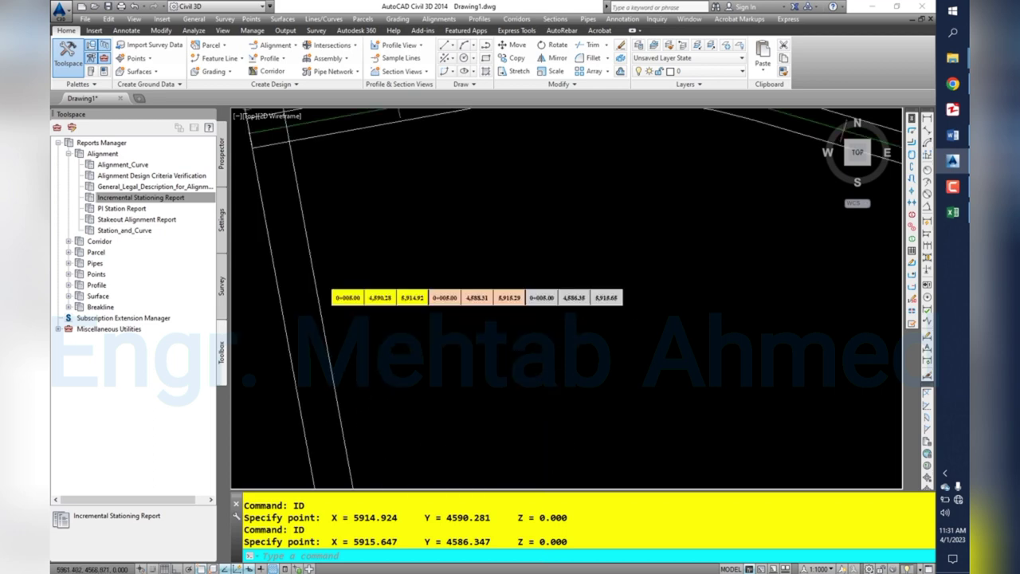
scroll(644, 278, "down", 2)
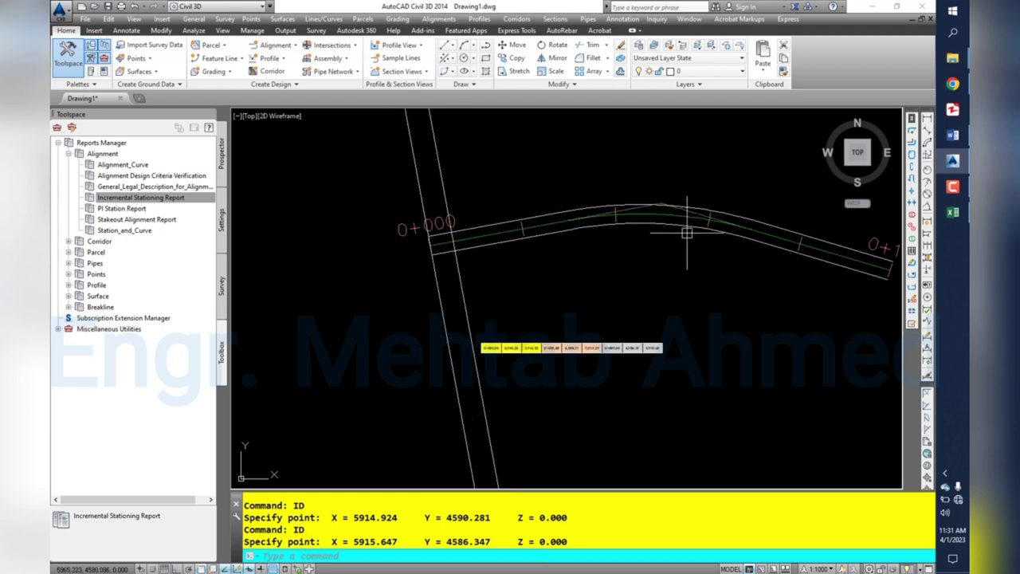
mouse_move(604, 236)
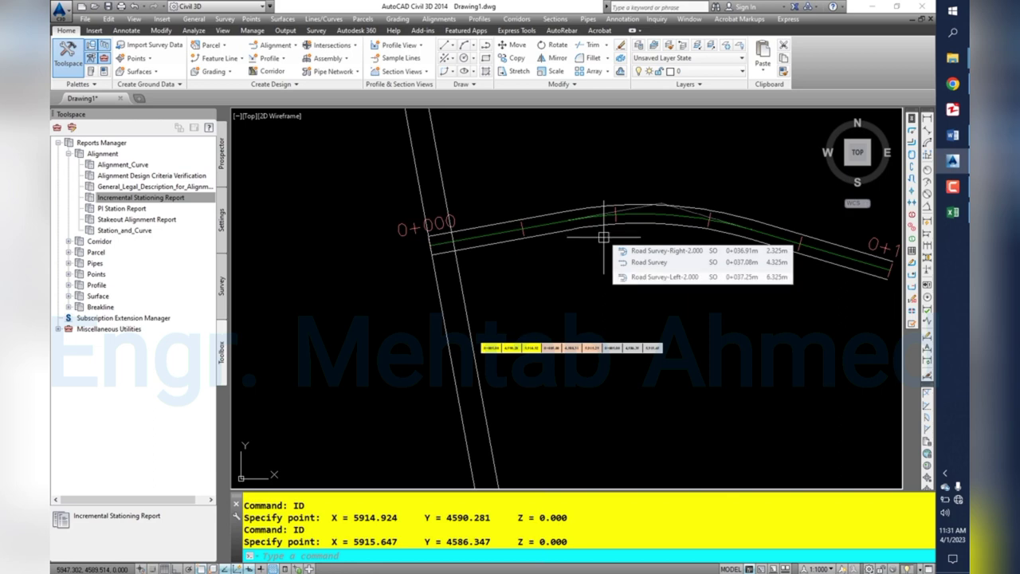
left_click(570, 275)
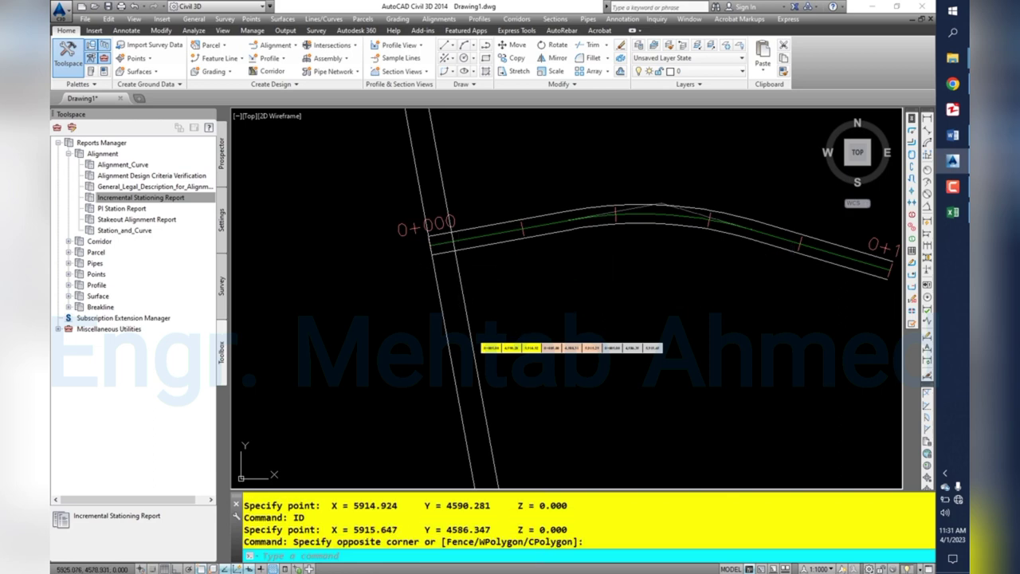
Erase the two lines of the crossing road at the alignment start 0+000.
left_click(414, 300)
type("e")
key("Return")
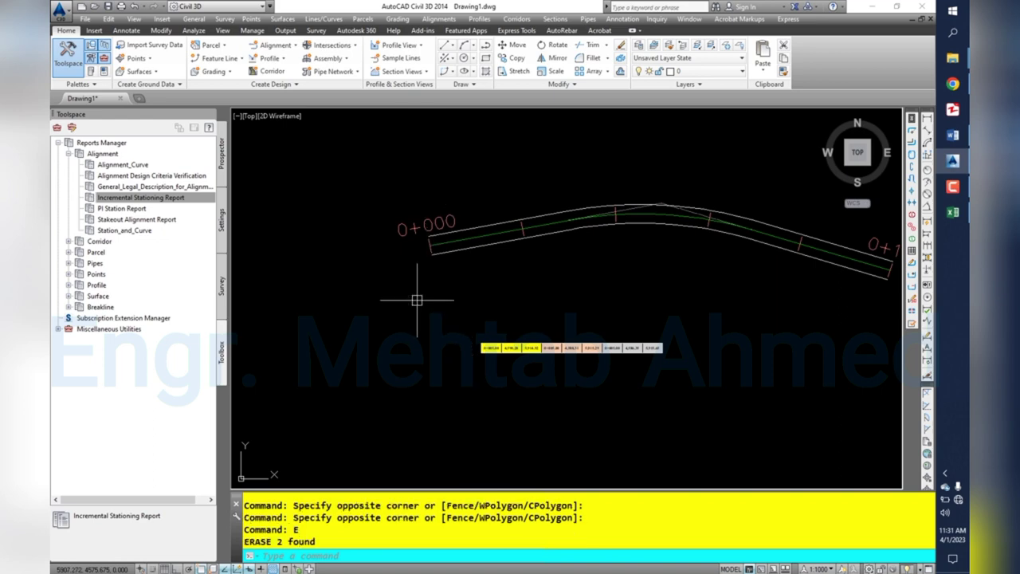
Start DIVIDE on the road centreline, then cancel it without entering a segment count.
type("i")
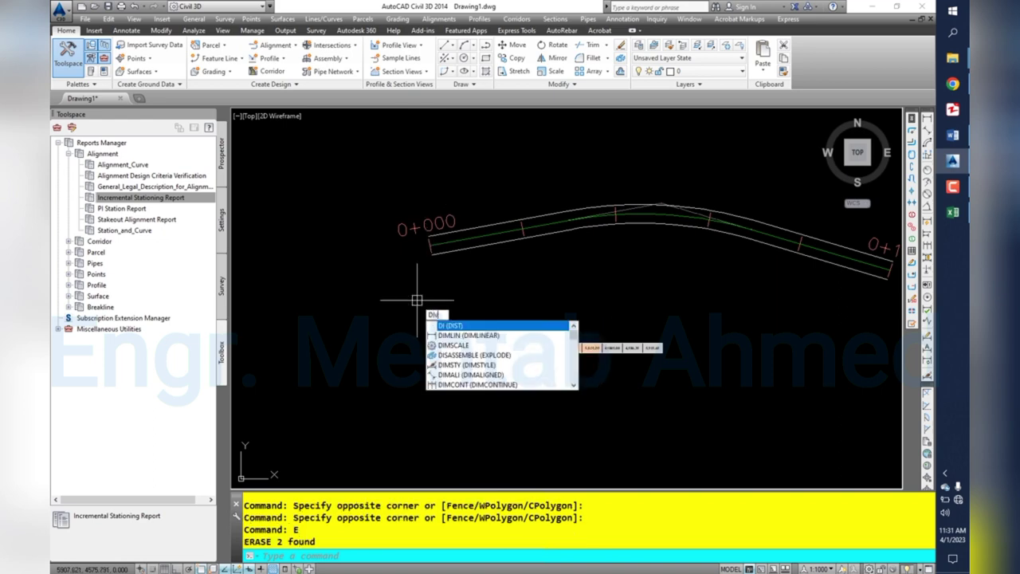
type("v")
key("Return")
scroll(426, 247, "up", 5)
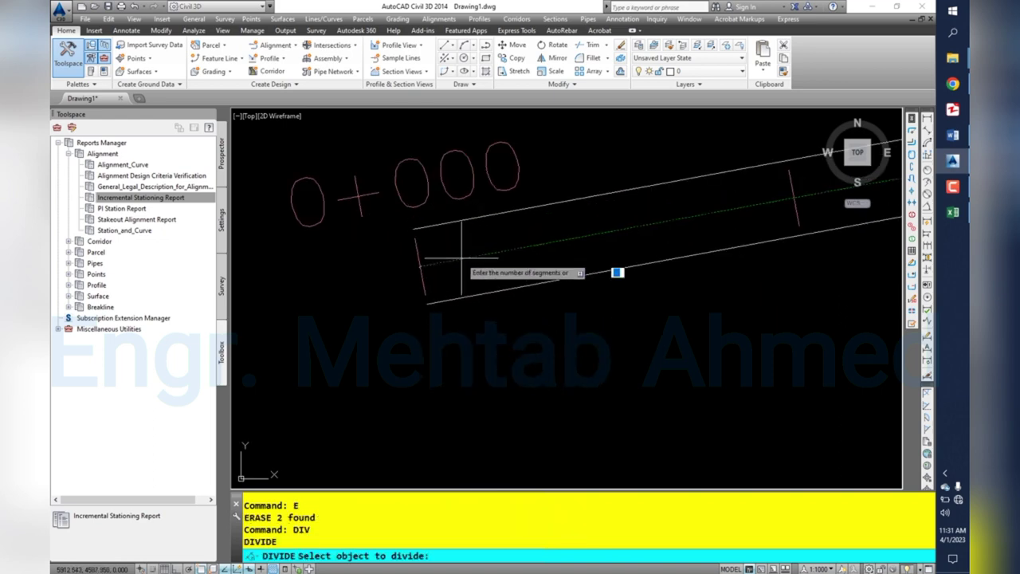
left_click(462, 259)
scroll(421, 269, "up", 3)
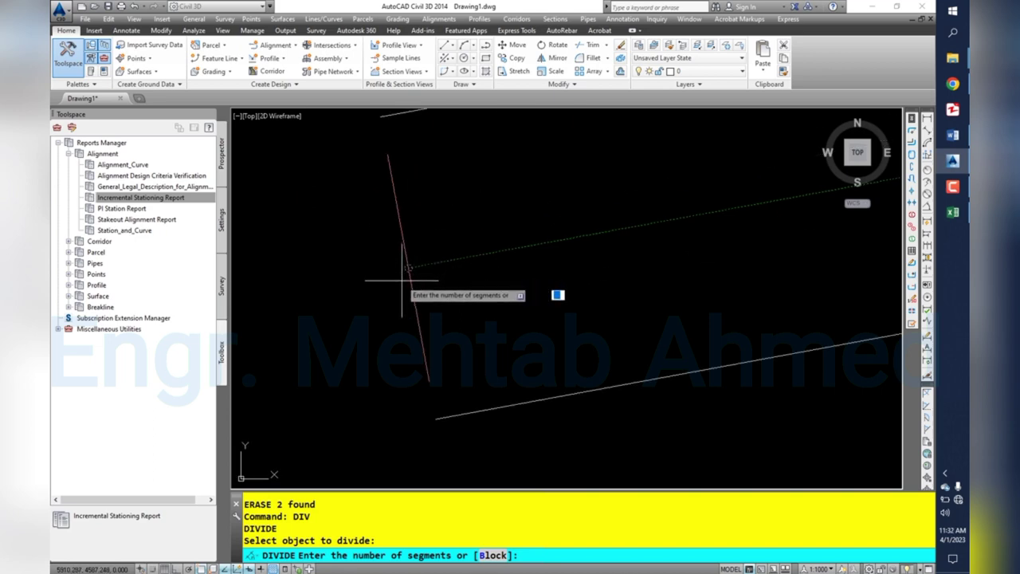
scroll(402, 280, "up", 2)
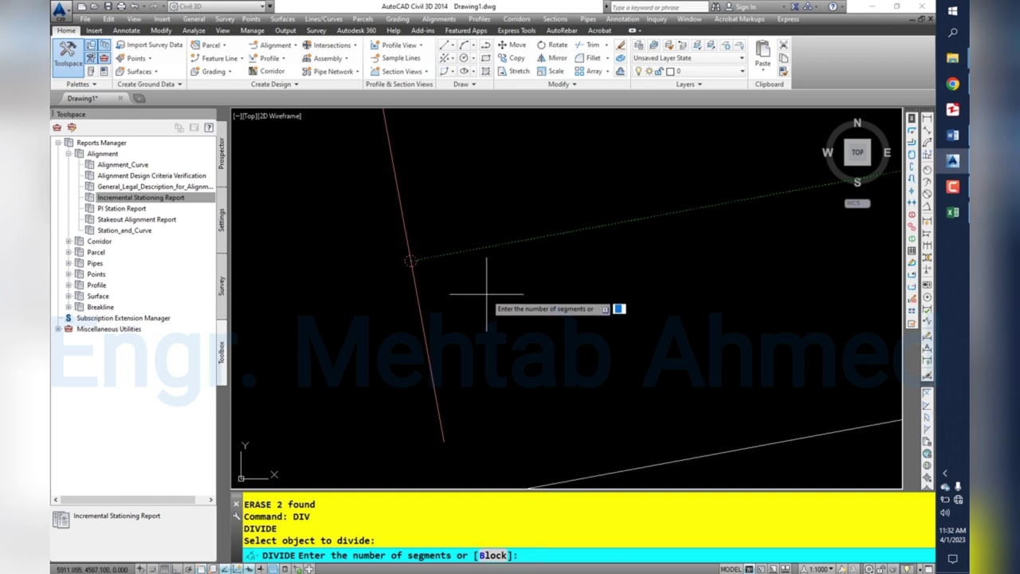
scroll(447, 271, "up", 2)
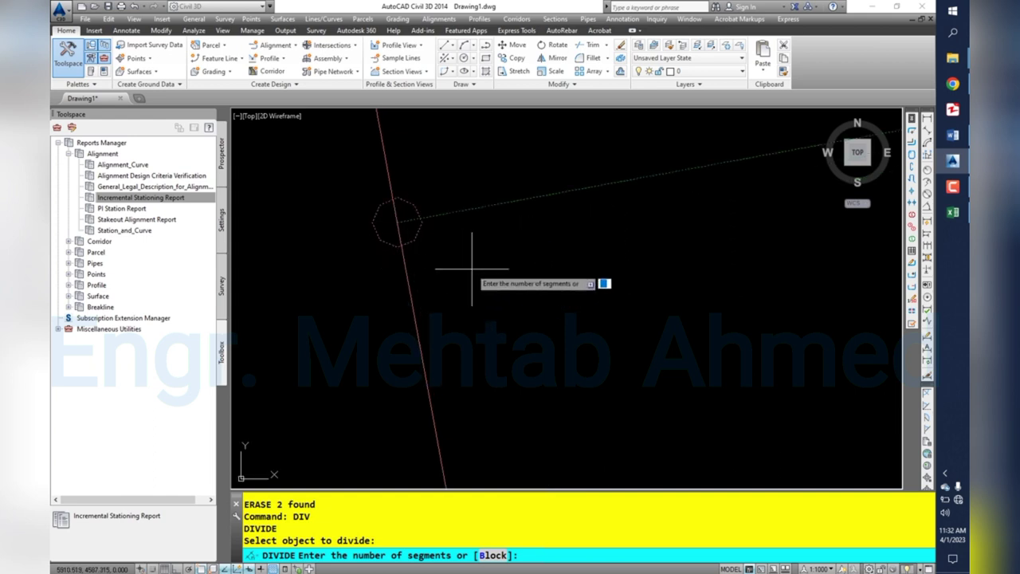
key("Escape")
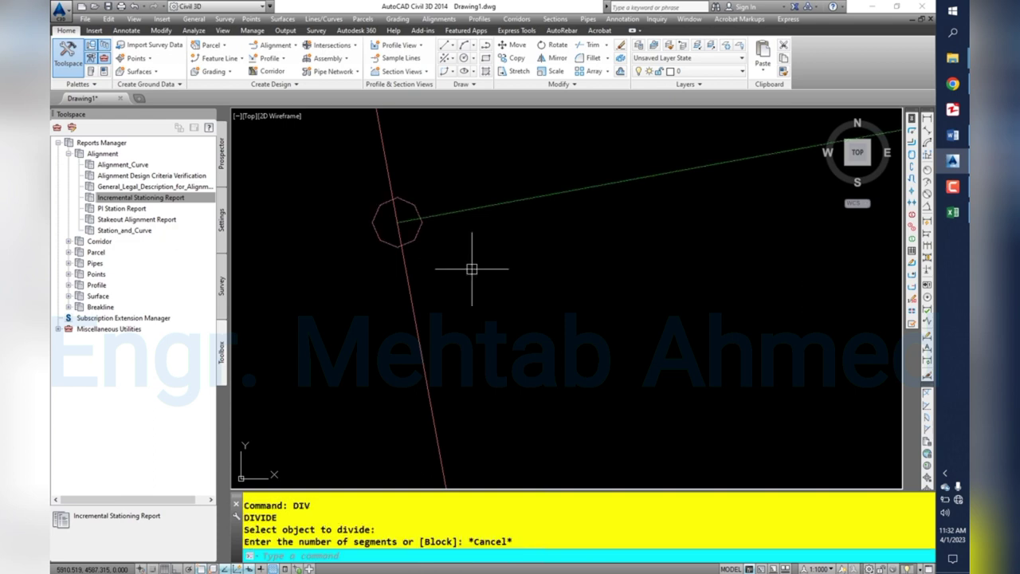
key("Escape")
key("Escape")
type("ME")
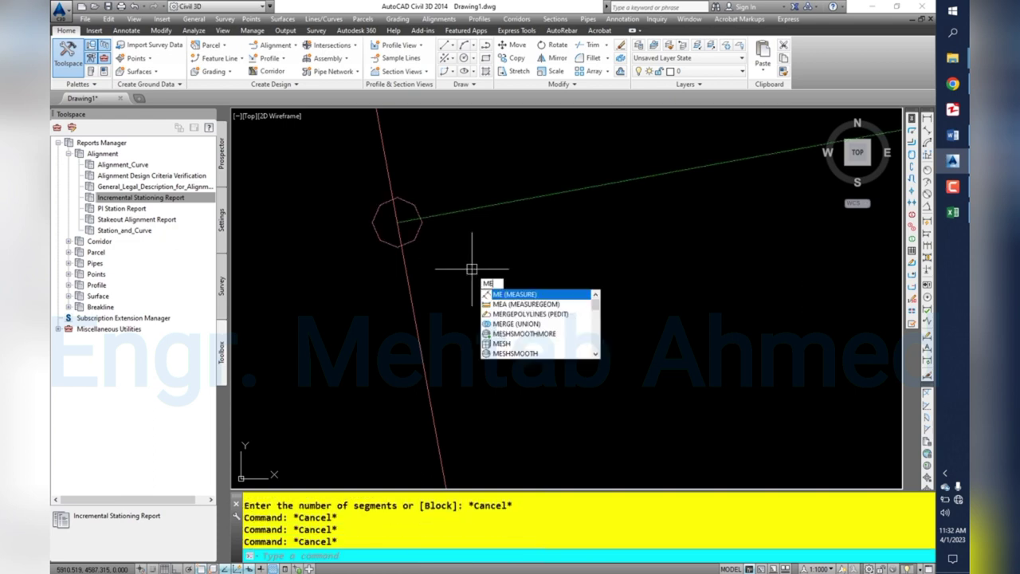
Place measure points every 5 units along the road centreline.
key("Return")
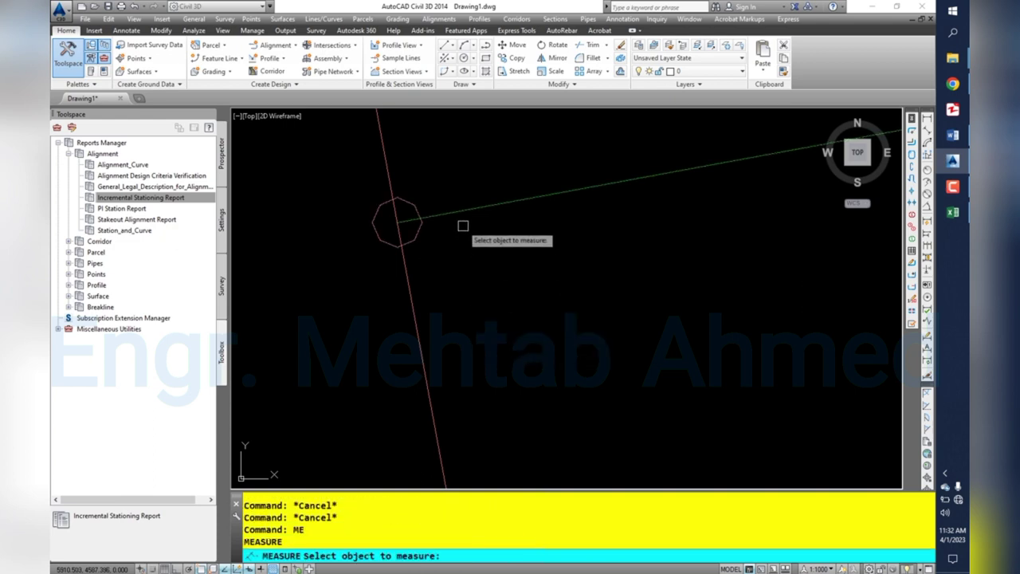
left_click(456, 212)
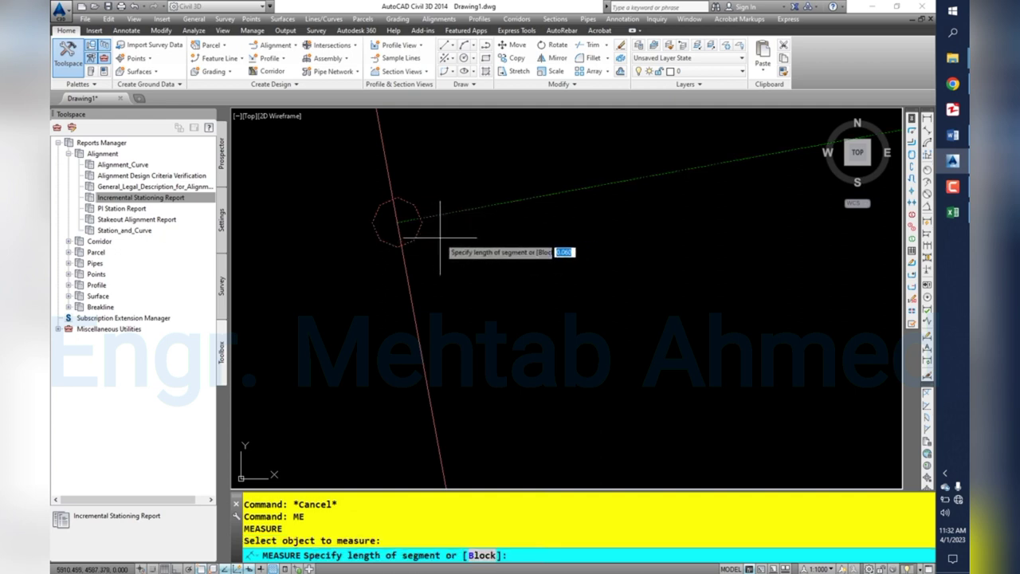
mouse_move(440, 236)
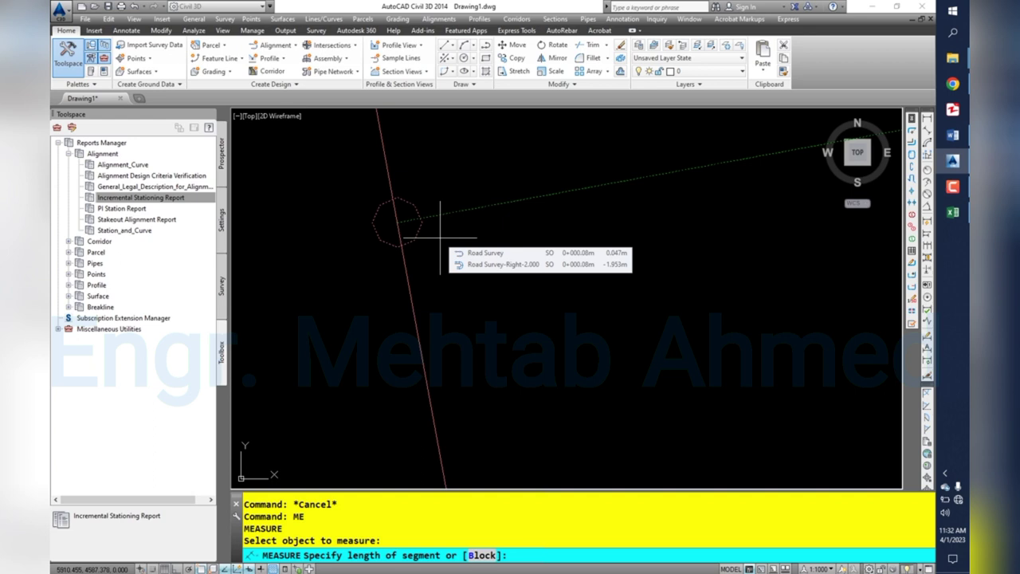
type("5")
key("Return")
type("DDP")
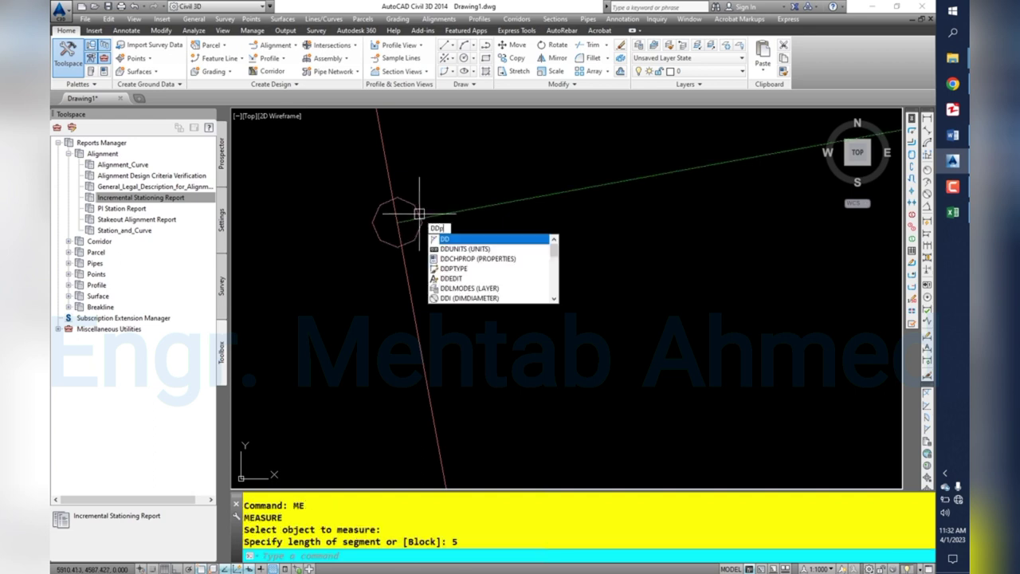
key("BackSpace")
key("BackSpace")
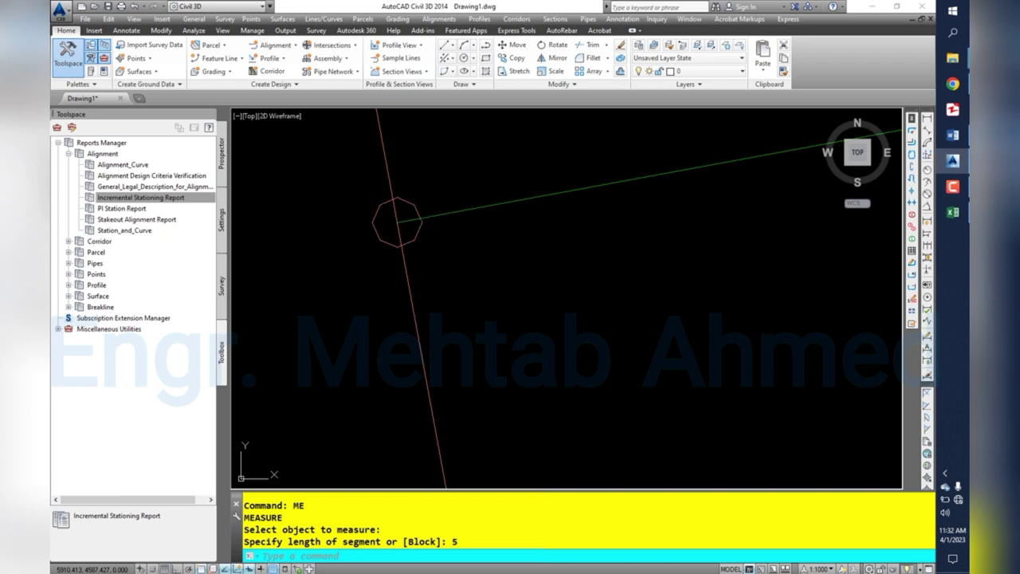
Set the point display style to the circle-with-crosshair marker via DDPTYPE.
type("ddptype")
key("Return")
left_click(492, 240)
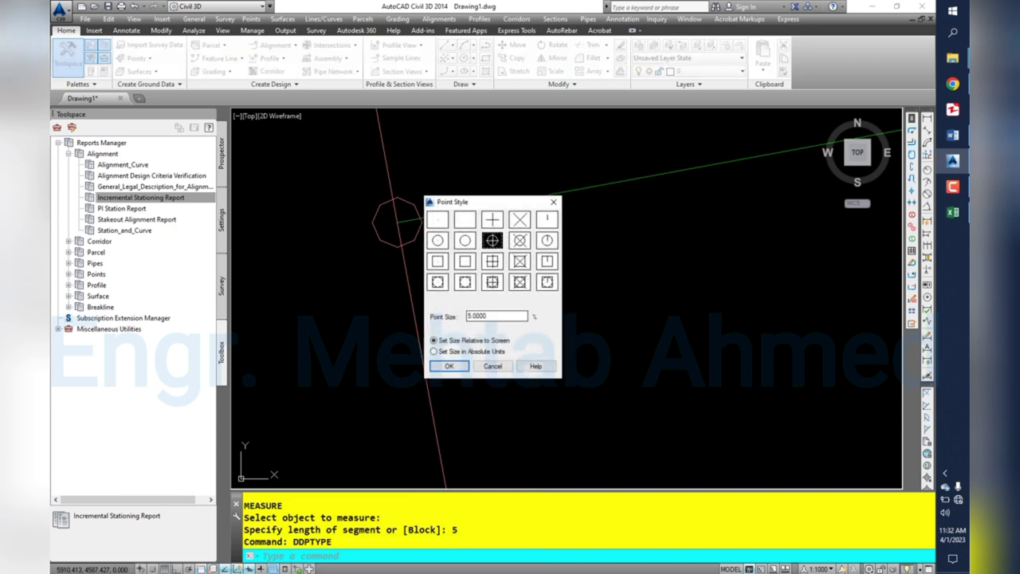
key("Return")
scroll(461, 297, "down", 3)
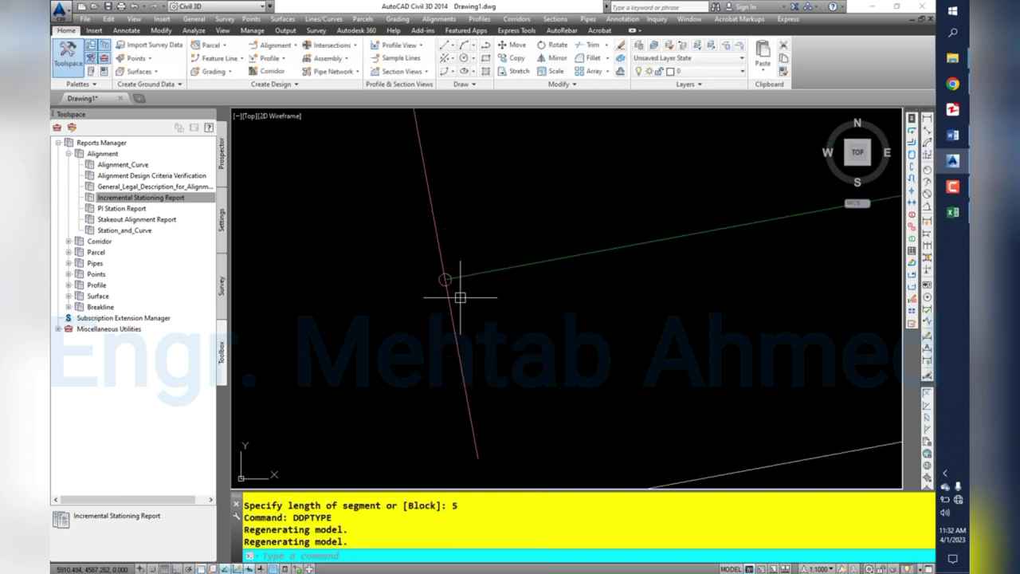
Regenerate the drawing twice with RE and zoom to view the whole alignment.
type("re")
key("Return")
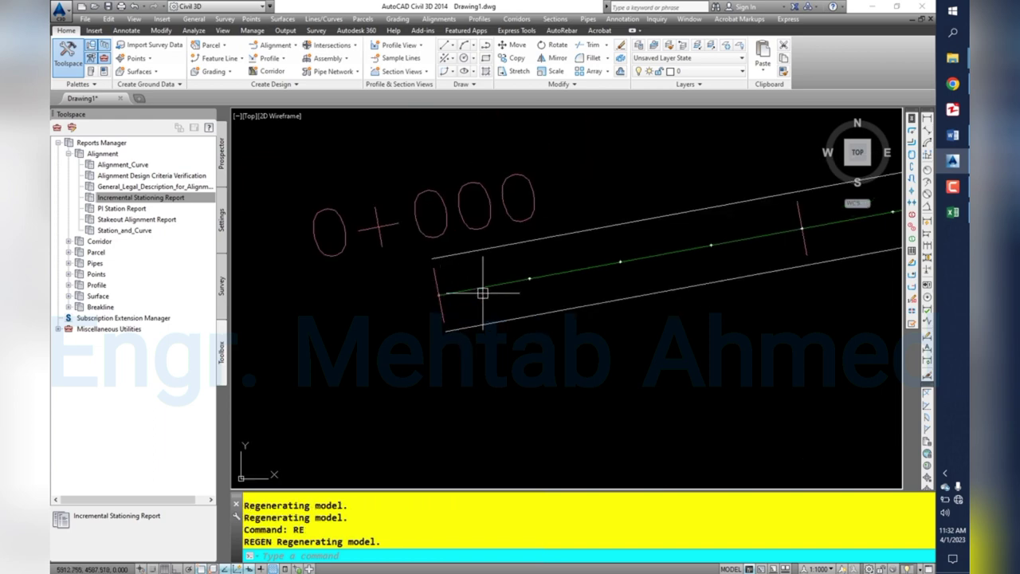
type("re")
key("Return")
scroll(462, 286, "down", 2)
scroll(688, 284, "down", 3)
scroll(688, 285, "down", 1)
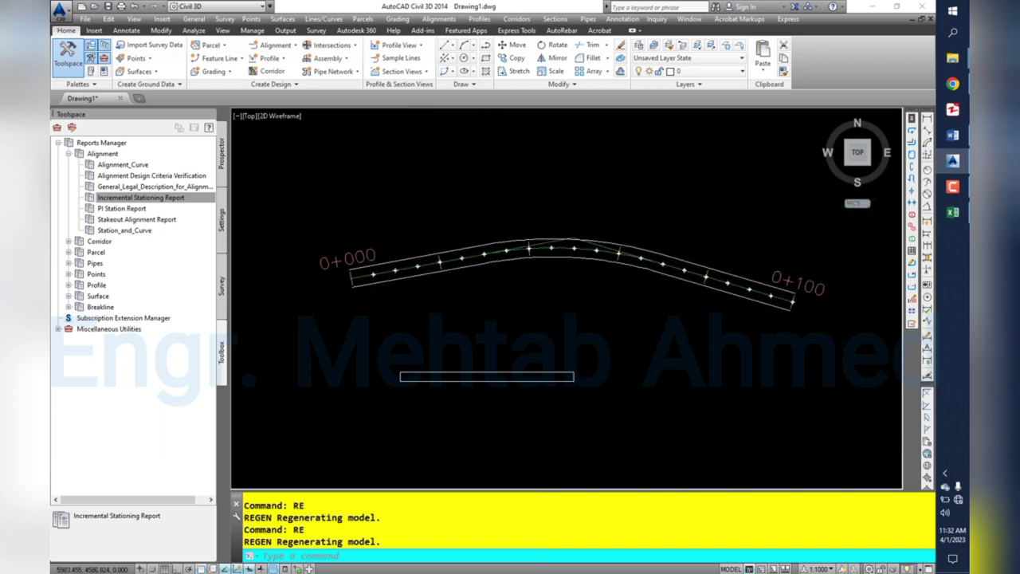
scroll(305, 270, "up", 5)
type("ME")
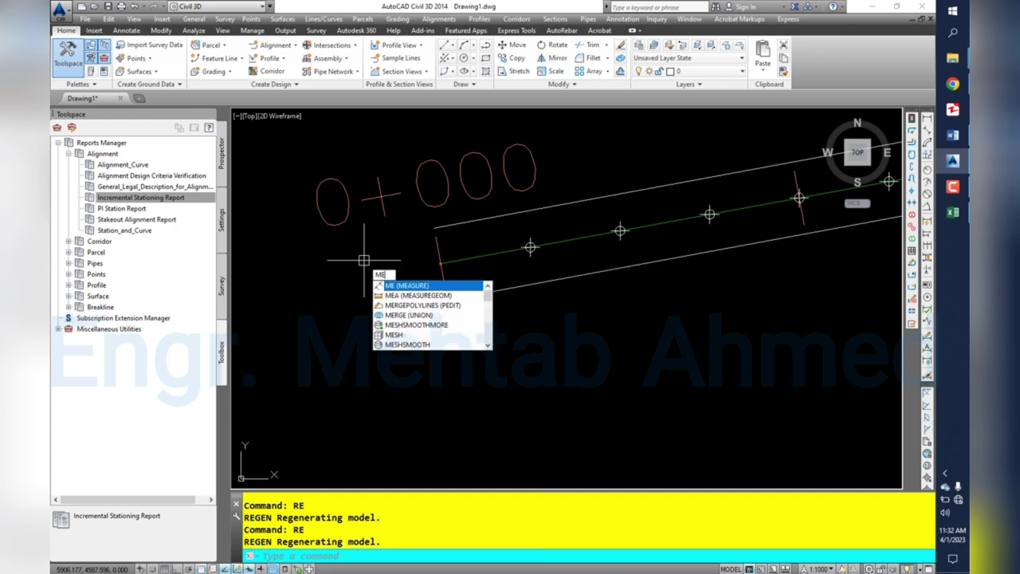
Measure points every 5 m along the upper and lower offset road edge lines.
key("Return")
left_click(442, 227)
type("5")
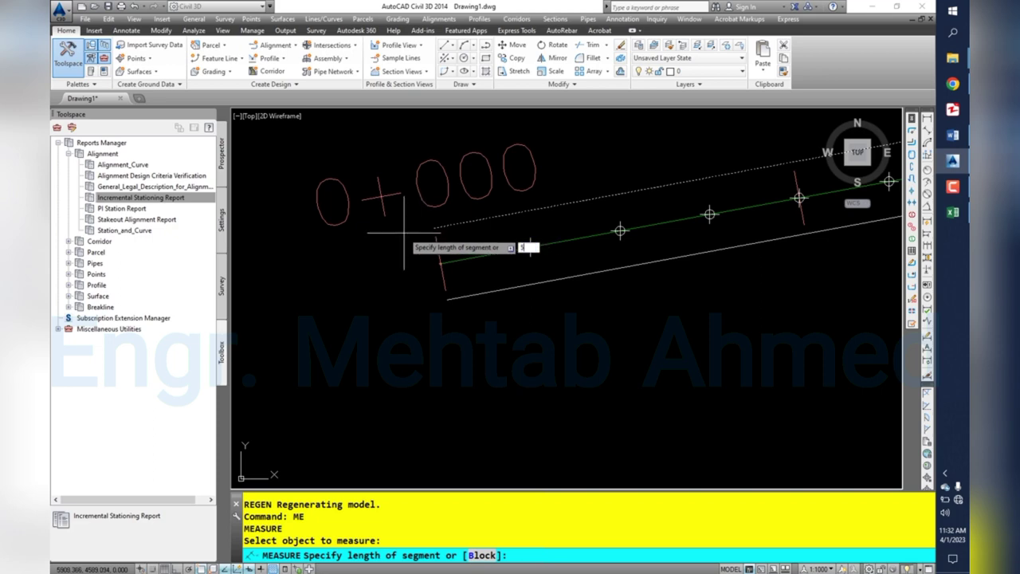
key("Return")
key("Return")
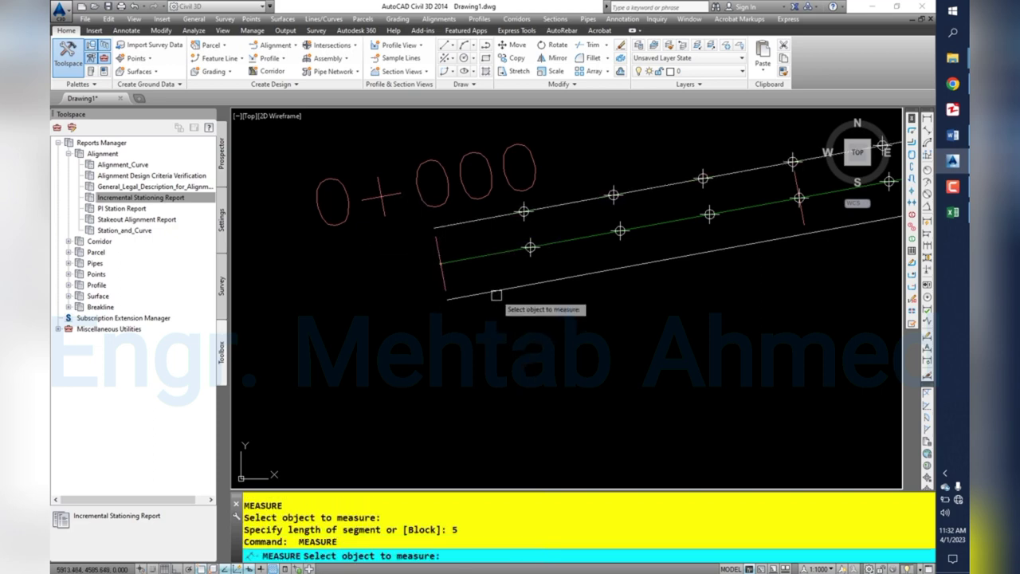
left_click(489, 291)
type("5")
key("Return")
type("5")
key("Return")
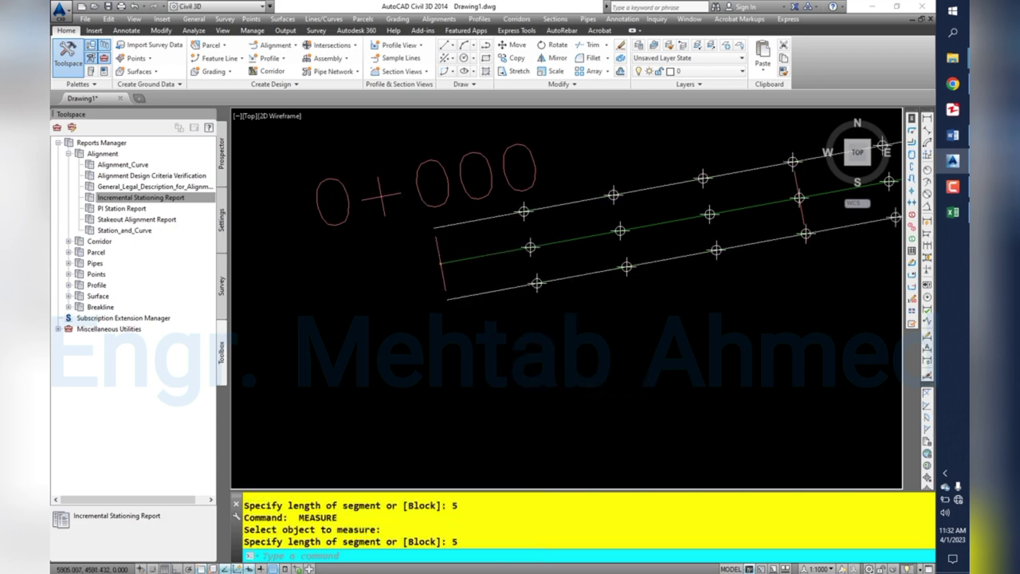
Zoom around the alignment to check the 5 m markers on all three lines.
scroll(455, 246, "down", 3)
scroll(609, 221, "up", 3)
scroll(560, 210, "up", 5)
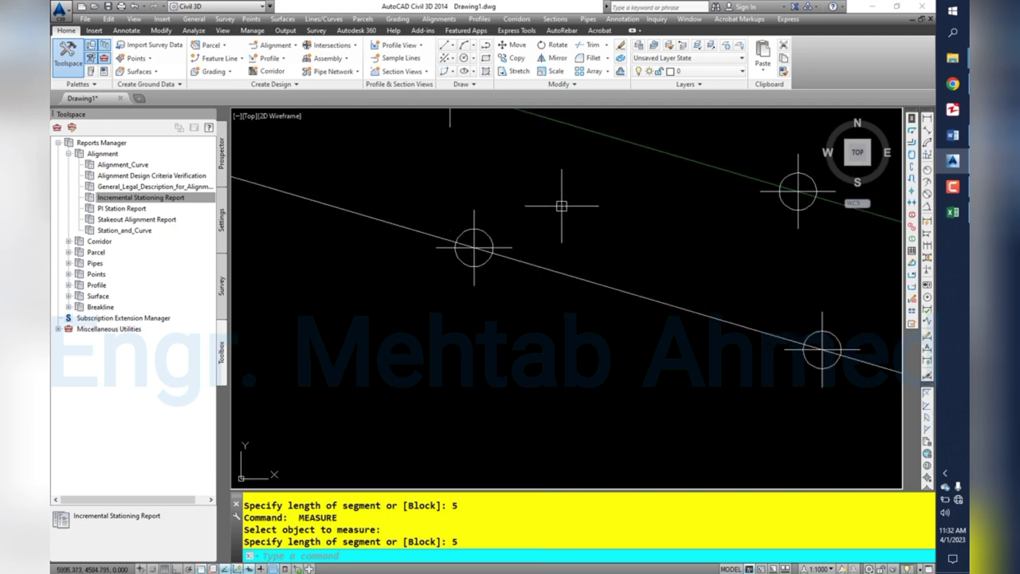
scroll(511, 233, "down", 3)
scroll(468, 228, "up", 3)
scroll(592, 259, "down", 3)
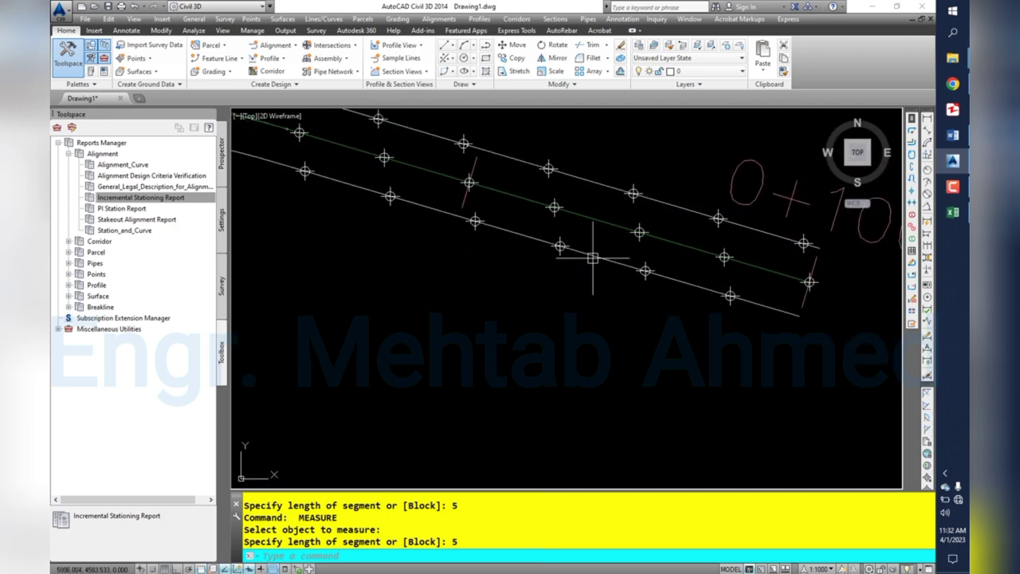
scroll(558, 230, "up", 3)
scroll(644, 280, "down", 3)
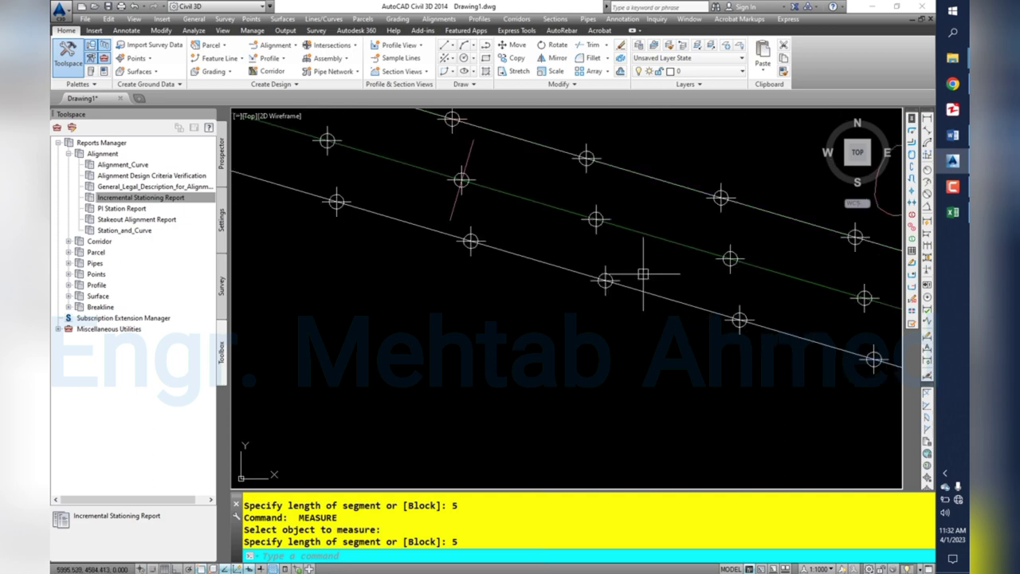
left_click(602, 299)
left_click(547, 337)
scroll(547, 337, "up", 2)
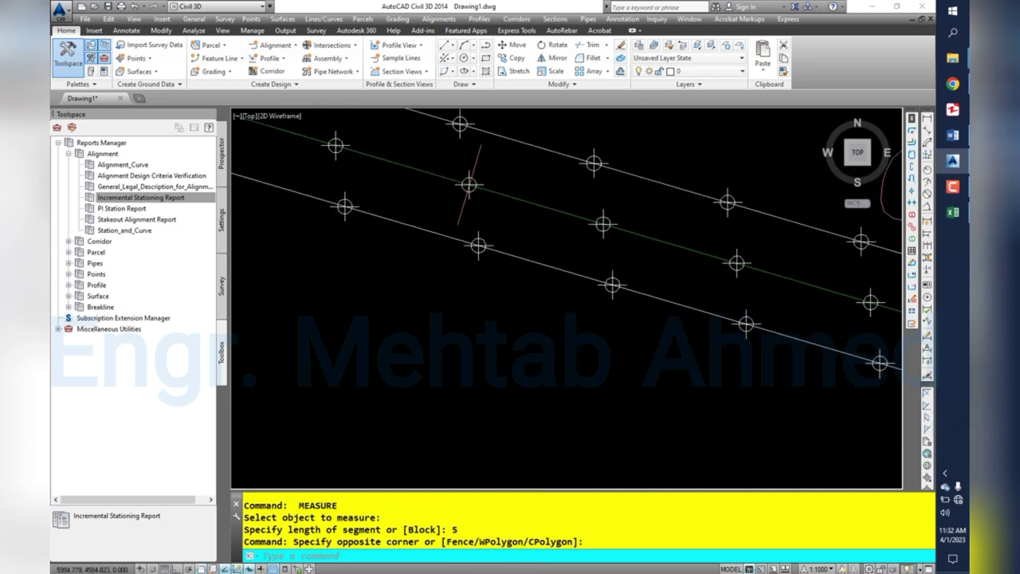
scroll(598, 302, "up", 2)
scroll(630, 274, "down", 2)
scroll(569, 319, "down", 2)
left_click(569, 322)
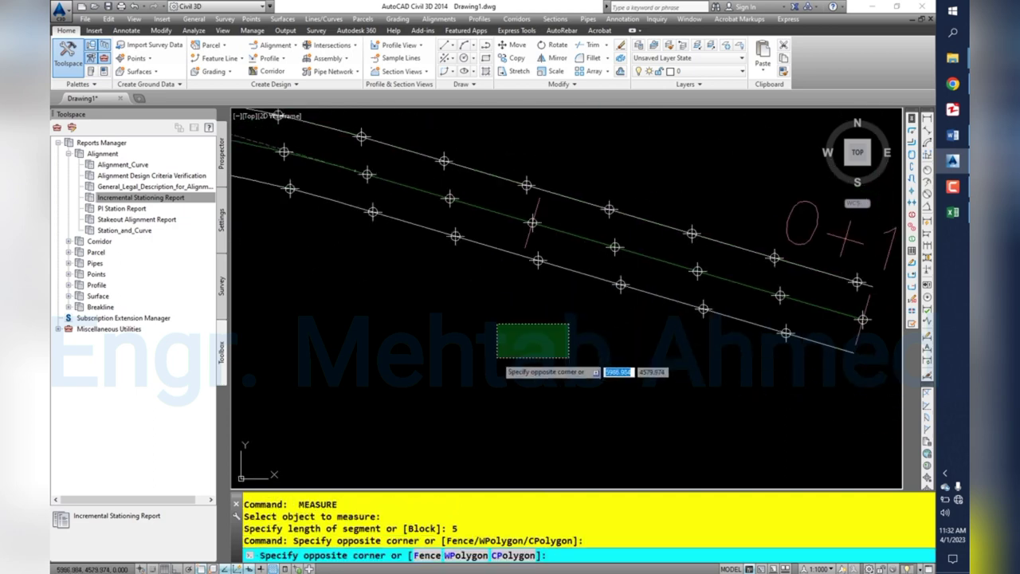
left_click(497, 352)
scroll(593, 281, "up", 3)
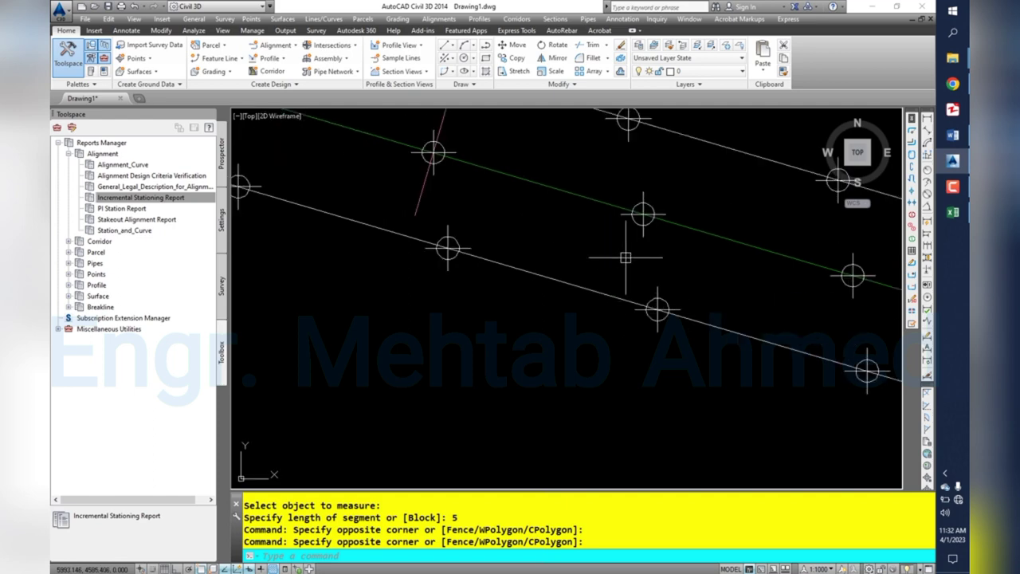
scroll(663, 312, "down", 1)
scroll(529, 319, "down", 2)
scroll(422, 296, "up", 1)
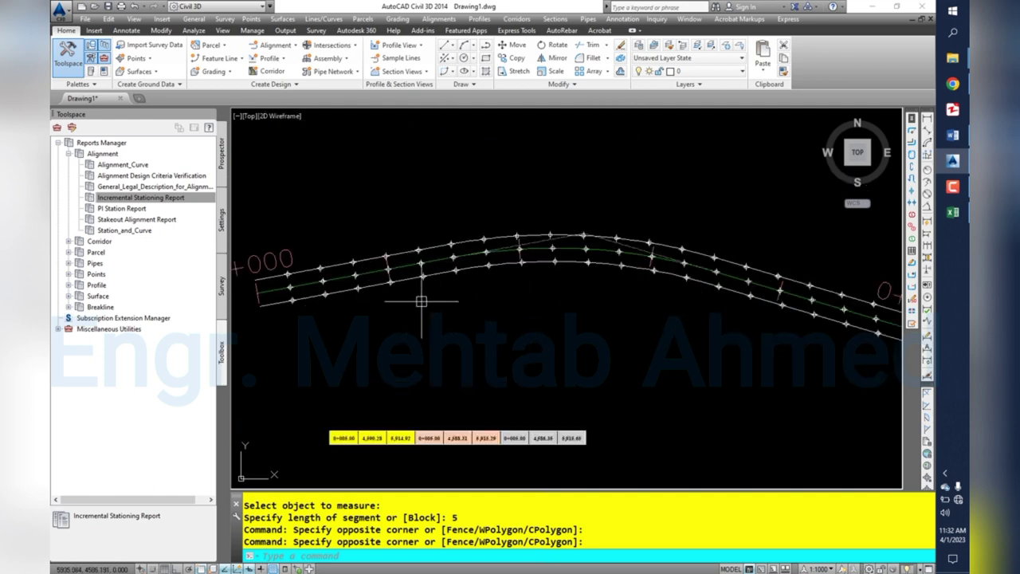
scroll(497, 257, "down", 1)
scroll(497, 257, "down", 1)
scroll(654, 295, "up", 4)
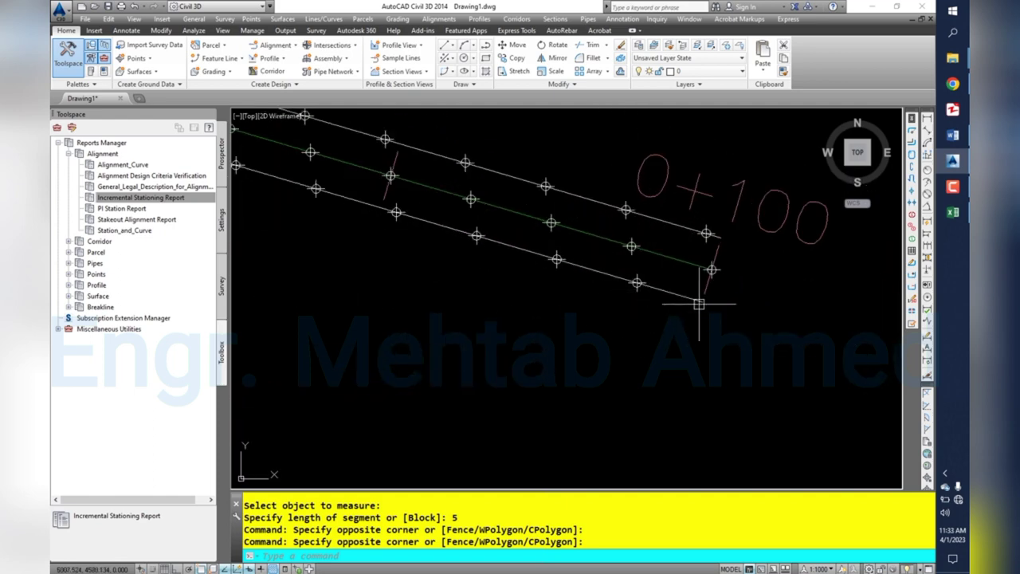
scroll(670, 295, "down", 1)
scroll(654, 301, "down", 1)
scroll(466, 233, "up", 1)
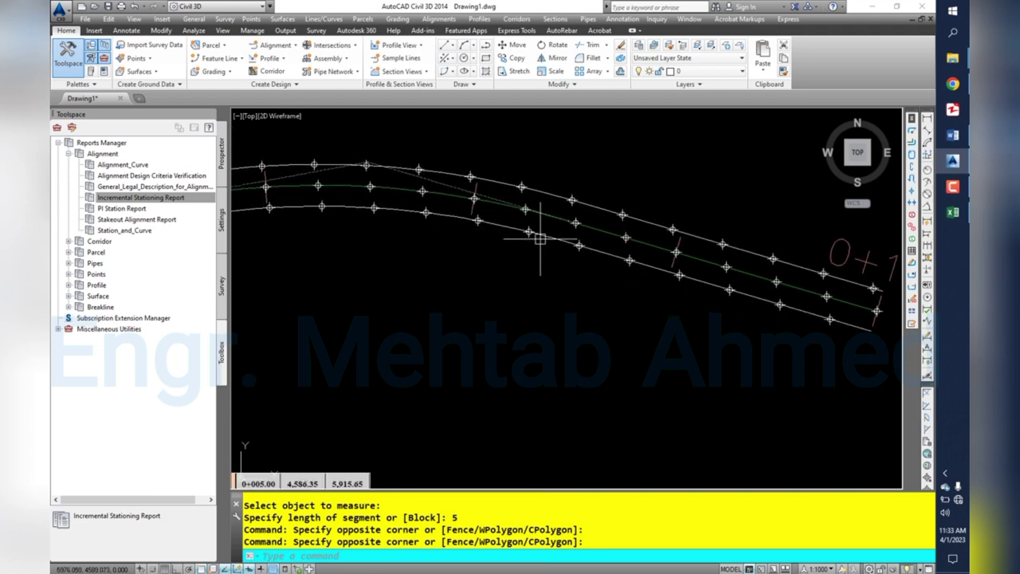
scroll(626, 234, "up", 3)
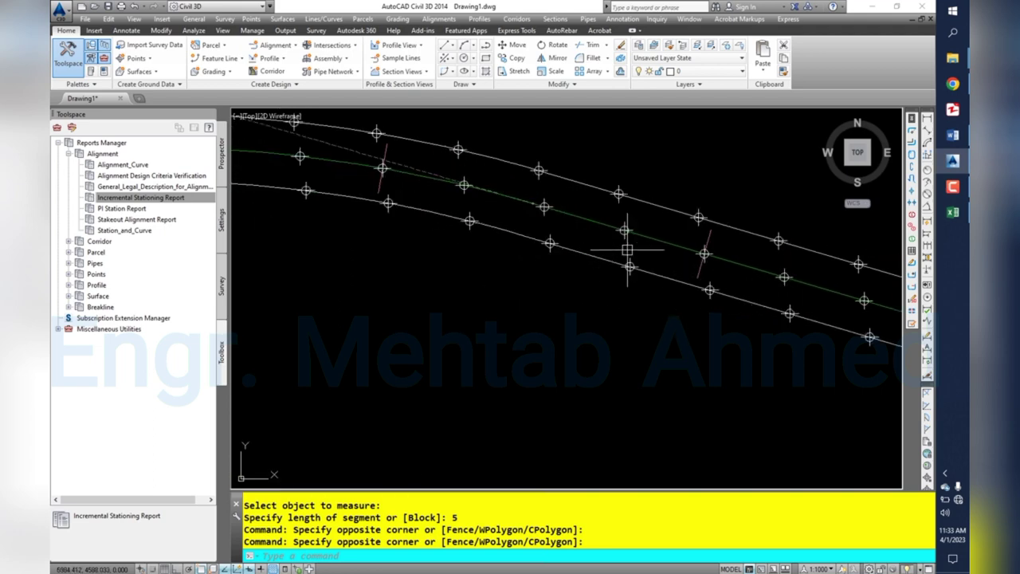
scroll(635, 290, "up", 5)
scroll(643, 319, "down", 6)
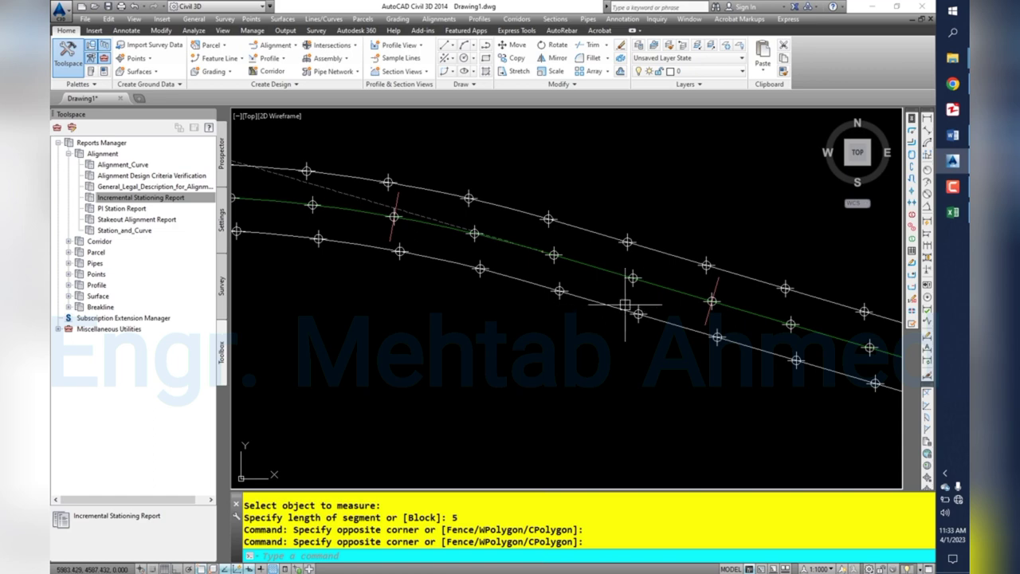
scroll(638, 291, "up", 1)
scroll(629, 283, "up", 4)
scroll(602, 291, "down", 4)
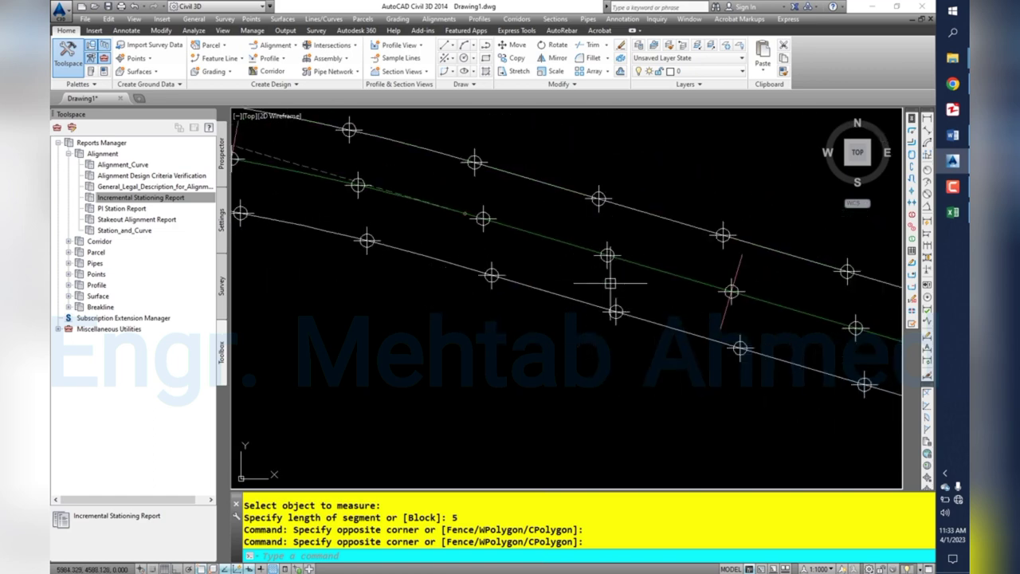
scroll(623, 319, "up", 4)
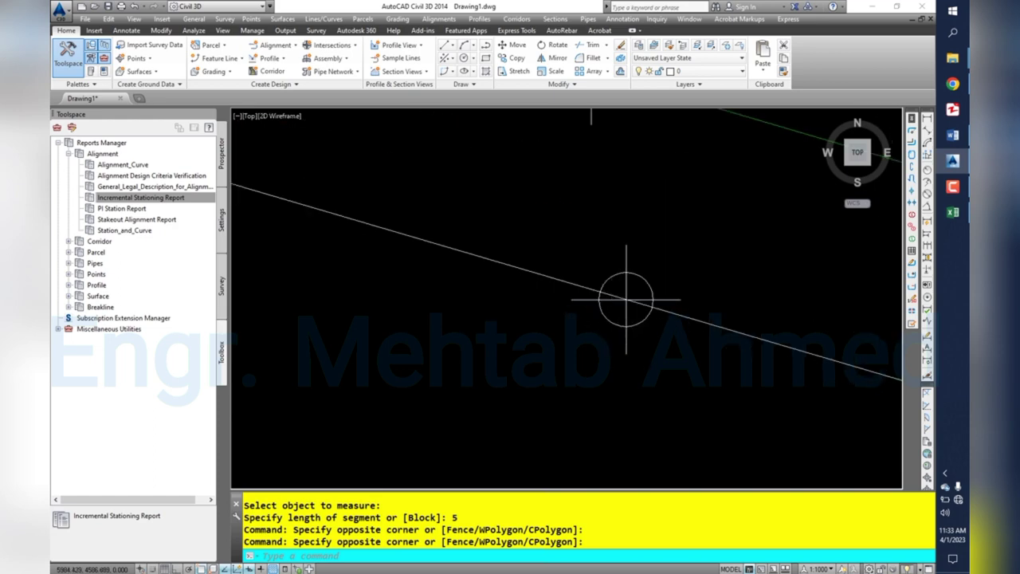
scroll(618, 299, "down", 4)
scroll(570, 304, "down", 3)
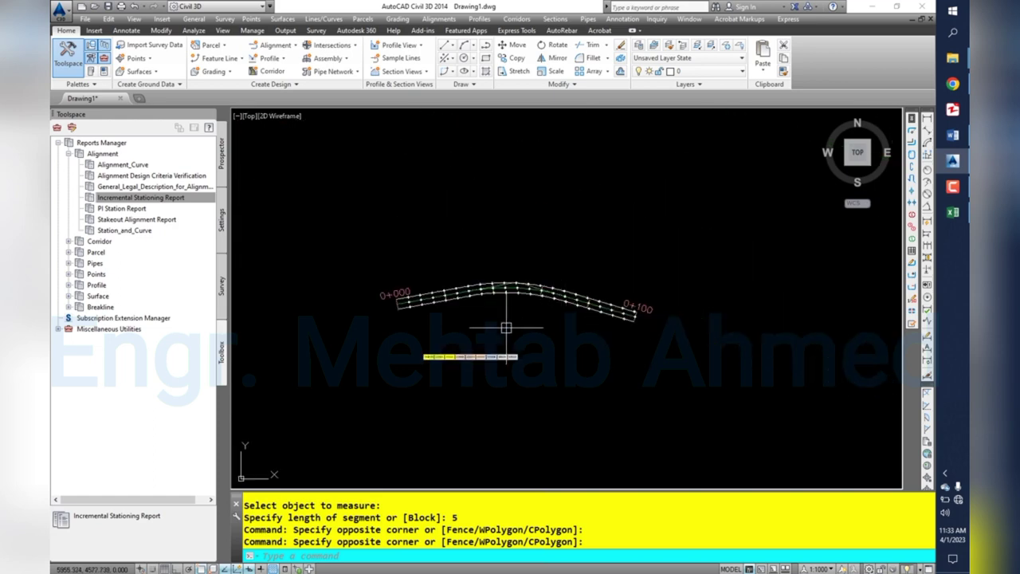
scroll(474, 370, "up", 1)
scroll(391, 383, "up", 2)
scroll(465, 375, "up", 5)
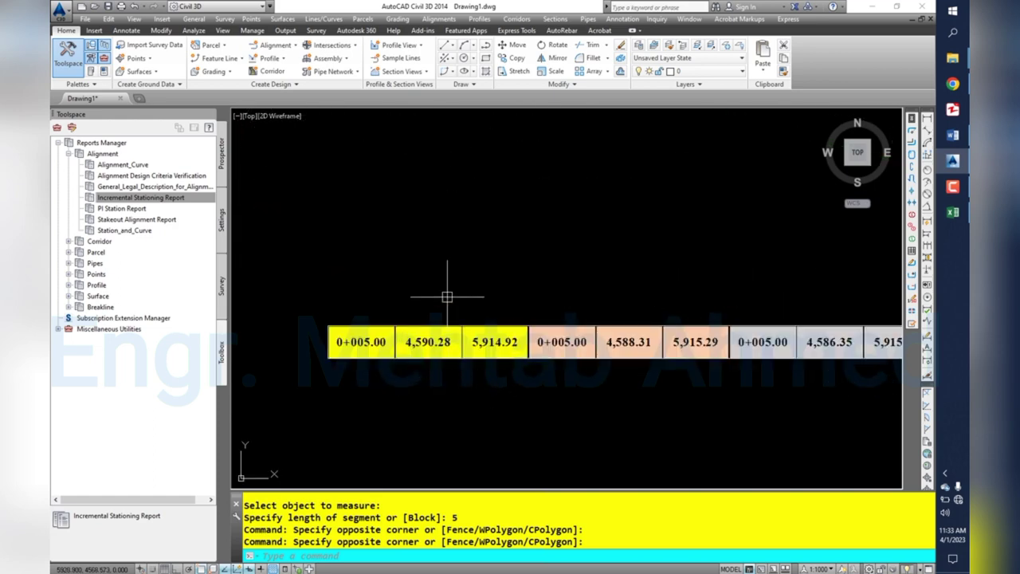
scroll(447, 296, "down", 5)
scroll(467, 232, "up", 3)
scroll(550, 219, "up", 2)
scroll(566, 224, "up", 2)
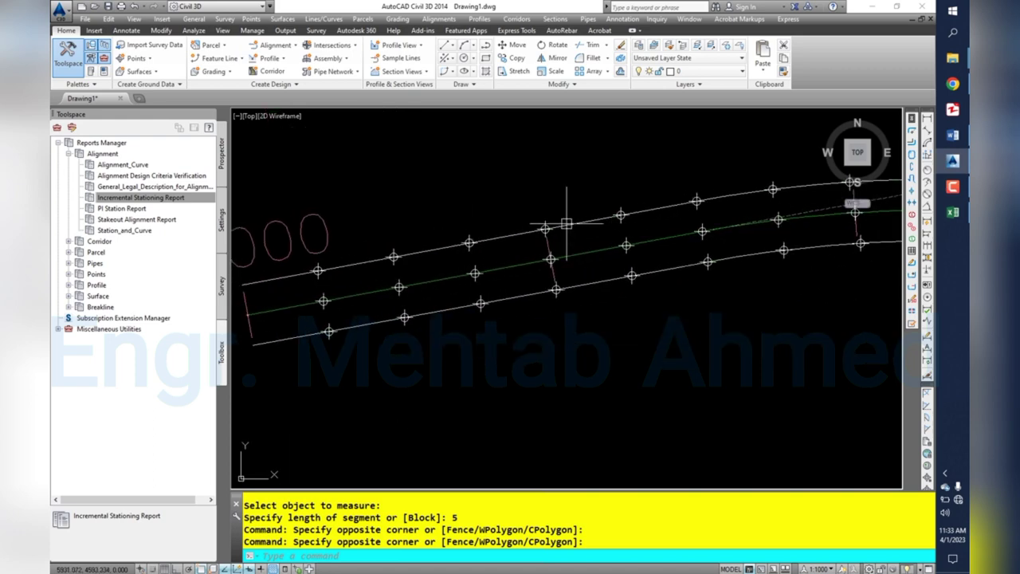
scroll(545, 225, "down", 4)
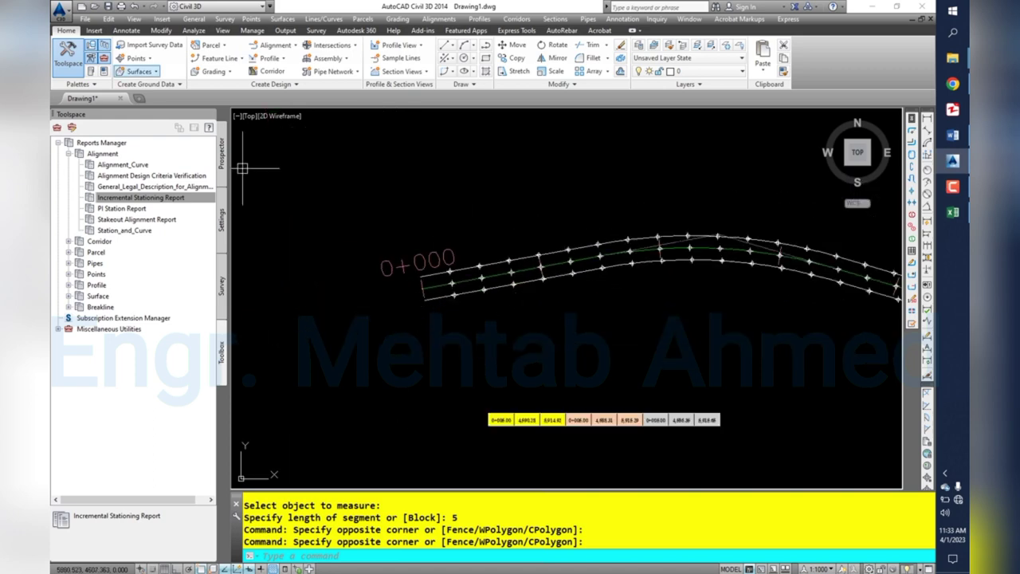
Convert all 64 measure points along the alignment into COGO points with default descriptions.
left_click(135, 58)
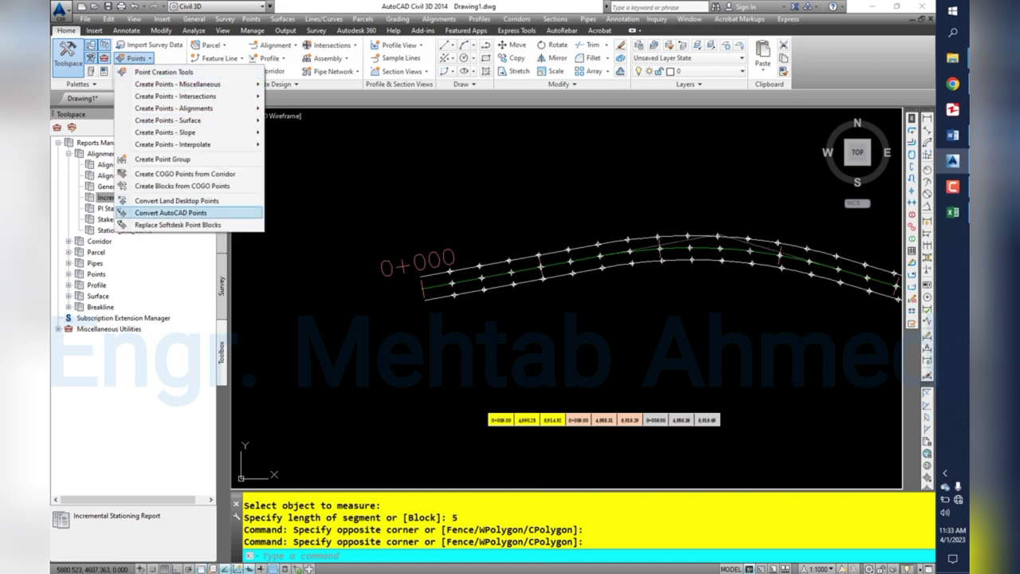
left_click(170, 213)
scroll(430, 279, "down", 3)
left_click(372, 207)
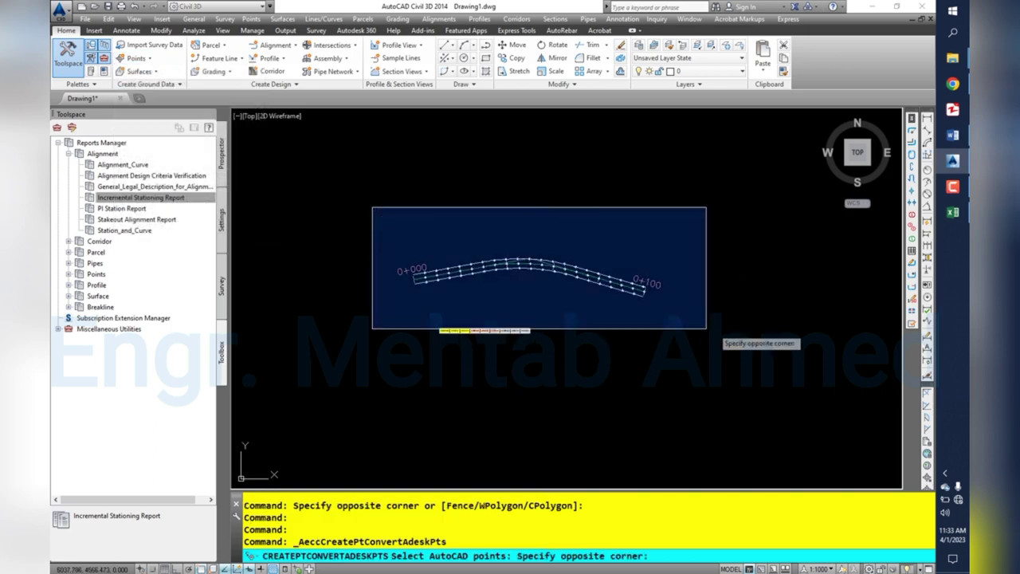
left_click(740, 318)
key("Return")
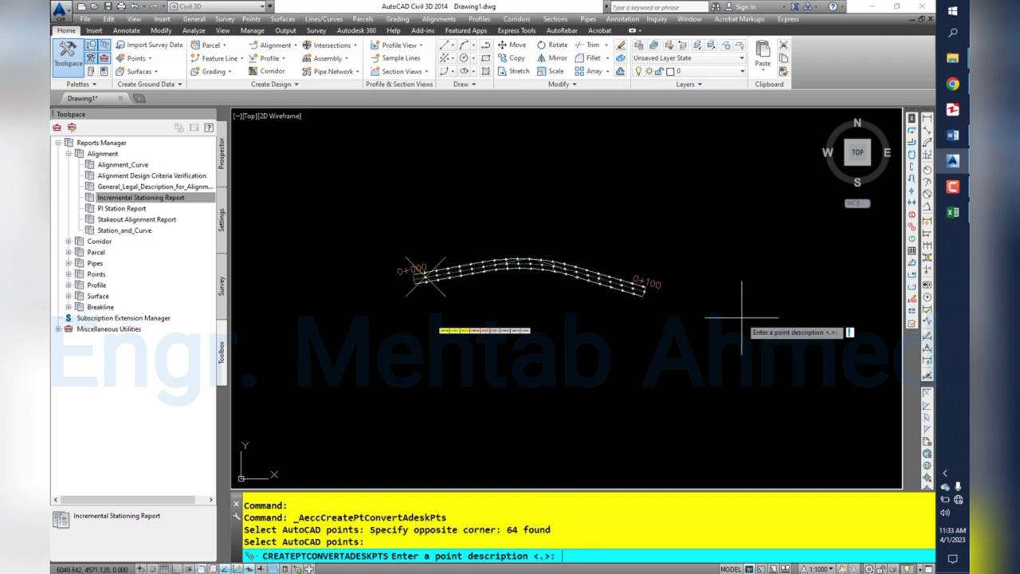
key("Return")
key("Return")
key("Return")
key("Return")
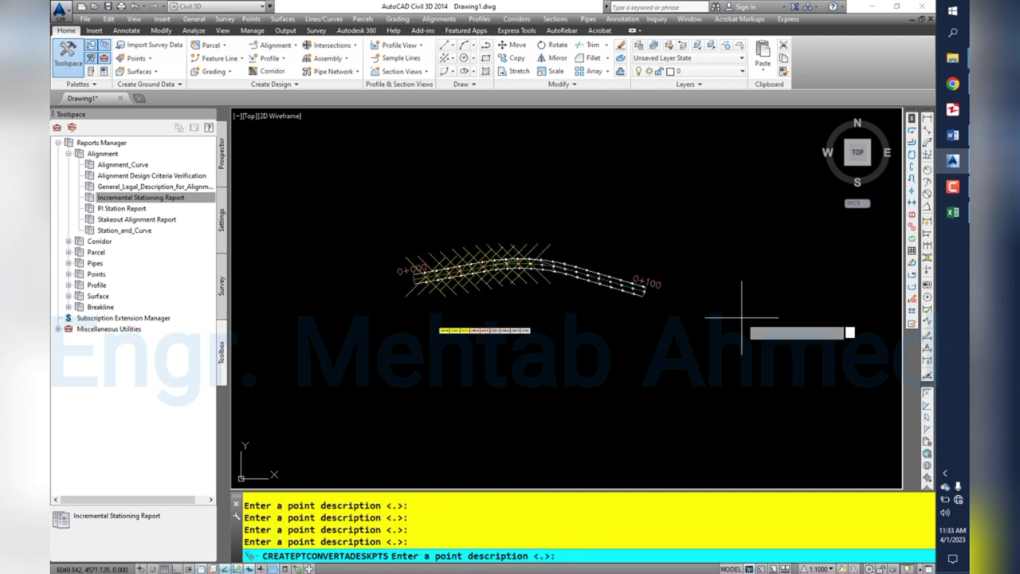
key("Return")
key("Return")
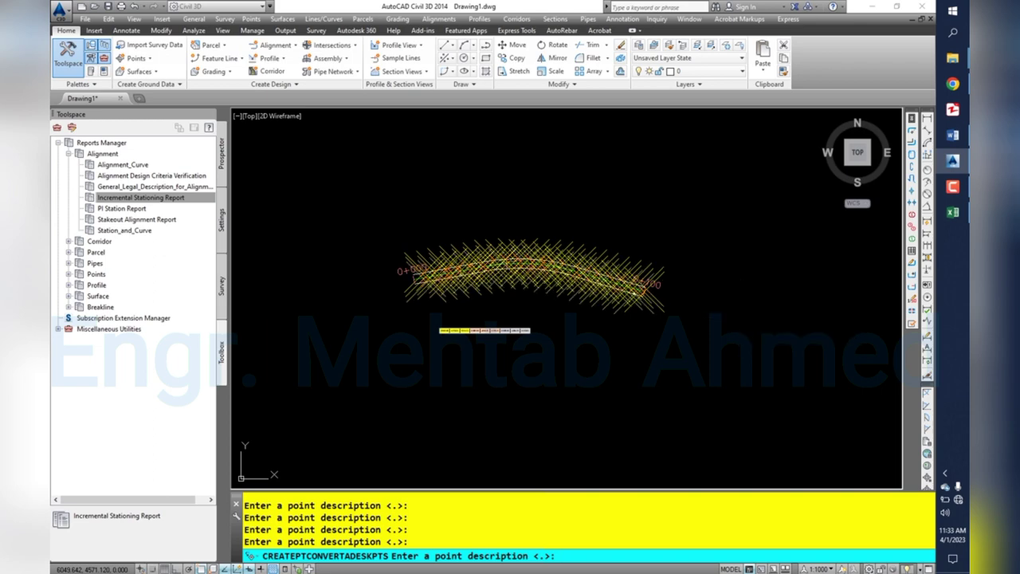
key("Return")
key("Escape")
key("Escape")
key("Escape")
Pan to centre the alignment's curve and clear the alignment selection.
scroll(546, 244, "up", 3)
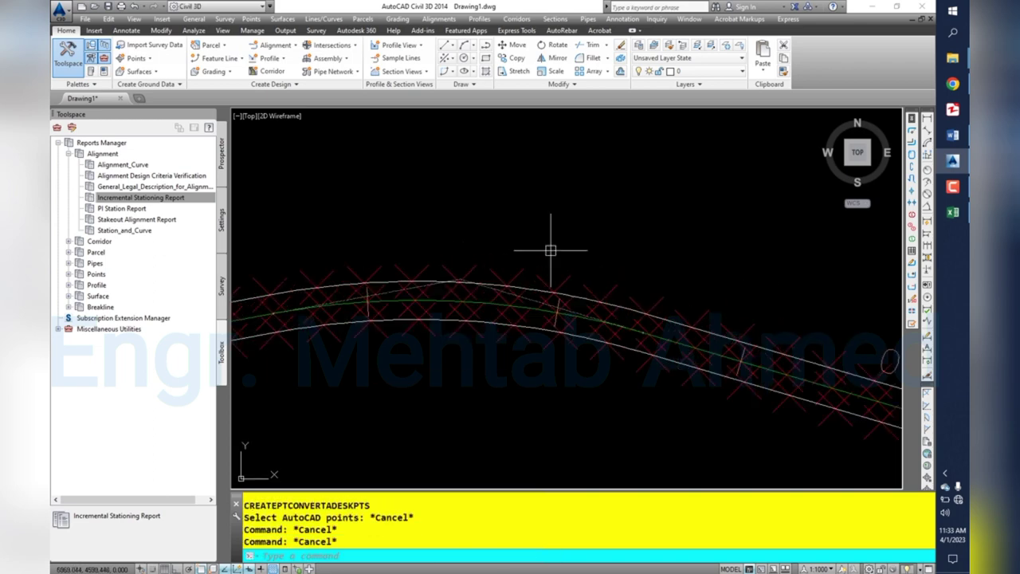
scroll(482, 276, "up", 3)
middle_click_drag(482, 277, 626, 239)
scroll(591, 237, "down", 2)
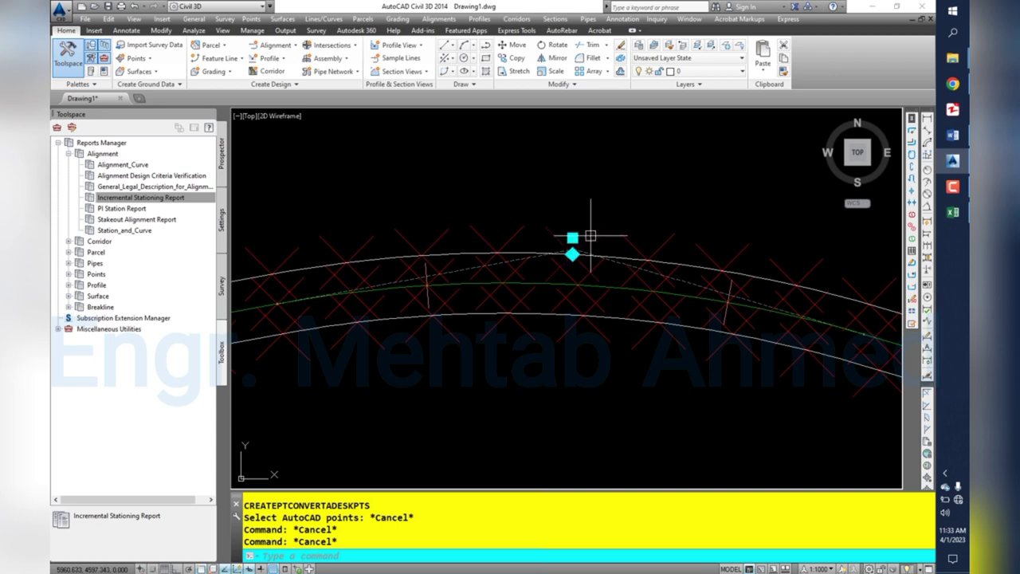
key("Escape")
key("Escape")
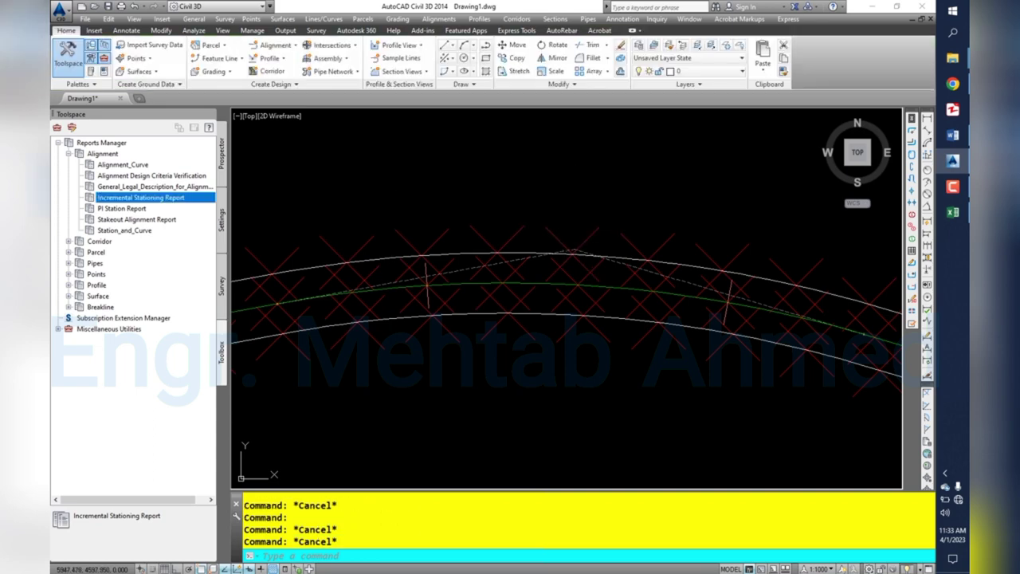
Execute the Points_in_CSV report for all points from the Reports Manager.
left_click(69, 153)
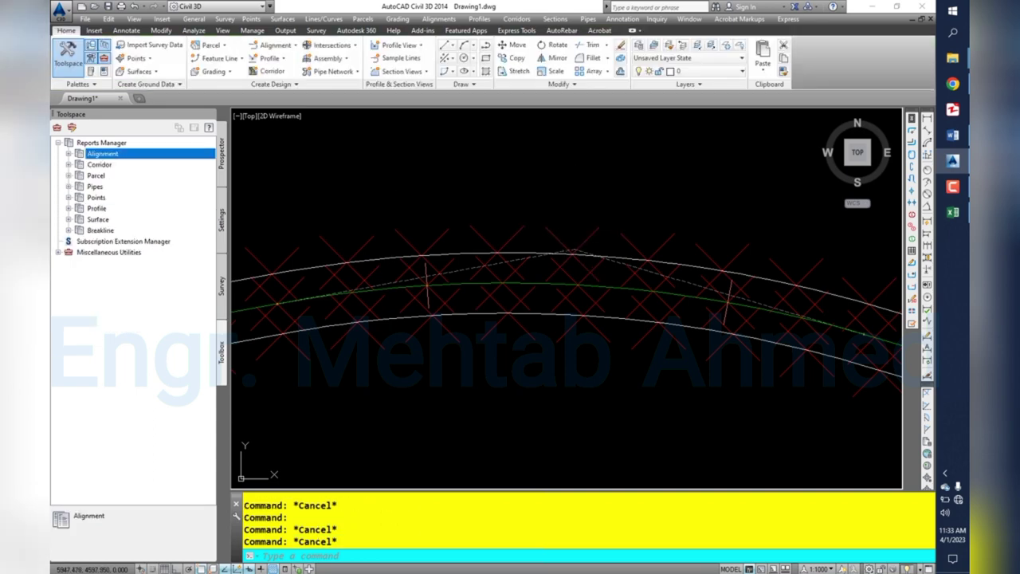
left_click(69, 197)
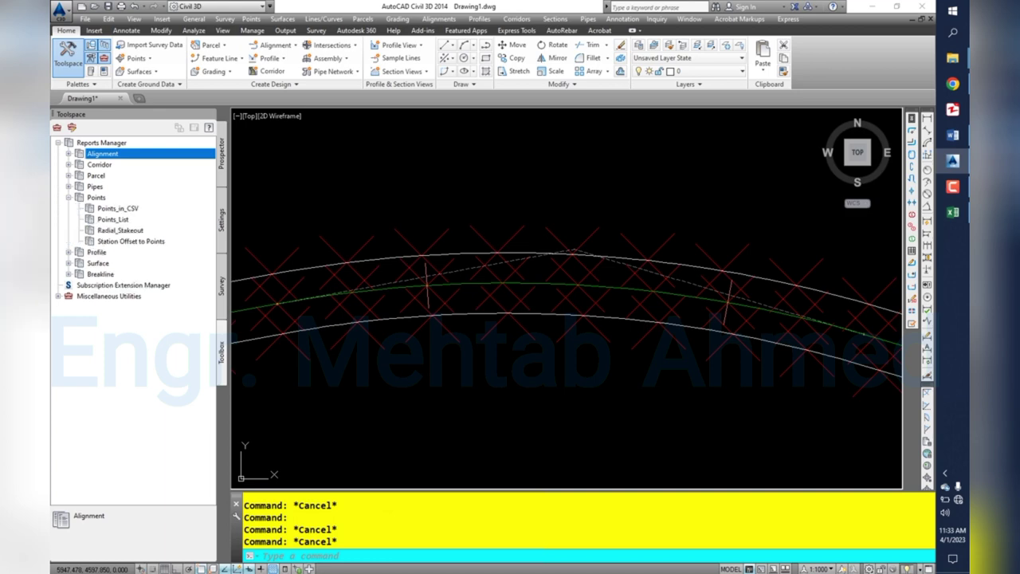
right_click(119, 208)
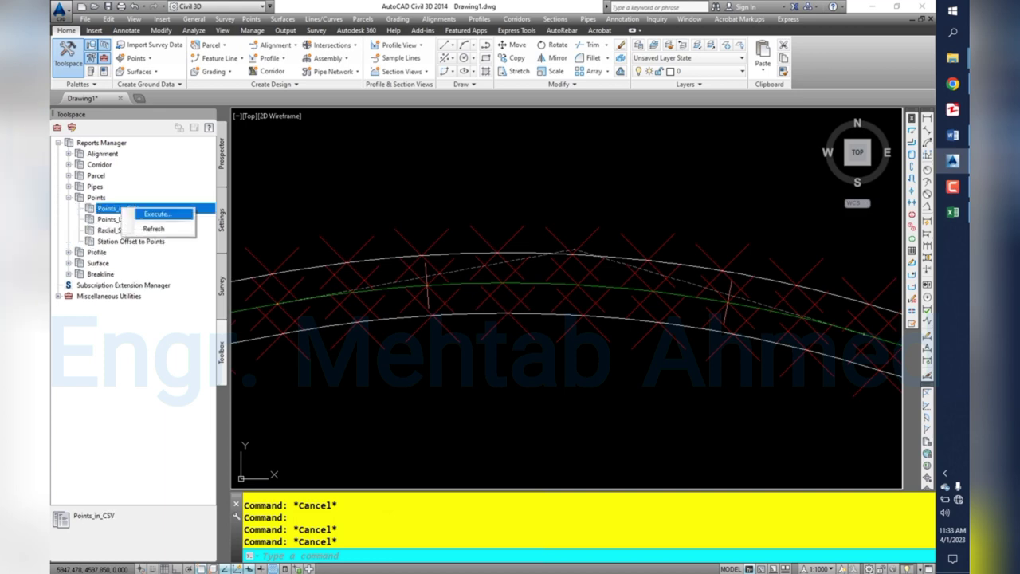
left_click(151, 212)
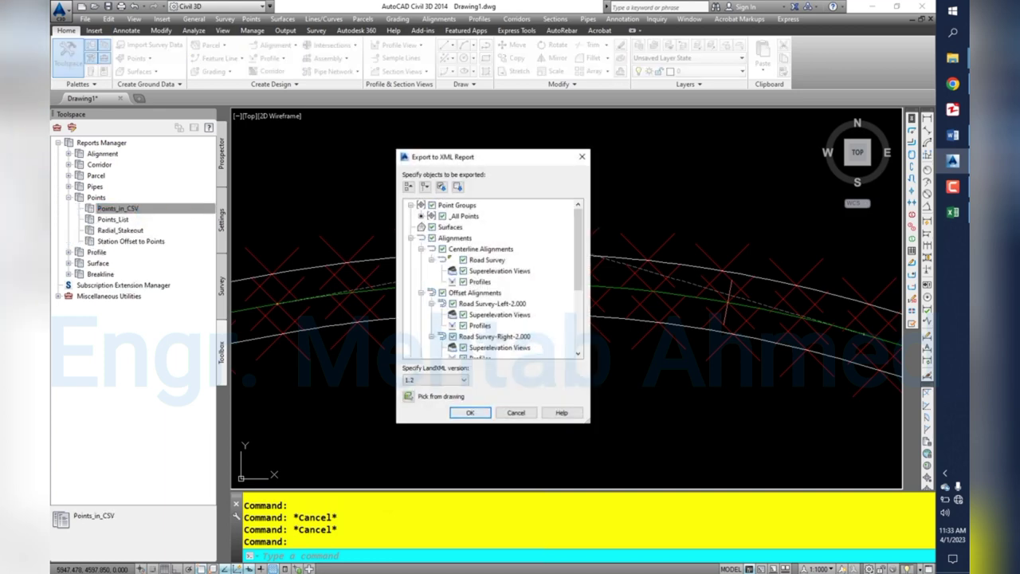
key("Return")
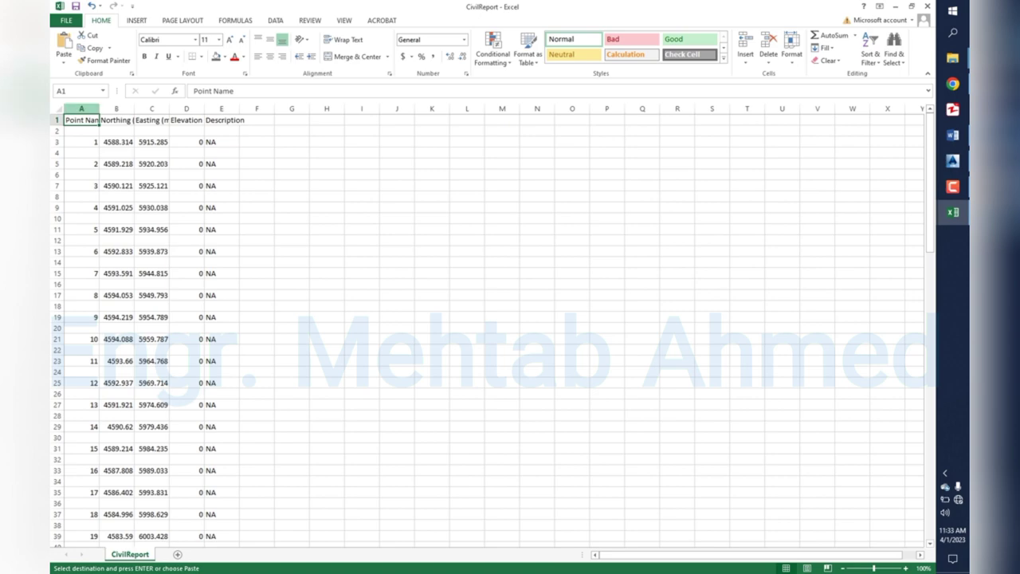
Sort the table by column A smallest to largest, expanding the selection to all columns.
left_click(81, 108)
left_click(892, 58)
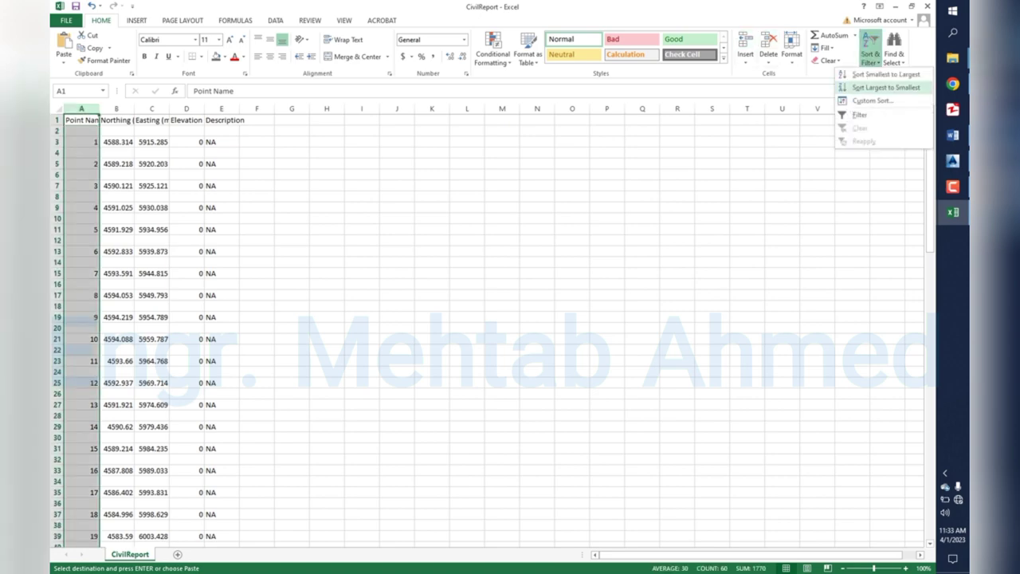
left_click(884, 84)
key("Return")
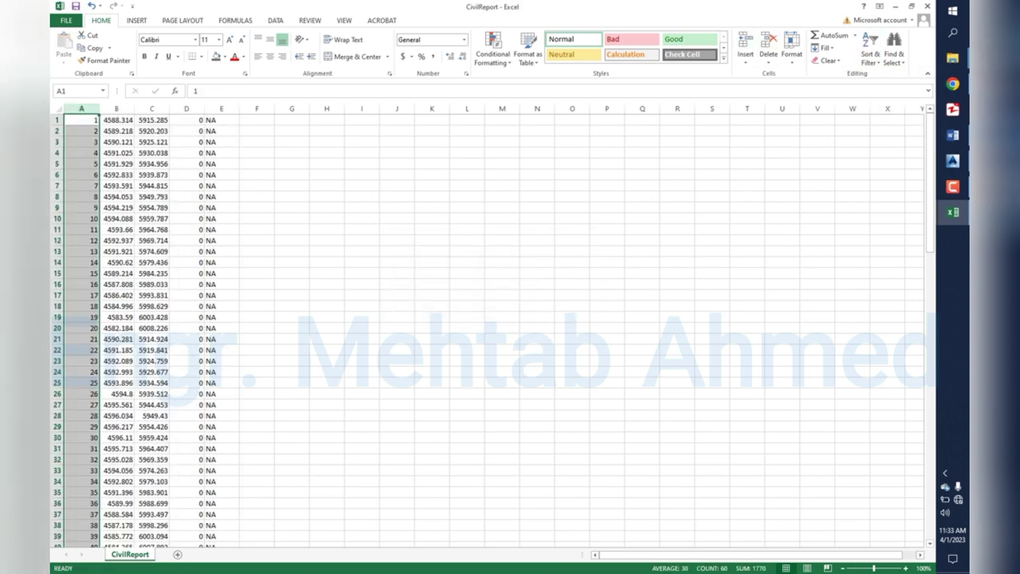
Clear the contents of the leftover header row 60.
scroll(494, 331, "down", 3)
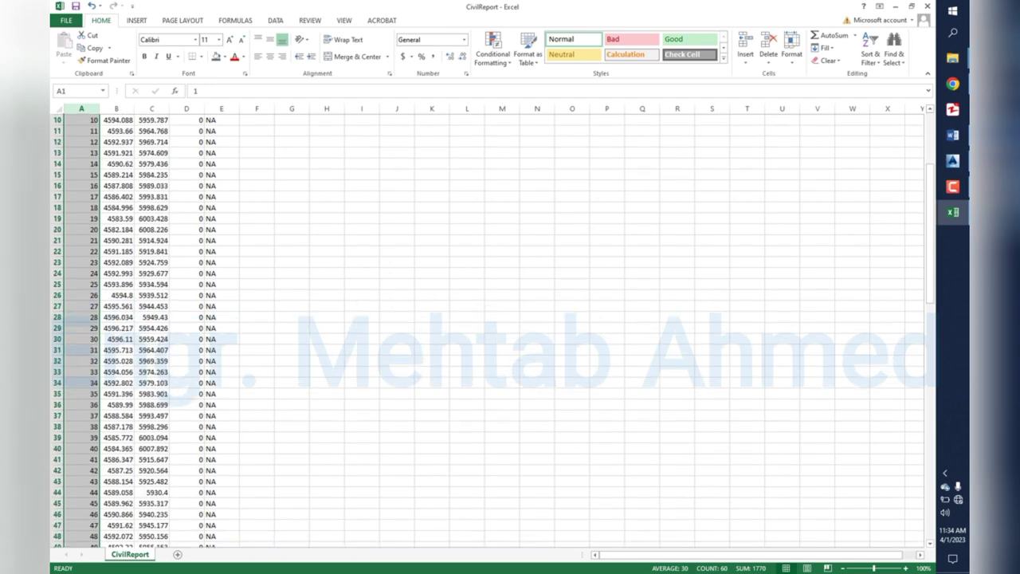
scroll(494, 331, "down", 3)
scroll(494, 331, "down", 7)
scroll(495, 331, "down", 3)
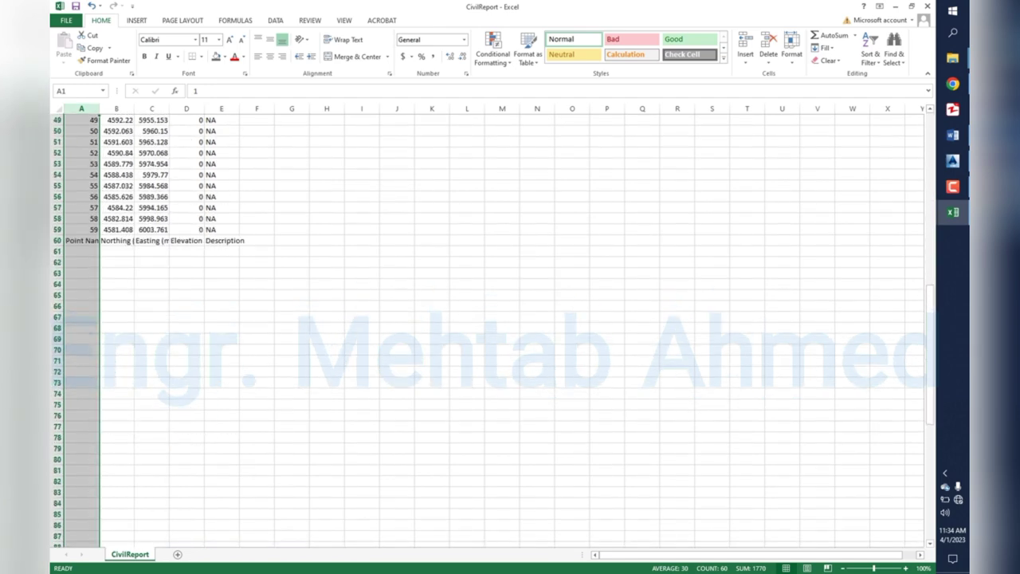
right_click(56, 240)
left_click(97, 345)
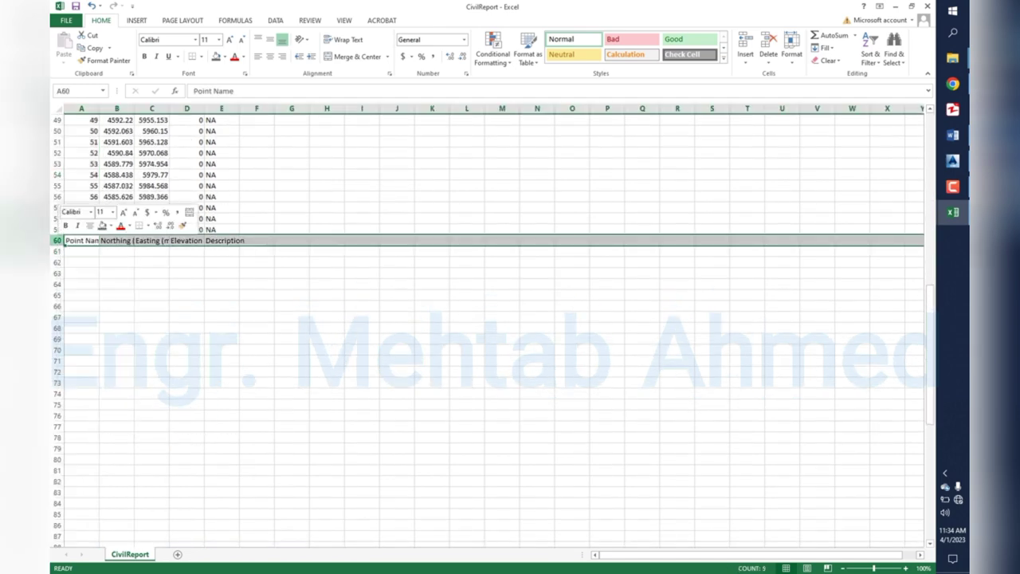
Widen column F.
scroll(96, 345, "up", 6)
scroll(96, 345, "up", 7)
scroll(97, 345, "up", 3)
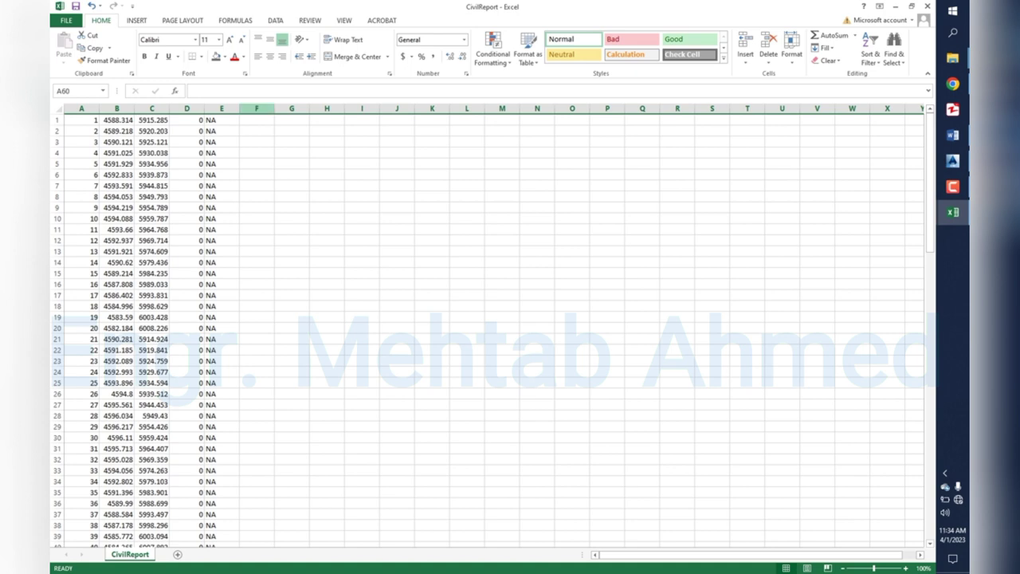
left_click_drag(274, 108, 445, 108)
Enter =CONCATENATE(C1,",",C1) in cell F1.
left_click(342, 120)
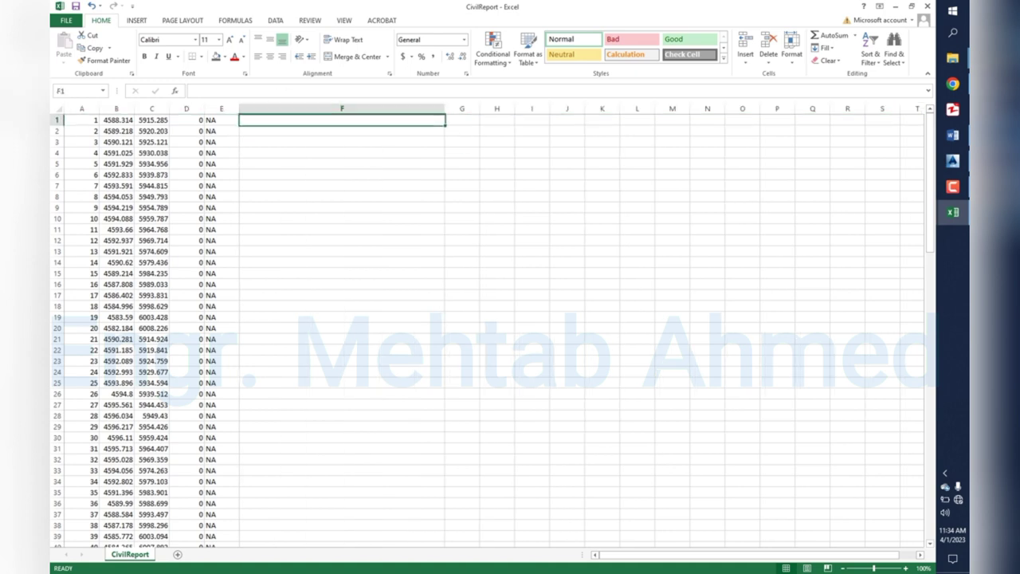
key("shift+F3")
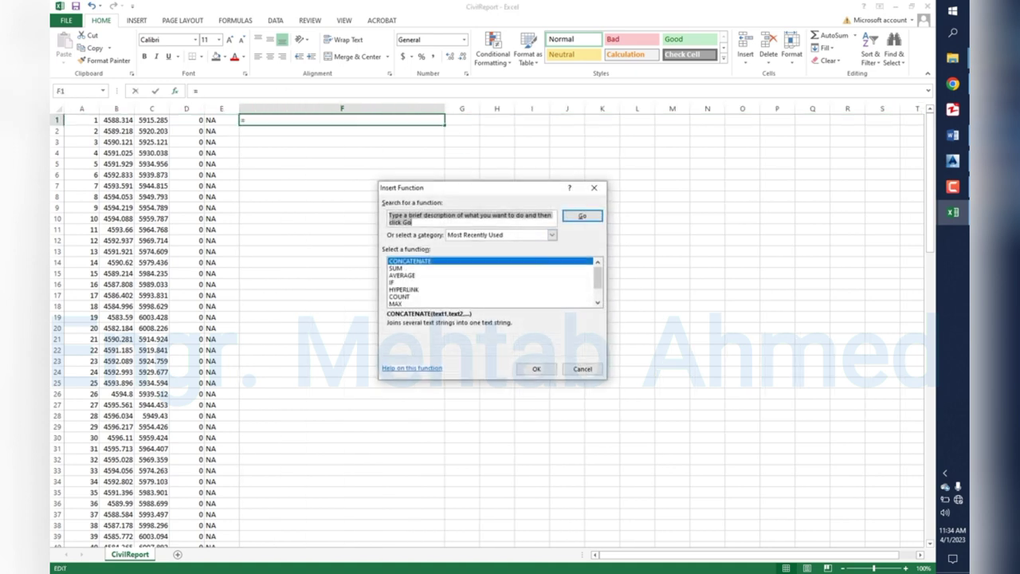
key("Return")
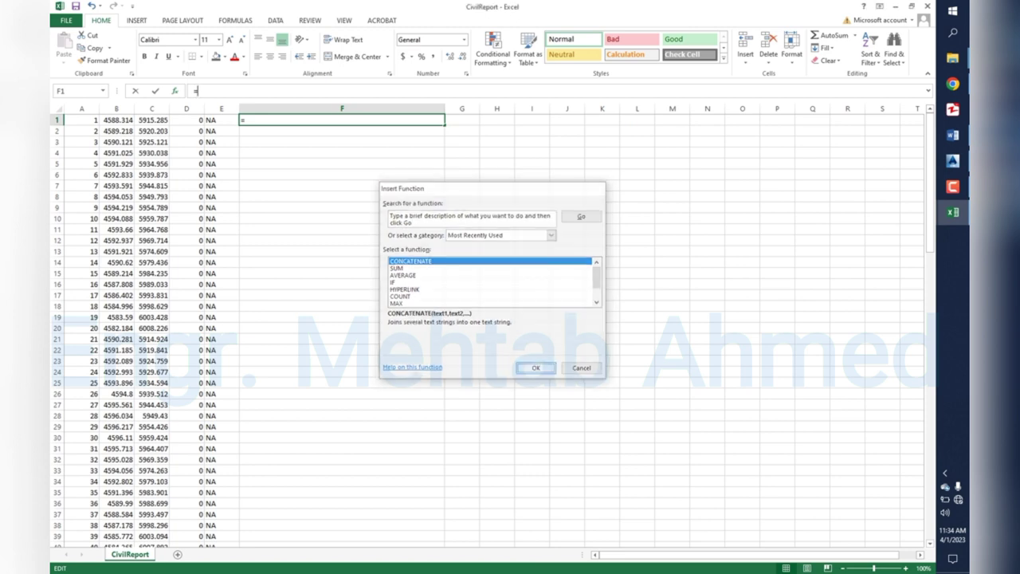
left_click(152, 119)
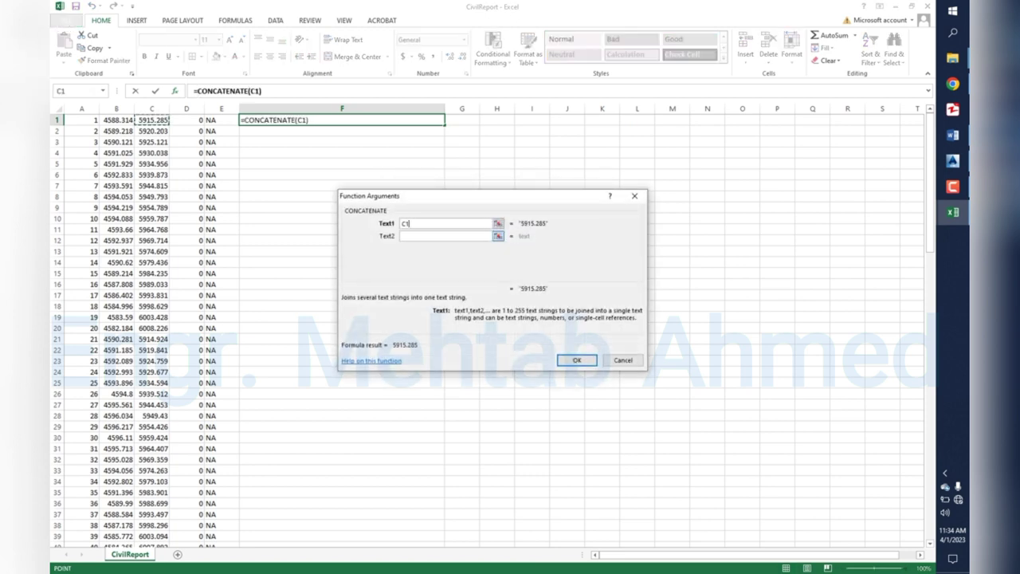
left_click(447, 236)
type(",")
key("Tab")
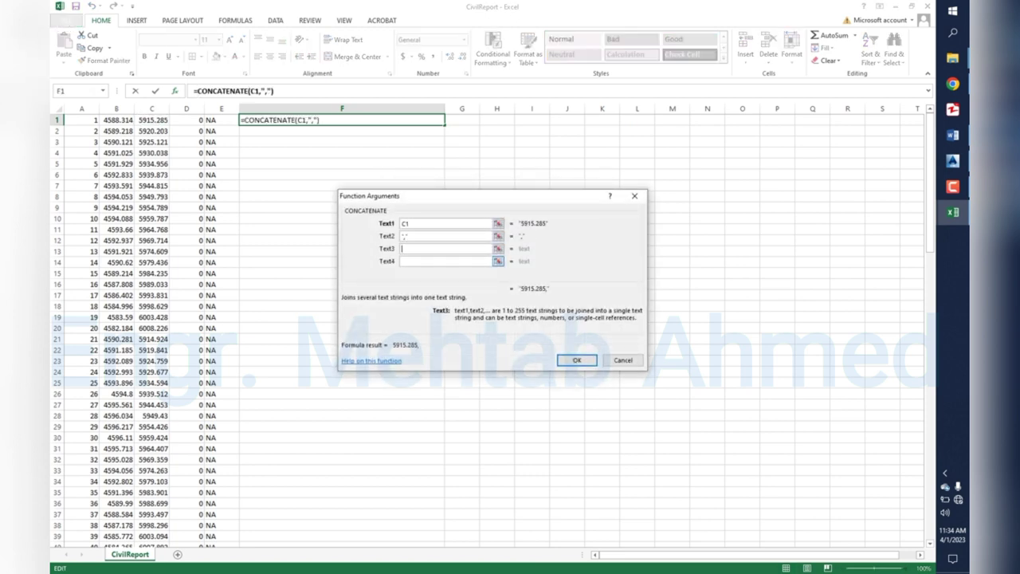
key("Tab")
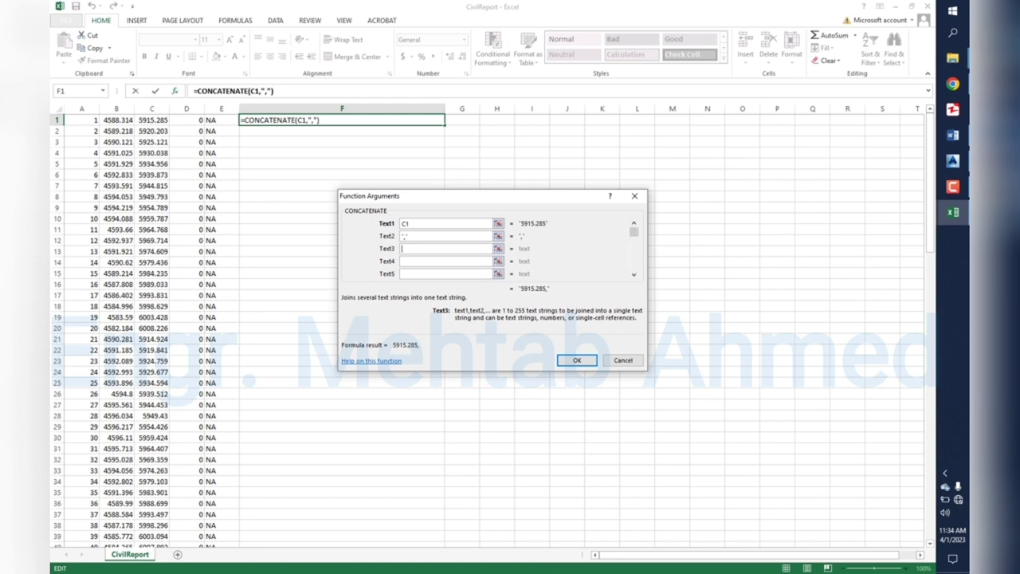
type(",C1")
key("Return")
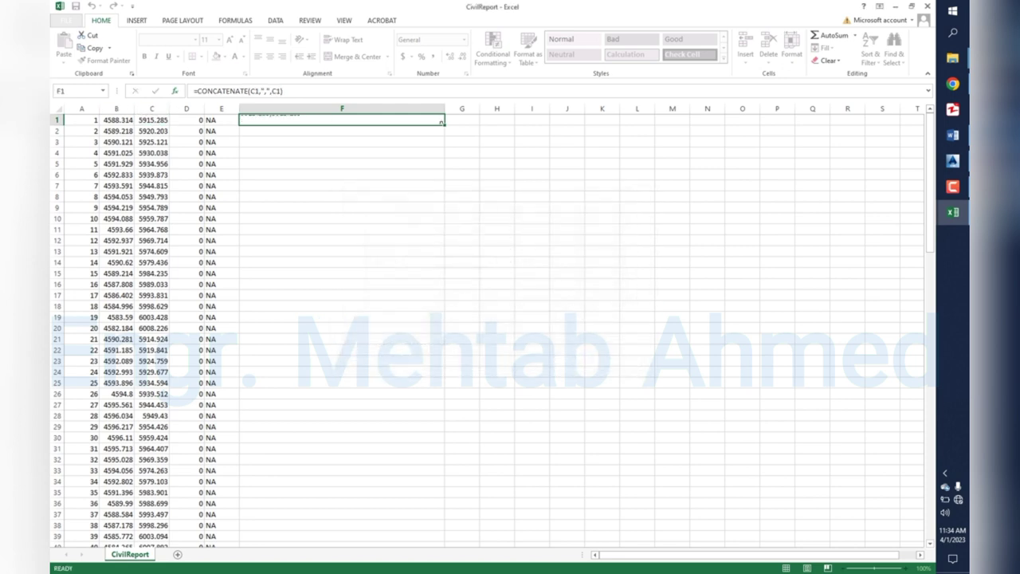
Fill the formula down column F to row 59 and copy the column.
double_click(445, 125)
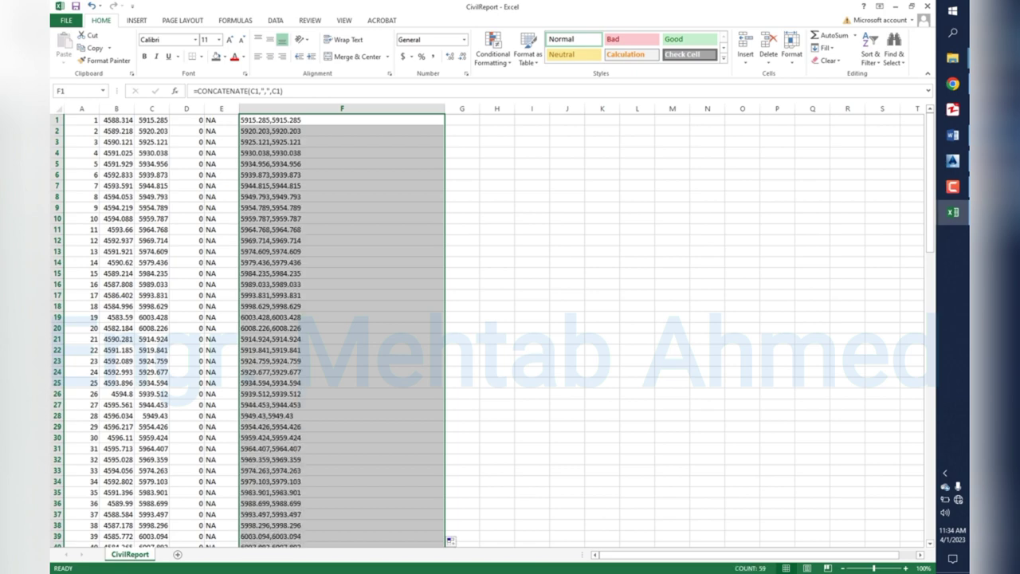
key("ctrl+c")
left_click(954, 212)
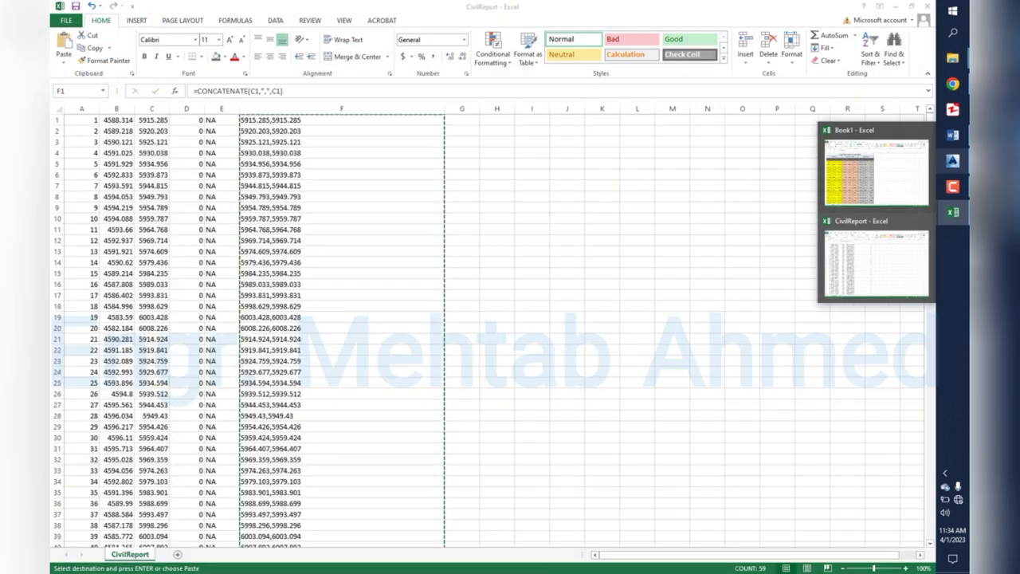
Back in the drawing, start the POINT command and bring up the command-line Paste option.
left_click(953, 161)
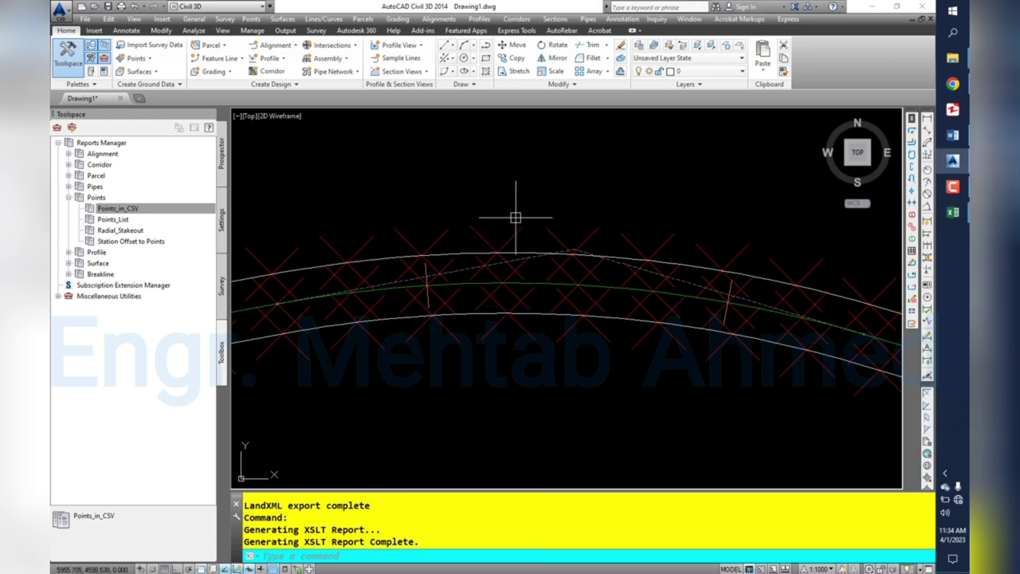
left_click(495, 253)
right_click(518, 240)
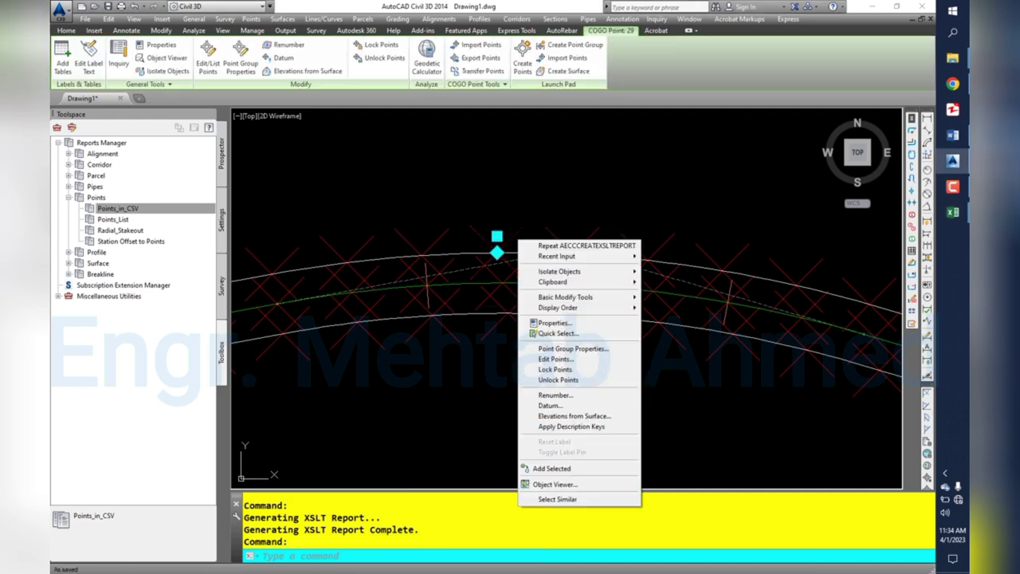
key("Escape")
key("Escape")
left_click(423, 210)
type("POINT")
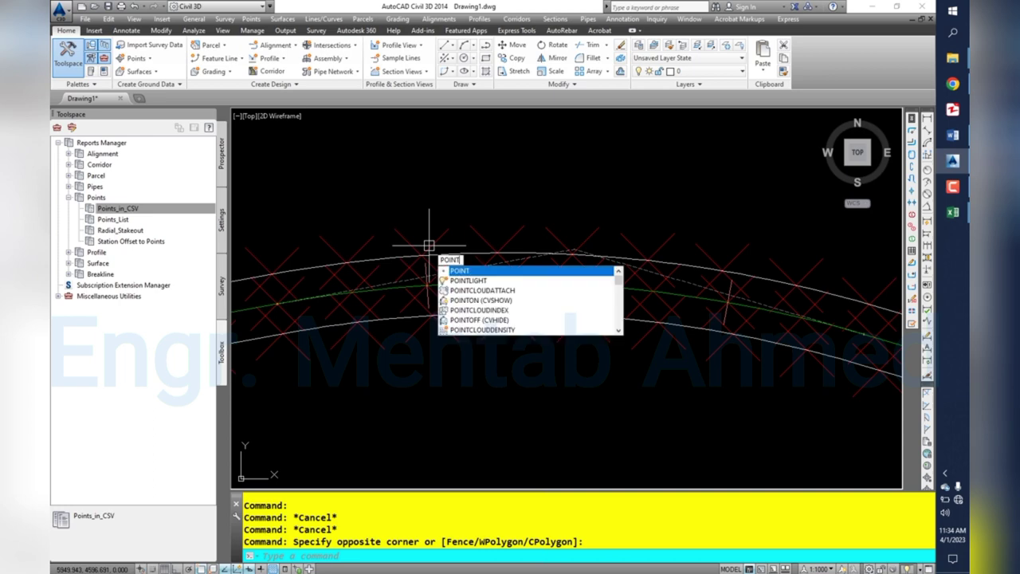
key("Return")
right_click(403, 555)
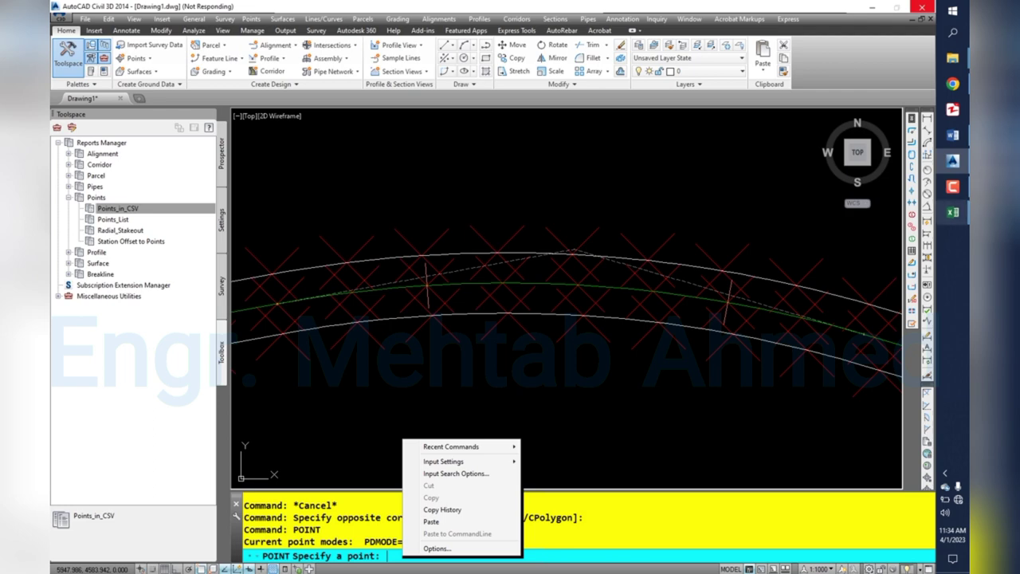
Bring CivilReport forward and scroll through the column F coordinate pairs.
left_click(876, 255)
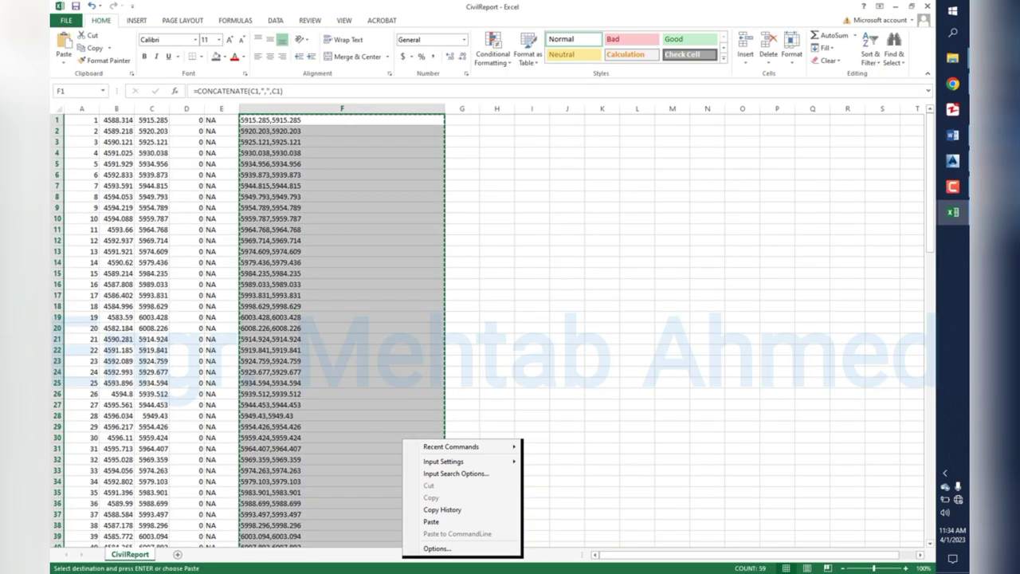
scroll(343, 319, "down", 5)
scroll(342, 319, "down", 4)
scroll(342, 319, "down", 2)
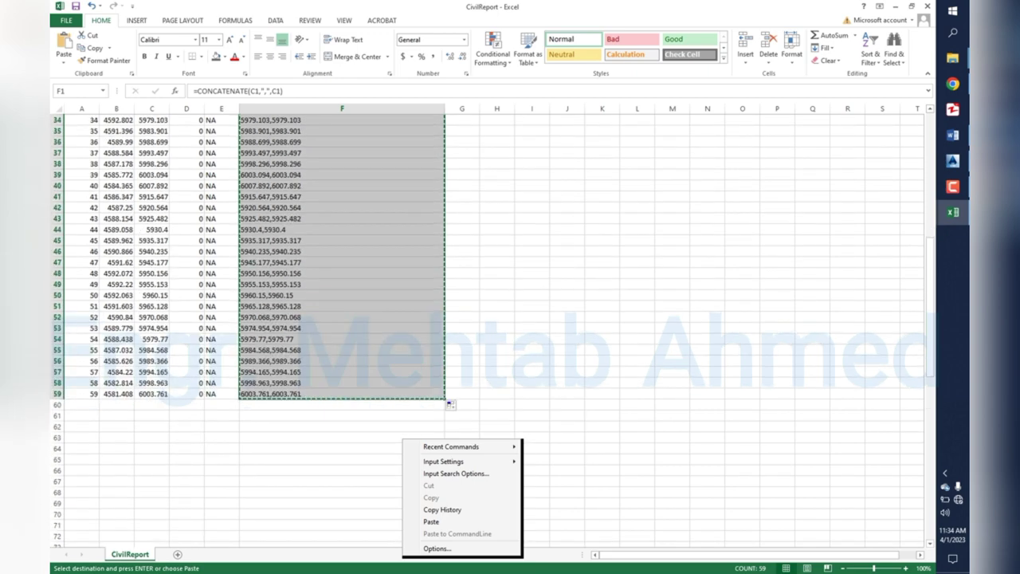
scroll(343, 319, "up", 5)
scroll(342, 319, "up", 6)
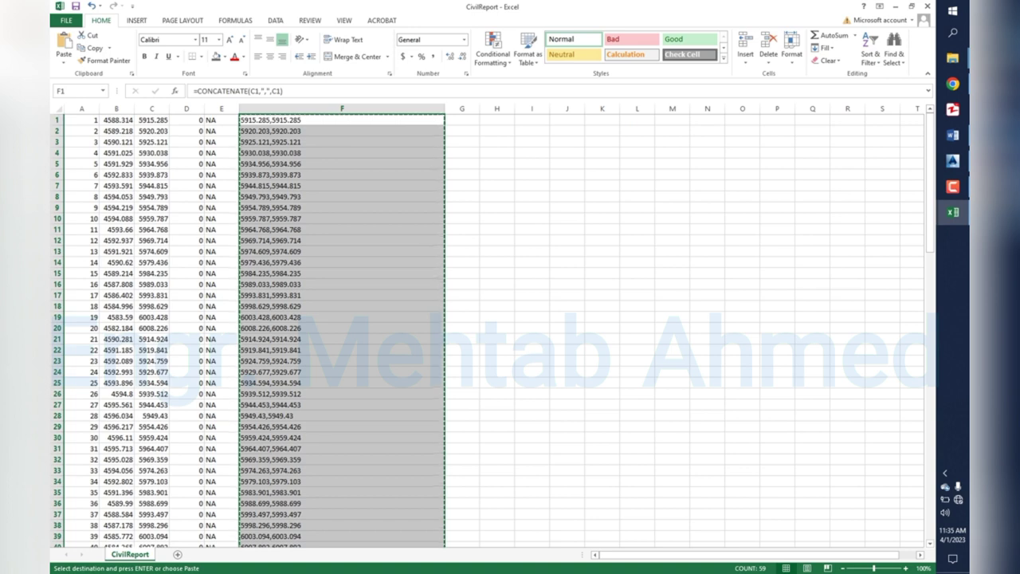
left_click(952, 212)
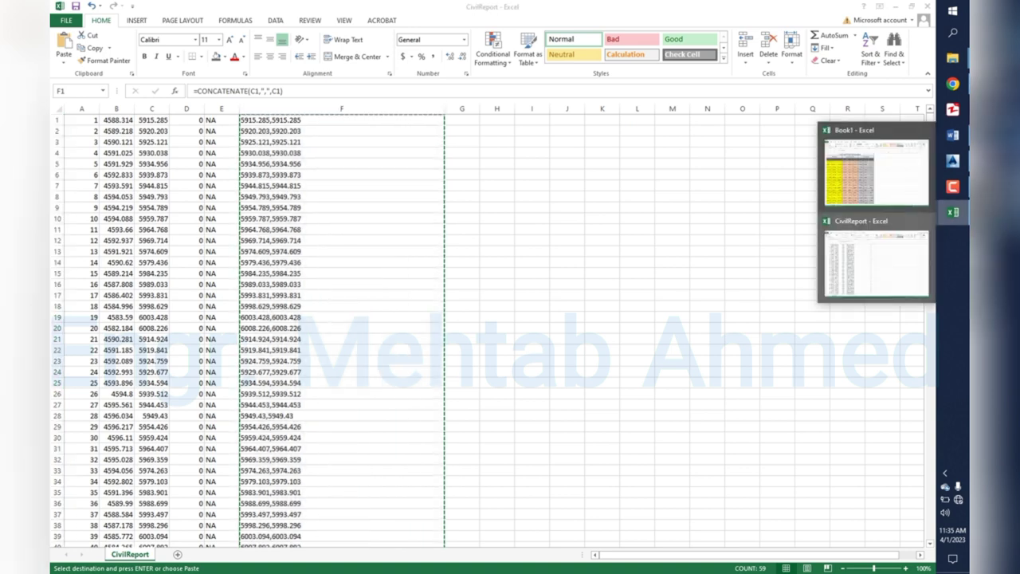
Return to the drawing, regenerate it and zoom to extents to find the stray symbol.
left_click(953, 161)
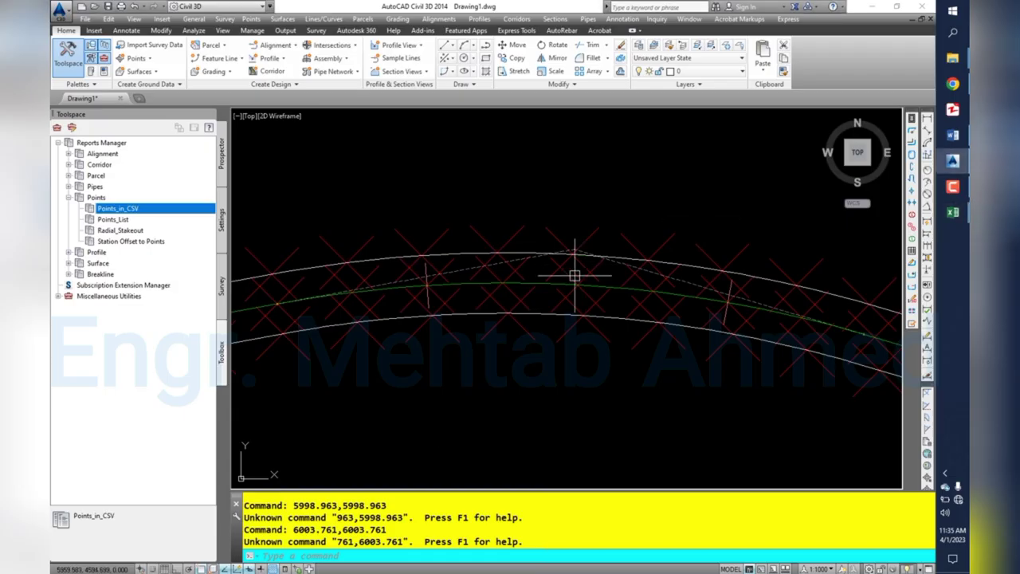
scroll(573, 276, "down", 6)
scroll(520, 288, "up", 4)
type("re")
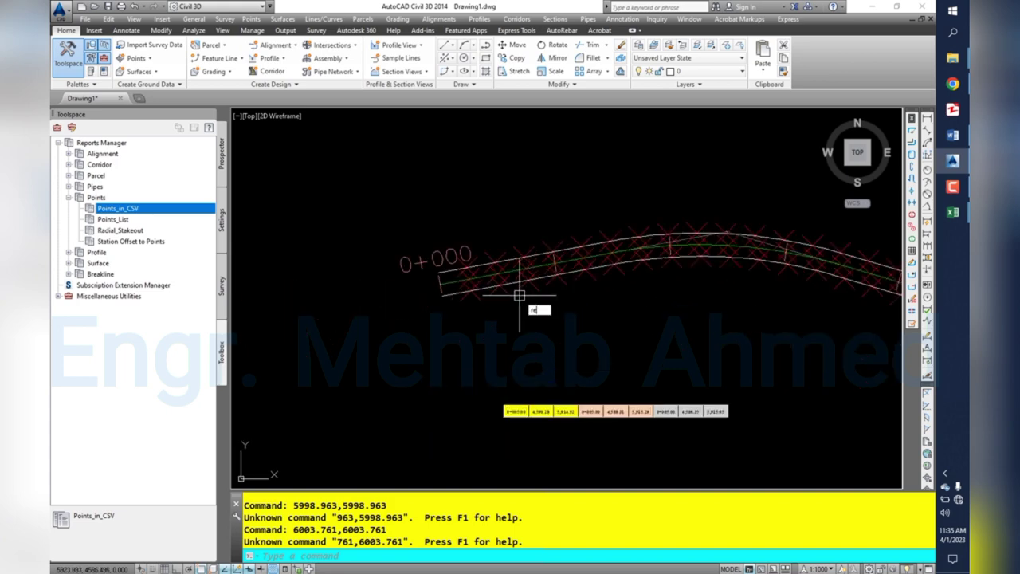
key("Return")
scroll(518, 293, "up", 3)
scroll(534, 249, "up", 2)
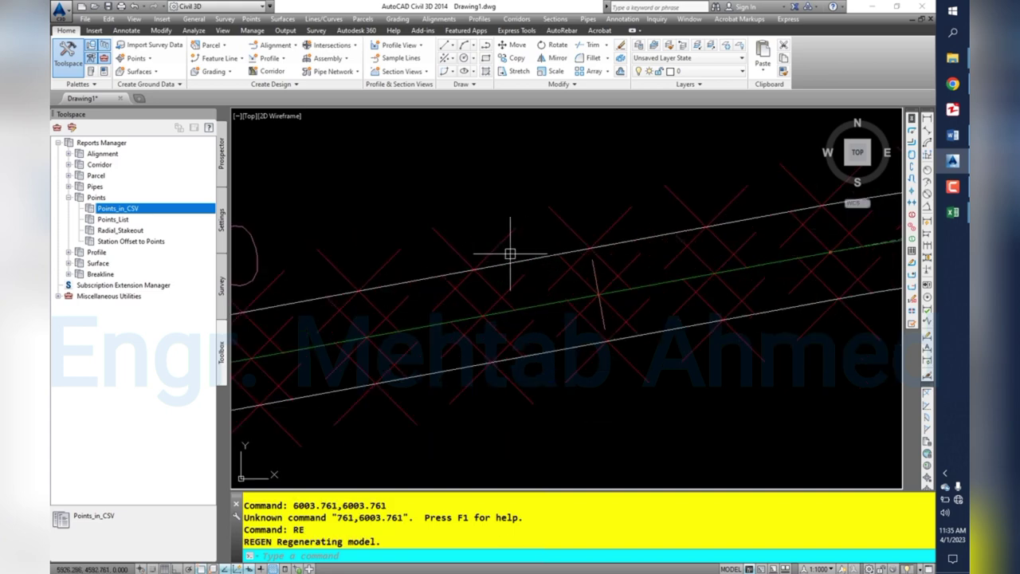
scroll(597, 294, "up", 2)
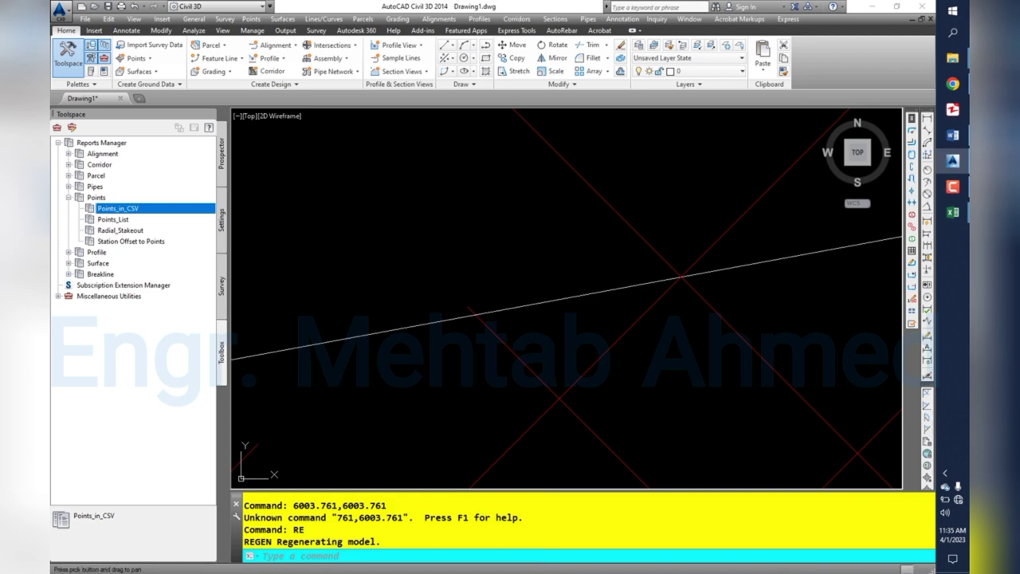
middle_click(455, 266)
middle_click(455, 266)
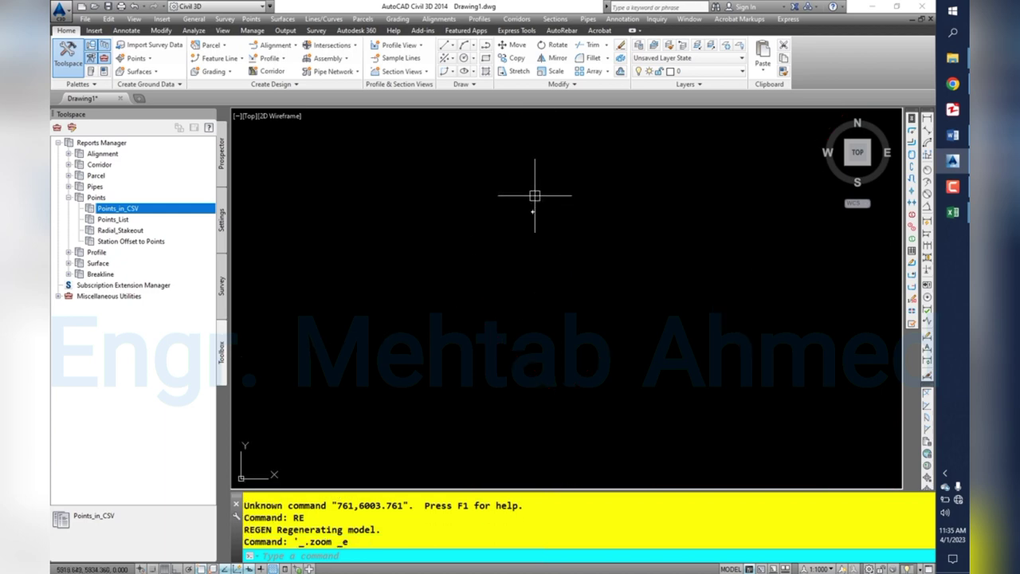
scroll(490, 237, "up", 3)
scroll(510, 263, "up", 3)
scroll(562, 268, "up", 2)
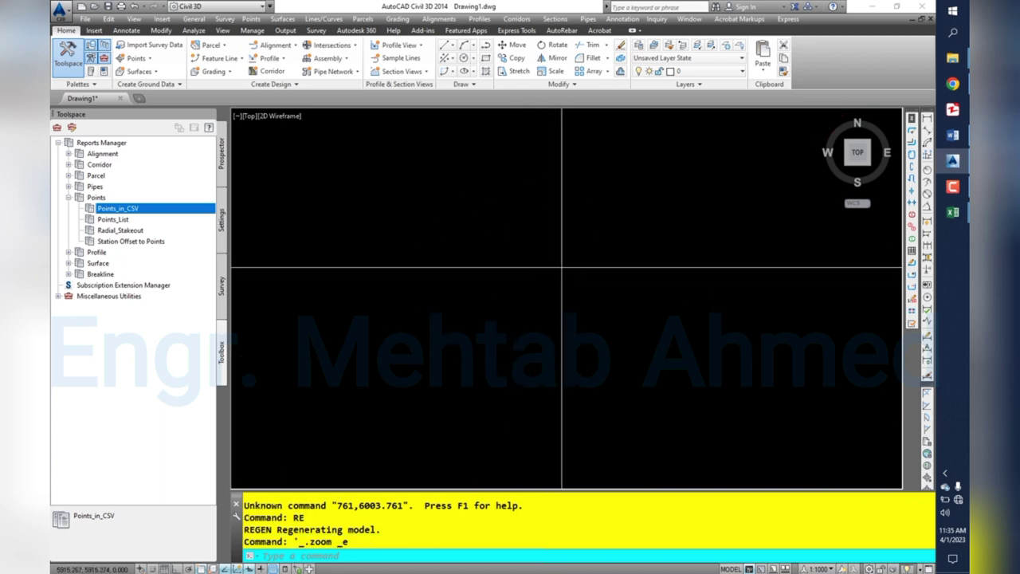
scroll(531, 291, "up", 2)
scroll(531, 295, "up", 1)
key("Return")
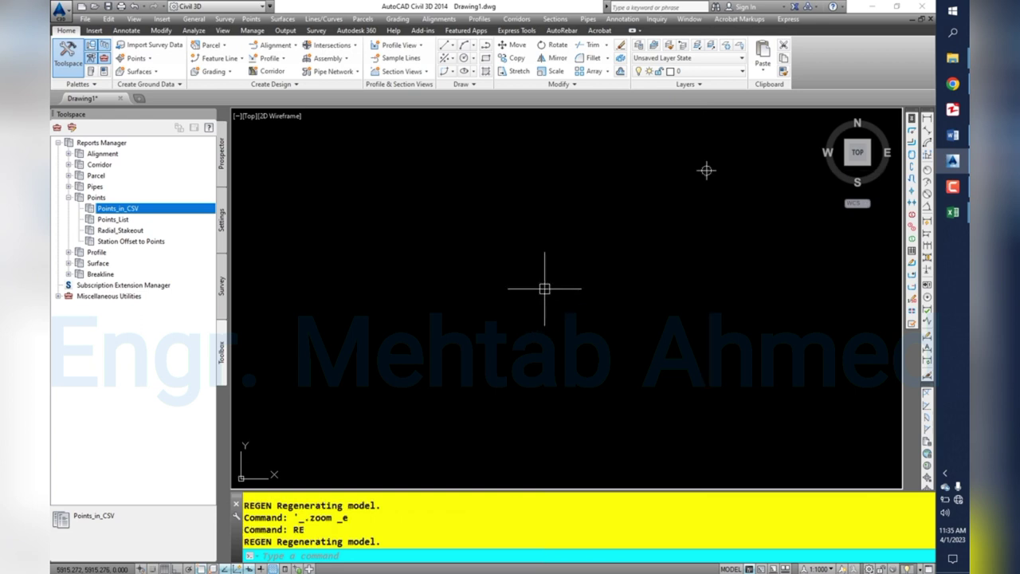
scroll(717, 132, "up", 2)
Erase the stray circle-and-cross symbol and zoom back out to the whole alignment.
middle_click_drag(692, 206, 522, 376)
scroll(522, 376, "up", 5)
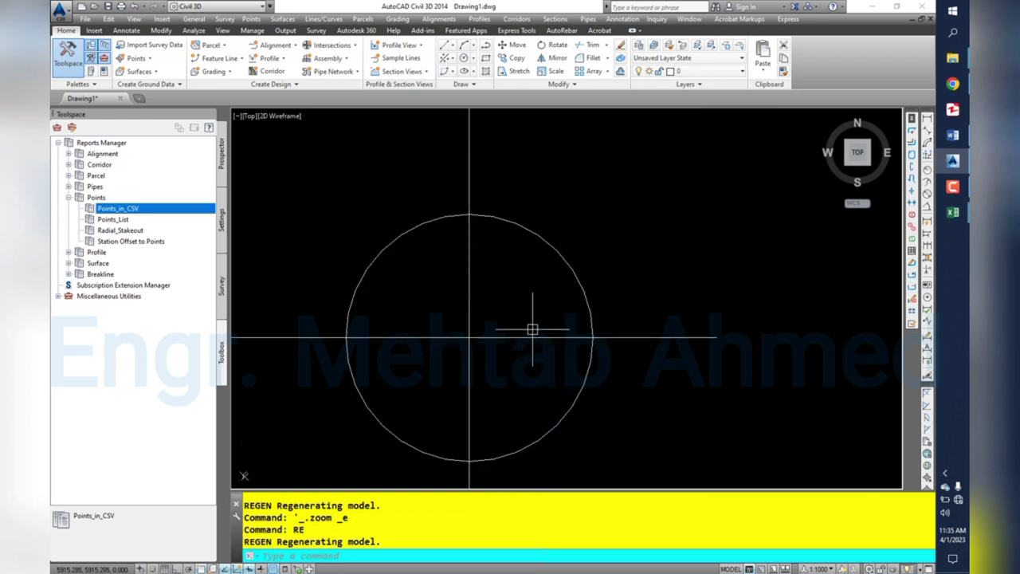
left_click(526, 336)
type("E")
key("Return")
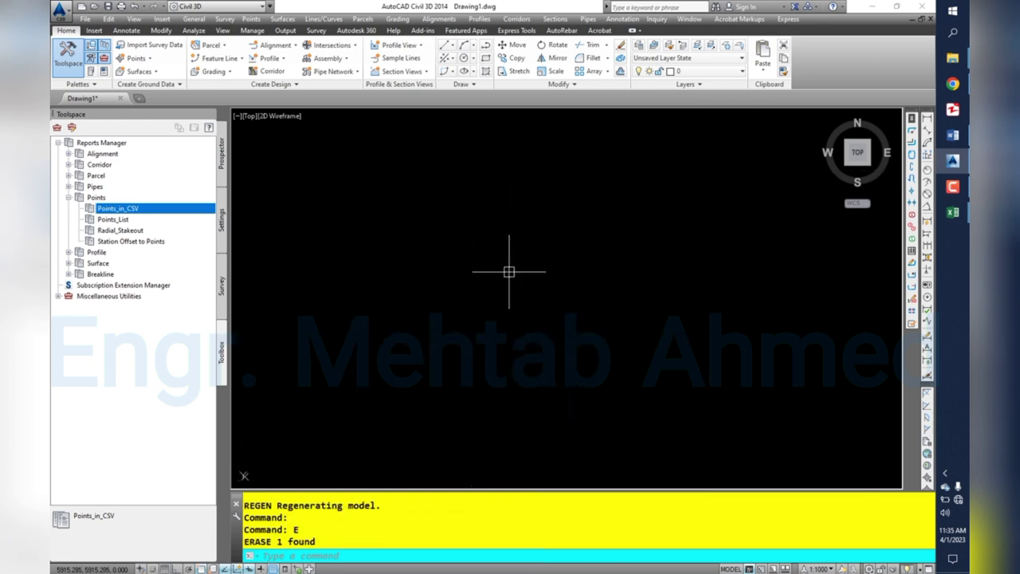
middle_click(508, 272)
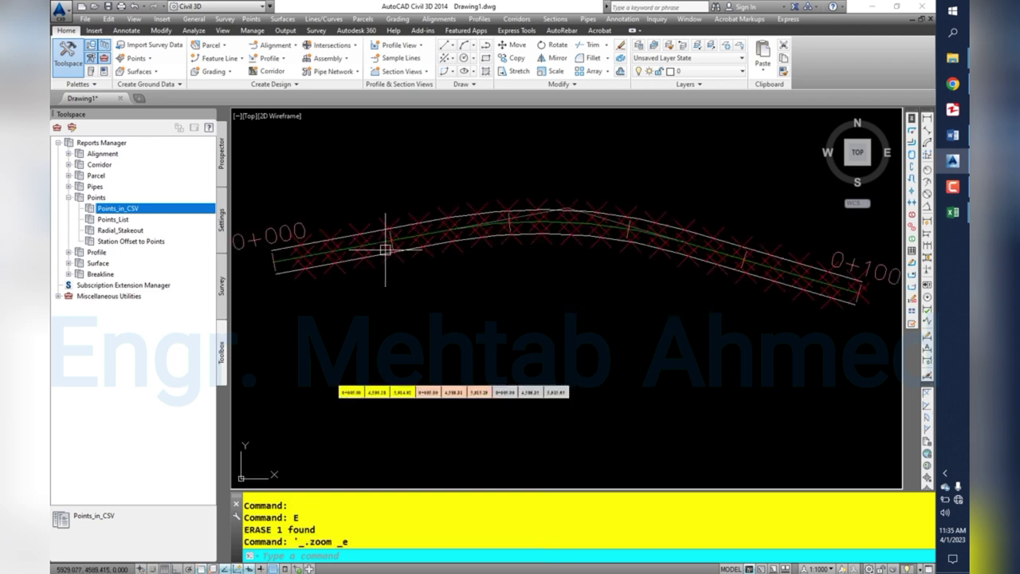
type("re")
key("Return")
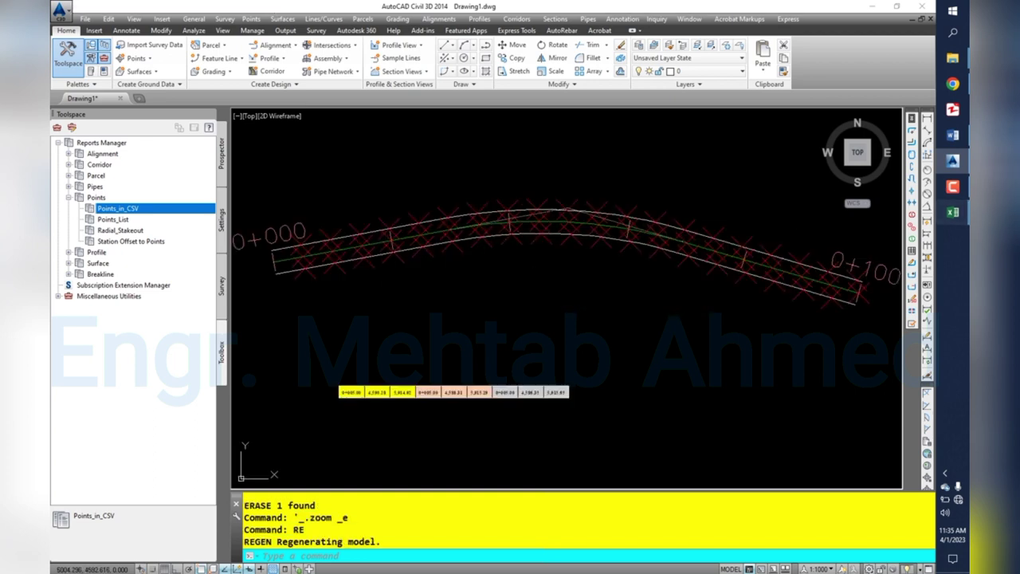
Copy column F's coordinate pairs in CivilReport and return to the drawing.
left_click(876, 259)
left_click(342, 108)
key("ctrl+c")
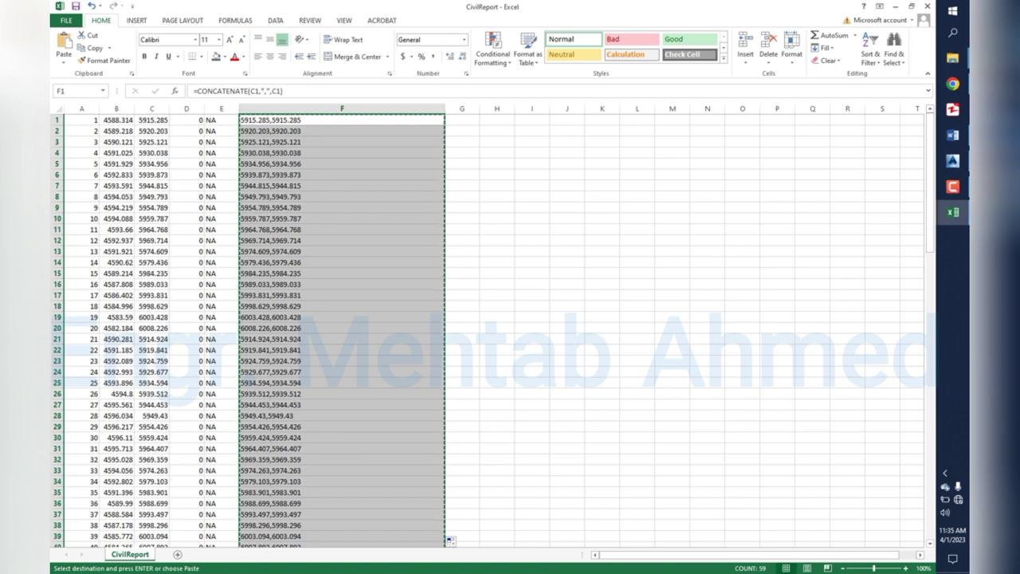
left_click(953, 212)
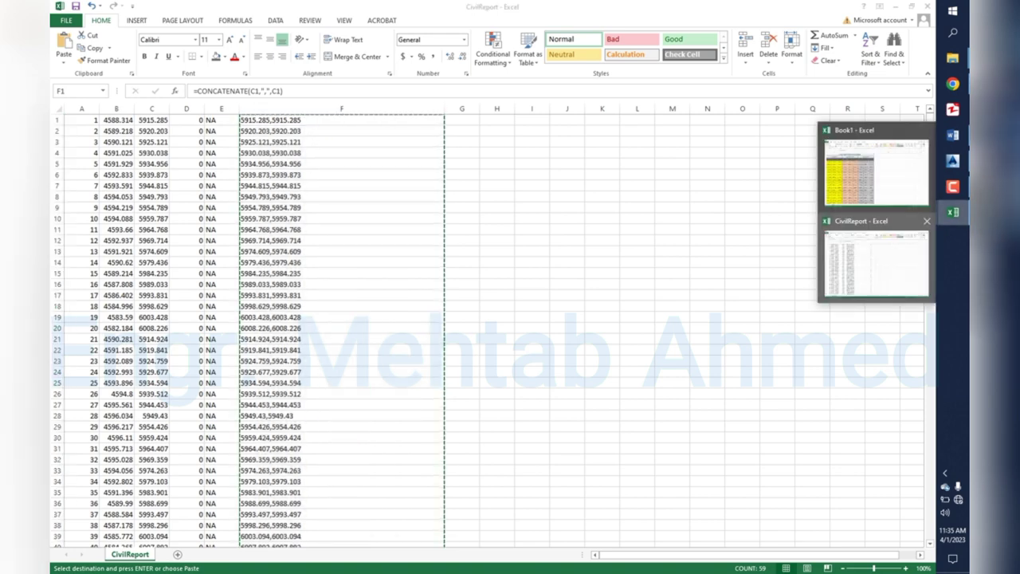
left_click(953, 161)
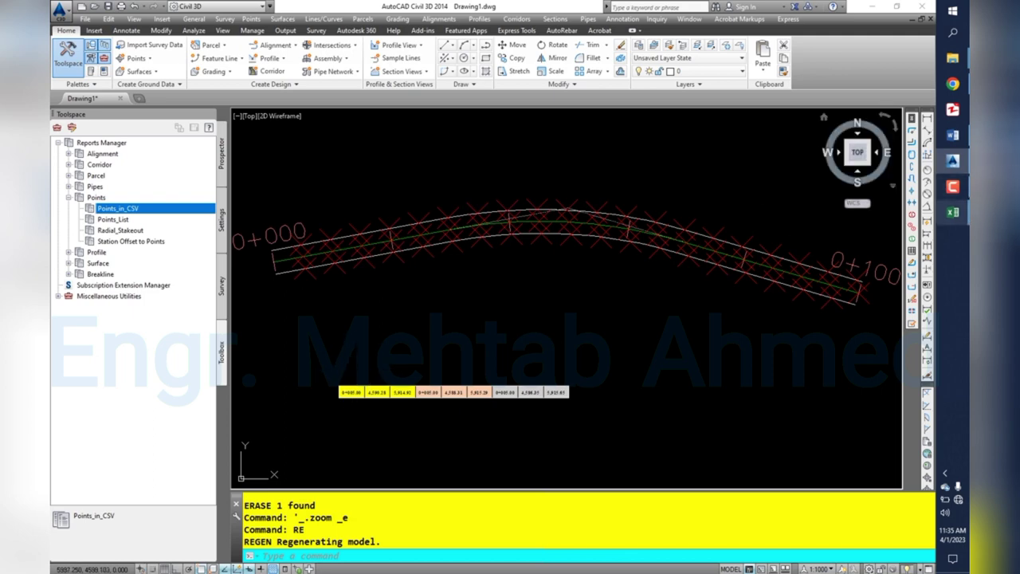
Start a polyline, paste the copied coordinates as its points, then cancel the command.
left_click(953, 212)
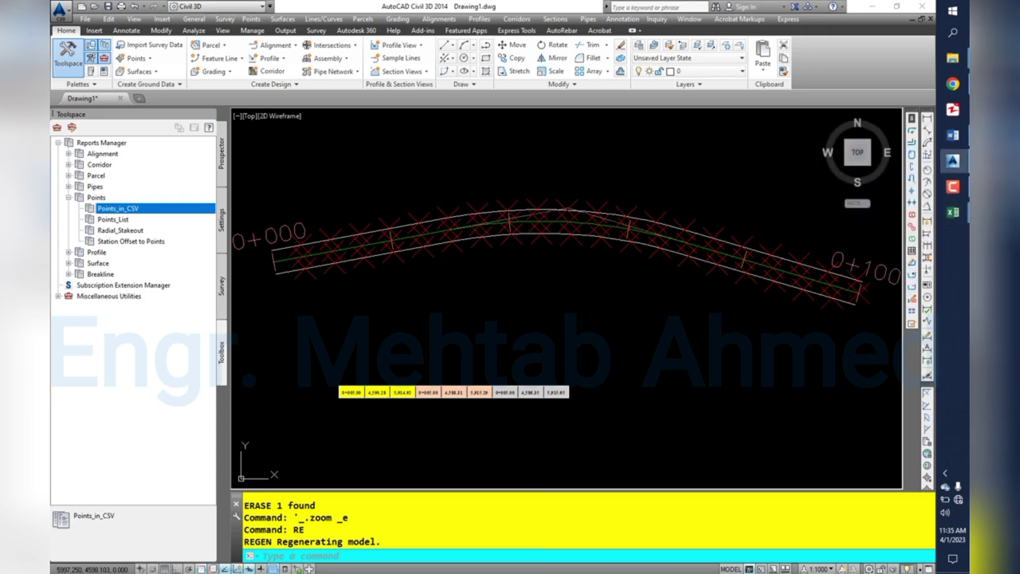
left_click(453, 334)
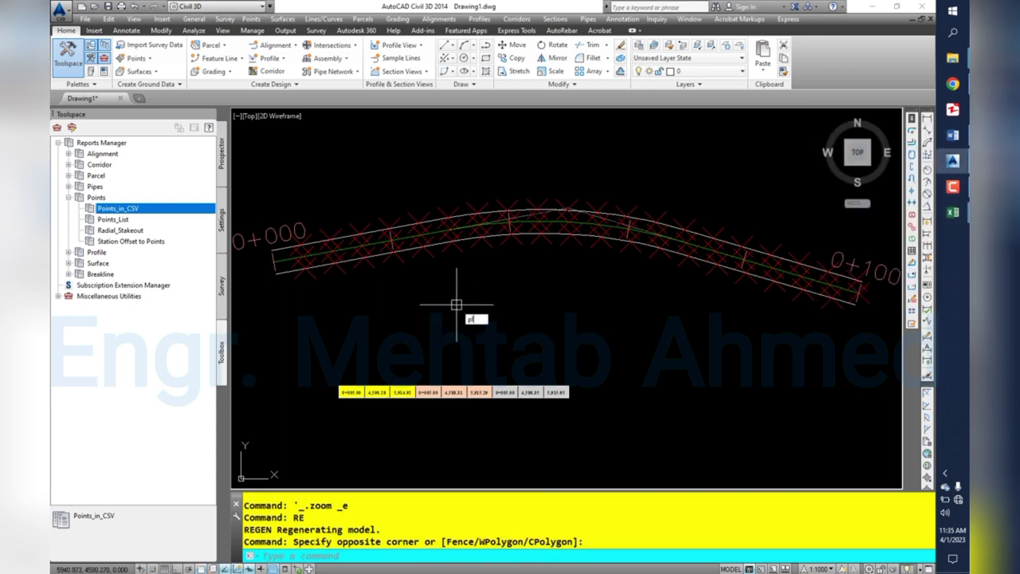
key("Return")
right_click(426, 552)
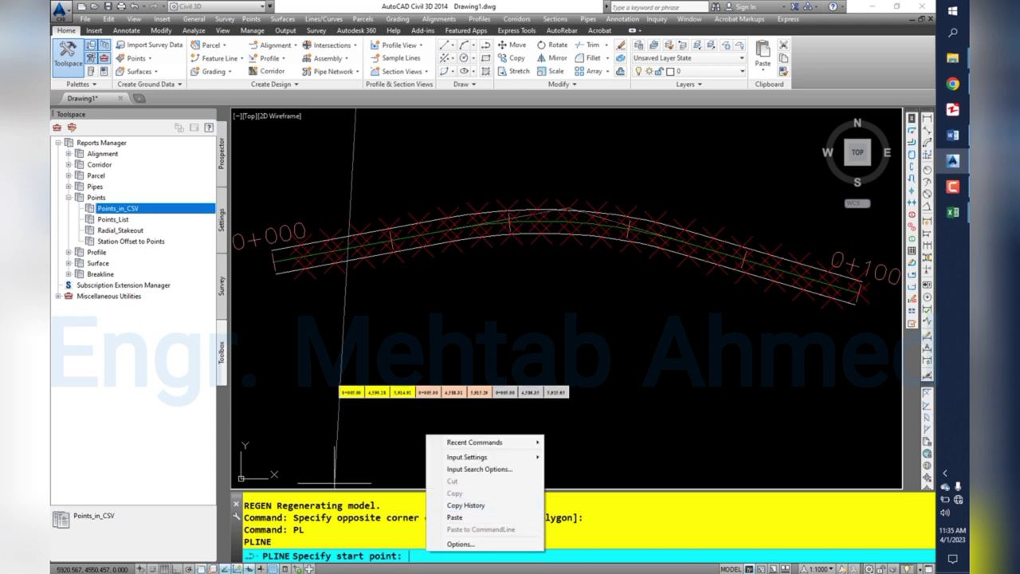
left_click(455, 517)
key("Escape")
key("Escape")
key("Escape")
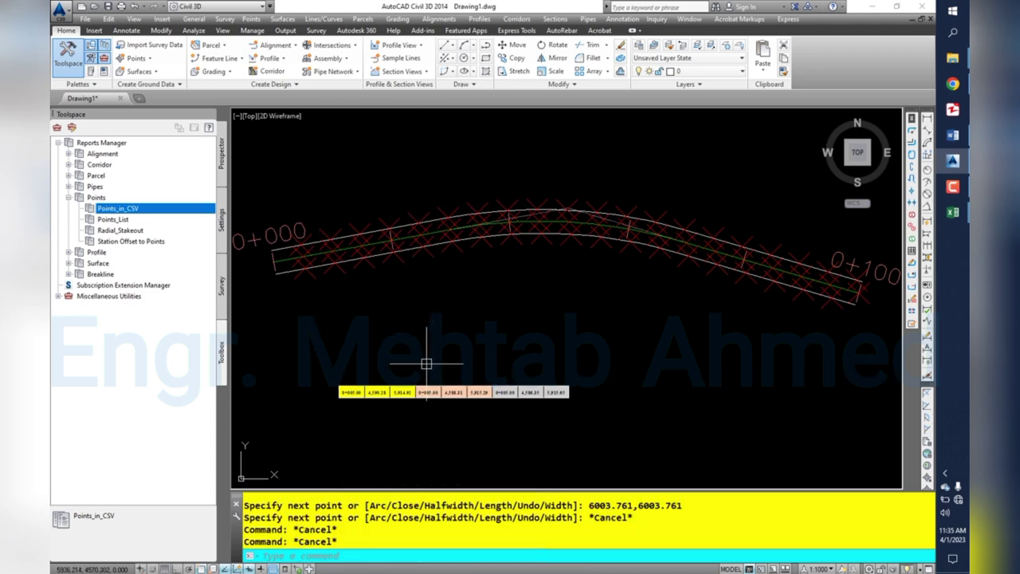
scroll(426, 359, "down", 4)
key("Escape")
key("Escape")
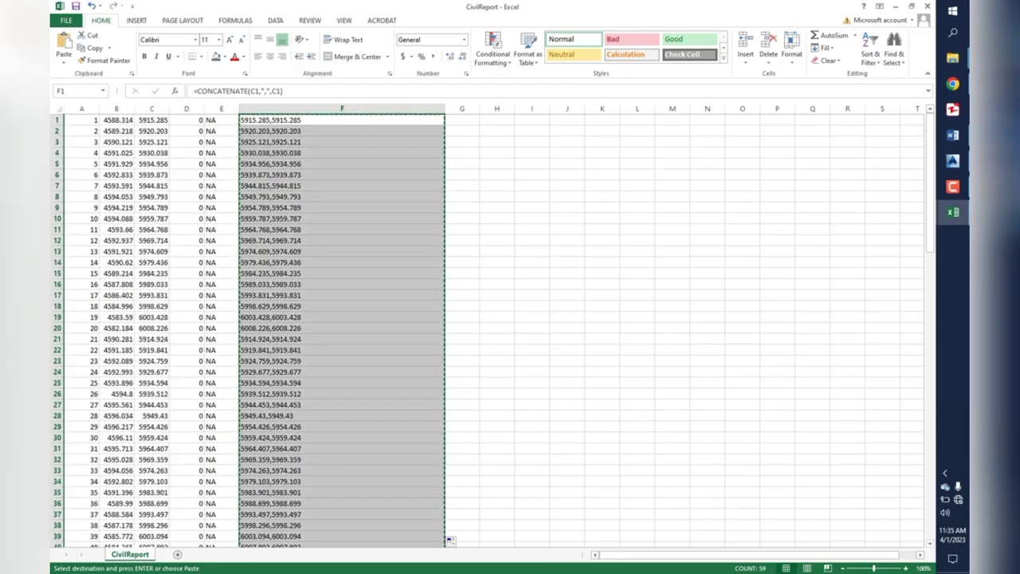
Clear column F and enter =CONCATENATE(C1,",",B1) in cell F1.
key("Return")
key("ctrl+space")
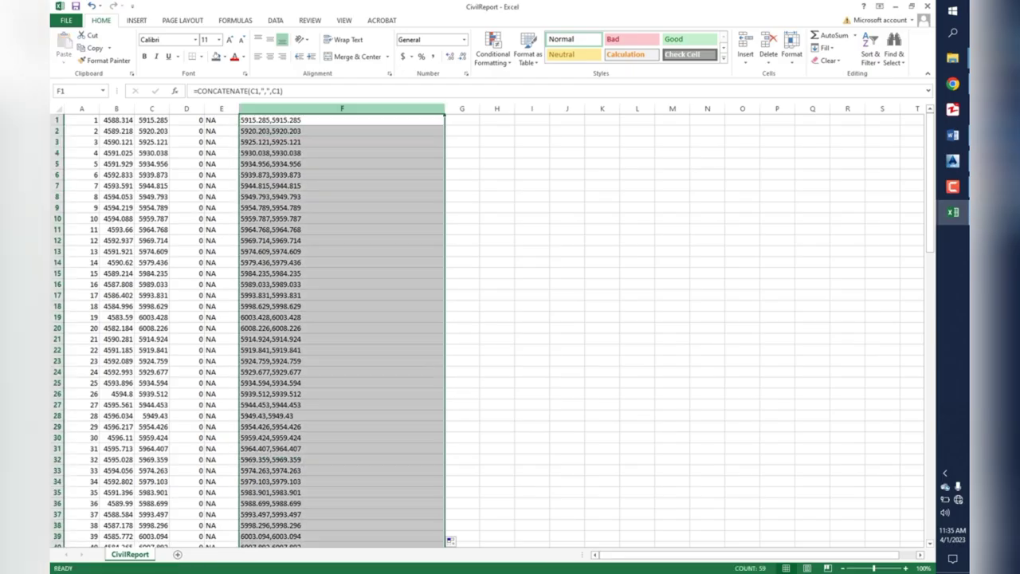
key("Delete")
left_click(342, 119)
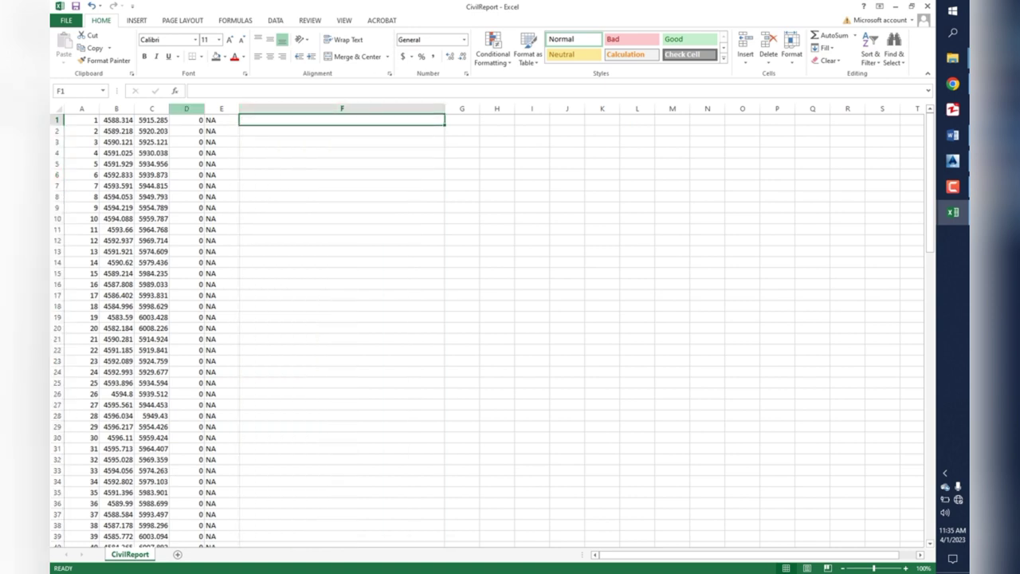
key("shift+F3")
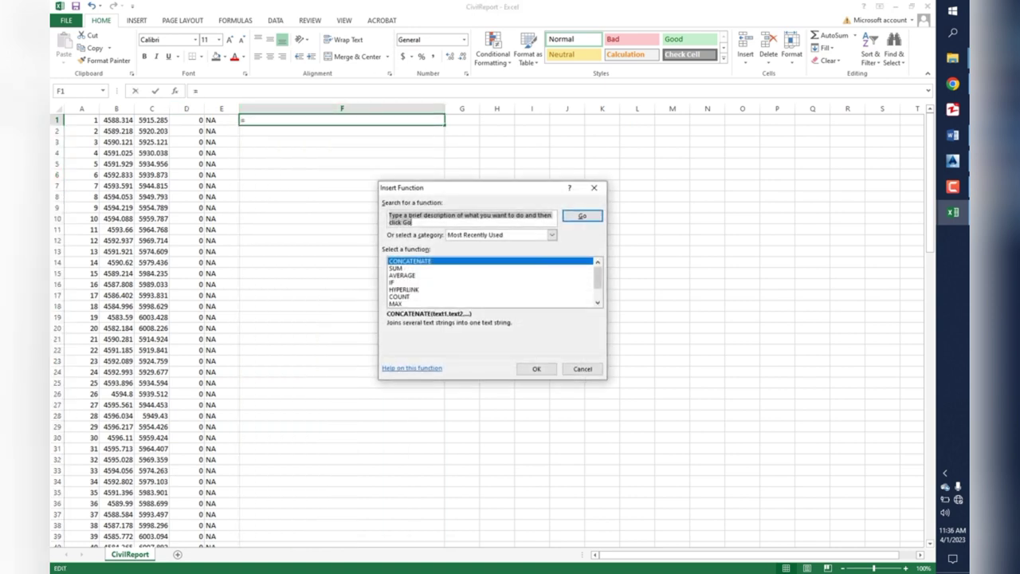
key("Return")
left_click(153, 119)
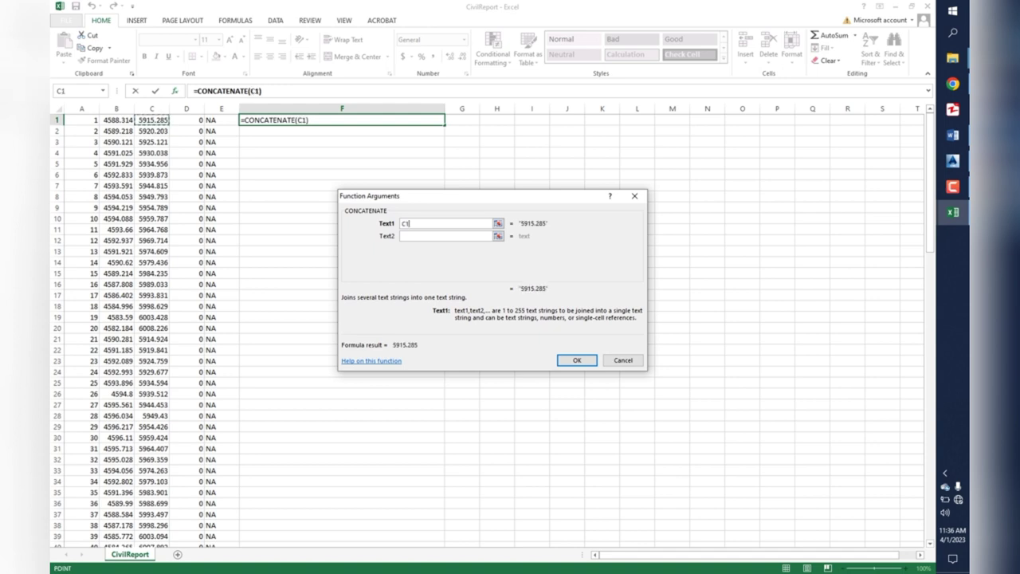
left_click(447, 236)
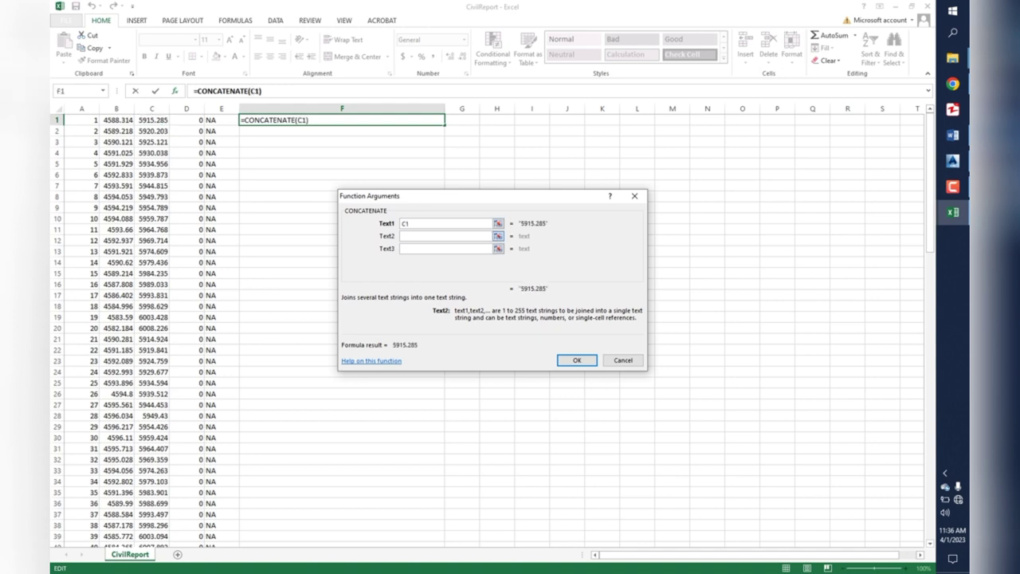
type("\",\"")
key("Tab")
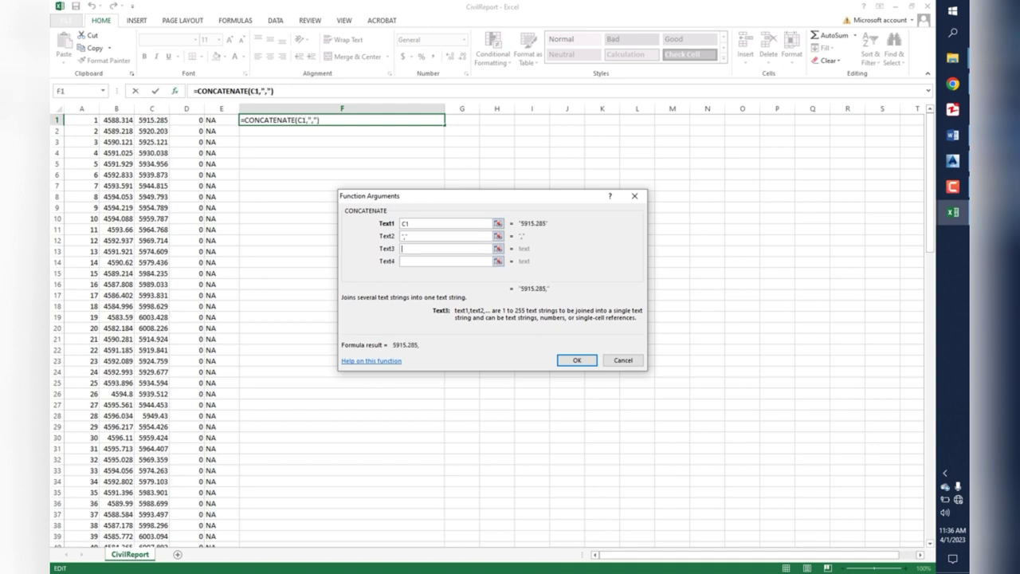
type("B1")
key("Return")
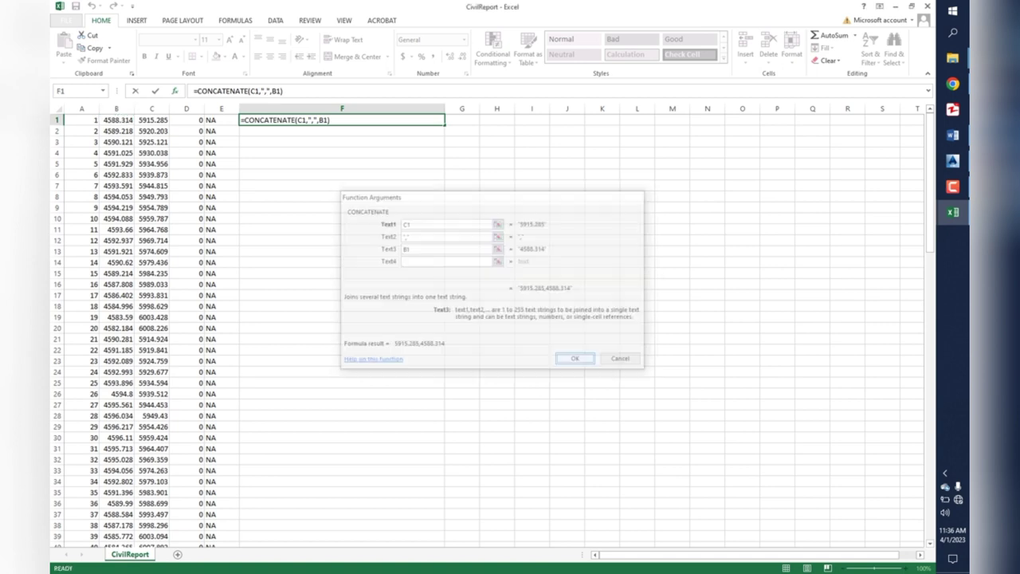
Fill the formula down to row 59 and copy column F.
double_click(445, 125)
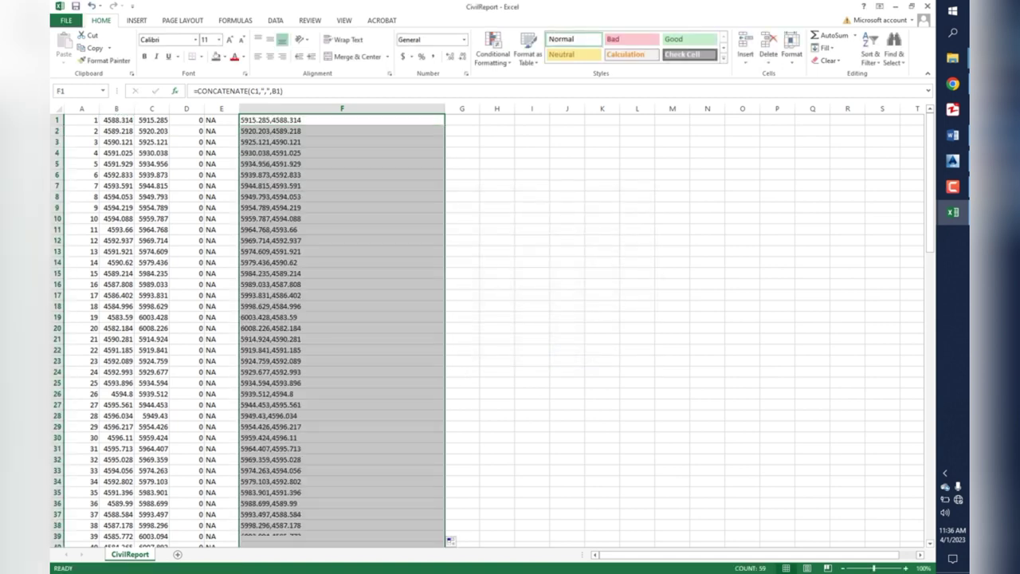
key("ctrl+c")
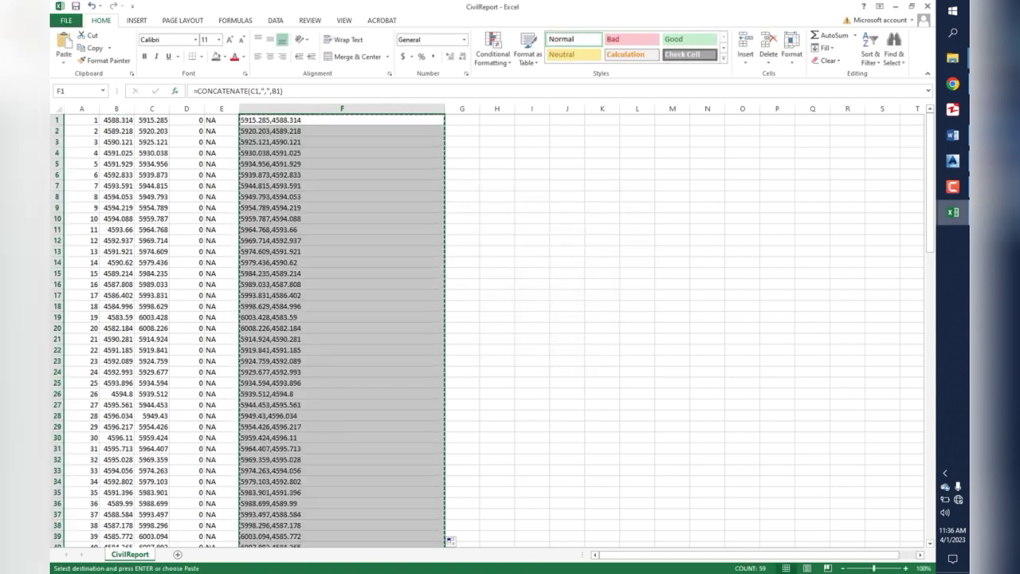
left_click(953, 212)
Draw a polyline (PL) through the pasted coordinate pairs along the road.
left_click(954, 160)
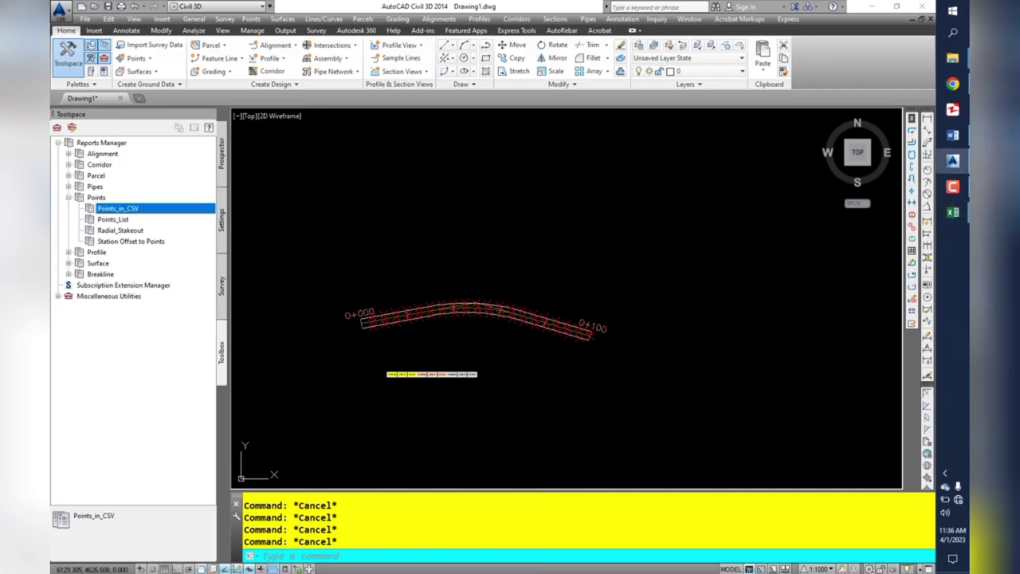
left_click(351, 243)
type("pl")
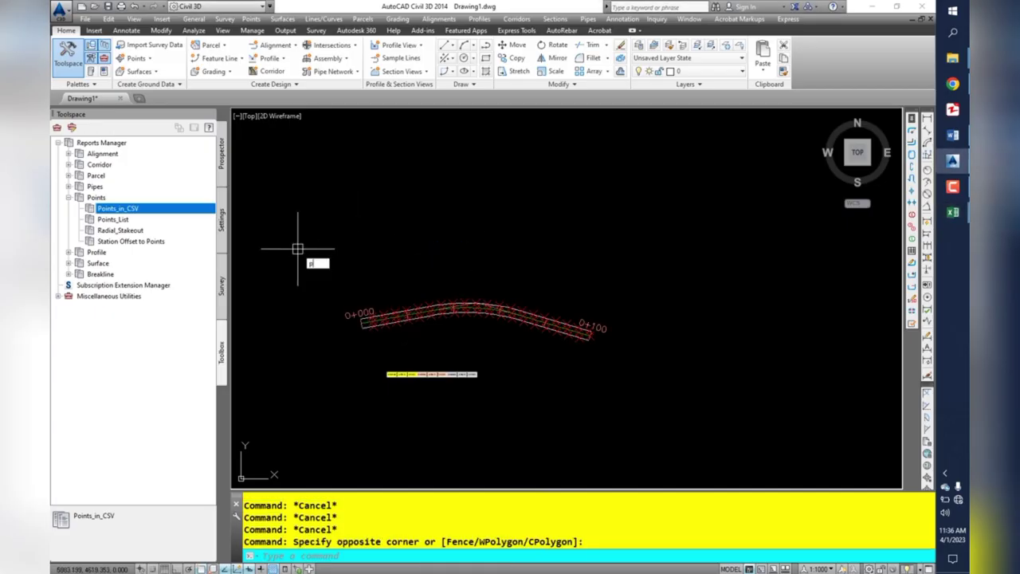
key("Return")
right_click(437, 555)
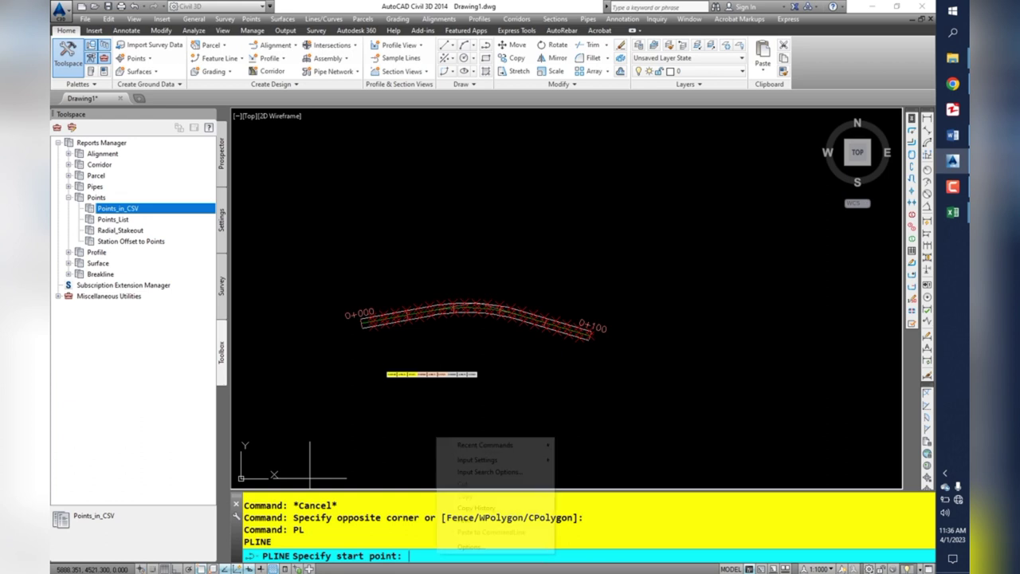
left_click(465, 520)
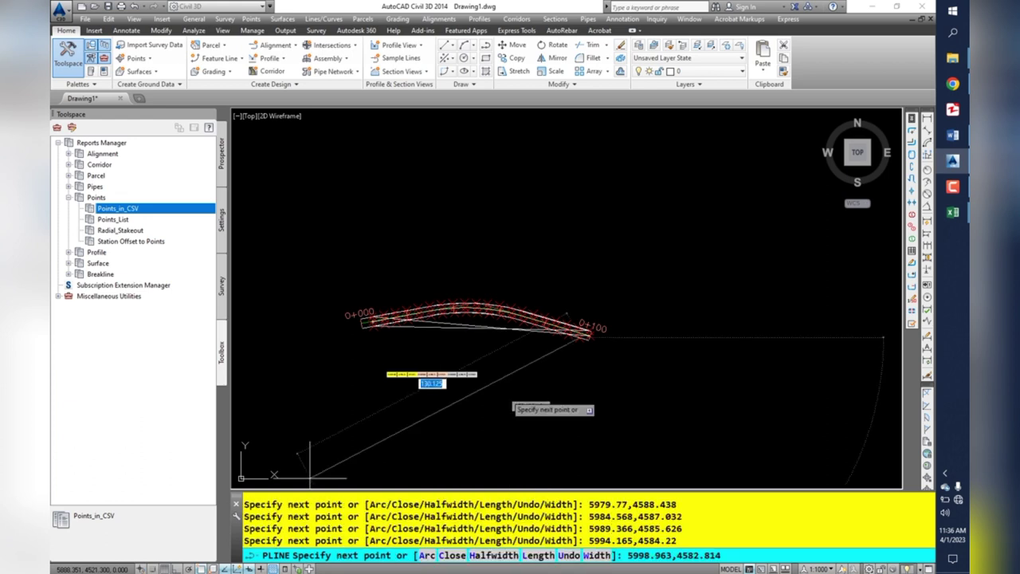
key("Escape")
scroll(471, 324, "up", 2)
mouse_move(472, 324)
middle_mouse_down()
mouse_move(629, 353)
mouse_move(548, 344)
middle_mouse_up()
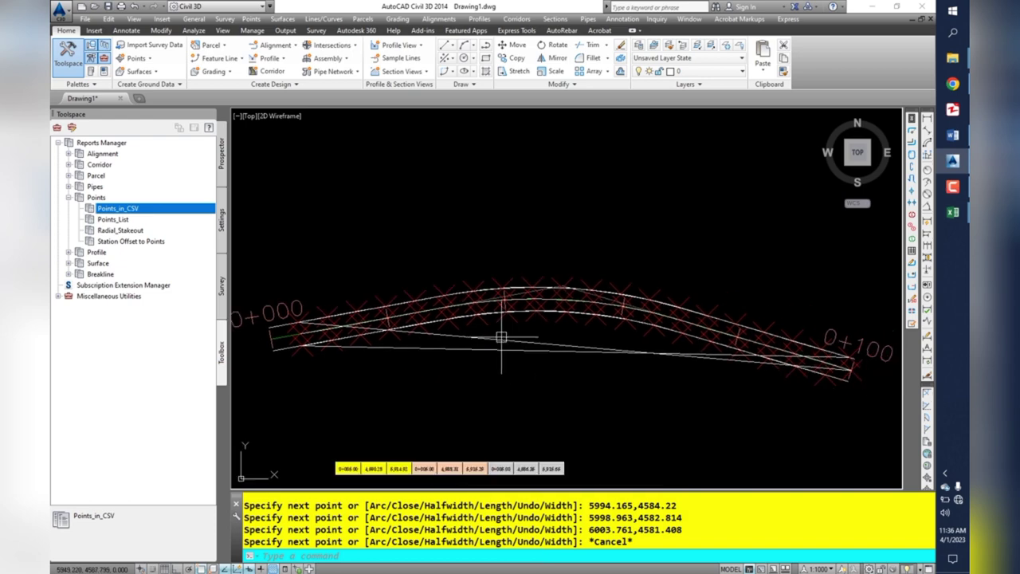
Select all and erase the trial polyline, then pan along the road.
key("ctrl+a")
type("e")
key("Return")
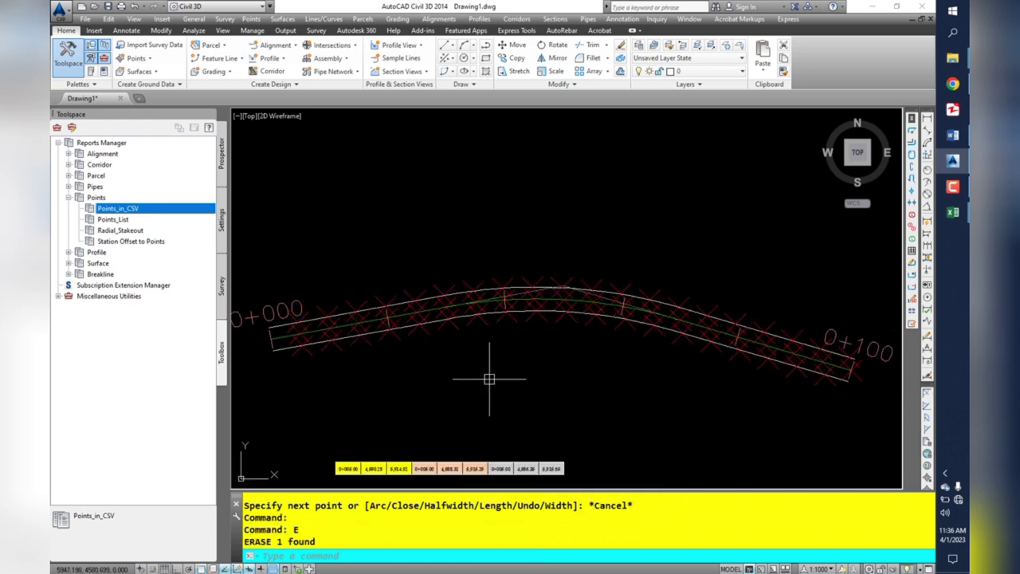
middle_click_drag(285, 285, 344, 272)
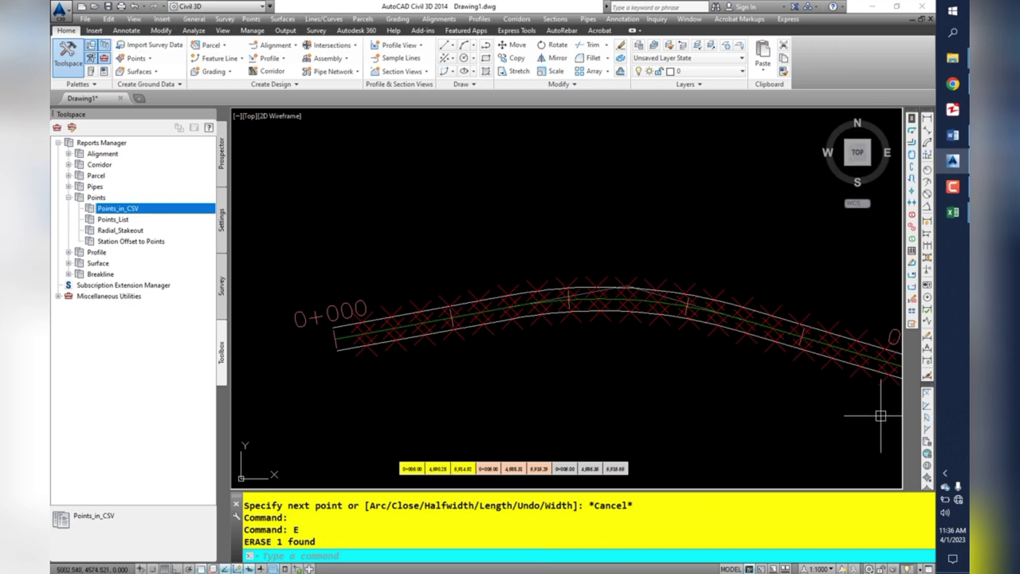
right_click(929, 386)
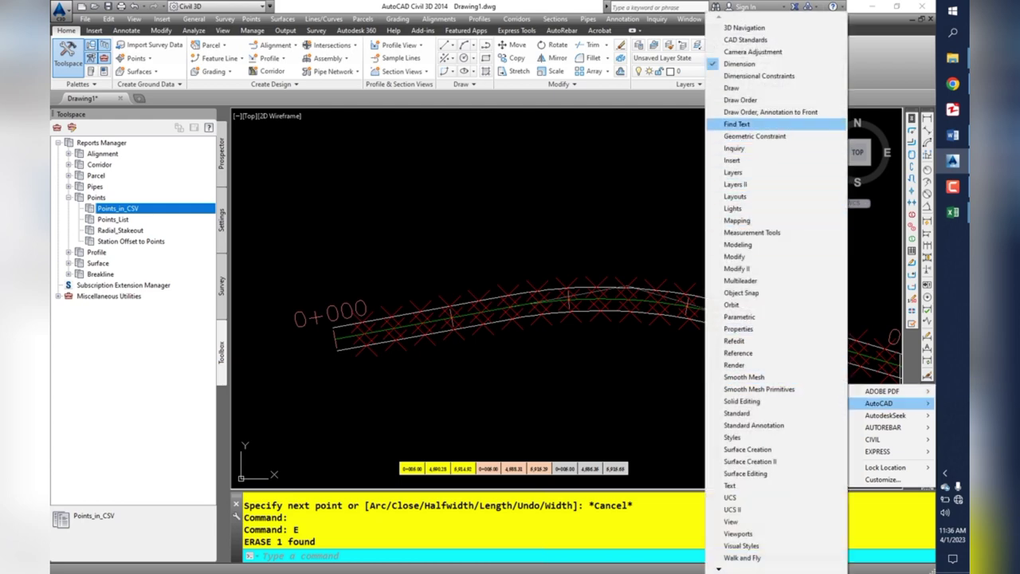
Turn on the Draw toolbar and place single points at the pasted coordinates.
left_click(731, 88)
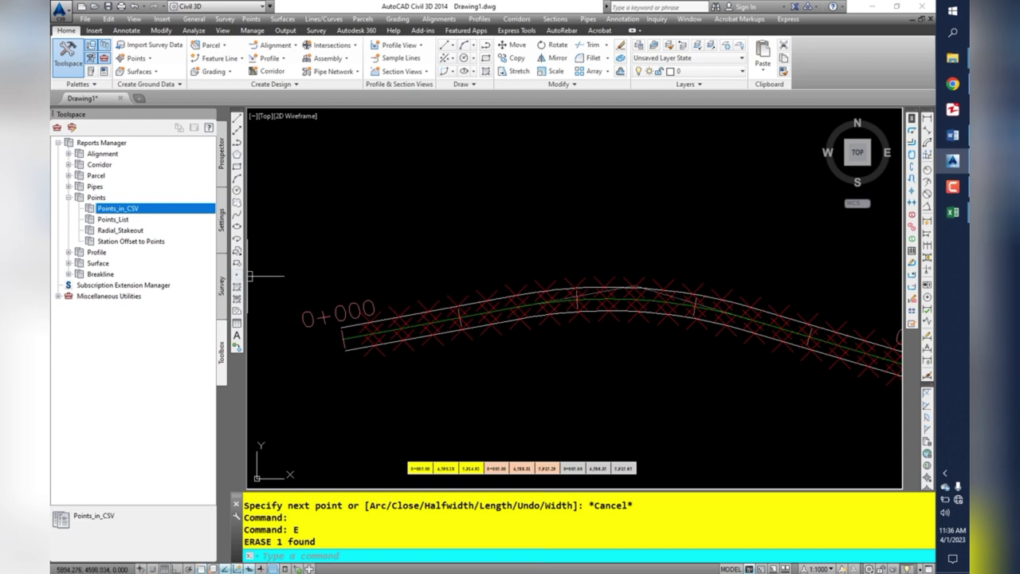
left_click(236, 274)
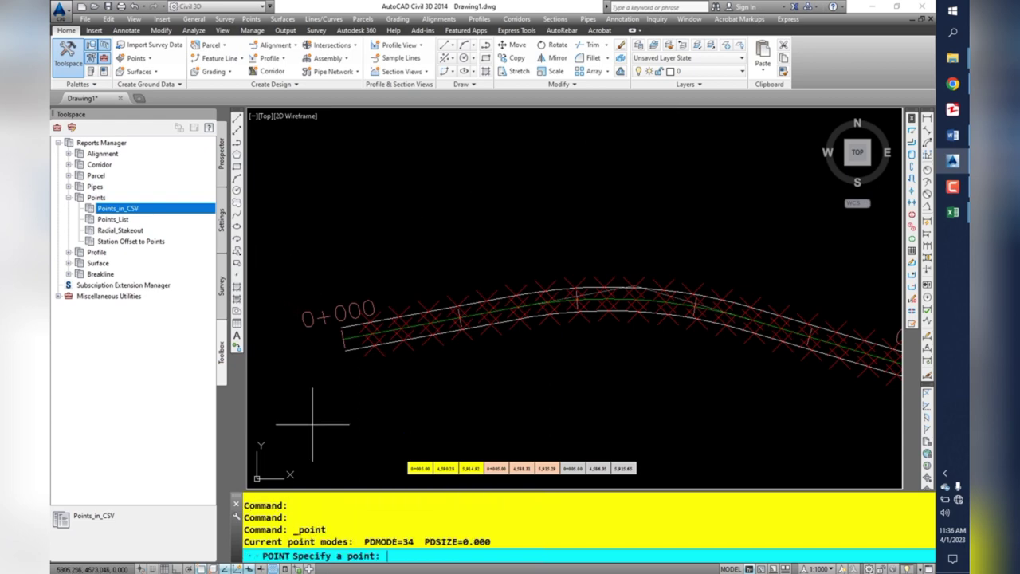
right_click(427, 555)
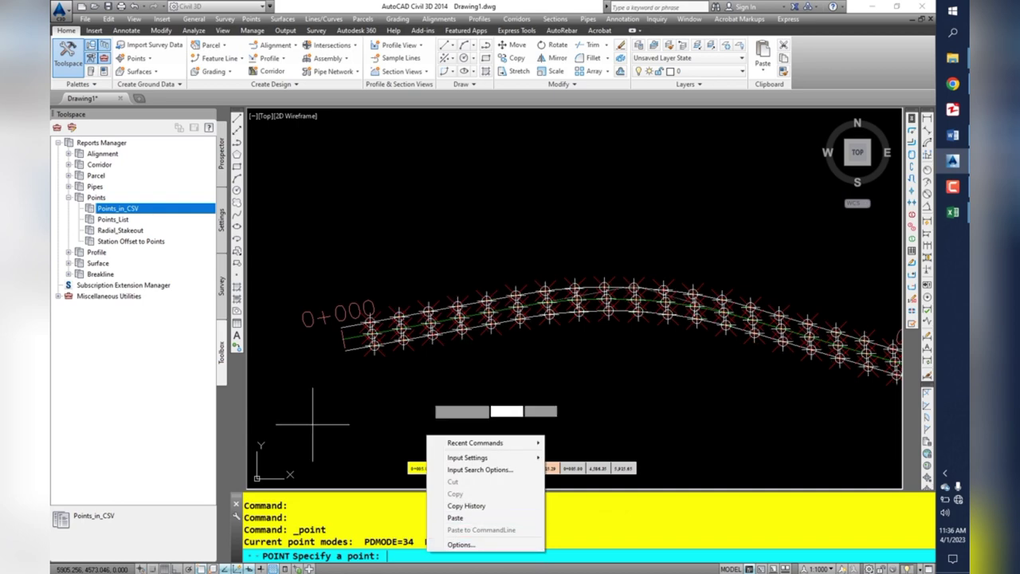
key("Escape")
key("Escape")
key("Escape")
Check the placed point markers and collapse the Points report group in Toolspace.
scroll(463, 319, "down", 3)
scroll(678, 350, "up", 3)
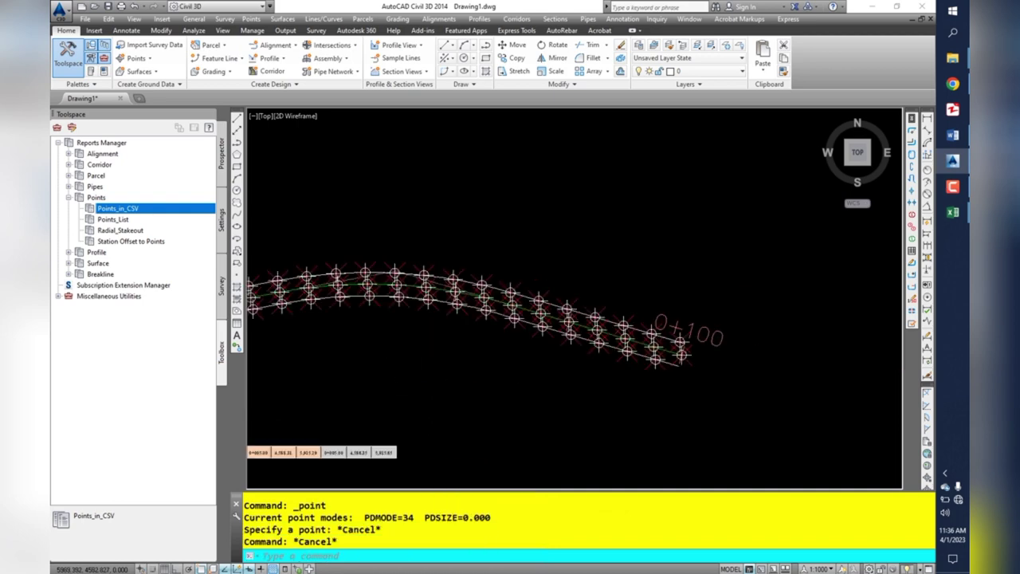
scroll(706, 381, "up", 3)
scroll(705, 387, "down", 3)
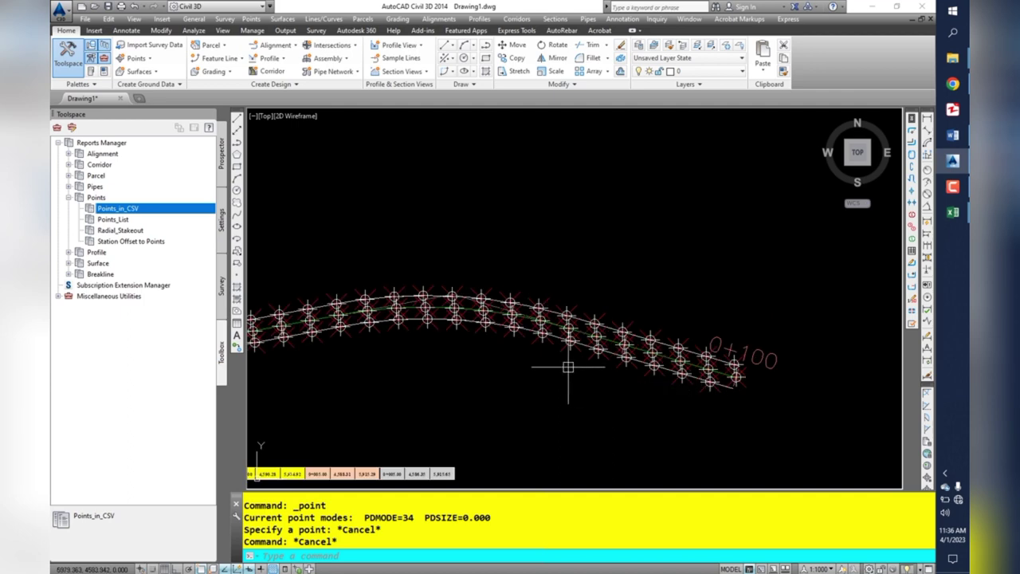
scroll(455, 364, "down", 3)
scroll(451, 369, "up", 3)
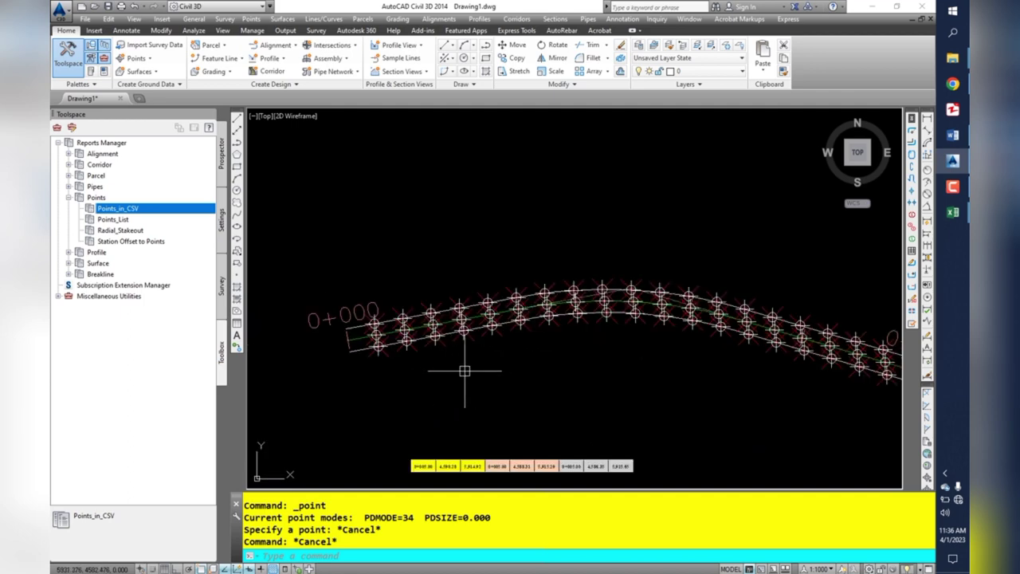
left_click(69, 197)
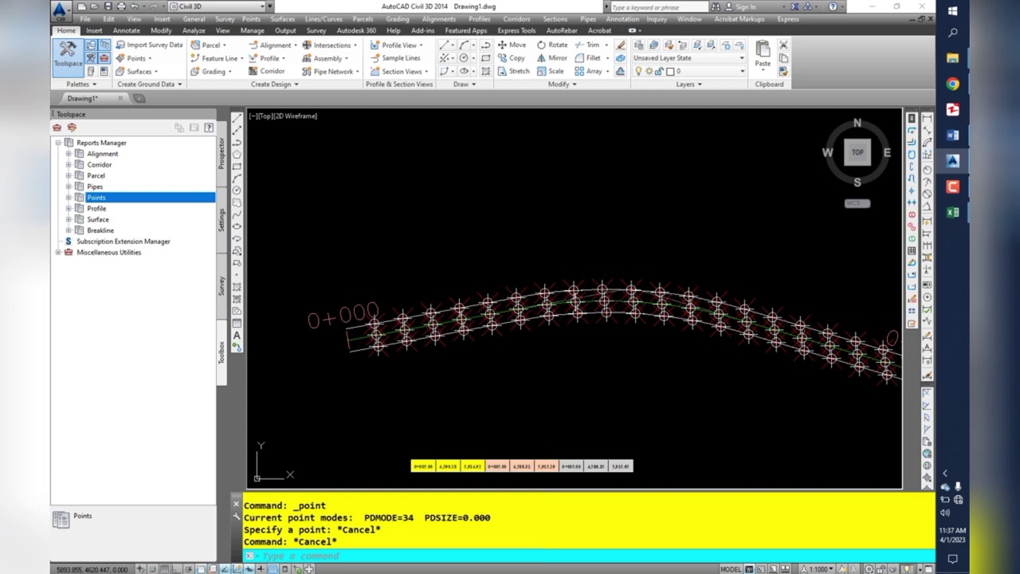
Execute the Alignment Station_and_Curve report from Reports Manager and save it as CivilReport.xls.
left_click(68, 153)
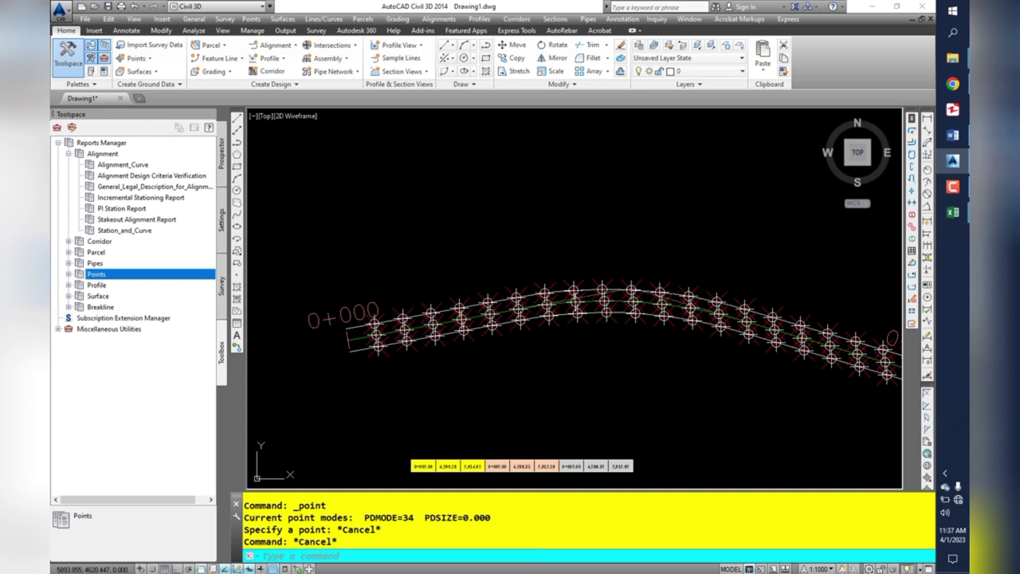
left_click(124, 230)
right_click(134, 230)
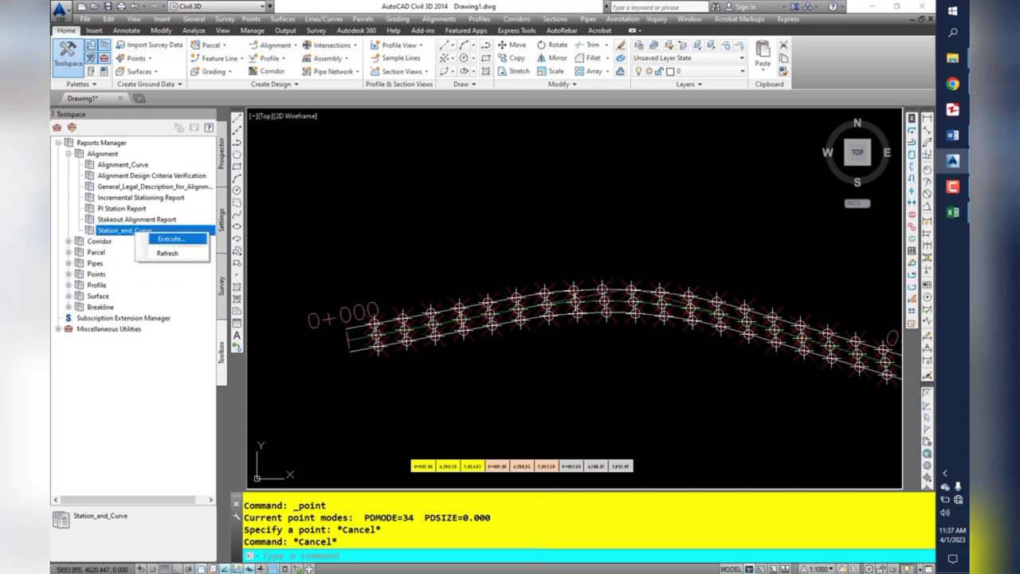
left_click(160, 239)
left_click(470, 412)
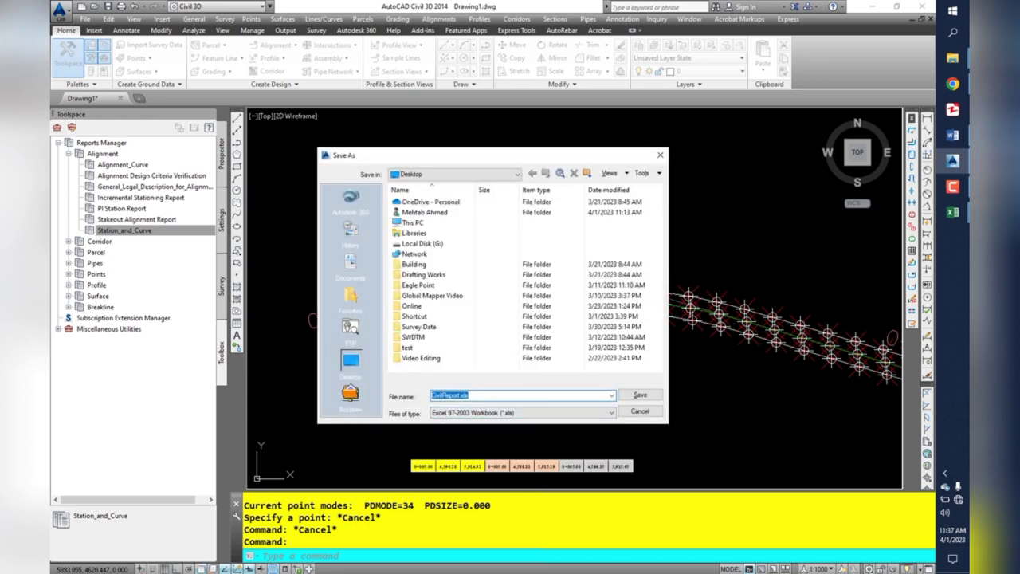
left_click(640, 395)
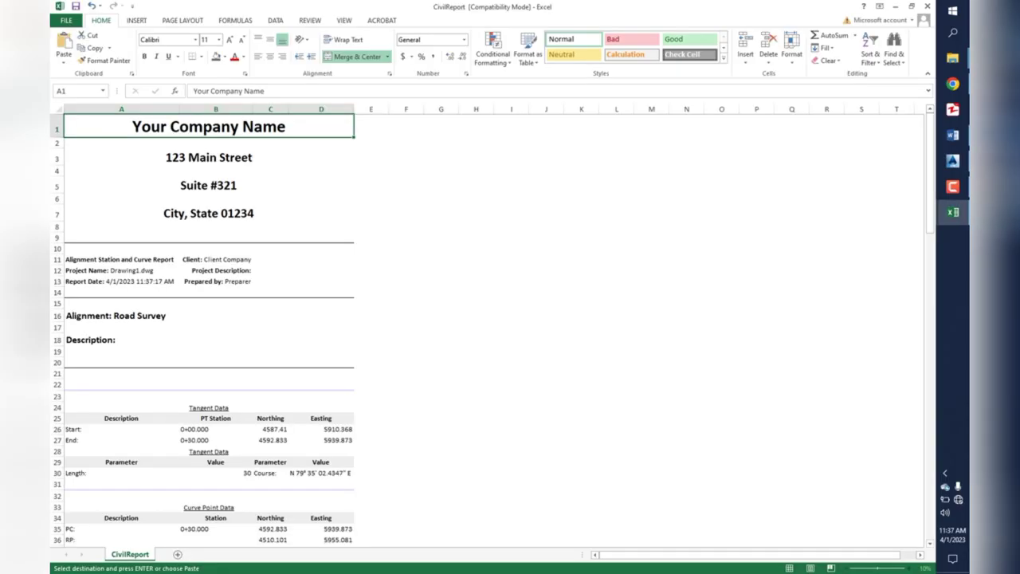
scroll(209, 327, "down", 2)
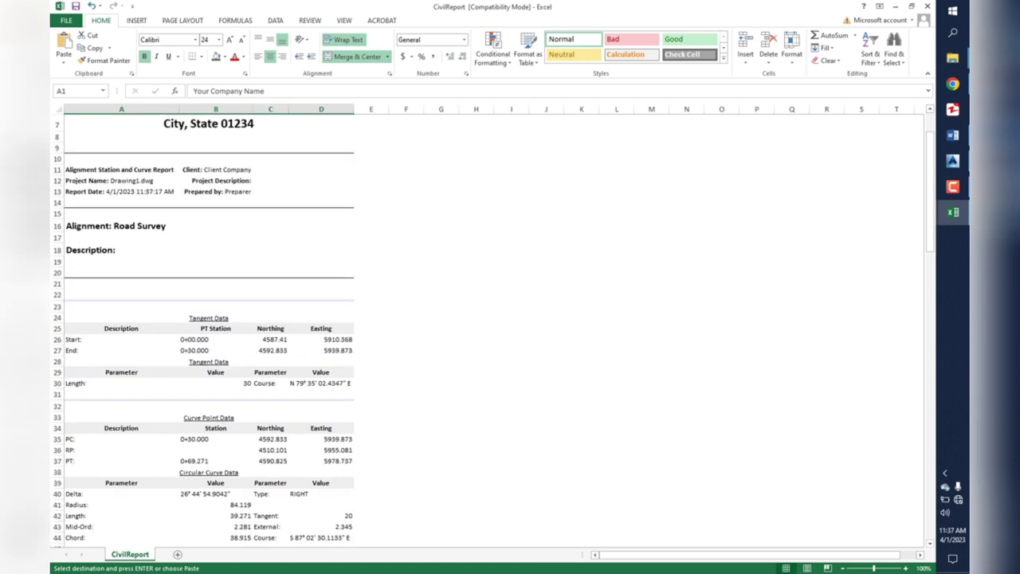
left_click(121, 339)
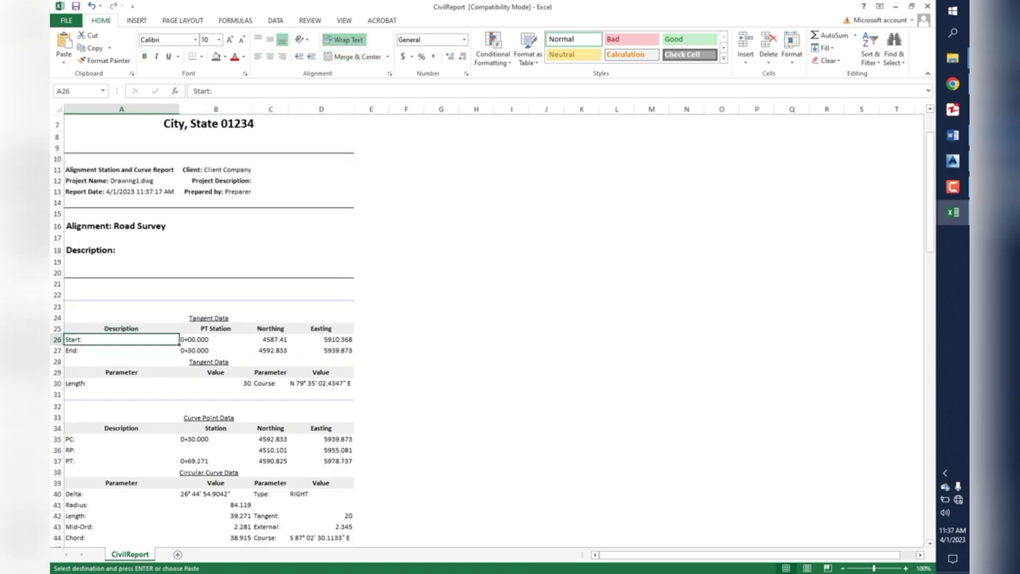
left_click(215, 340)
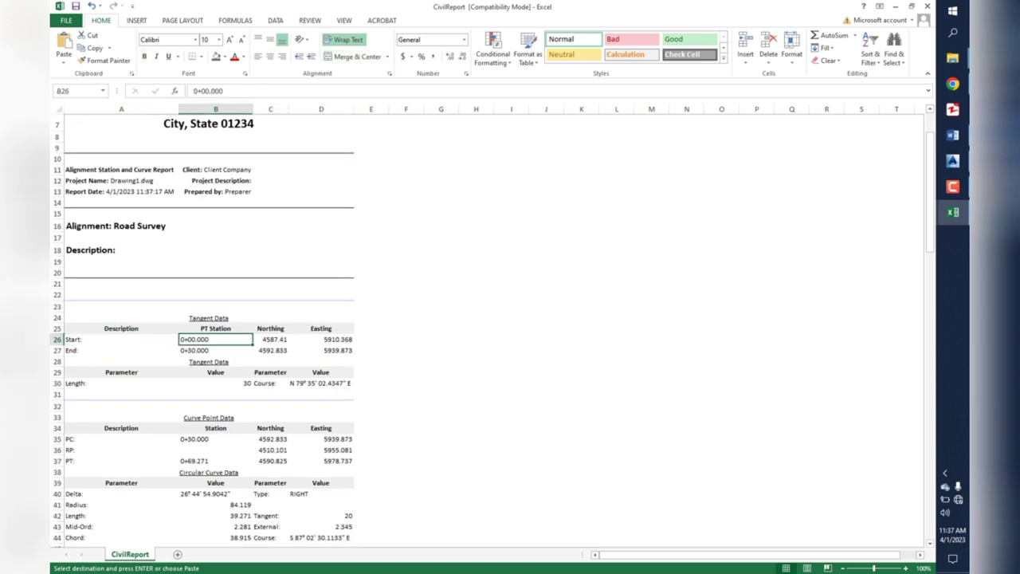
left_click(215, 351)
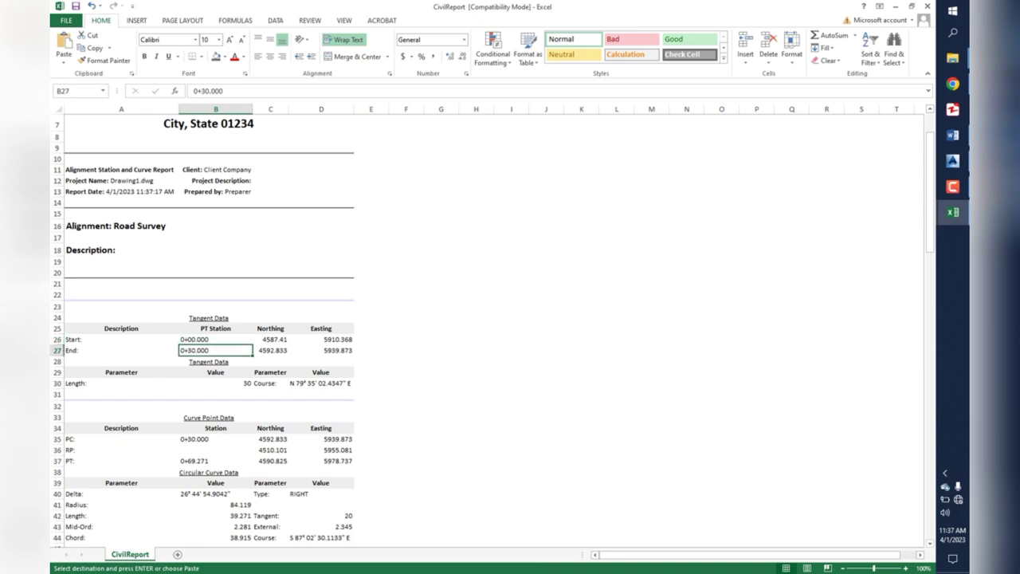
left_click(270, 340)
left_click(321, 340)
left_click(270, 351)
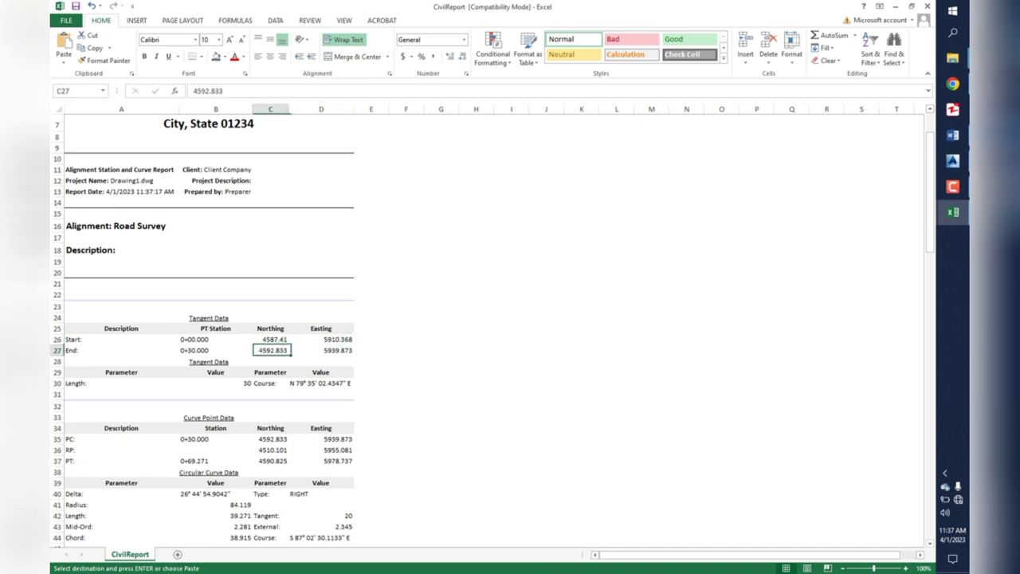
left_click(322, 351)
scroll(469, 321, "down", 1)
left_click(120, 345)
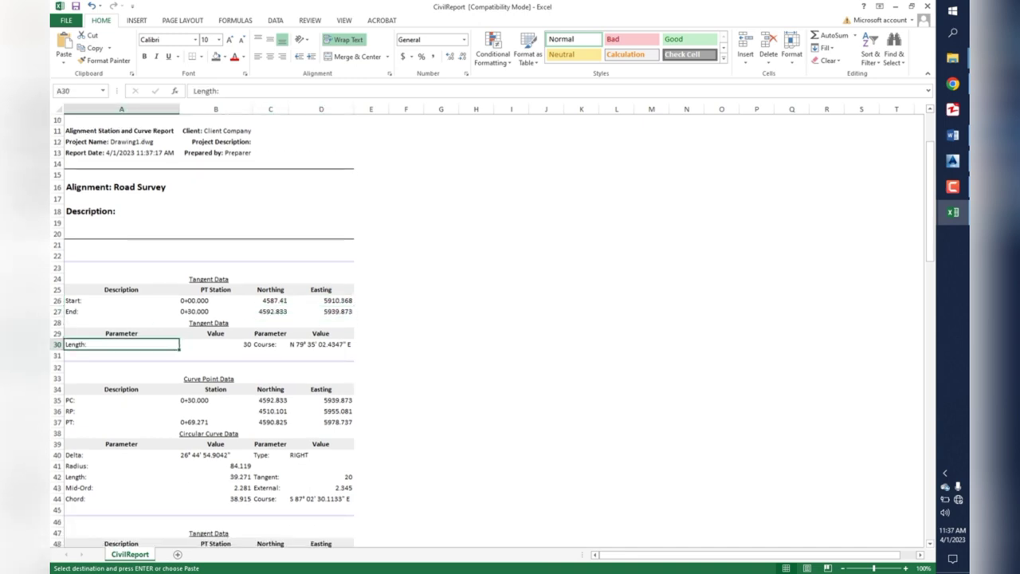
left_click(270, 344)
scroll(470, 320, "down", 2)
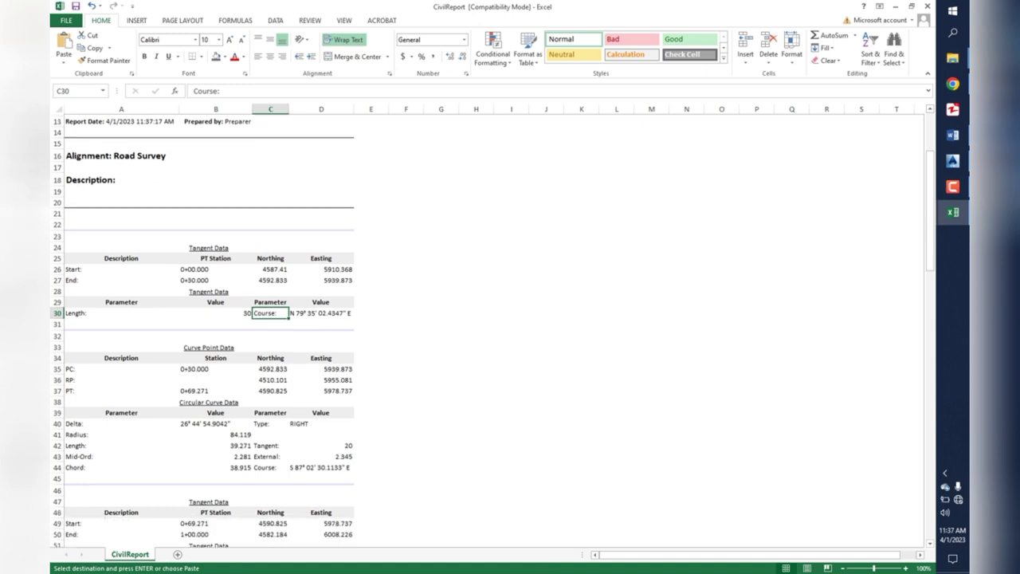
left_click(322, 278)
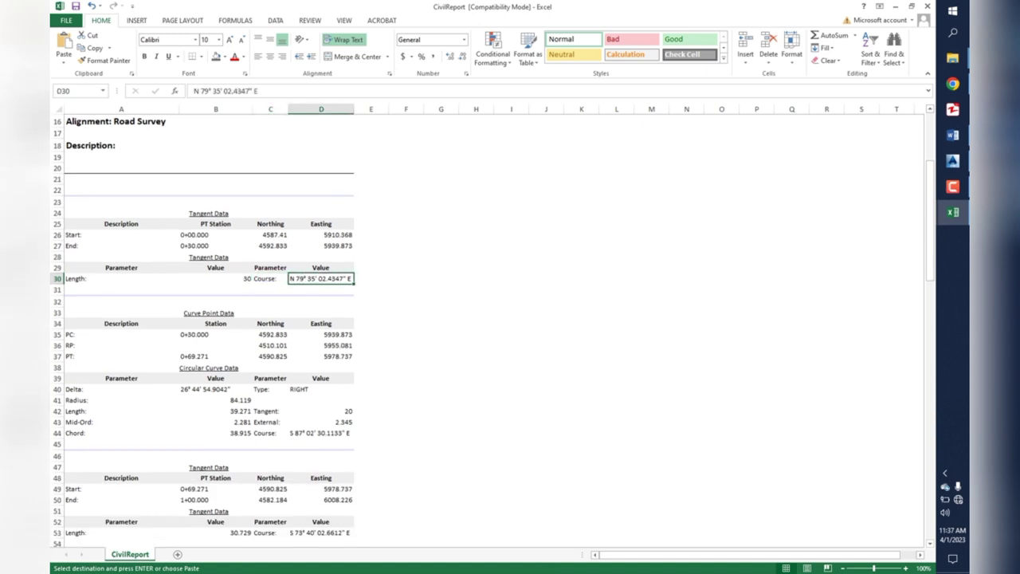
left_click(121, 334)
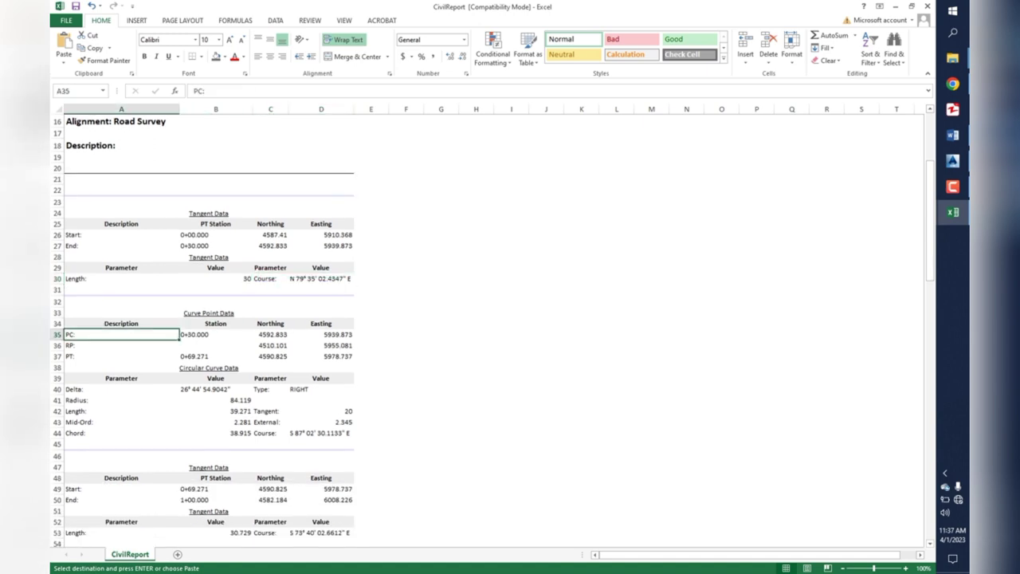
left_click(121, 345)
left_click(122, 357)
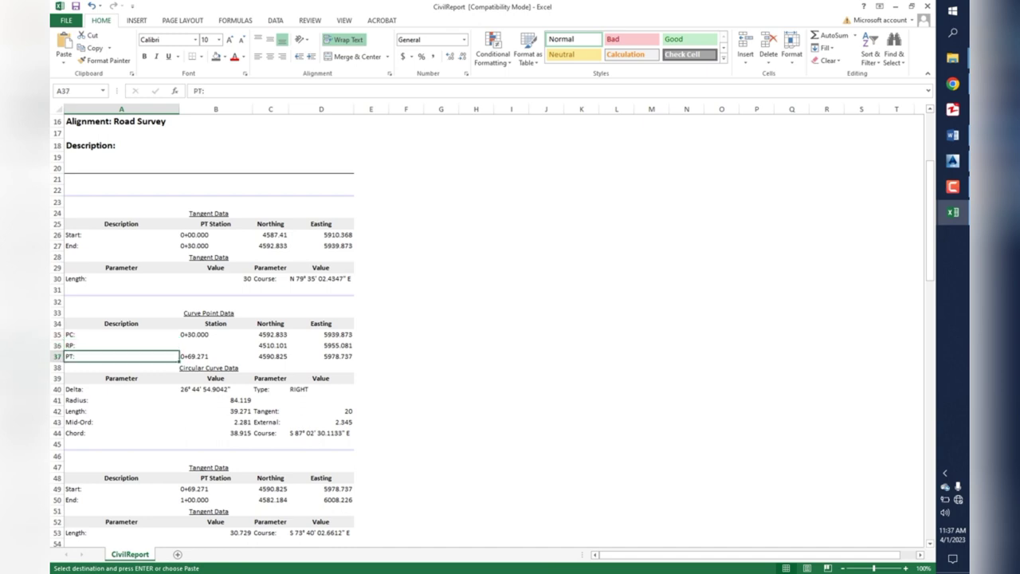
mouse_move(121, 334)
left_mouse_down()
mouse_move(121, 356)
mouse_move(321, 356)
left_mouse_up()
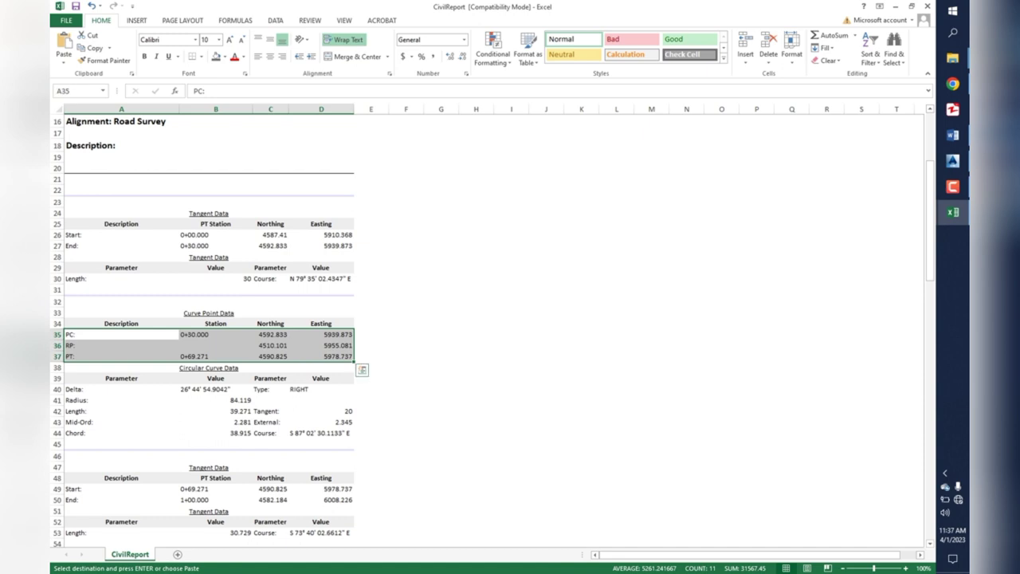
scroll(495, 327, "down", 1)
scroll(494, 327, "down", 2)
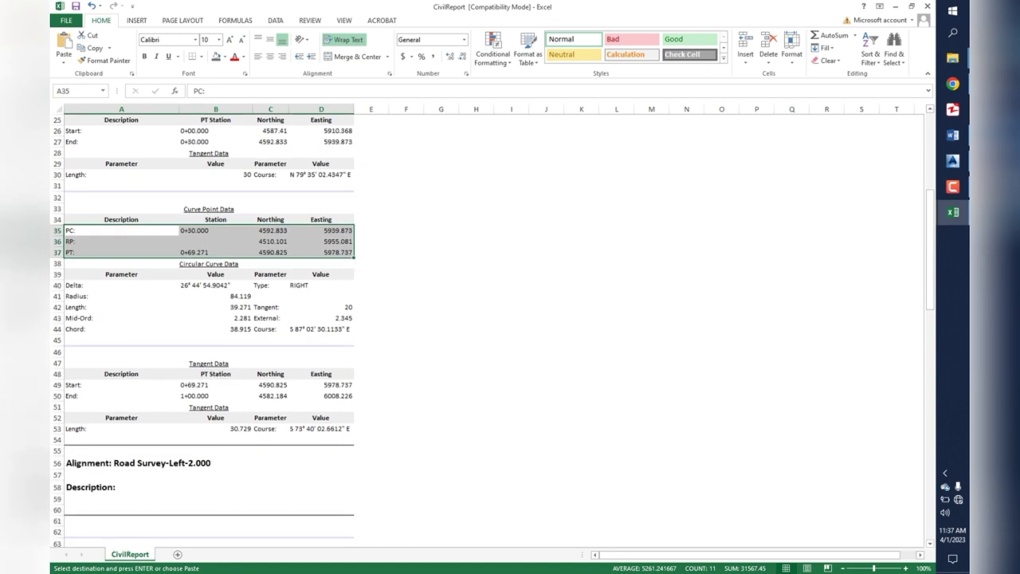
left_click(121, 296)
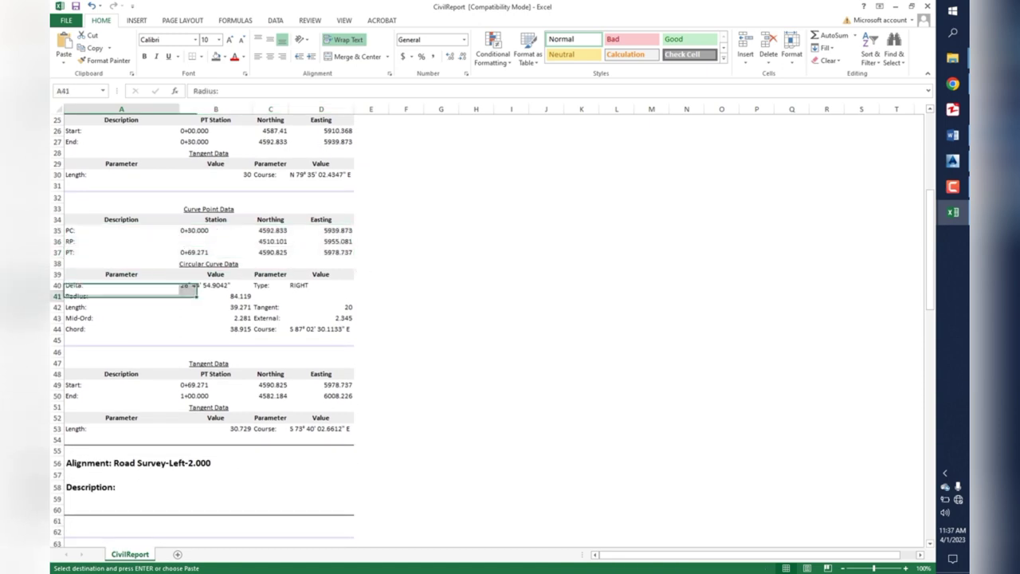
left_click(121, 306)
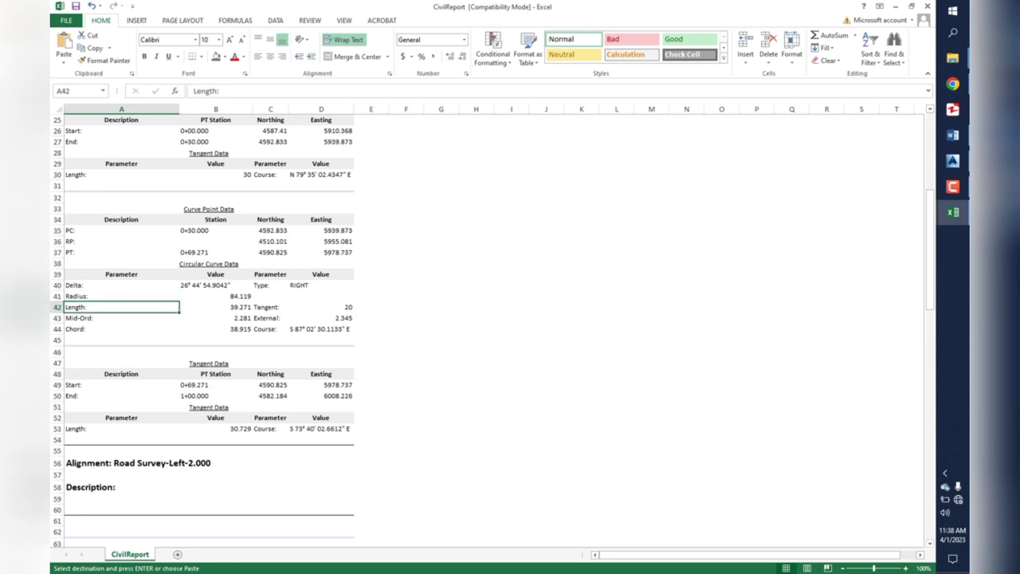
left_click(121, 317)
left_click(121, 328)
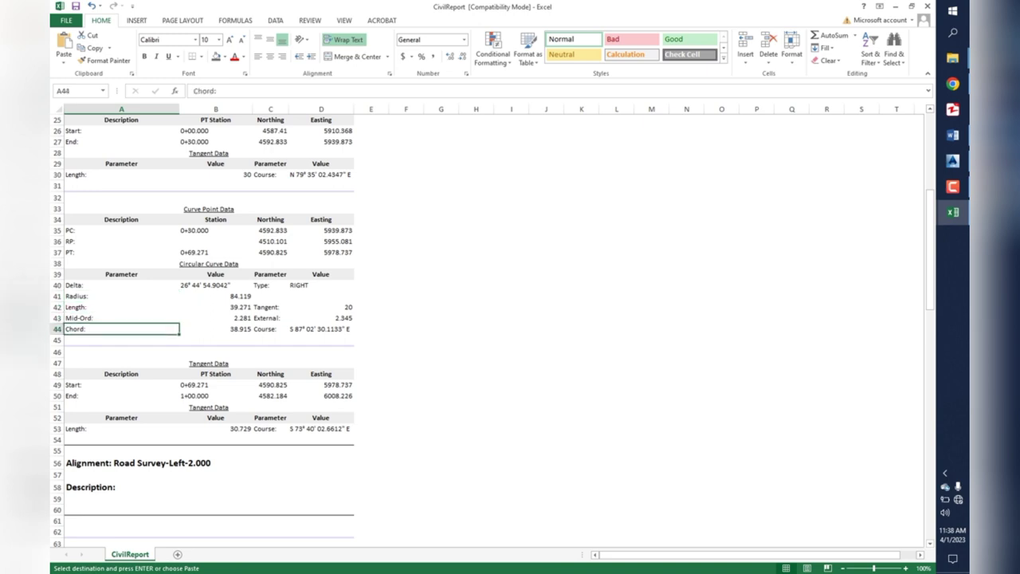
Scroll the report down to row 134, then return to the CivilReport coordinates workbook.
scroll(492, 330, "down", 2)
scroll(492, 331, "down", 2)
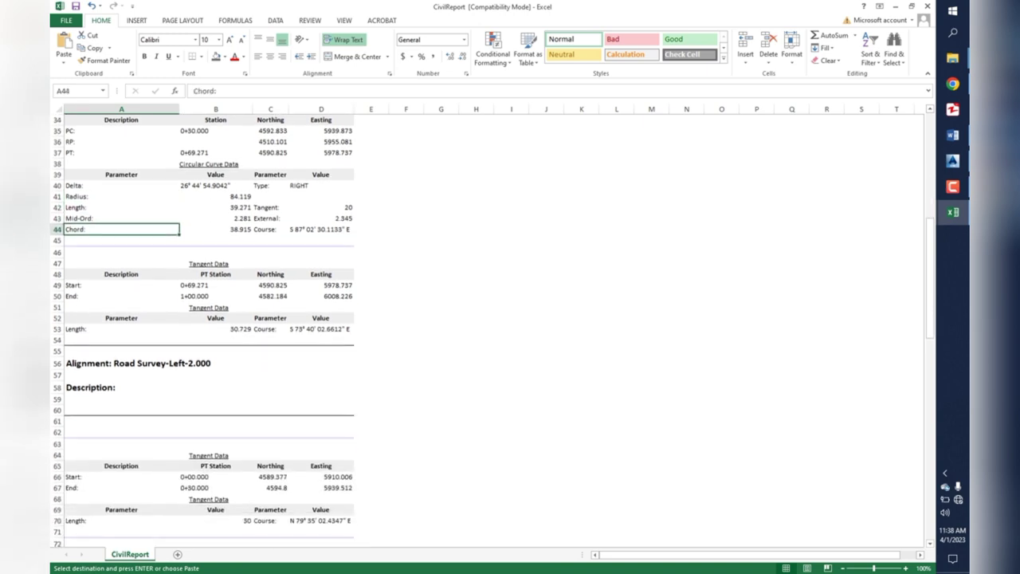
scroll(492, 331, "down", 2)
scroll(492, 330, "up", 5)
scroll(492, 331, "up", 4)
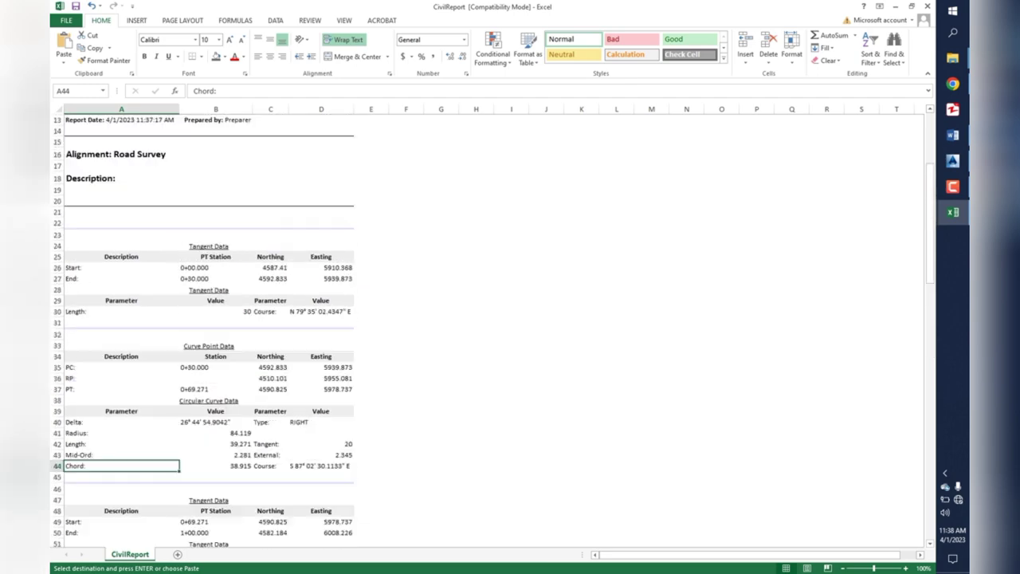
scroll(491, 331, "up", 2)
scroll(492, 330, "down", 5)
scroll(492, 330, "down", 4)
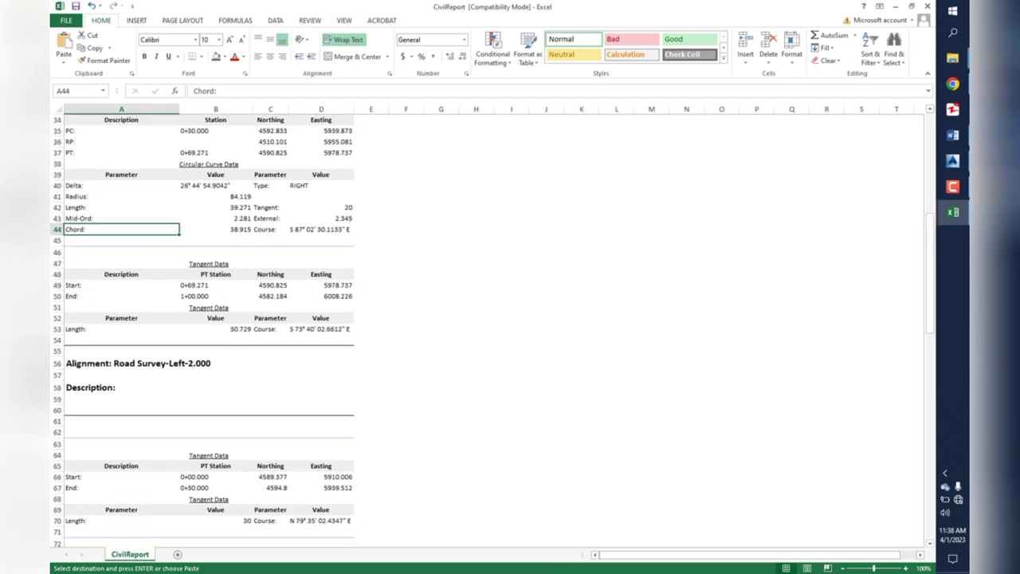
scroll(491, 331, "down", 2)
scroll(492, 331, "down", 2)
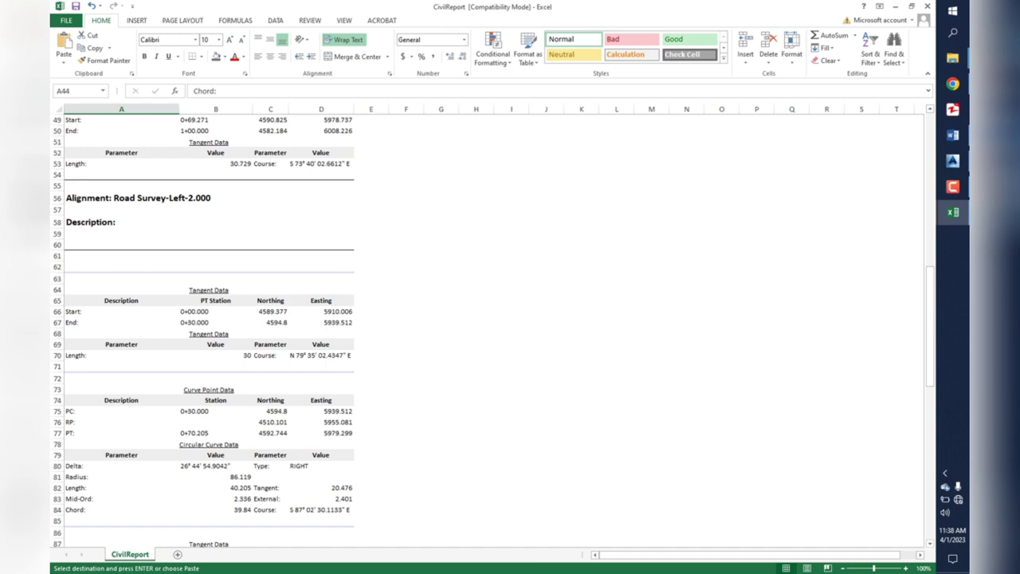
scroll(491, 331, "down", 1)
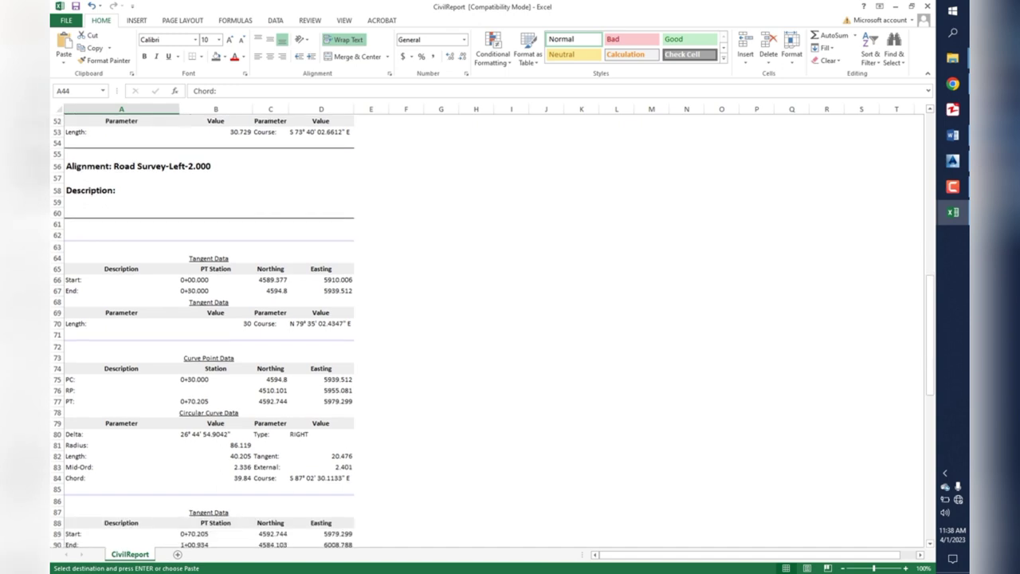
scroll(492, 331, "down", 4)
scroll(492, 331, "down", 4)
scroll(492, 330, "down", 4)
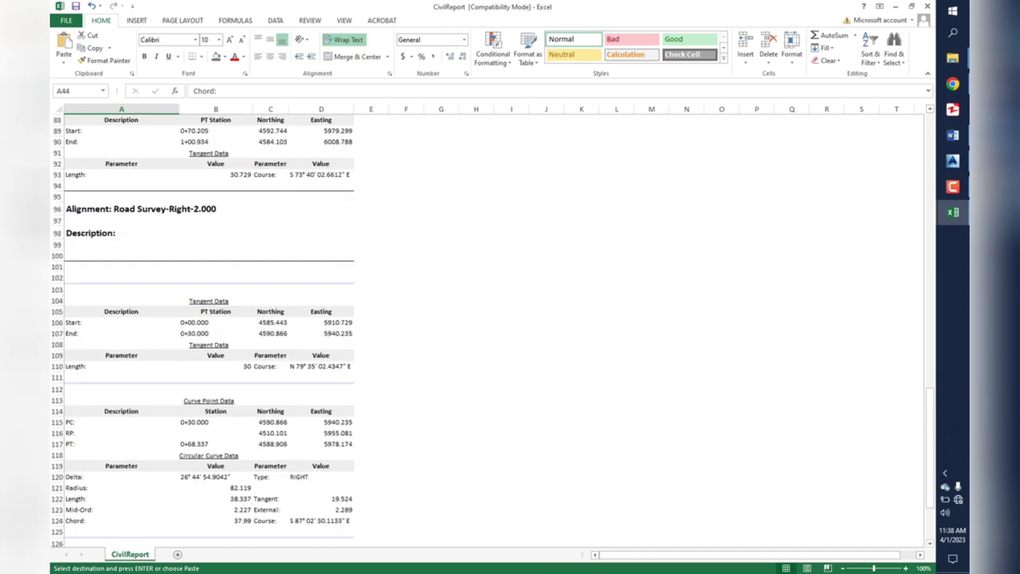
scroll(492, 330, "down", 5)
scroll(492, 331, "down", 4)
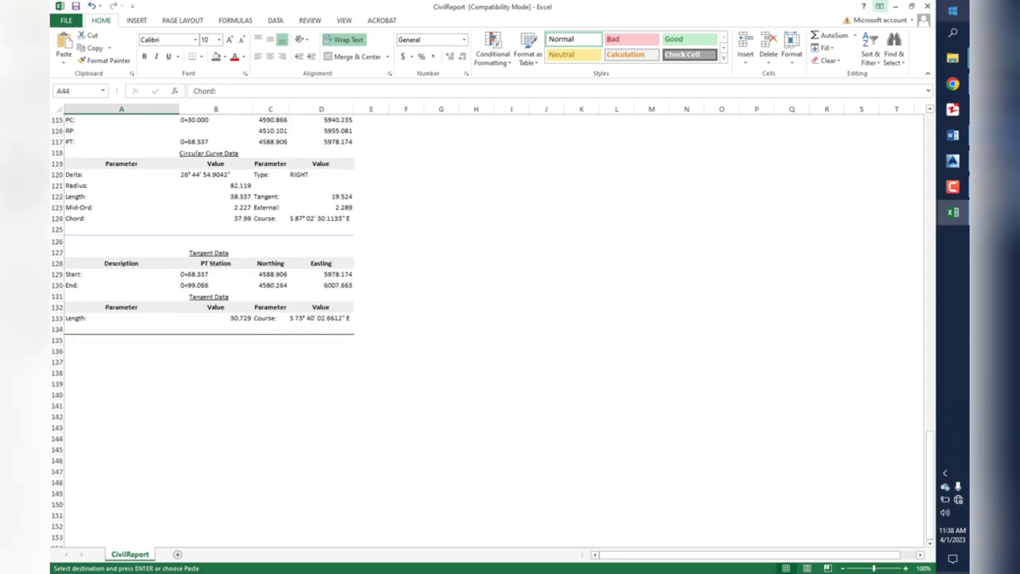
key("alt+Tab")
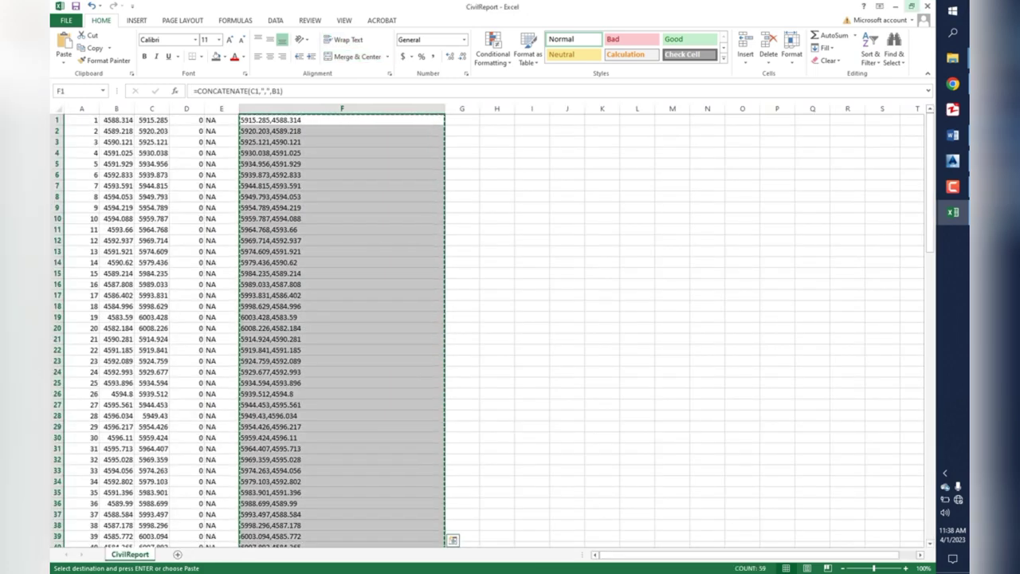
Close CivilReport.csv and Book1 without saving, quitting Excel to reveal the Civil 3D drawing.
left_click(927, 6)
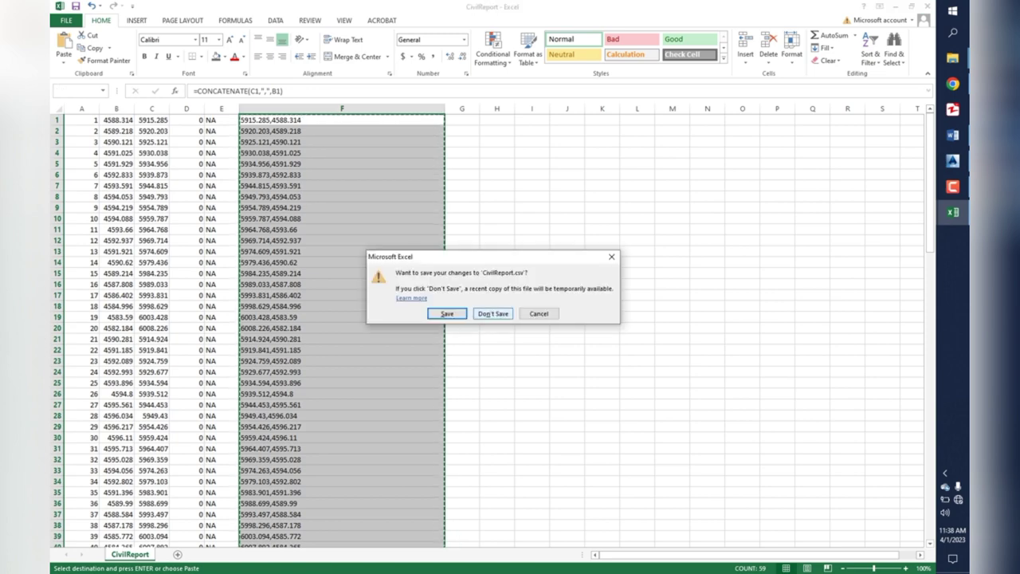
left_click(492, 313)
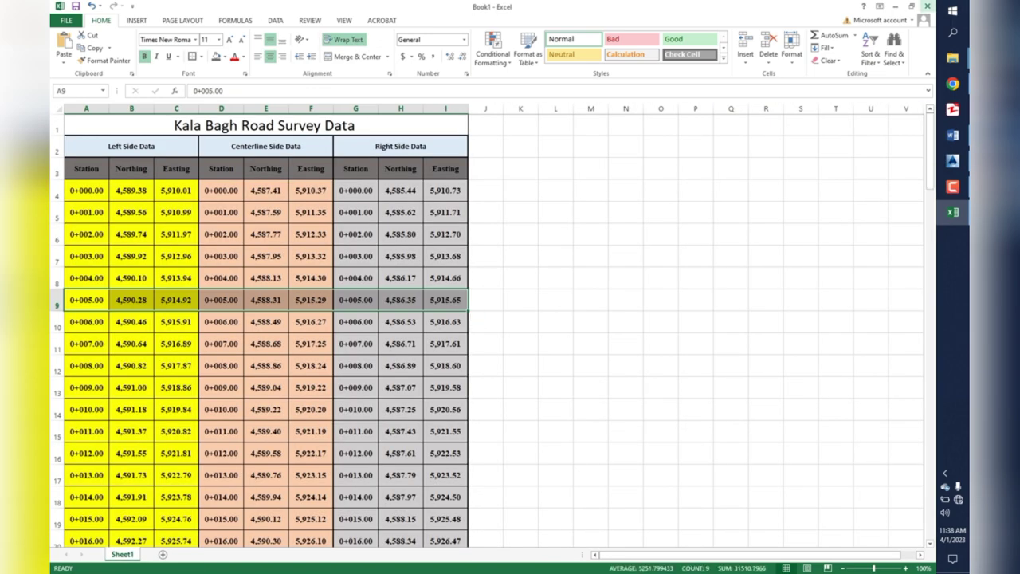
left_click(927, 7)
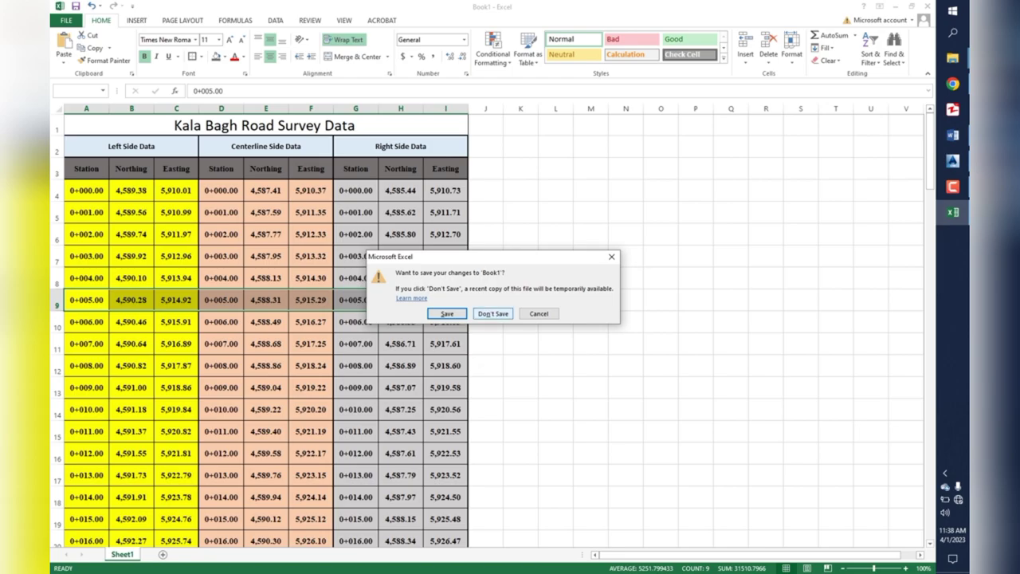
left_click(493, 314)
left_click(575, 178)
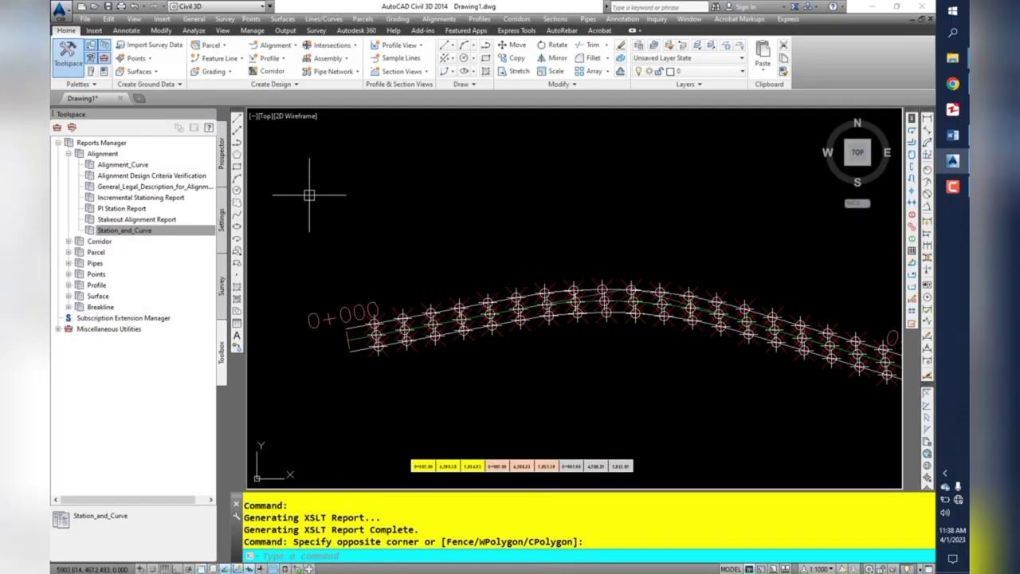
Collapse the Alignment report list under Reports Manager in the Toolbox and deselect in the drawing.
left_click(68, 153)
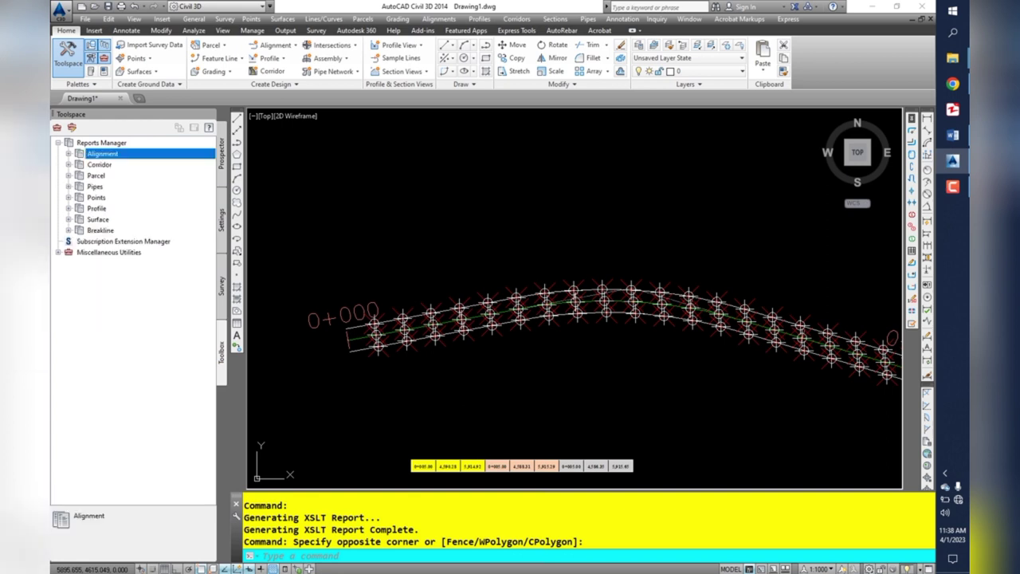
left_click(454, 205)
left_click(398, 234)
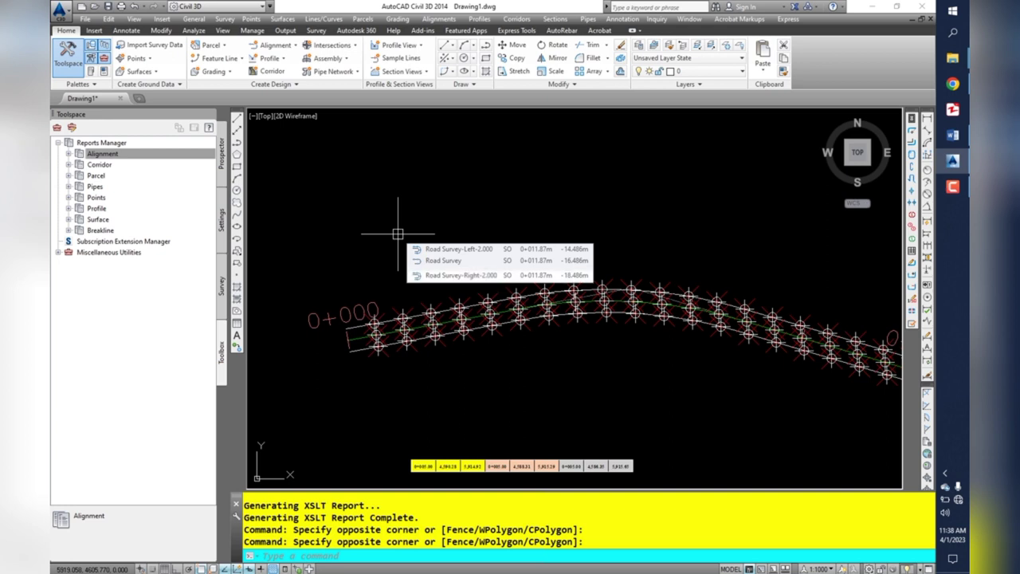
left_click(952, 187)
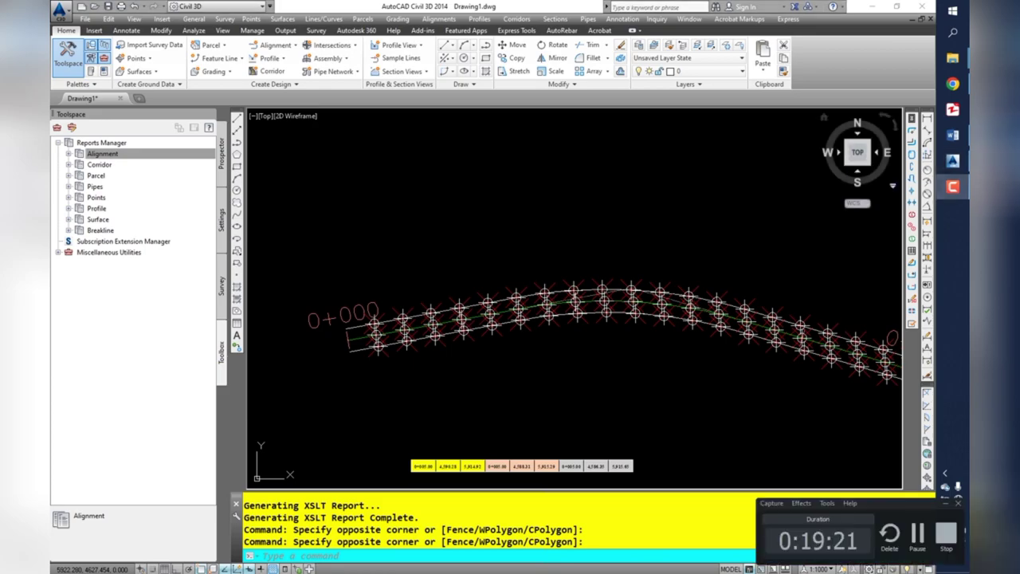